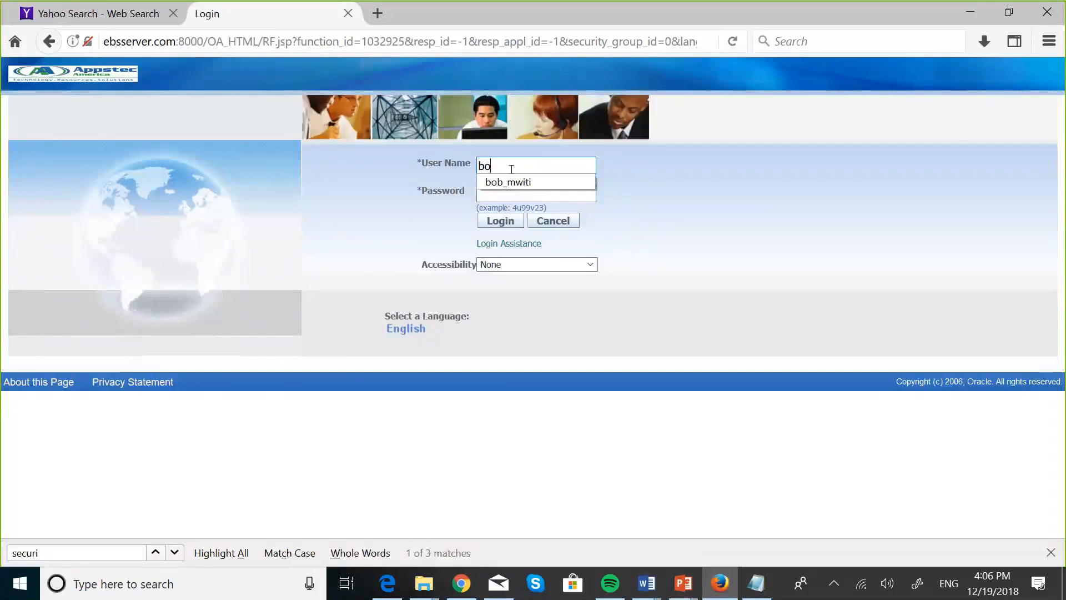
# Log in with the saved credentials and open MASKANI DEVELOPERS PAYABLES MANAGER's Flexfields Key Values form.
pyautogui.click(509, 182)
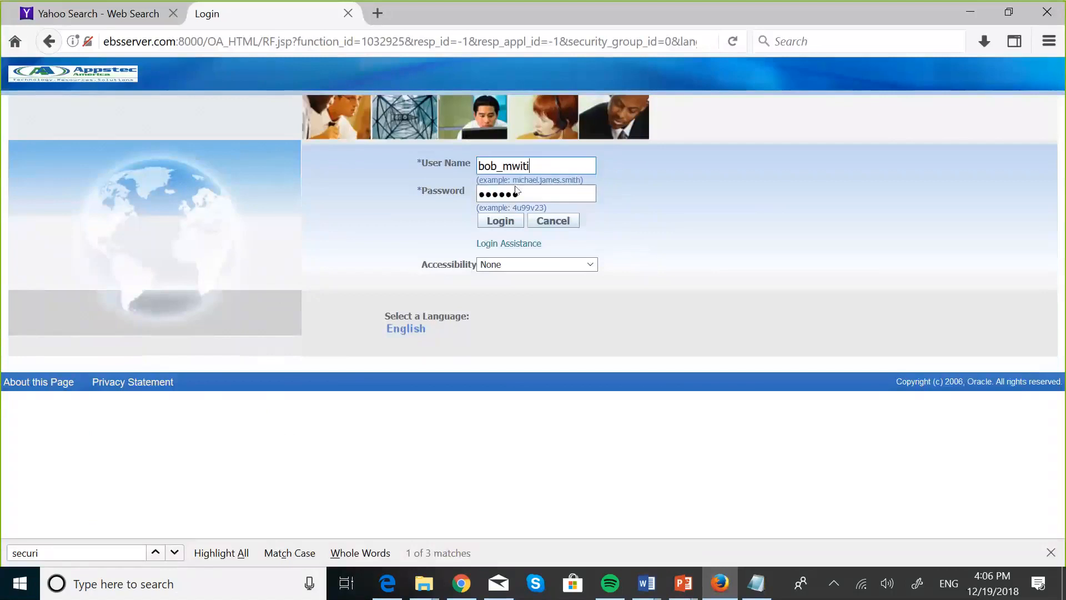
pyautogui.click(506, 225)
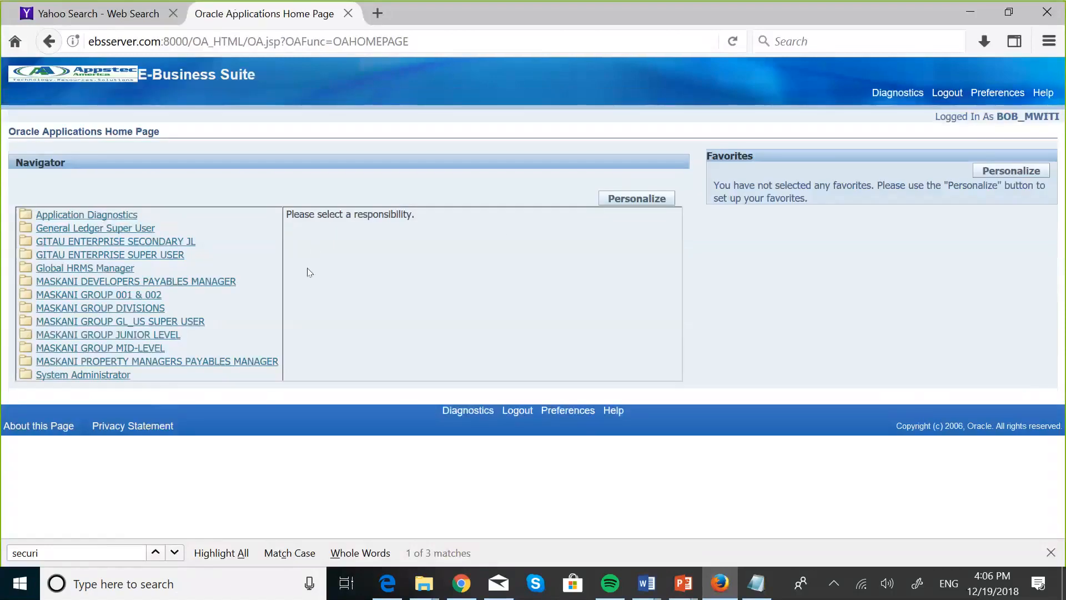
pyautogui.click(197, 284)
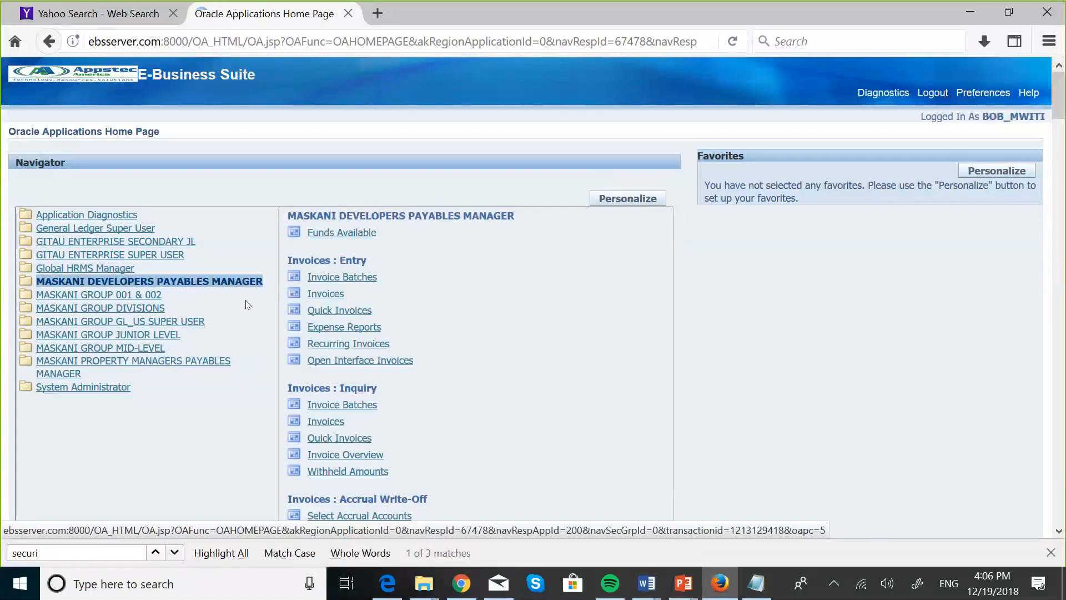
pyautogui.scroll(-15, 476, 424)
pyautogui.scroll(-8, 478, 422)
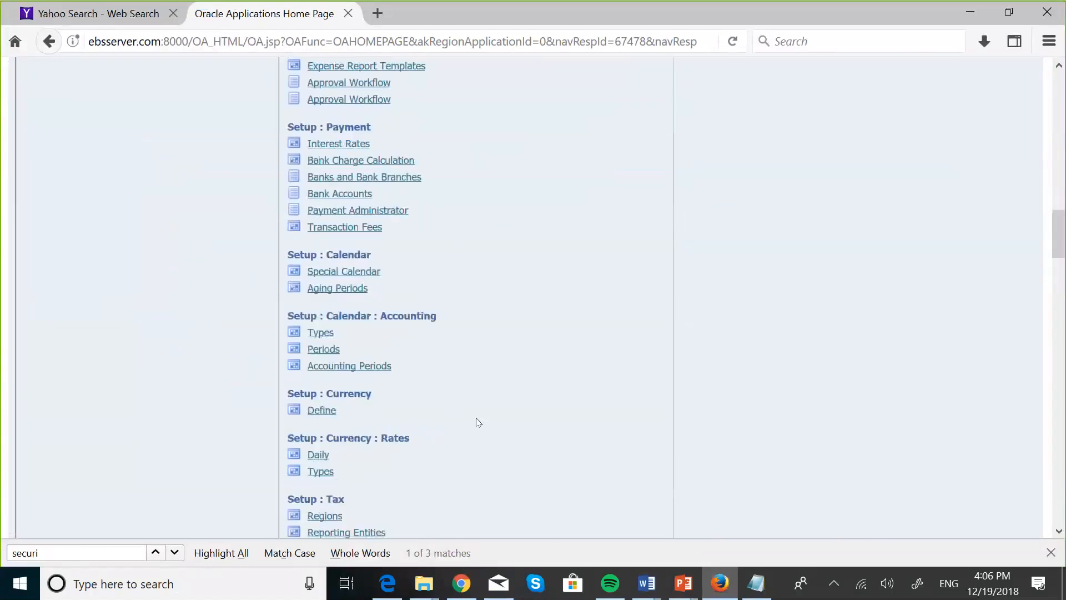
pyautogui.scroll(-4, 477, 422)
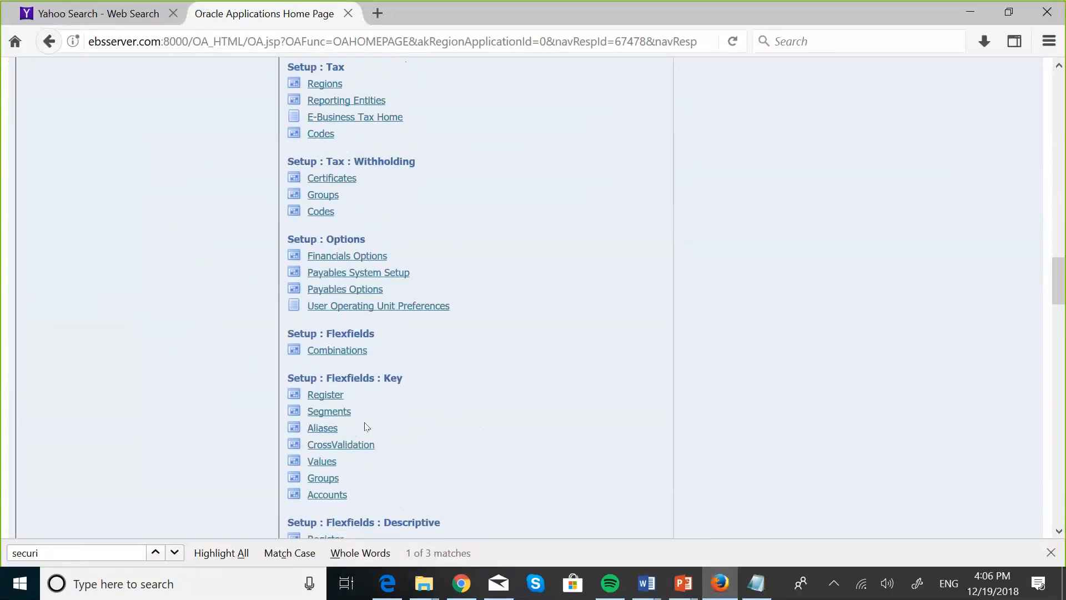
pyautogui.click(333, 459)
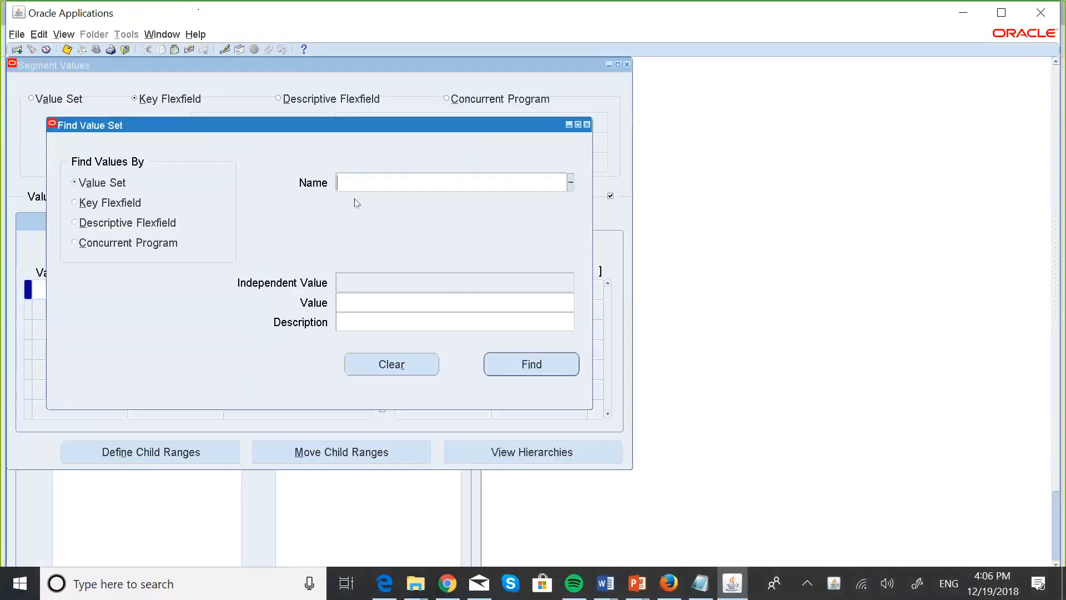
# Search value sets for 'maskan' and load the MASKANI GROUP ACCOUNT values, such as 001000 Cash.
pyautogui.write('maskan')
pyautogui.press('Tab')
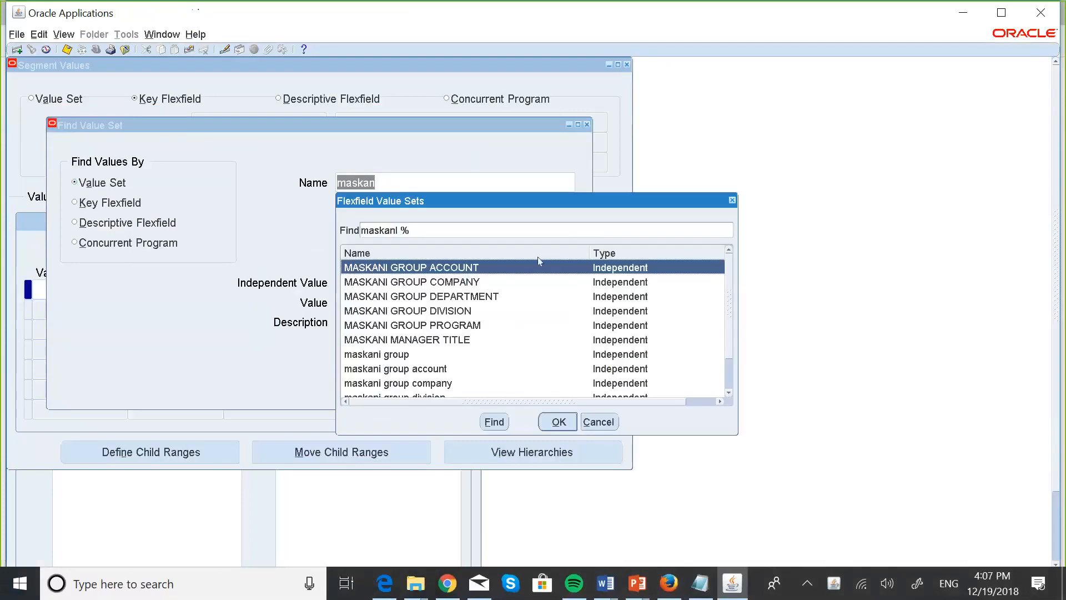
pyautogui.click(559, 422)
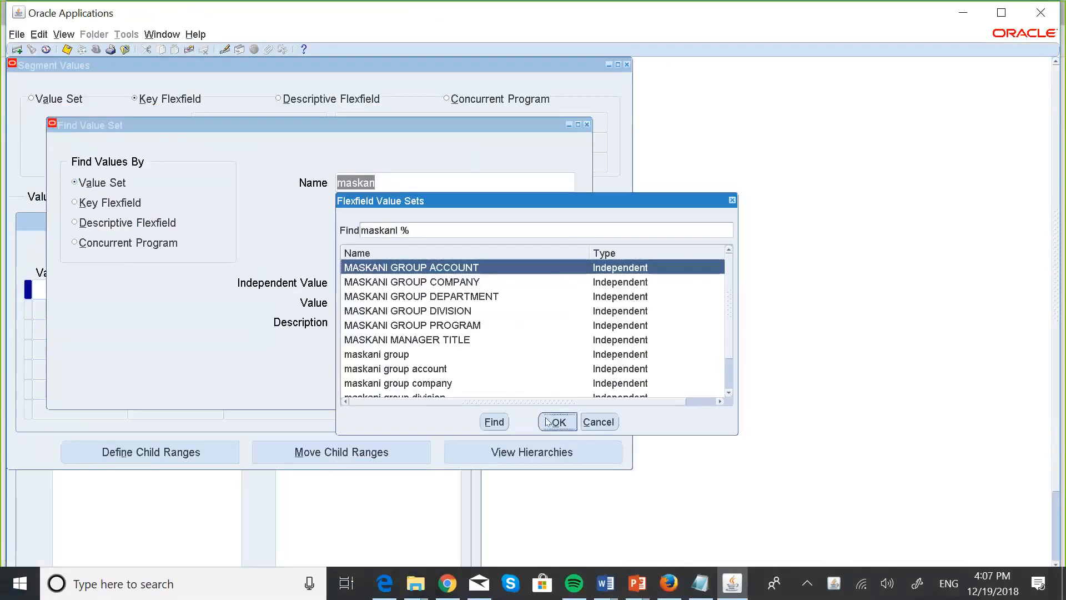
pyautogui.click(522, 369)
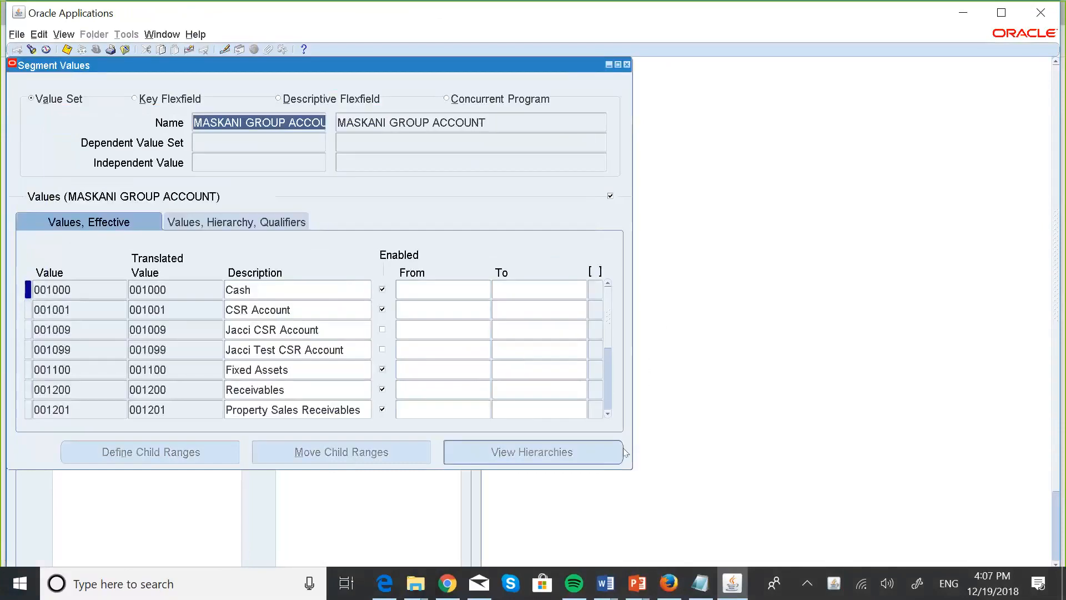
pyautogui.press('super+Tab')
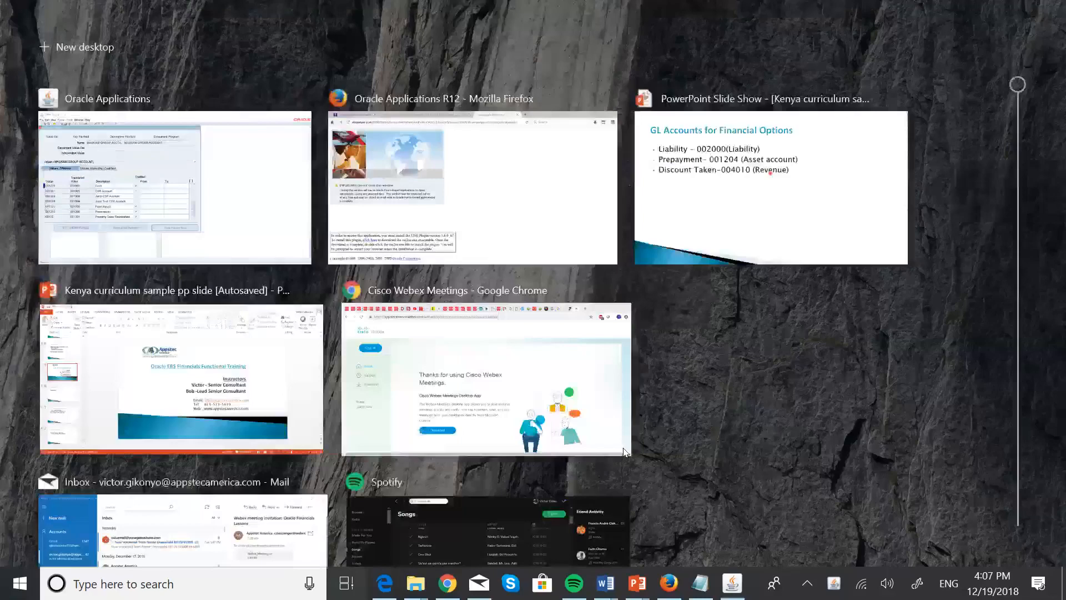
# Review the GL Accounts for Financial Options slide, then return to the Segment Values form.
pyautogui.click(760, 189)
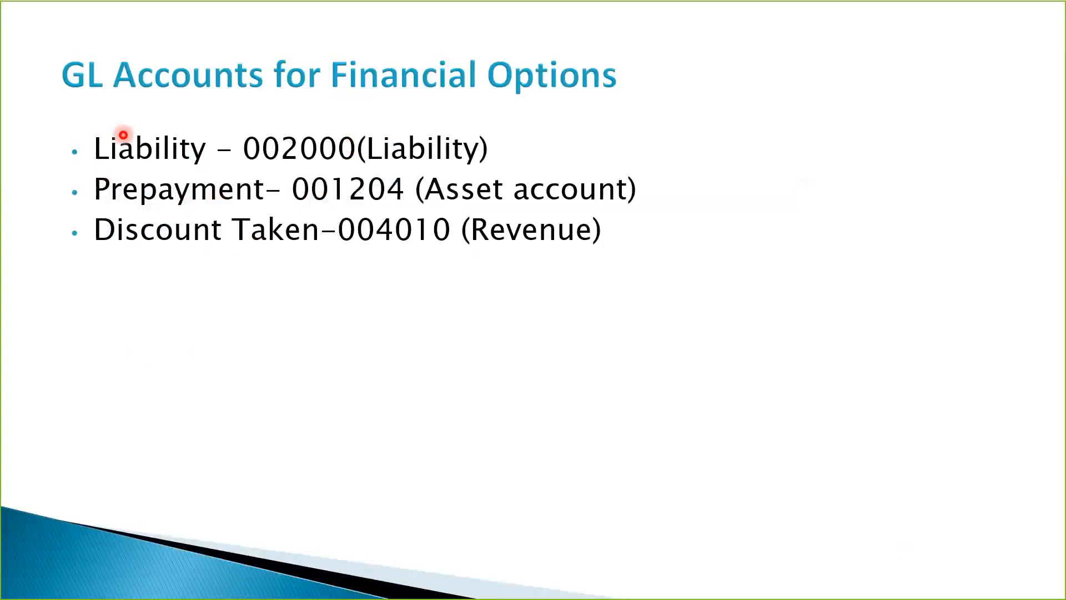
pyautogui.press('super+Tab')
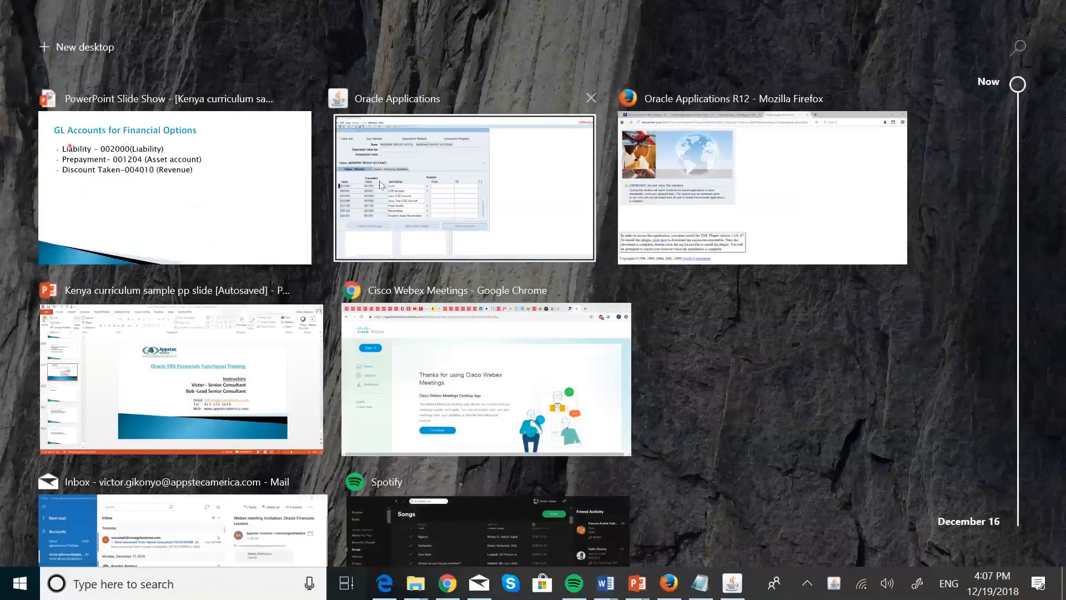
pyautogui.click(381, 185)
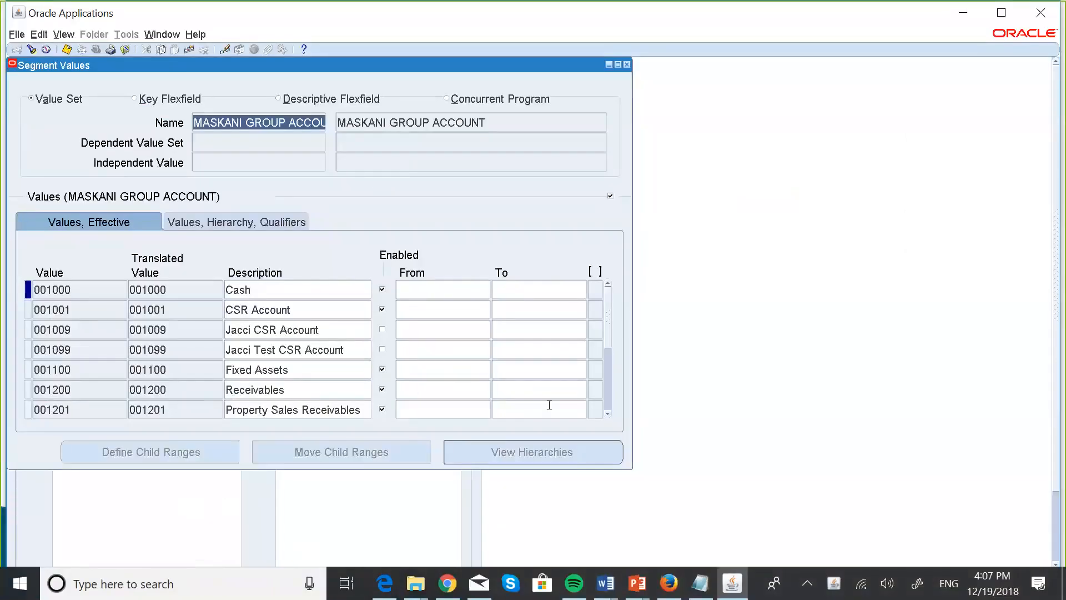
# Verify that 002000 Payables is qualified as a Liability account, and insert a new row below it.
pyautogui.click(608, 413)
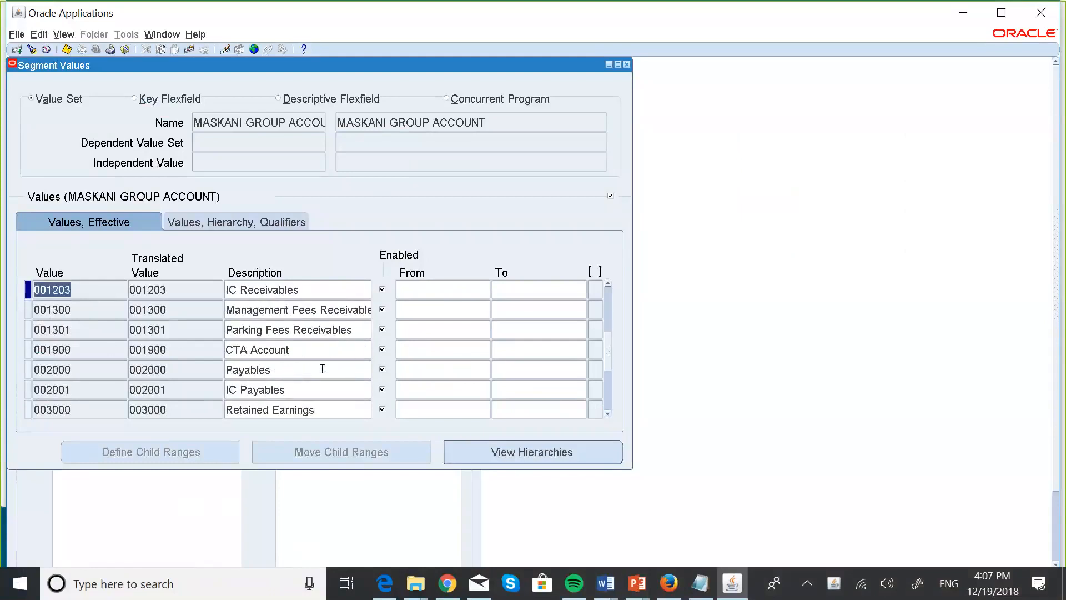
pyautogui.click(239, 223)
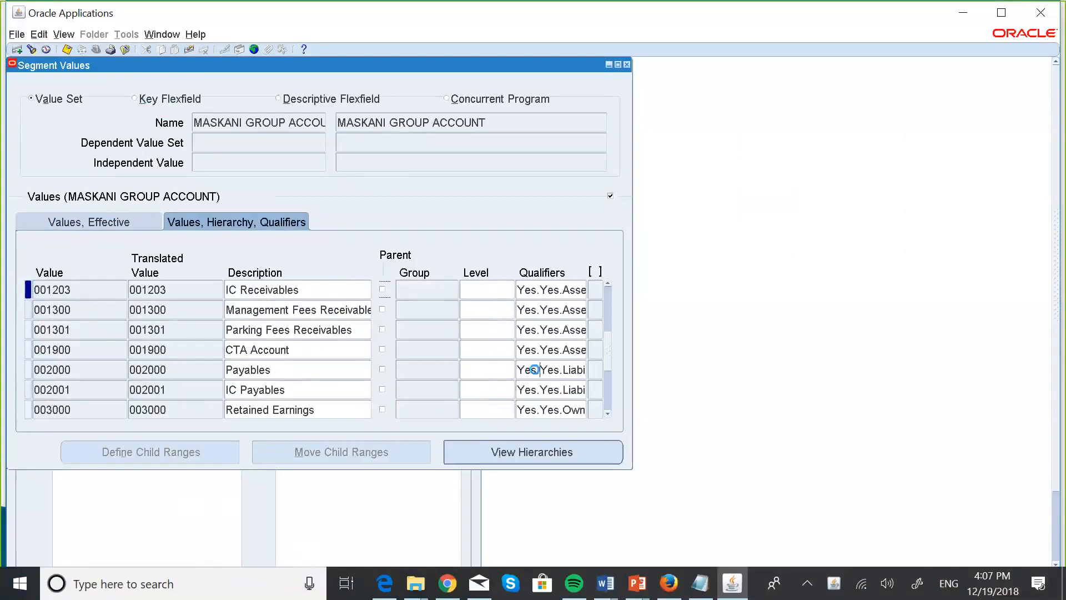
pyautogui.click(537, 370)
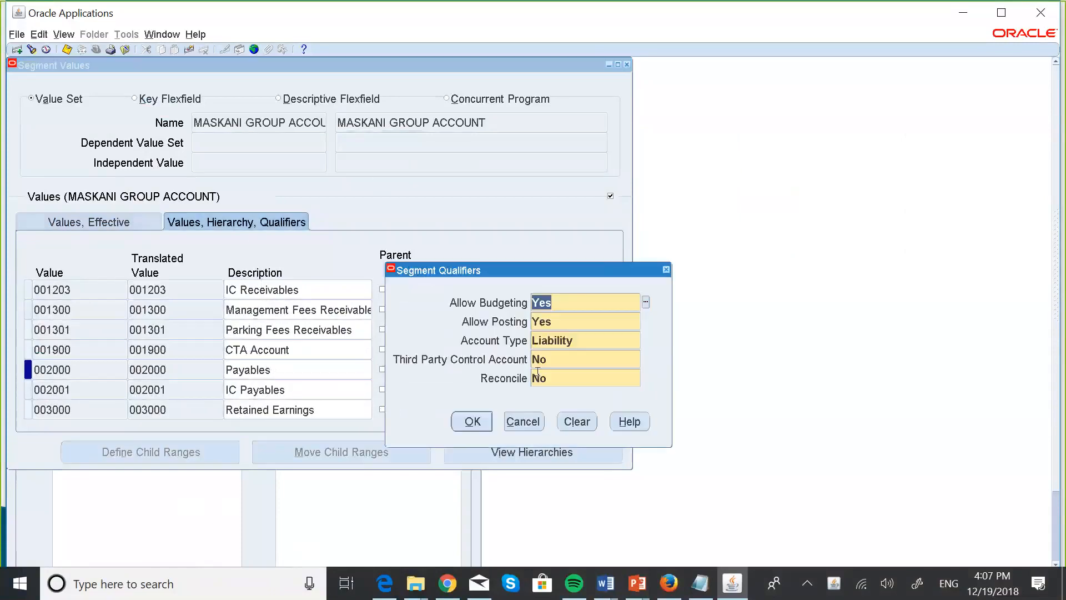
pyautogui.click(472, 422)
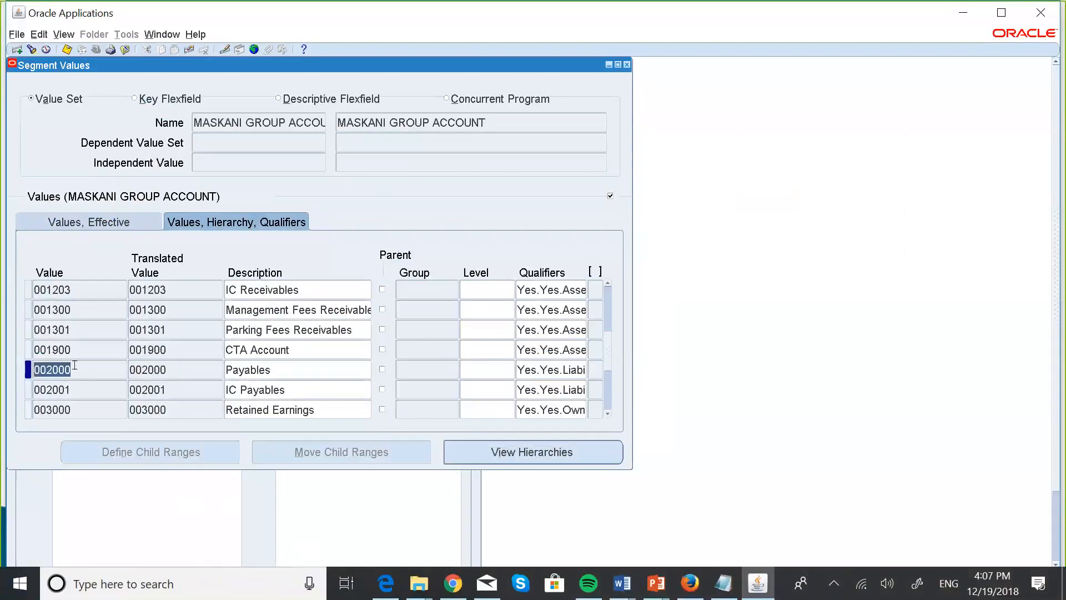
pyautogui.hotkey('ctrl', 'Down')
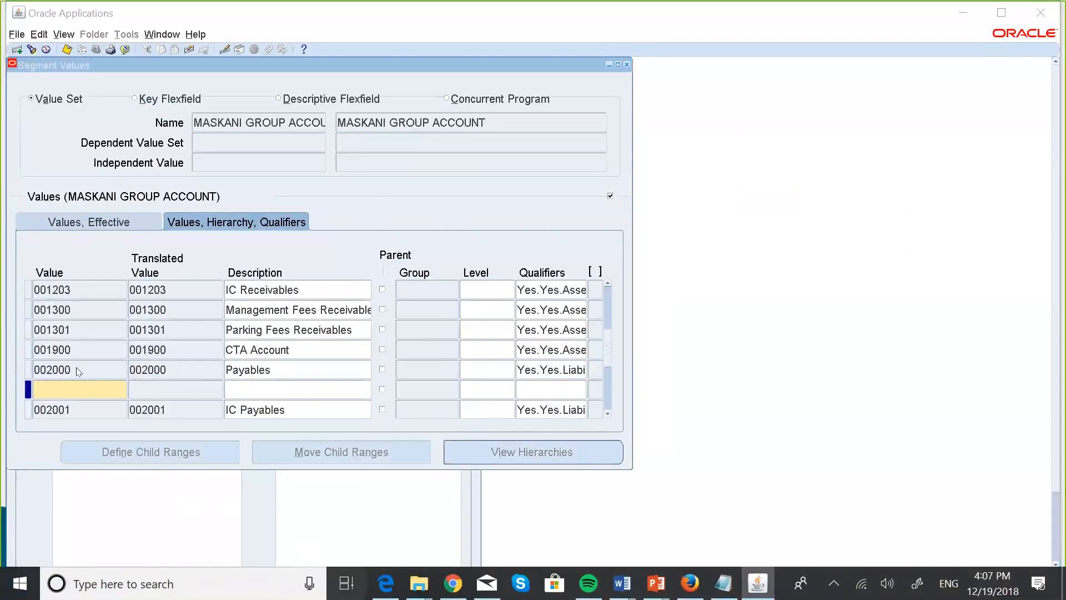
pyautogui.click(346, 583)
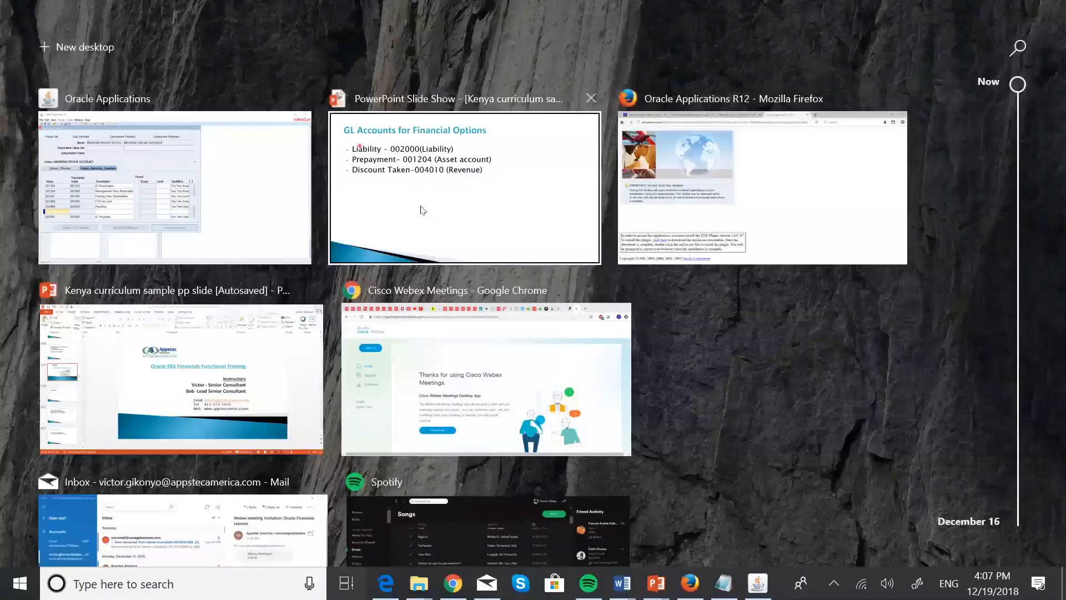
# Enter the new value 001204 with the description 'Prepayment'.
pyautogui.click(248, 210)
pyautogui.write('12')
pyautogui.press('BackSpace')
pyautogui.press('BackSpace')
pyautogui.write('001204')
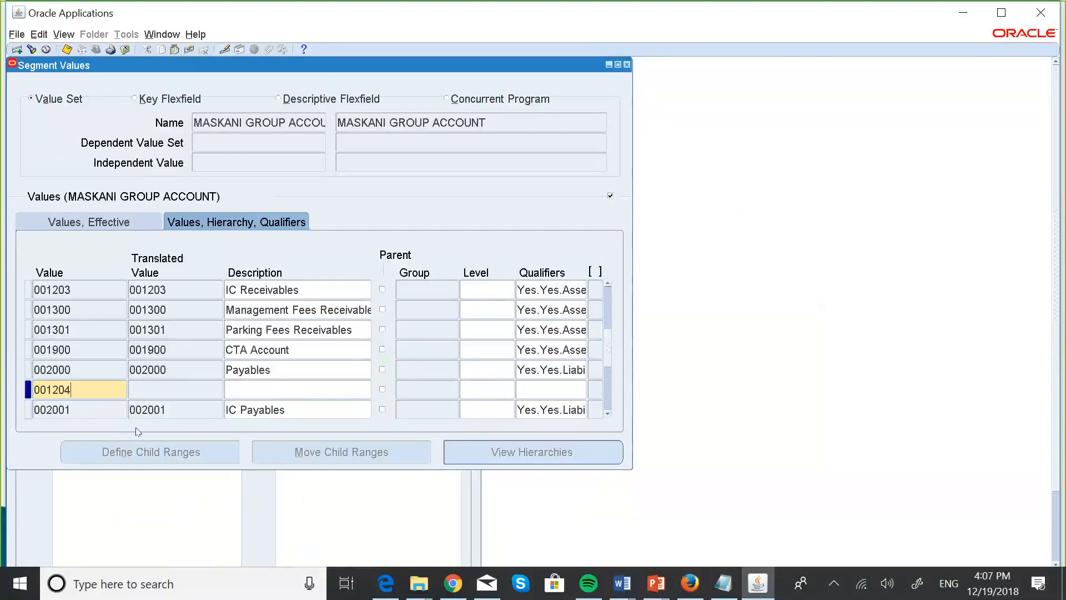
pyautogui.click(242, 387)
pyautogui.press('capslock')
pyautogui.write('P')
pyautogui.press('capslock')
pyautogui.write('repayment')
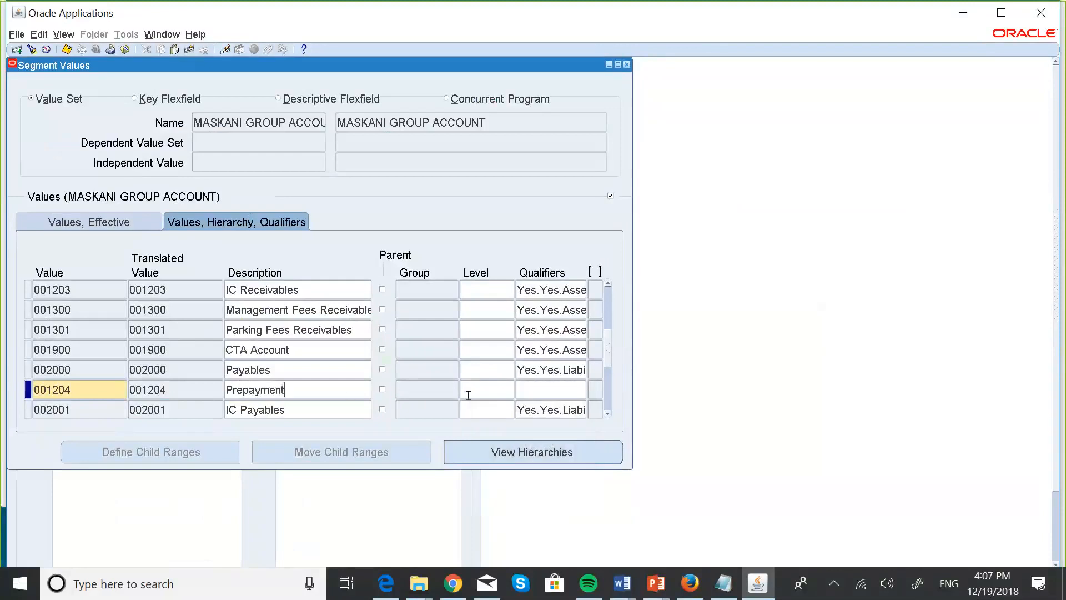
# Set the 001204 Prepayment account type qualifier to Asset.
pyautogui.click(545, 388)
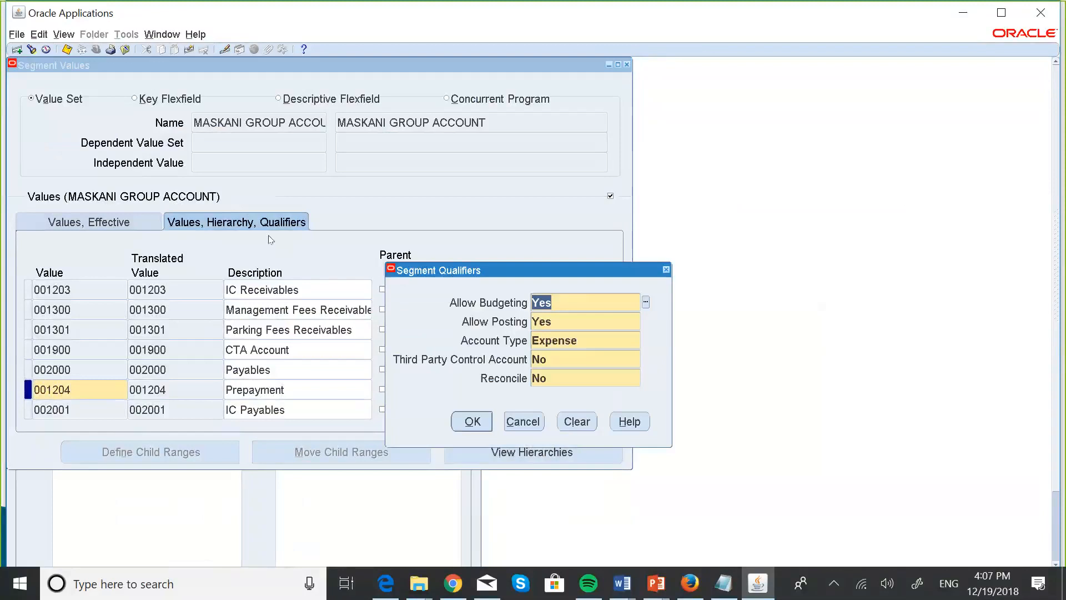
pyautogui.click(584, 342)
pyautogui.click(642, 339)
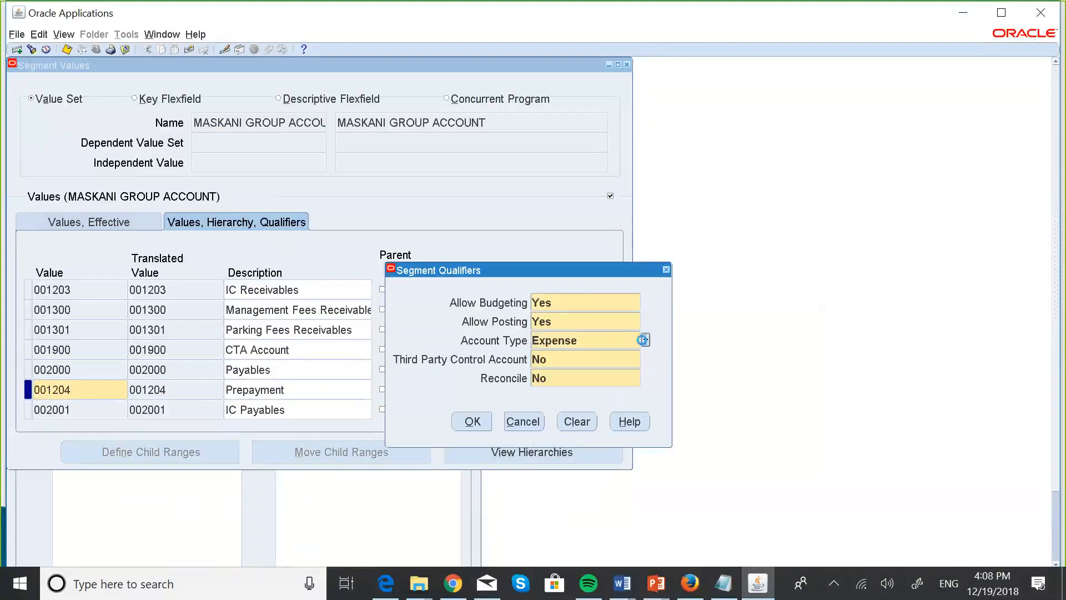
pyautogui.click(249, 326)
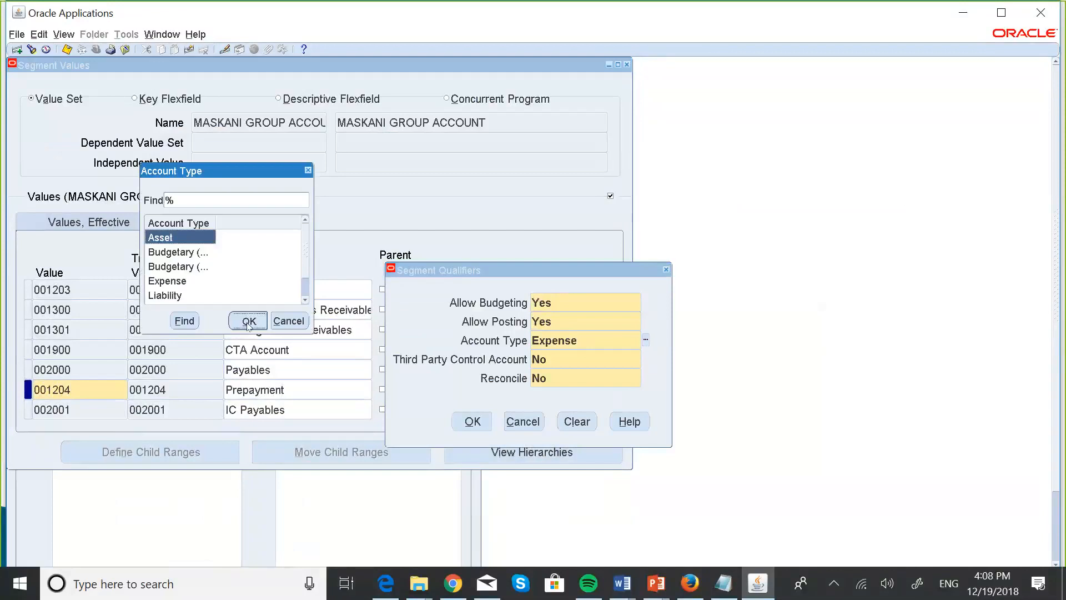
pyautogui.click(472, 422)
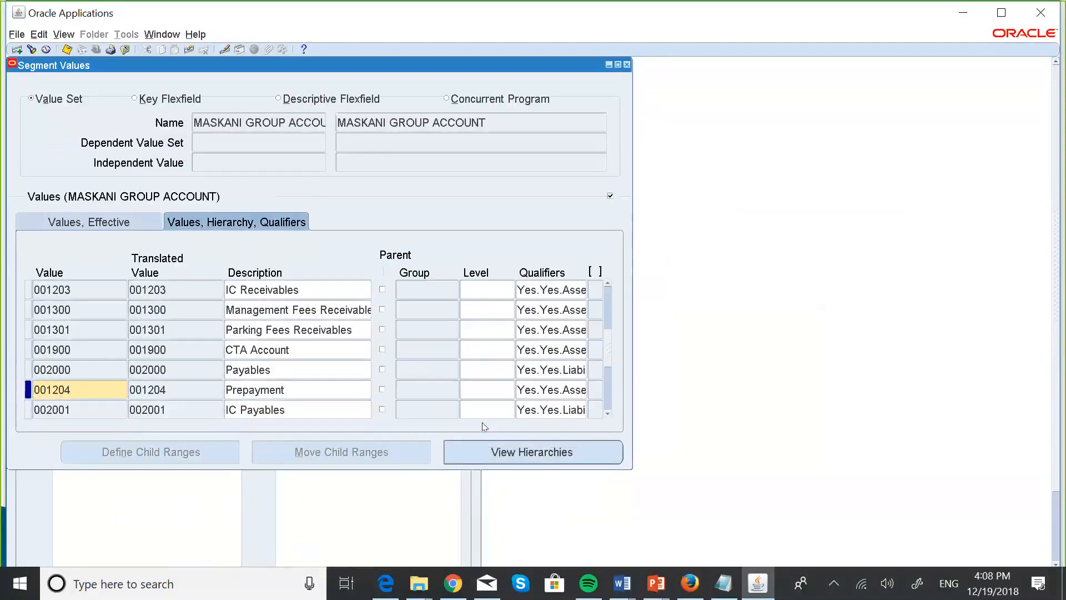
# Insert another empty value row below 001204.
pyautogui.click(94, 403)
pyautogui.press('Down')
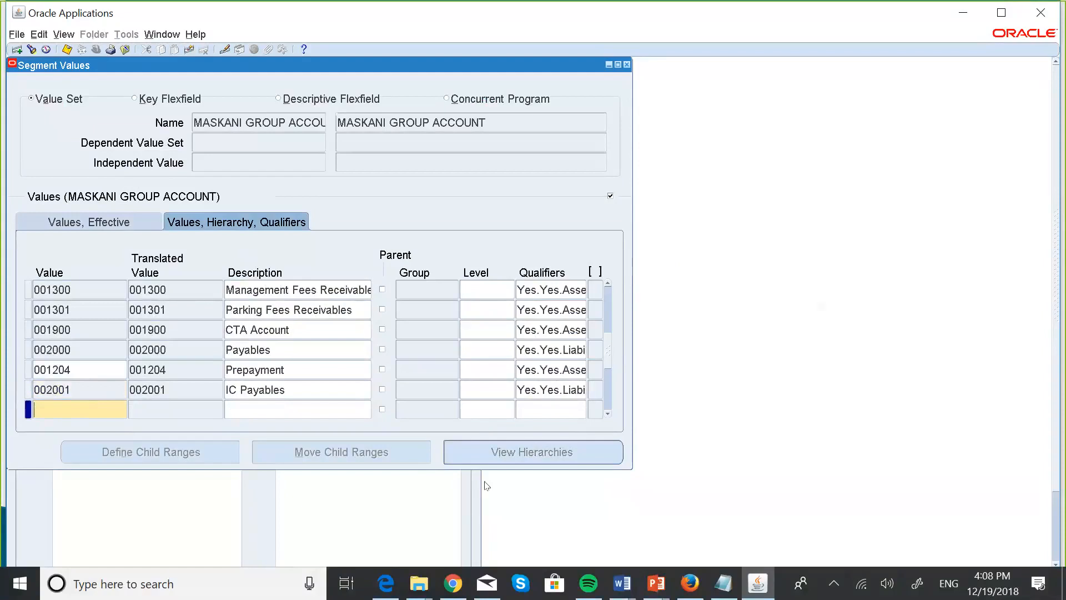
pyautogui.press('super+Tab')
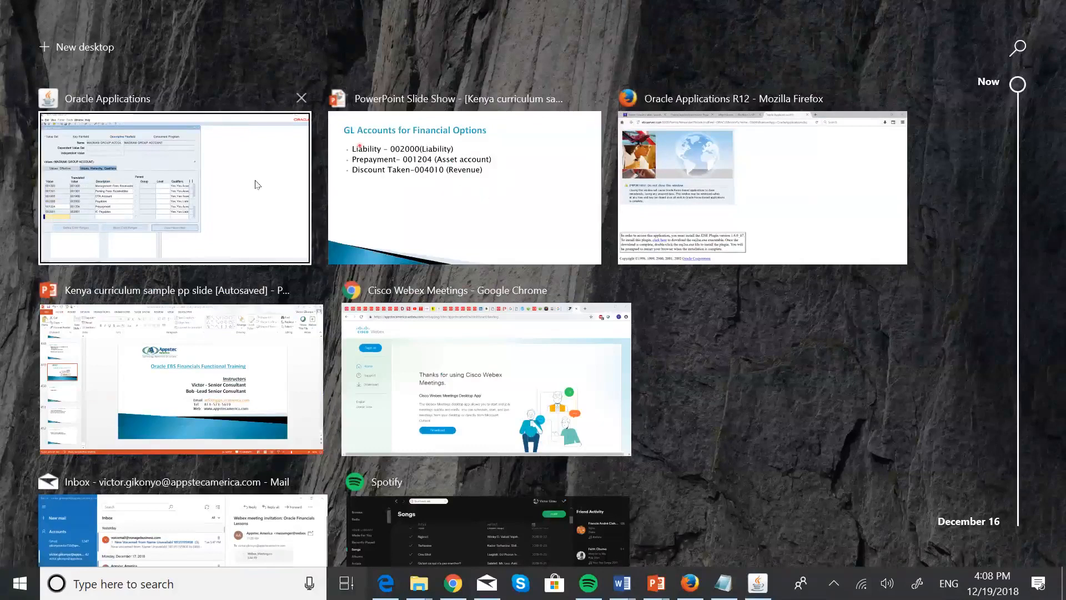
# Enter the new value 004010 with the description 'Discount Taken'.
pyautogui.click(158, 234)
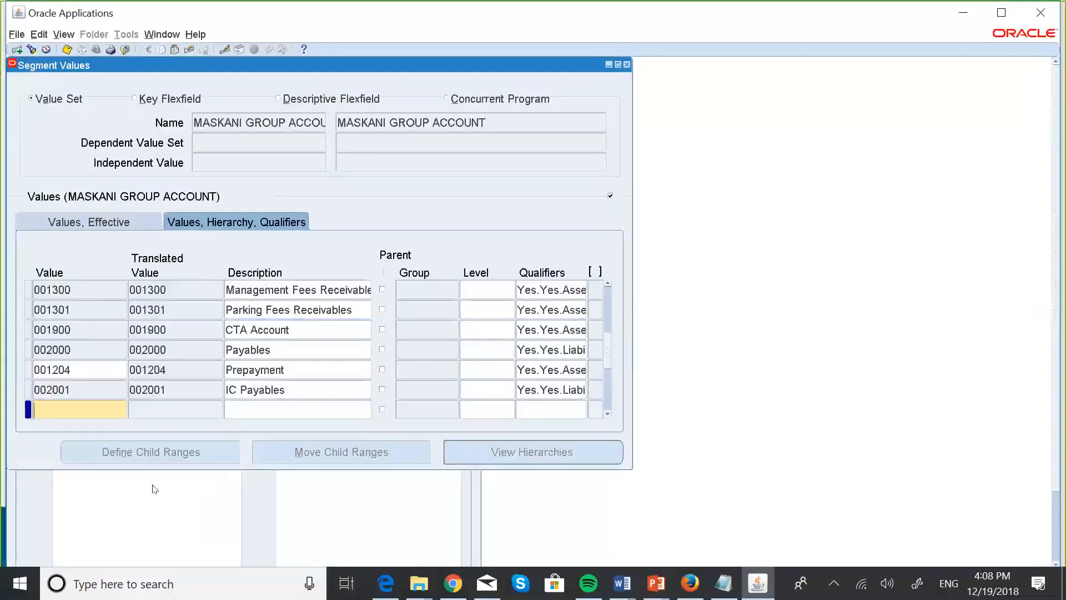
pyautogui.write('004010')
pyautogui.click(261, 410)
pyautogui.press('capslock')
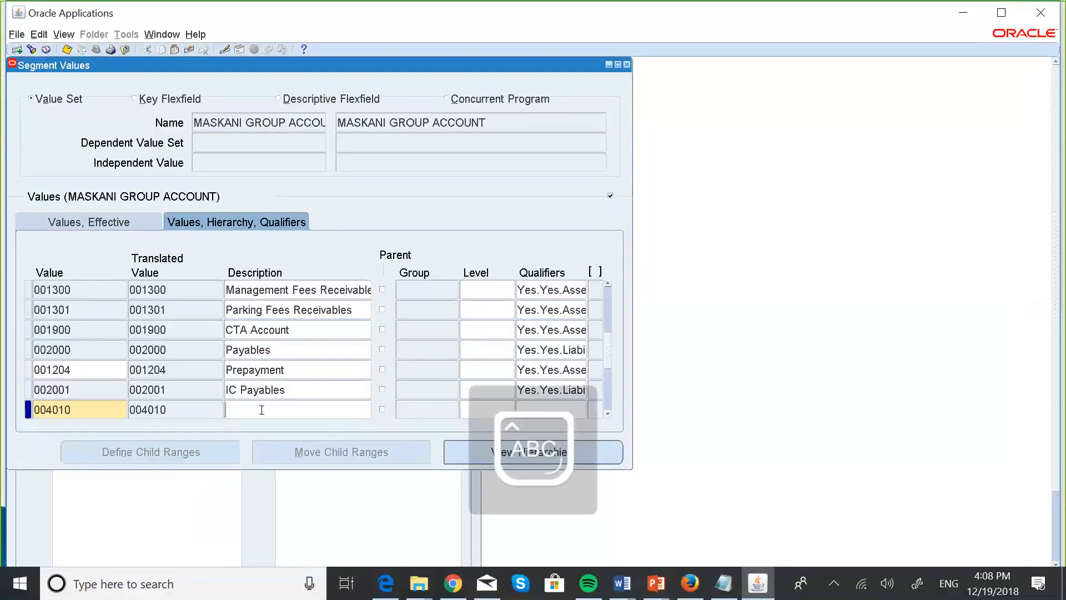
pyautogui.press('capslock')
pyautogui.write('Discou')
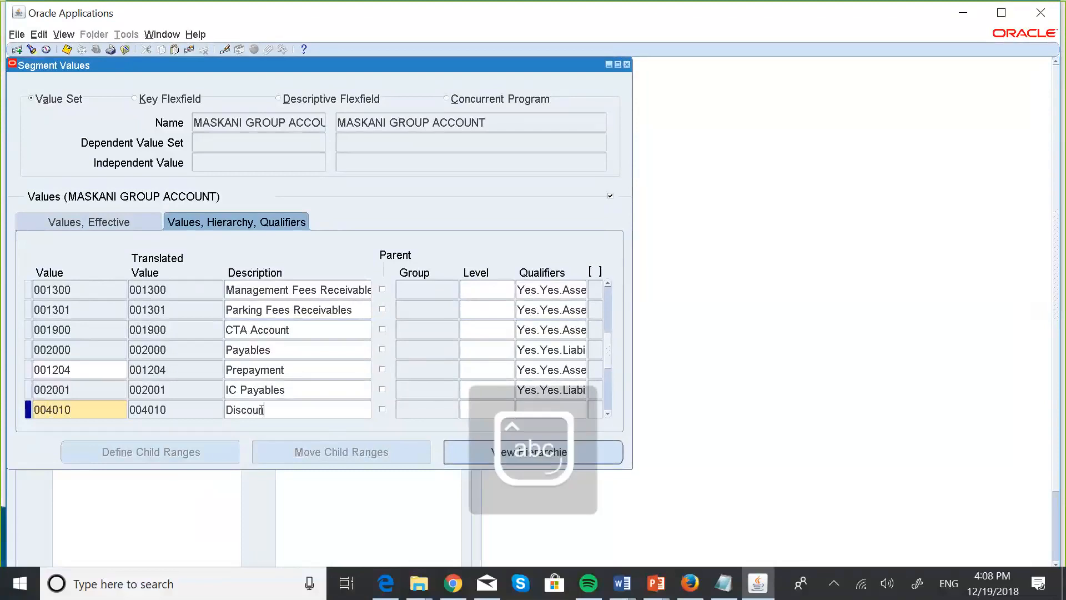
pyautogui.write('nt Taken')
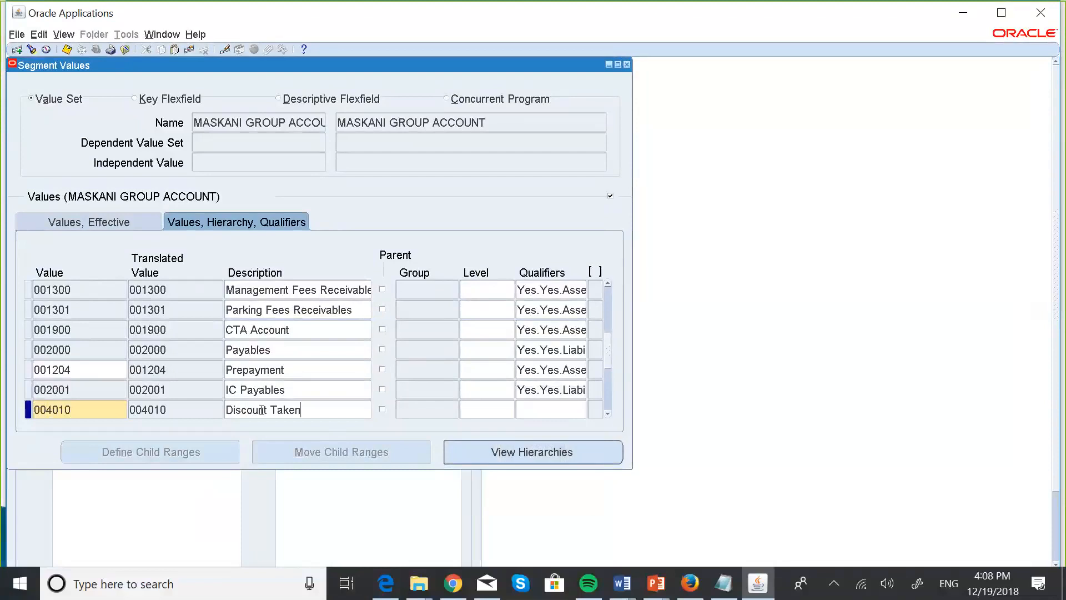
# Set the 004010 account type qualifier to Revenue and save the values.
pyautogui.click(532, 411)
pyautogui.click(592, 339)
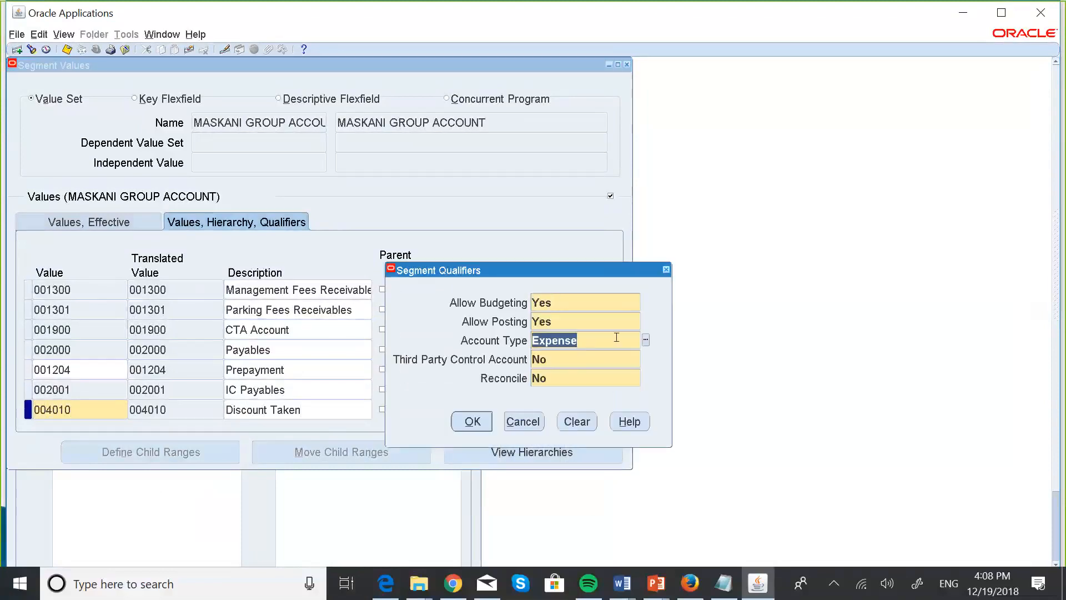
pyautogui.click(646, 340)
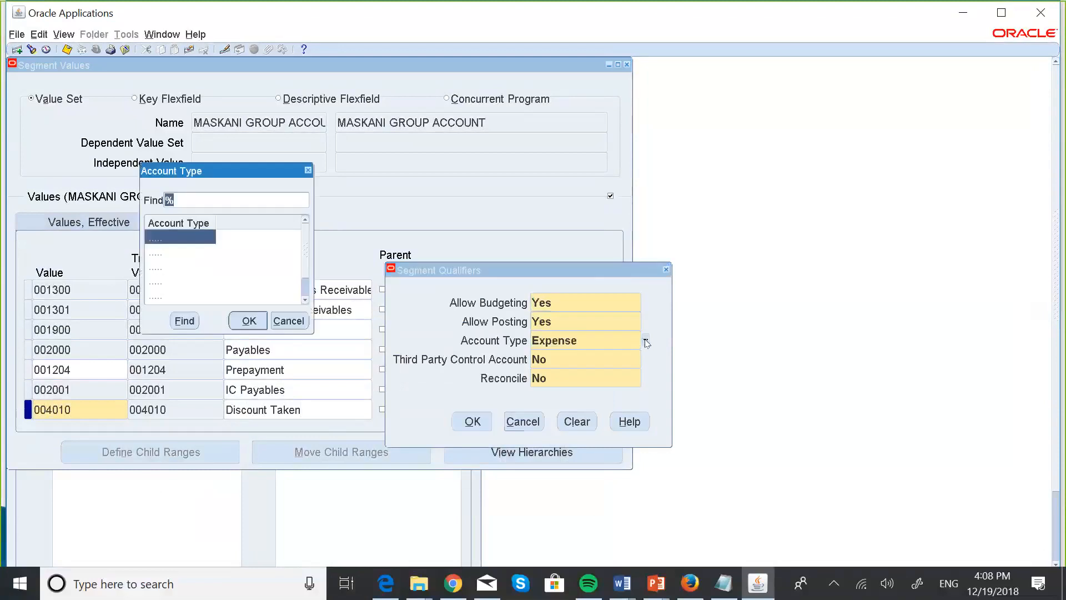
pyautogui.click(305, 301)
pyautogui.click(305, 301)
pyautogui.click(172, 299)
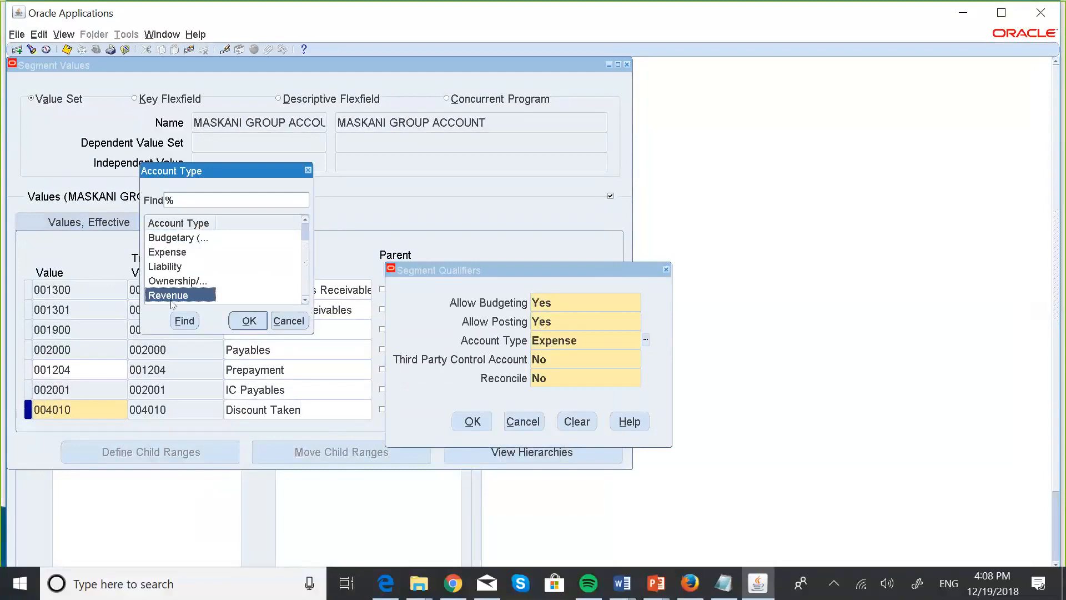
pyautogui.click(249, 321)
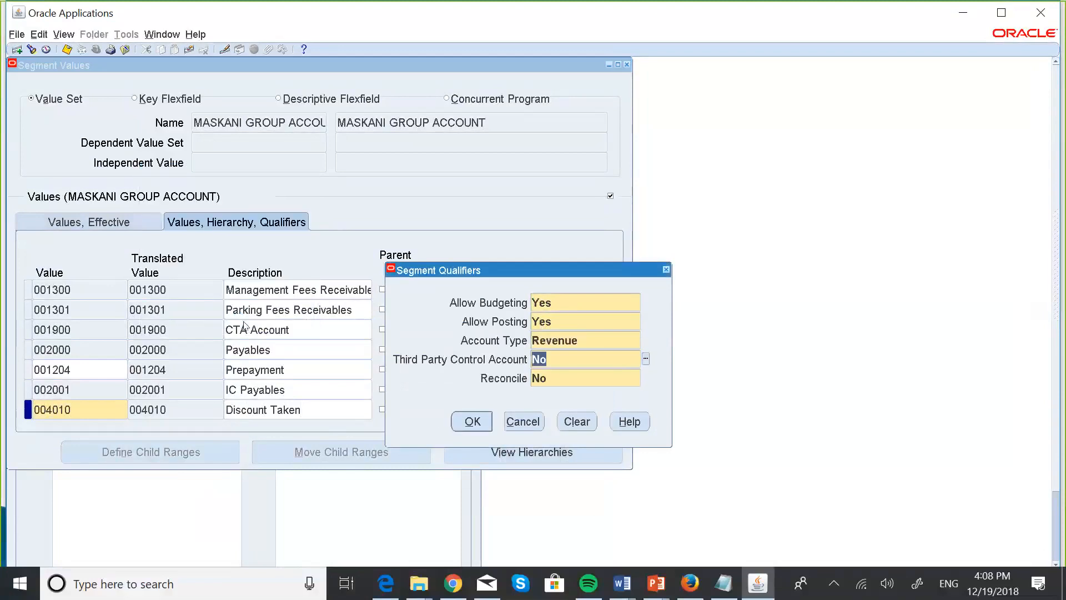
pyautogui.click(468, 418)
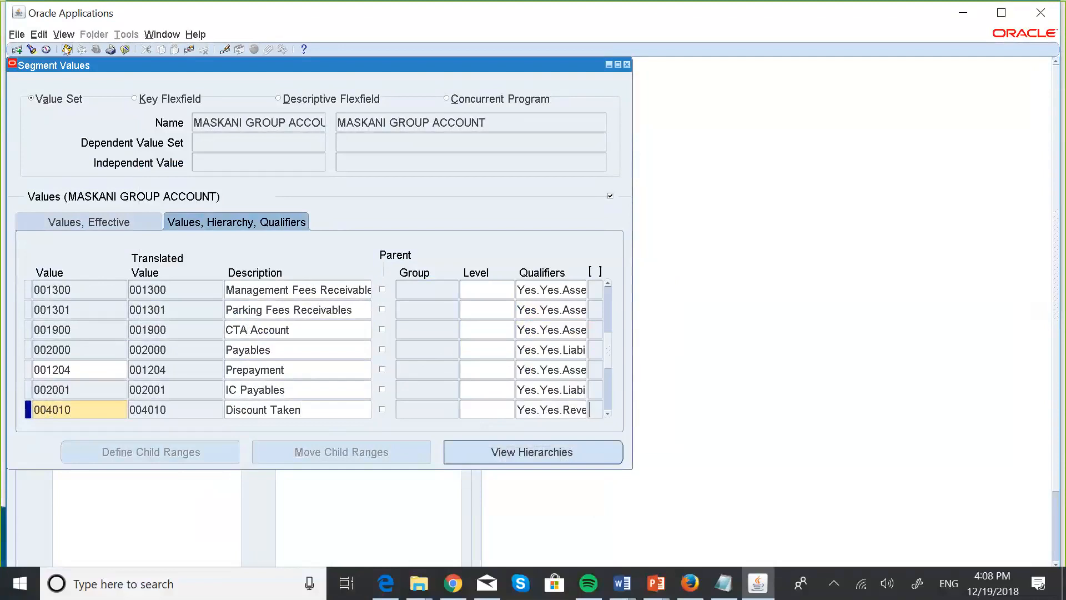
pyautogui.click(67, 49)
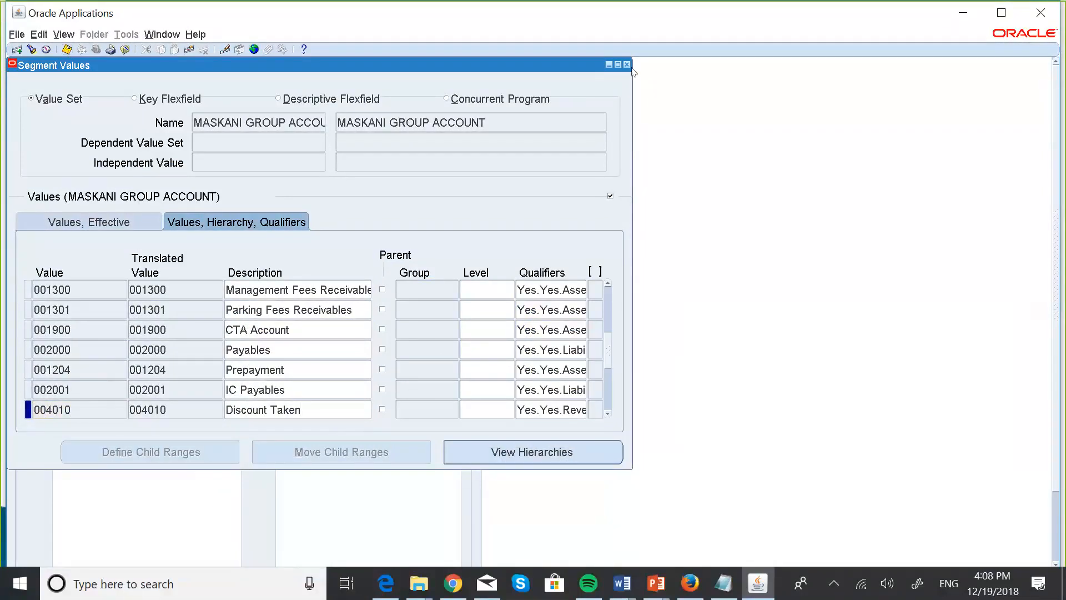
# Close Segment Values, acknowledge the compile notice, and review the GL accounts slide.
pyautogui.click(627, 65)
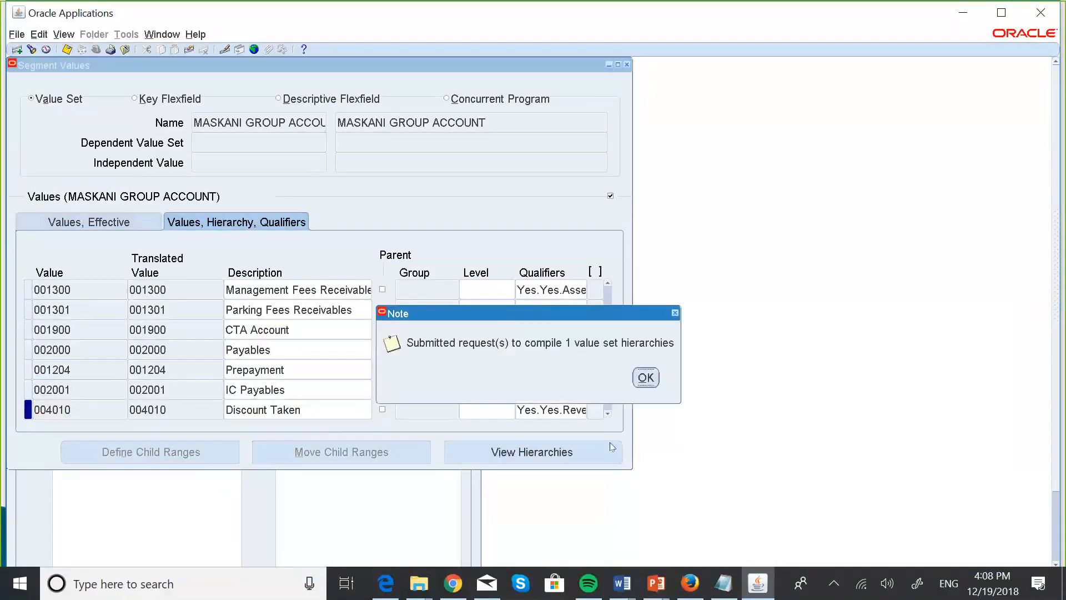
pyautogui.click(647, 383)
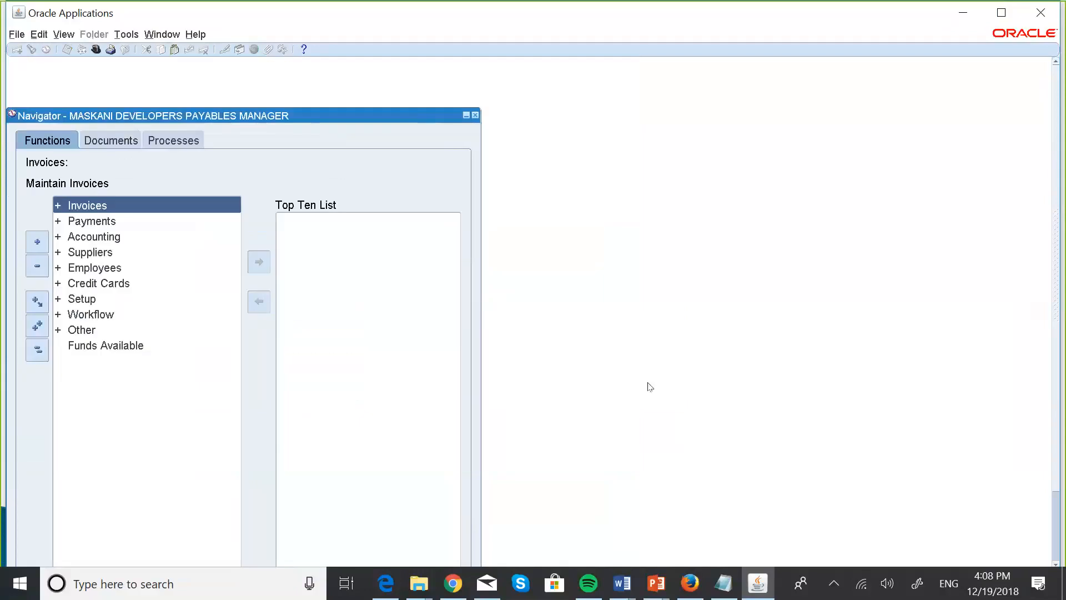
pyautogui.press('super+Tab')
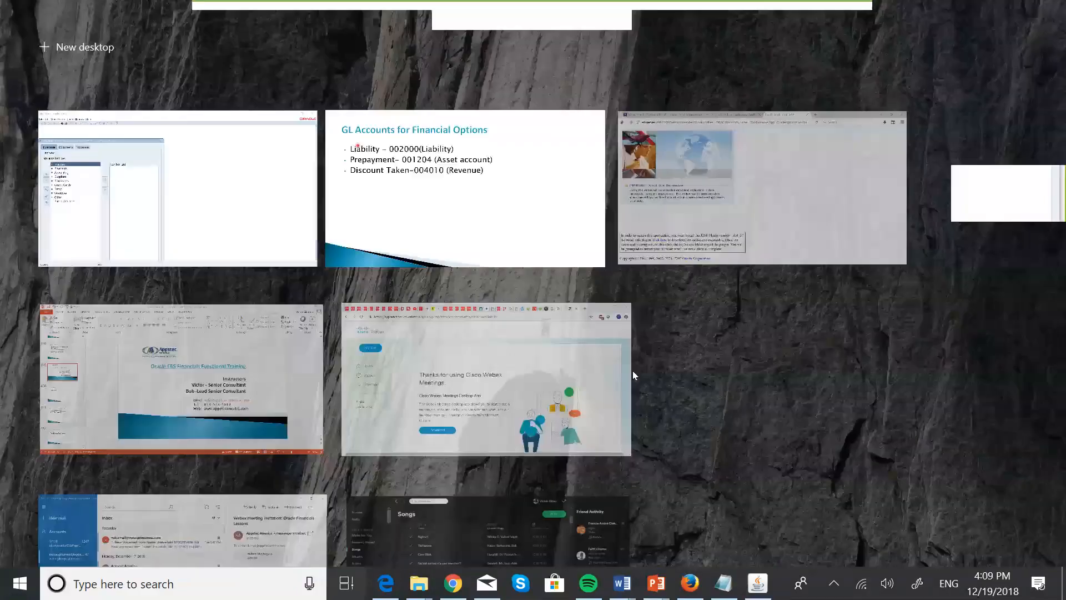
pyautogui.click(521, 245)
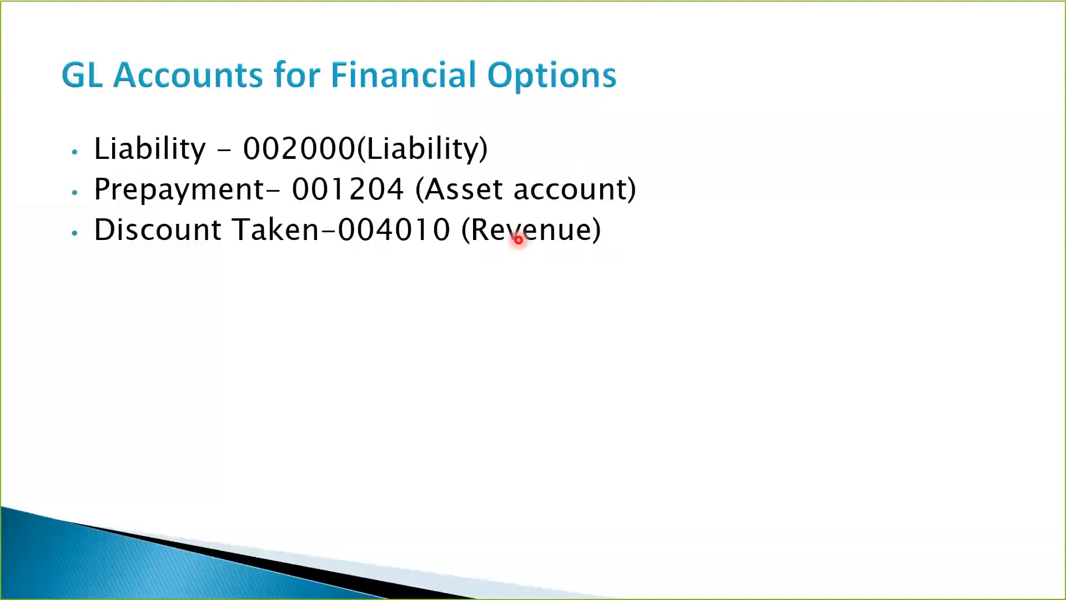
pyautogui.press('Escape')
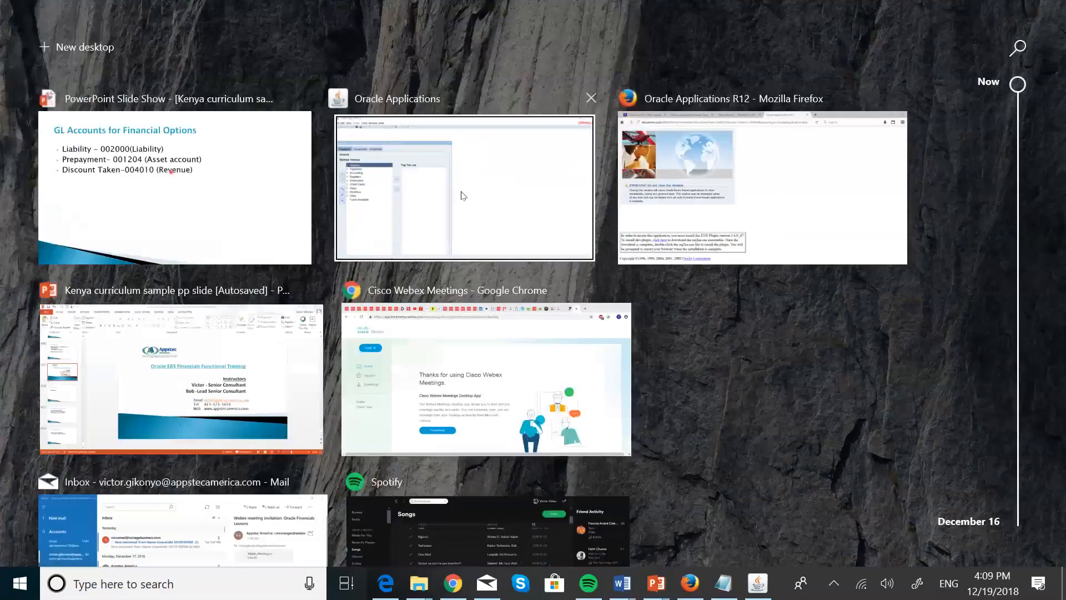
pyautogui.click(461, 195)
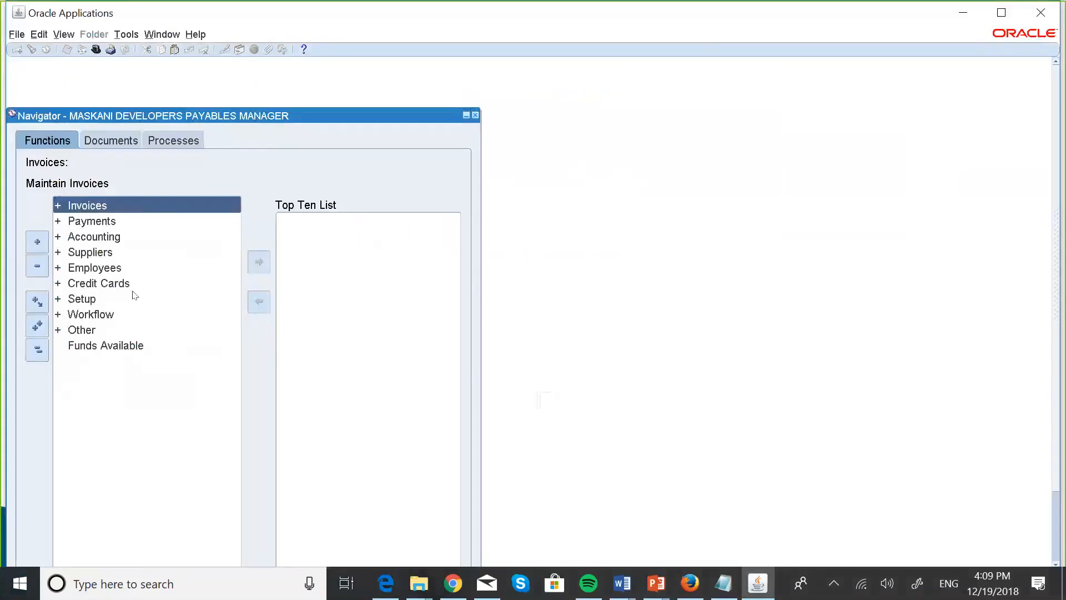
# Expand Setup > Options in the Navigator to reach Financials Options.
pyautogui.doubleClick(83, 301)
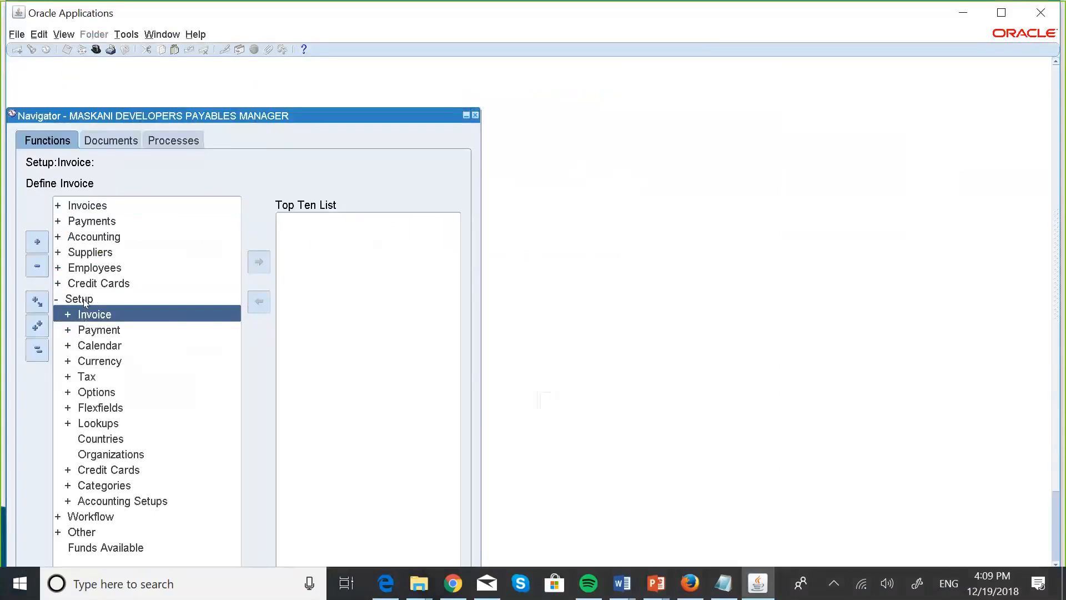
pyautogui.press('Down')
pyautogui.press('Down')
pyautogui.press('Down')
pyautogui.press('Down')
pyautogui.press('Down')
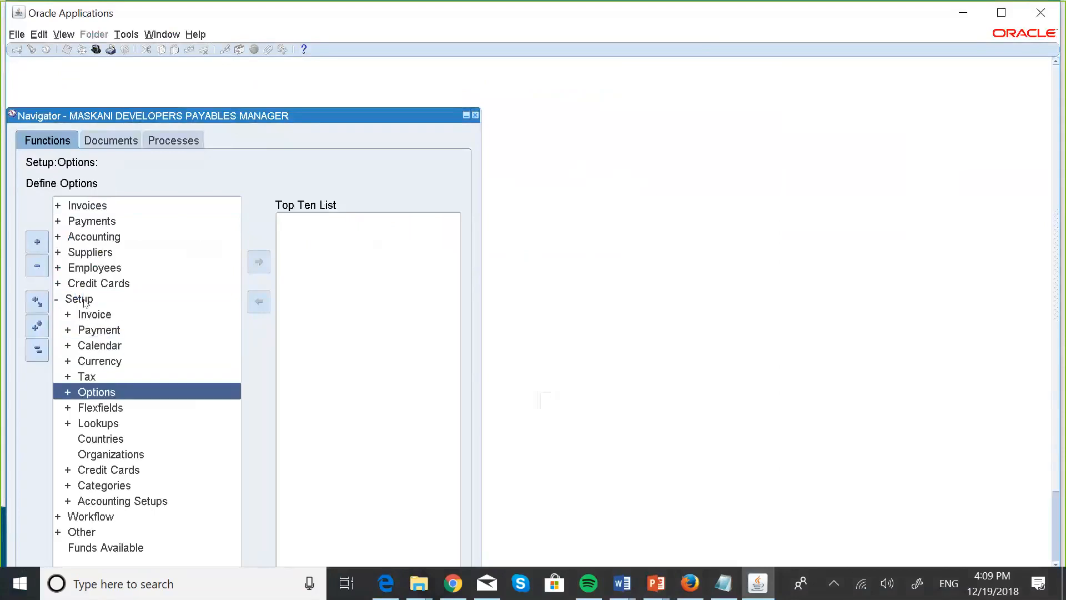
pyautogui.press('Return')
pyautogui.press('Return')
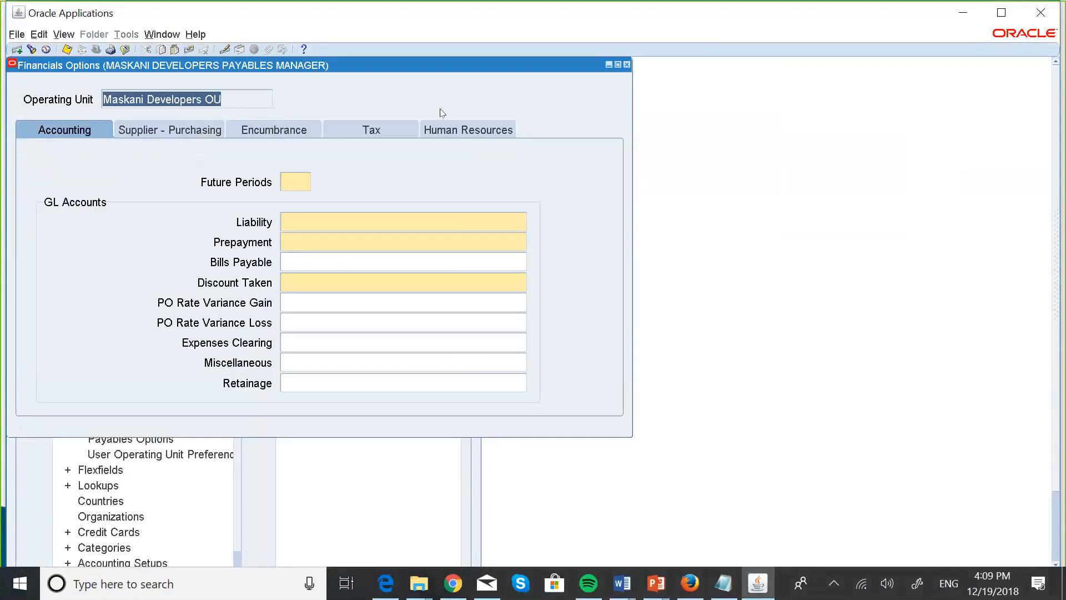
# Enter 1 for Future Periods on the Maskani Developers OU Financials Options form.
pyautogui.click(302, 178)
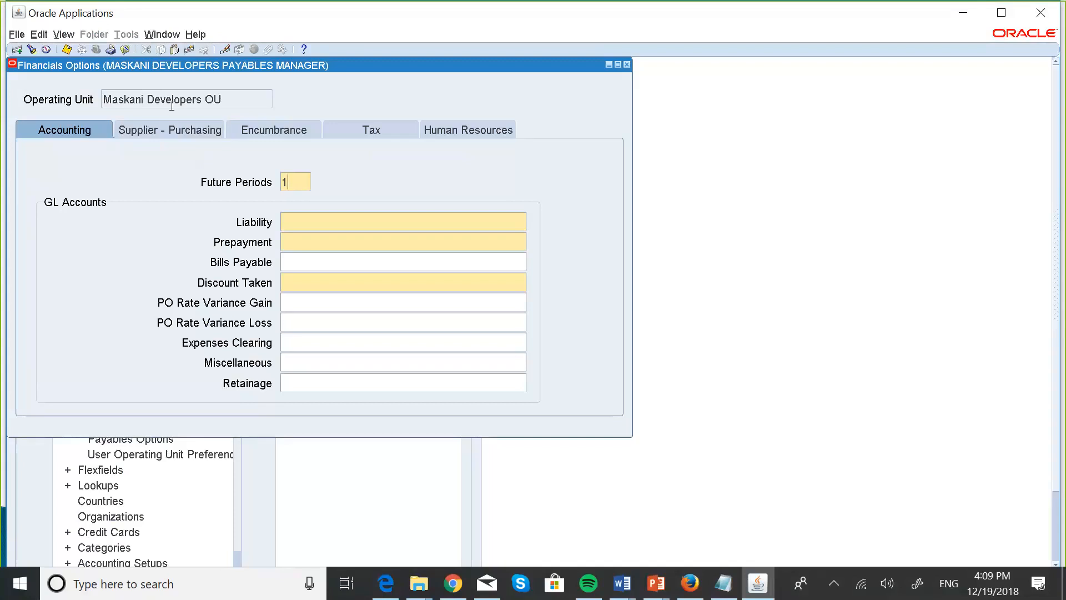
pyautogui.click(292, 215)
pyautogui.click(524, 227)
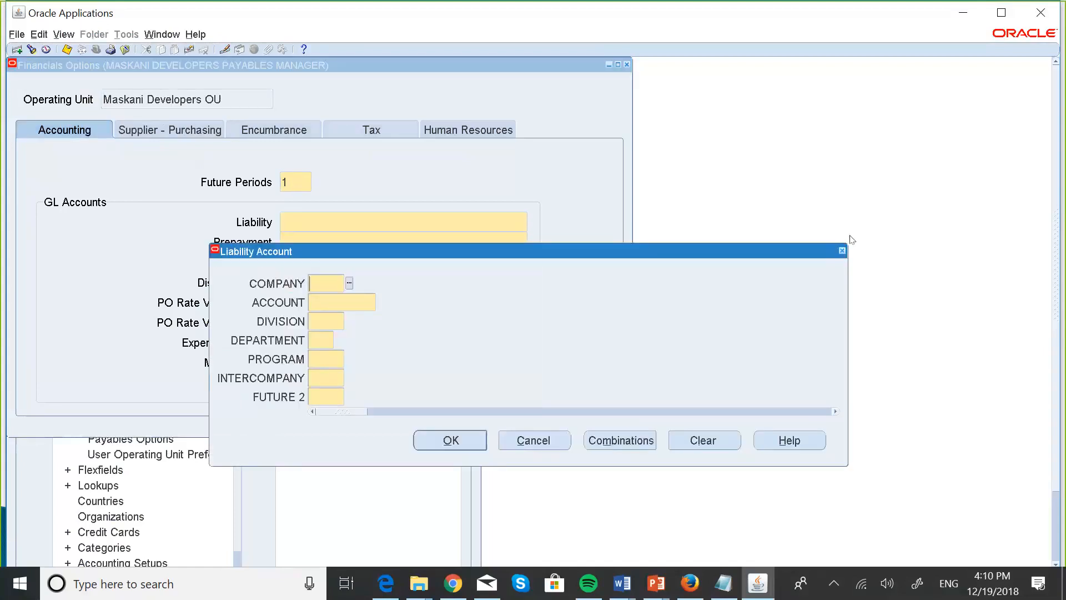
pyautogui.click(842, 250)
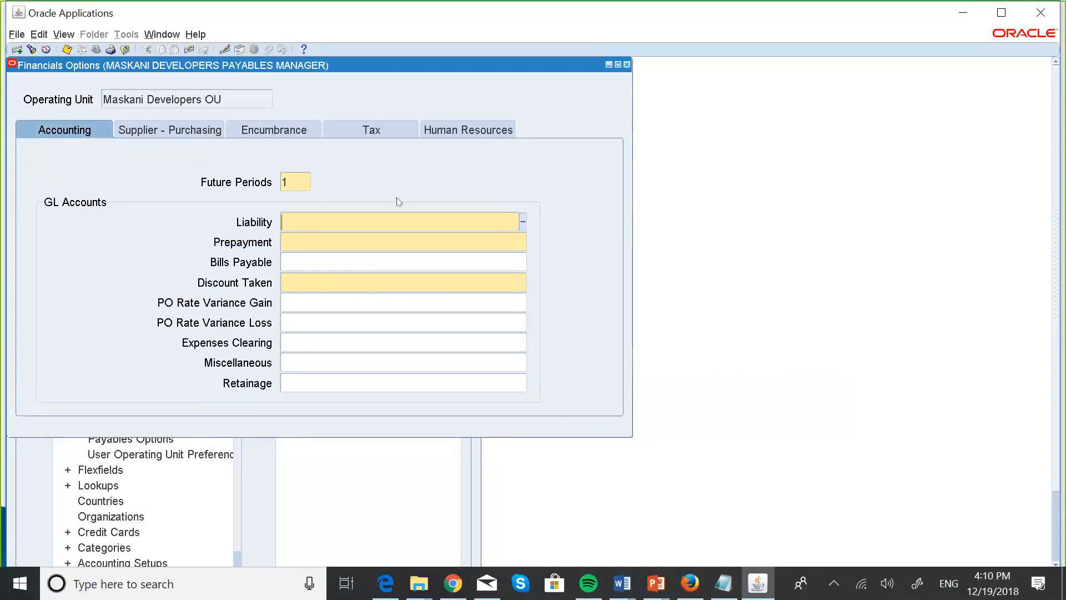
# Choose company 001 Maskani Developers and natural account 002000 Payables for the Liability account.
pyautogui.click(522, 222)
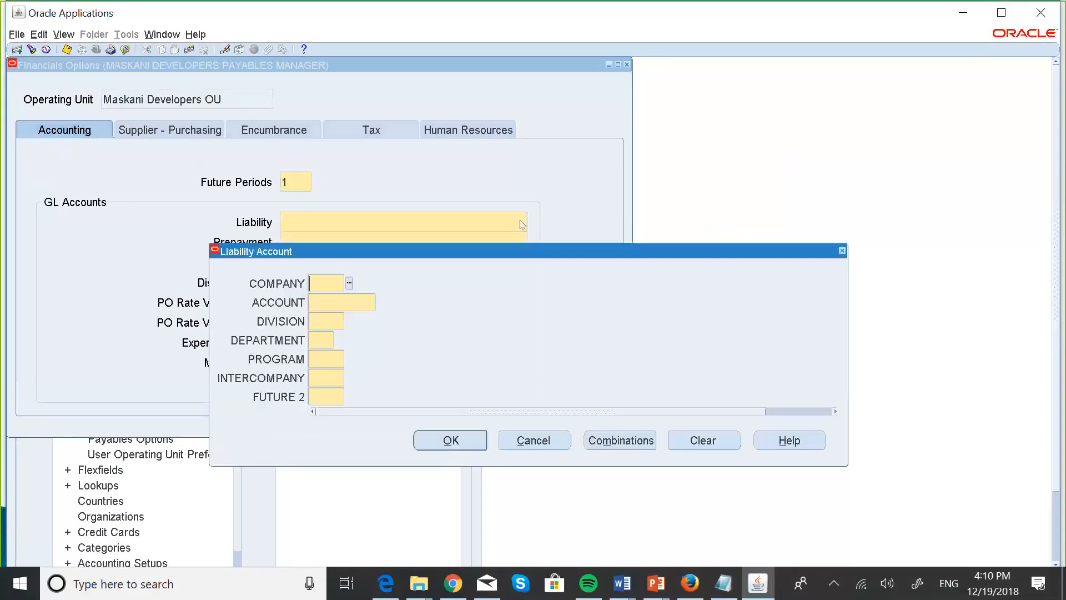
pyautogui.click(349, 284)
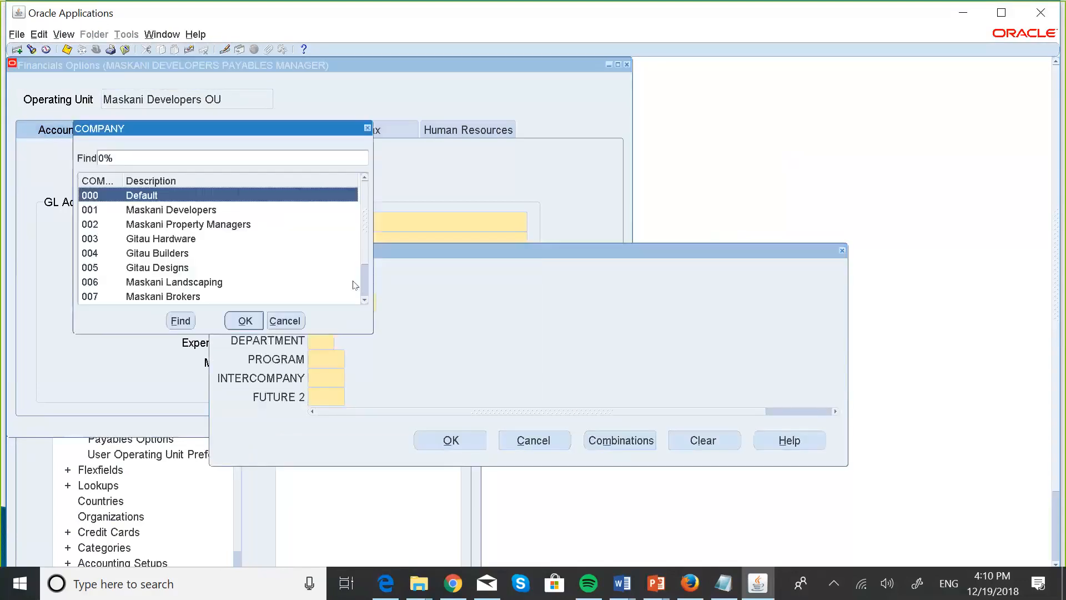
pyautogui.click(163, 215)
pyautogui.click(246, 322)
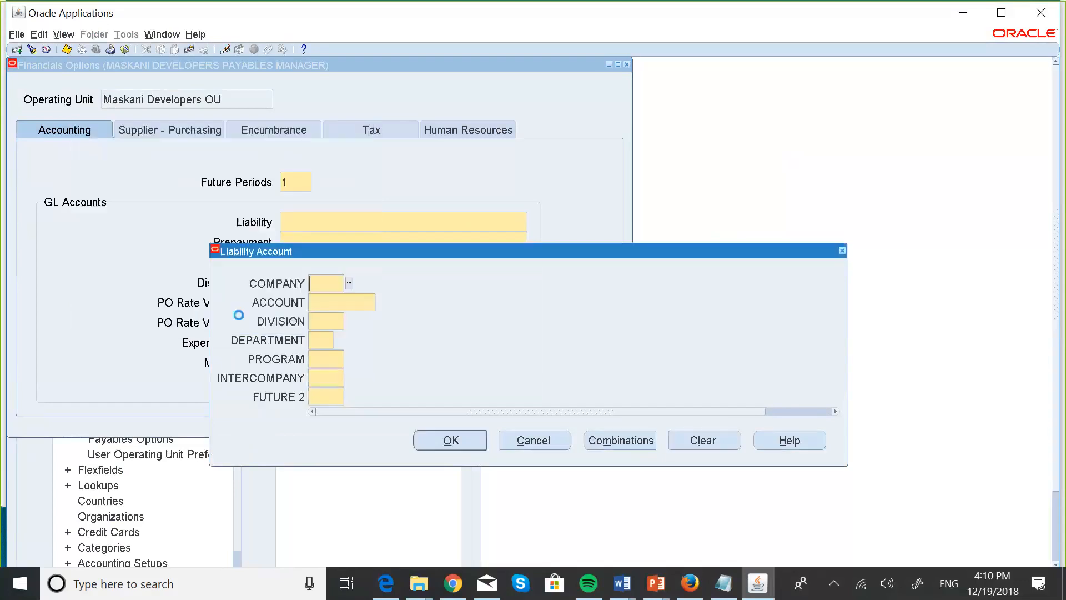
pyautogui.click(381, 303)
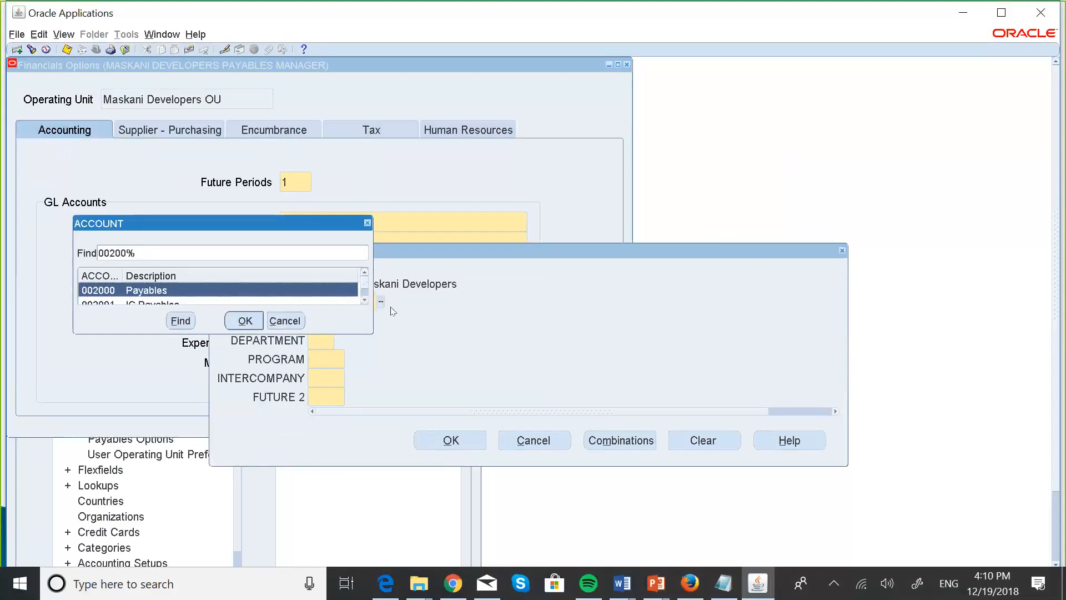
pyautogui.click(365, 300)
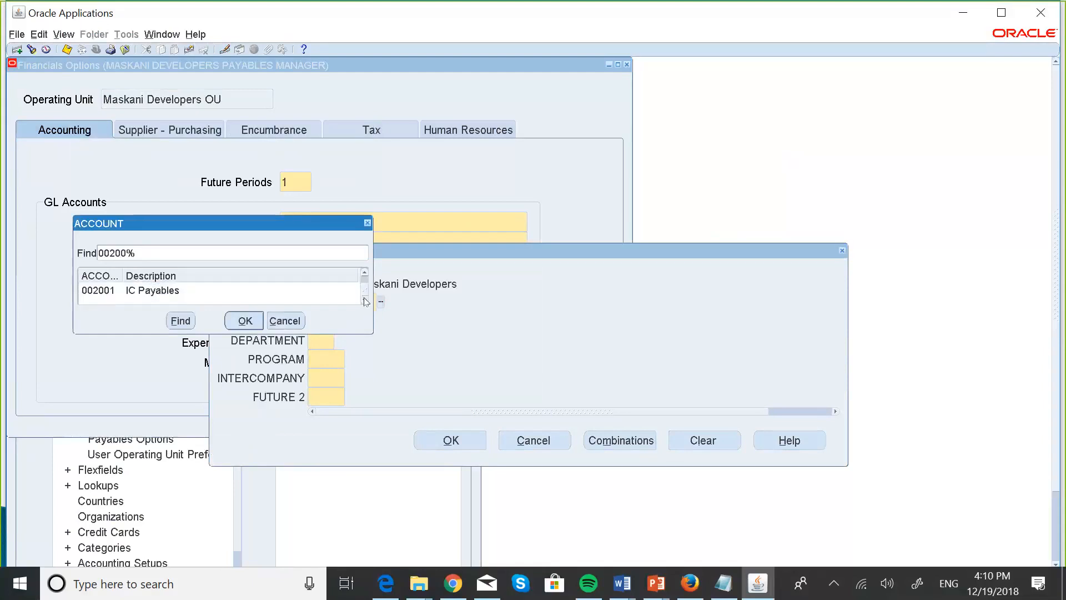
pyautogui.click(365, 273)
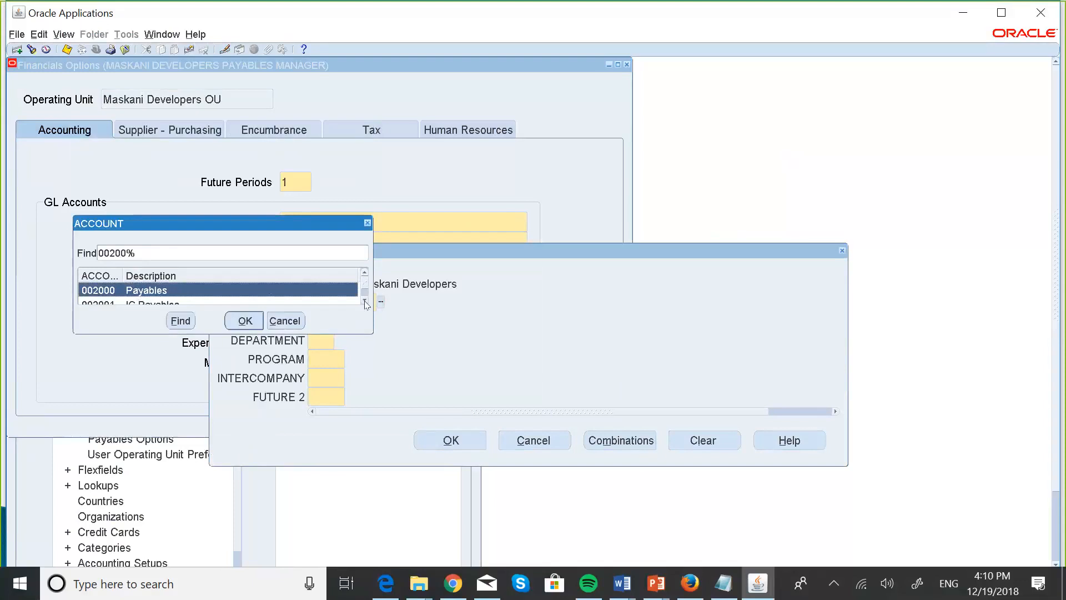
pyautogui.click(256, 323)
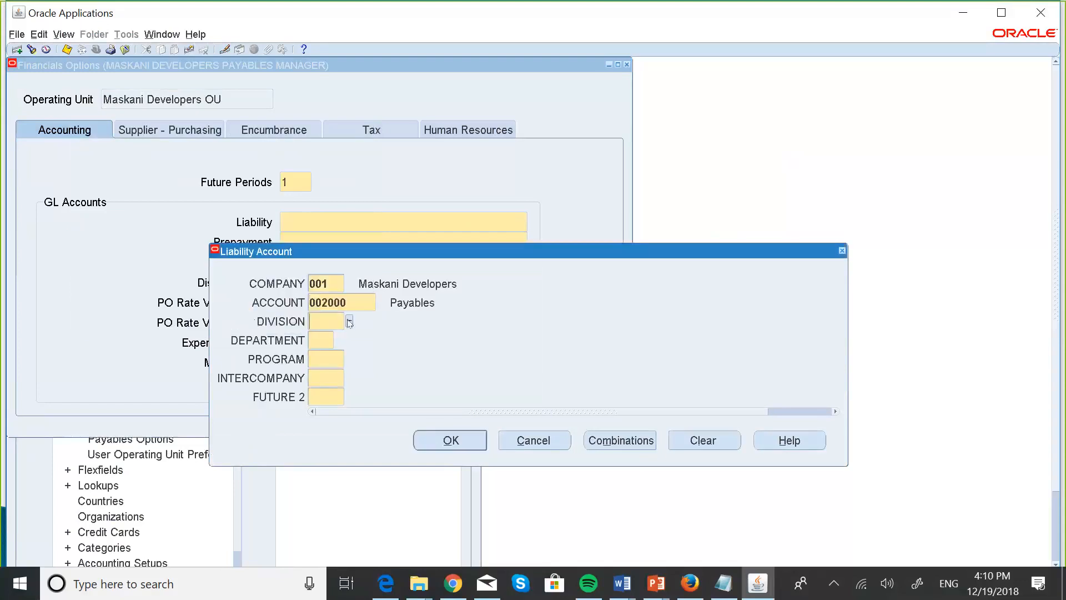
# Fill the remaining Liability segments with defaults: division 000, department 00, program 000, intercompany 000, FUTURE 2 000.
pyautogui.click(347, 320)
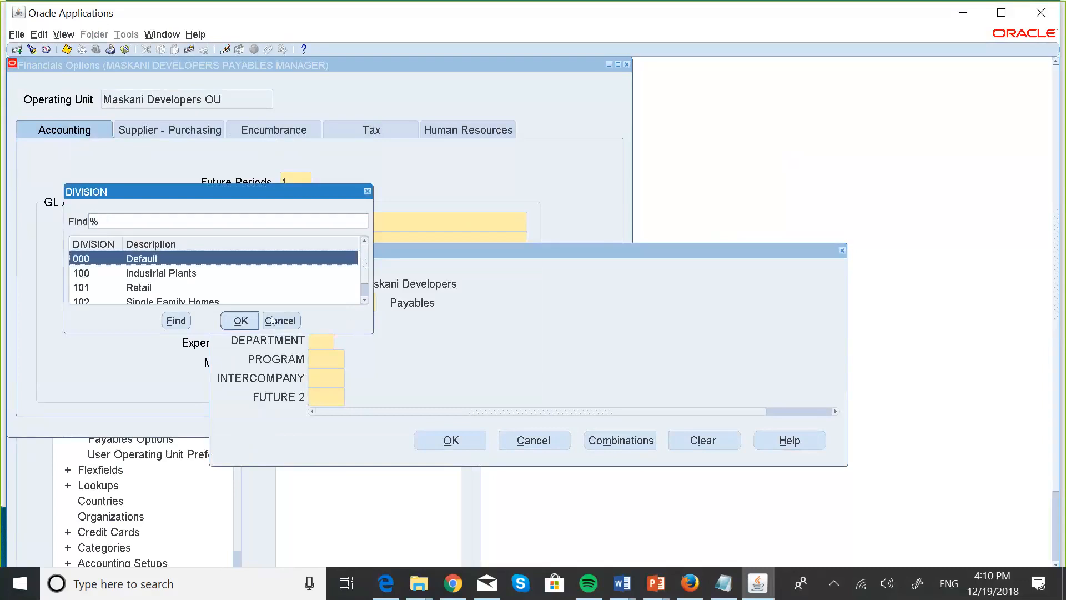
pyautogui.click(232, 322)
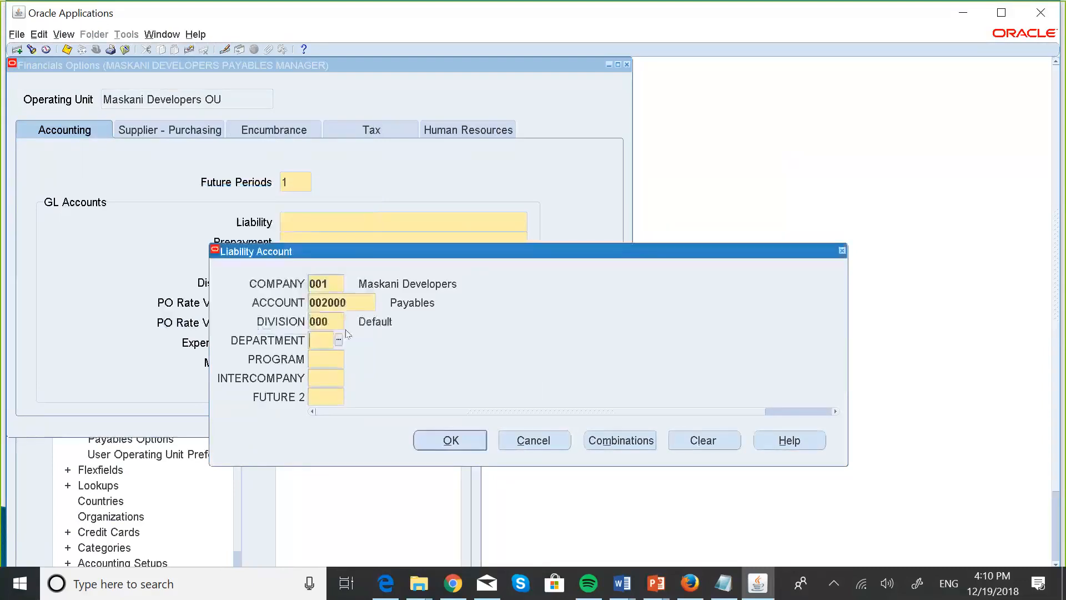
pyautogui.click(339, 339)
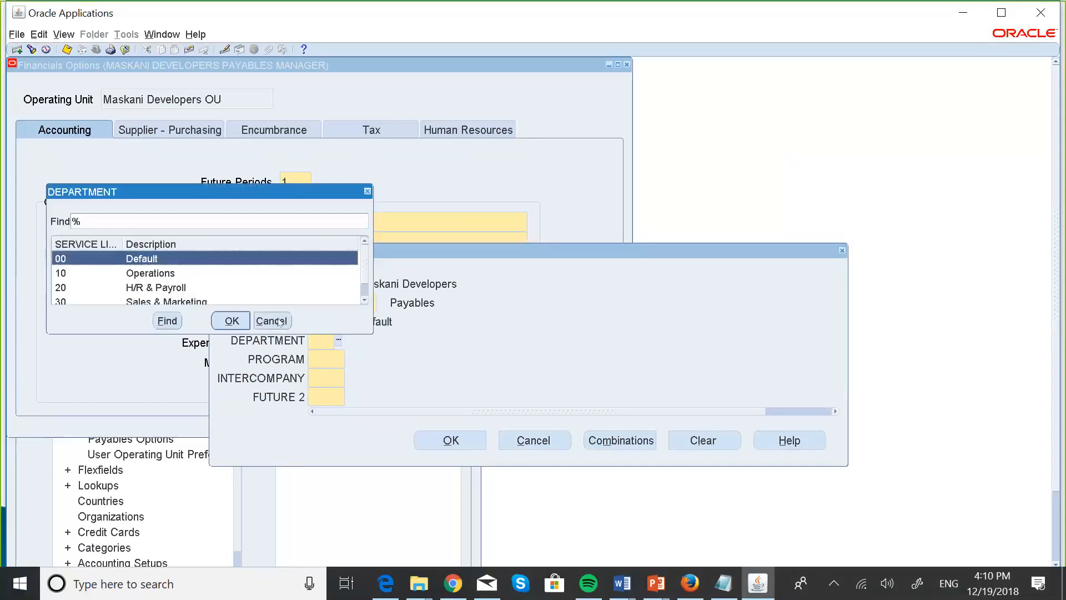
pyautogui.click(241, 323)
pyautogui.click(349, 359)
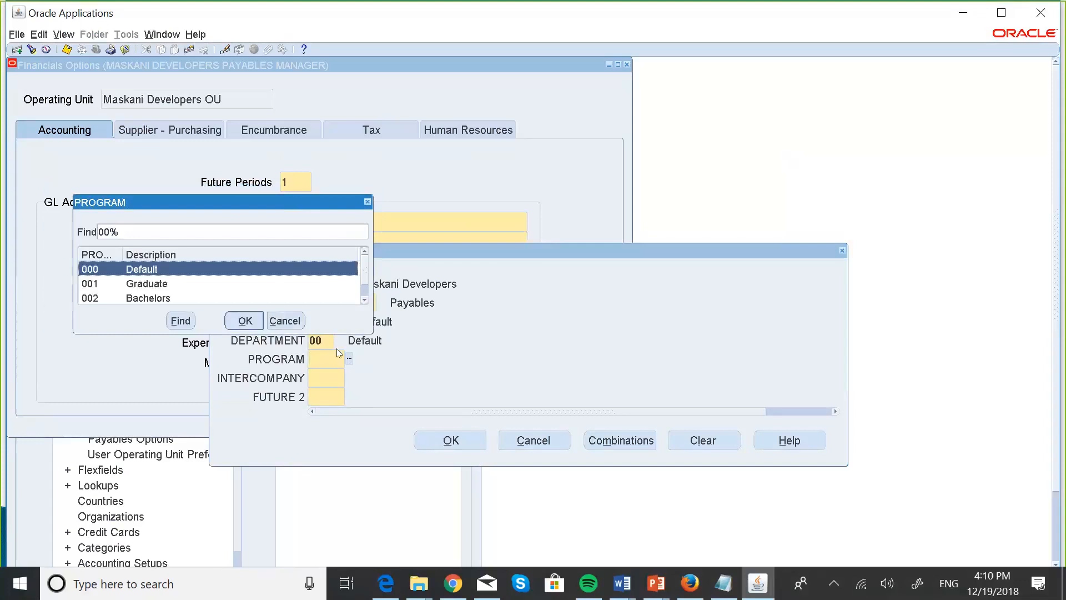
pyautogui.click(243, 323)
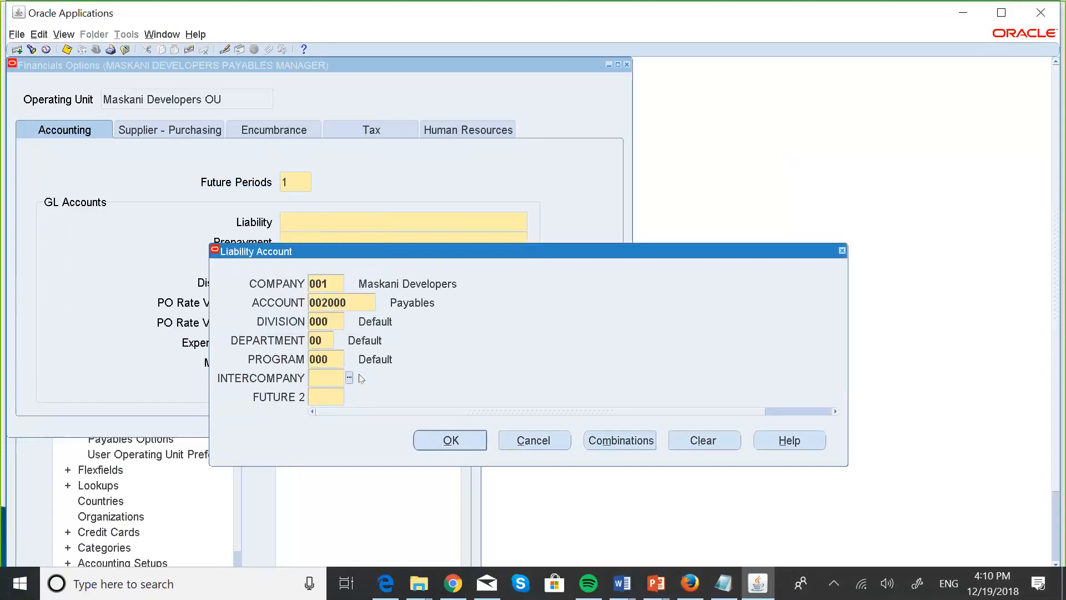
pyautogui.click(349, 377)
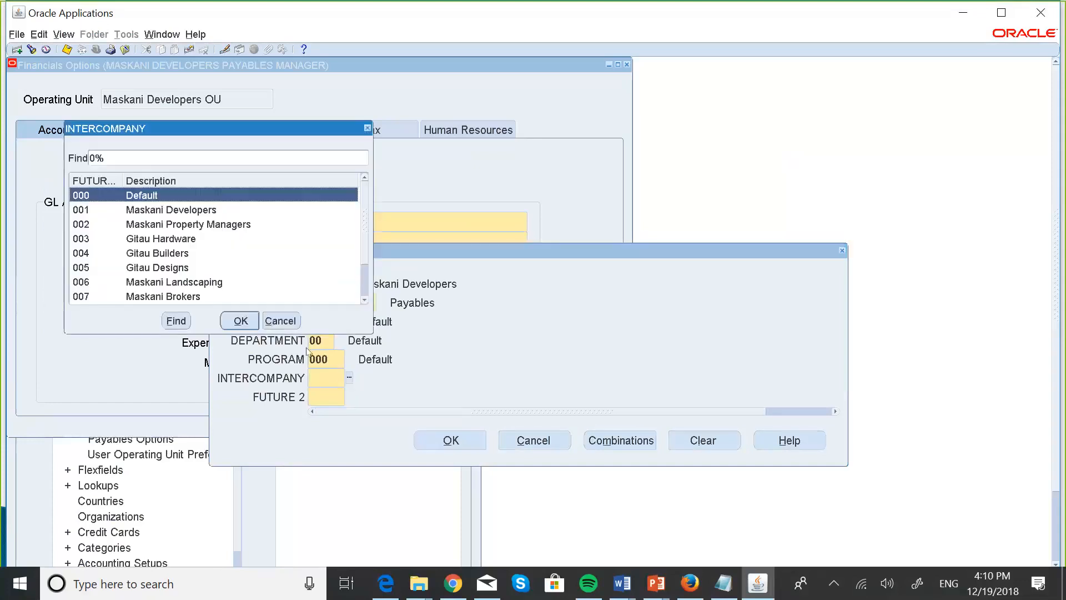
pyautogui.click(241, 321)
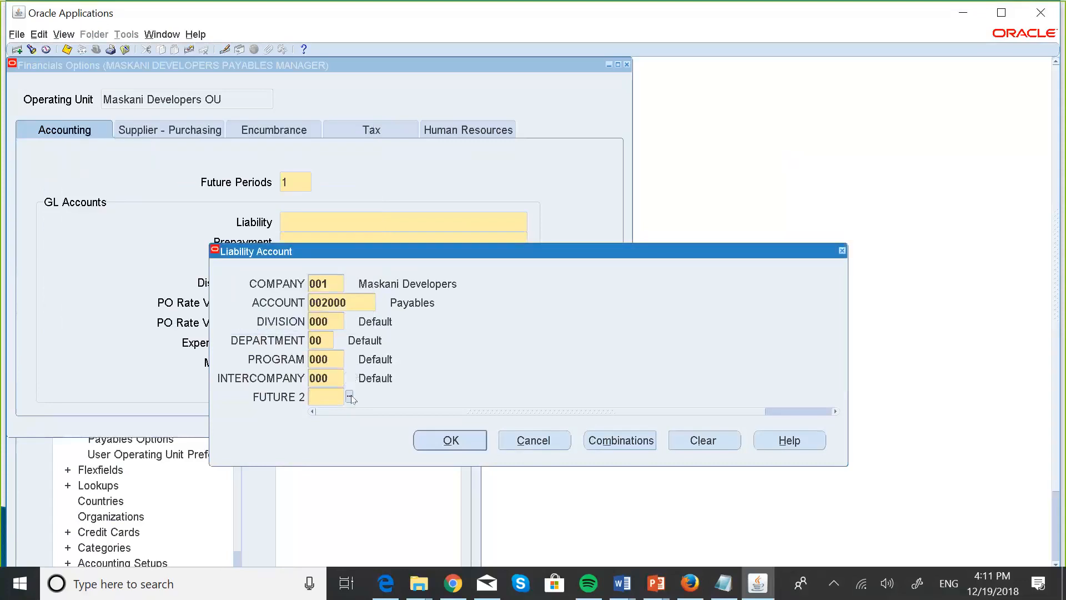
pyautogui.click(349, 397)
# Accept the Liability combination, then pick company 001 and account 001204 for Prepayment.
pyautogui.click(473, 443)
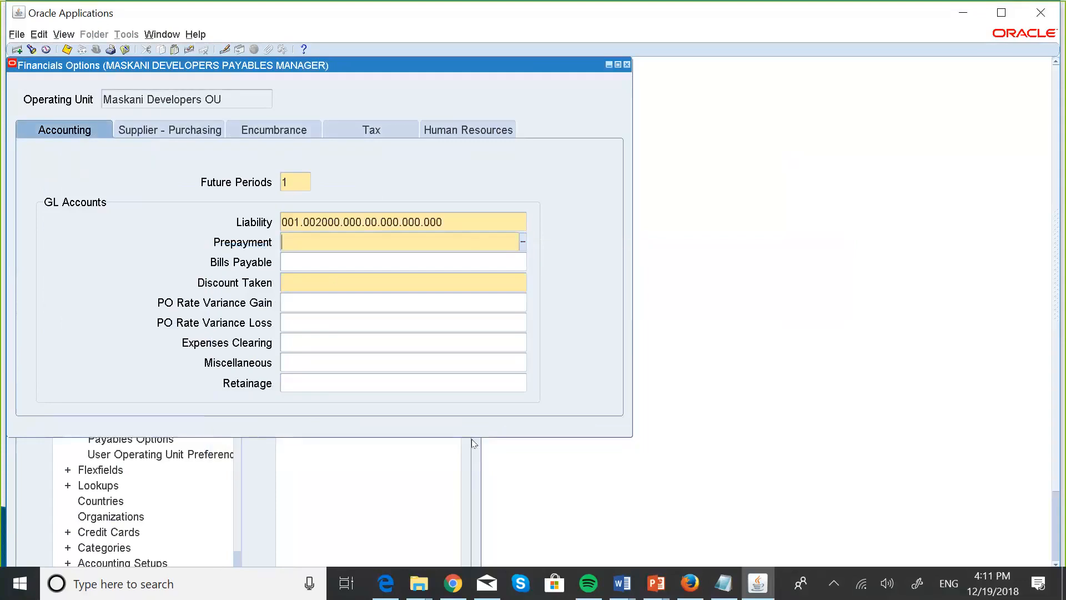
pyautogui.click(523, 239)
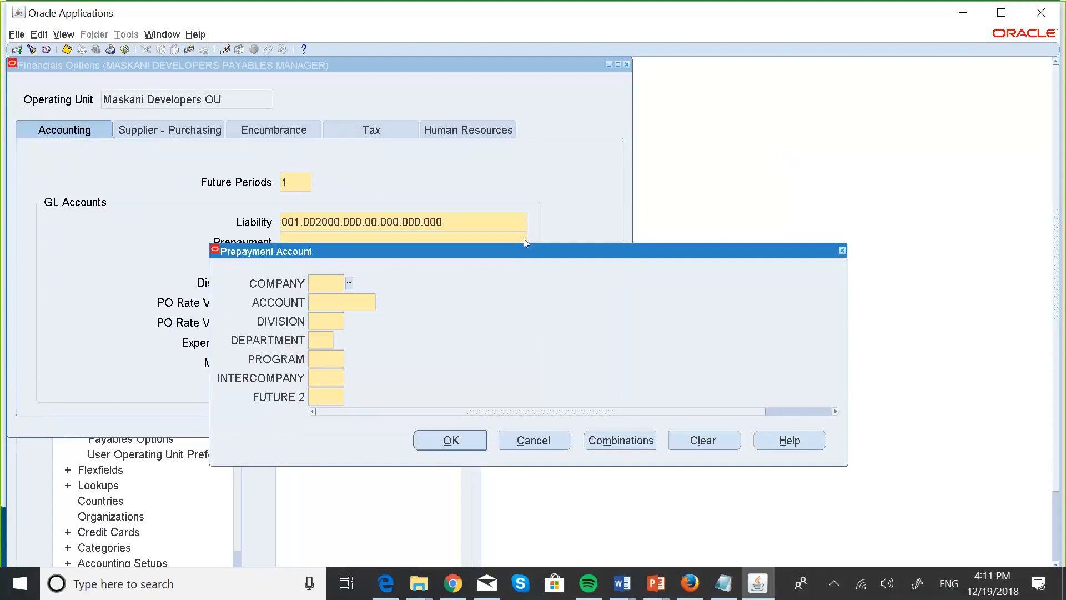
pyautogui.click(349, 284)
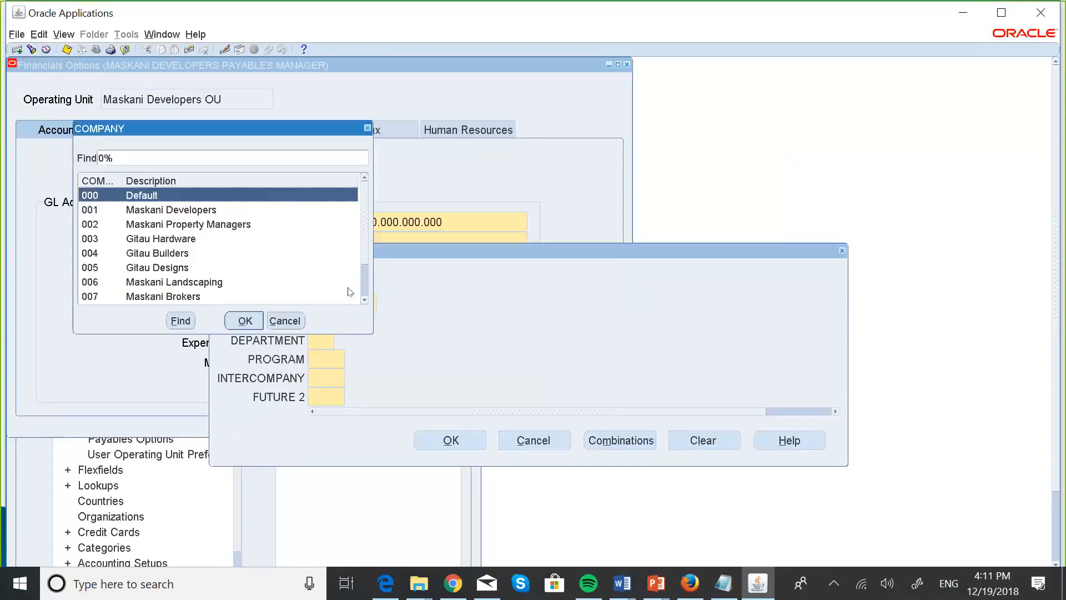
pyautogui.click(181, 210)
pyautogui.click(243, 317)
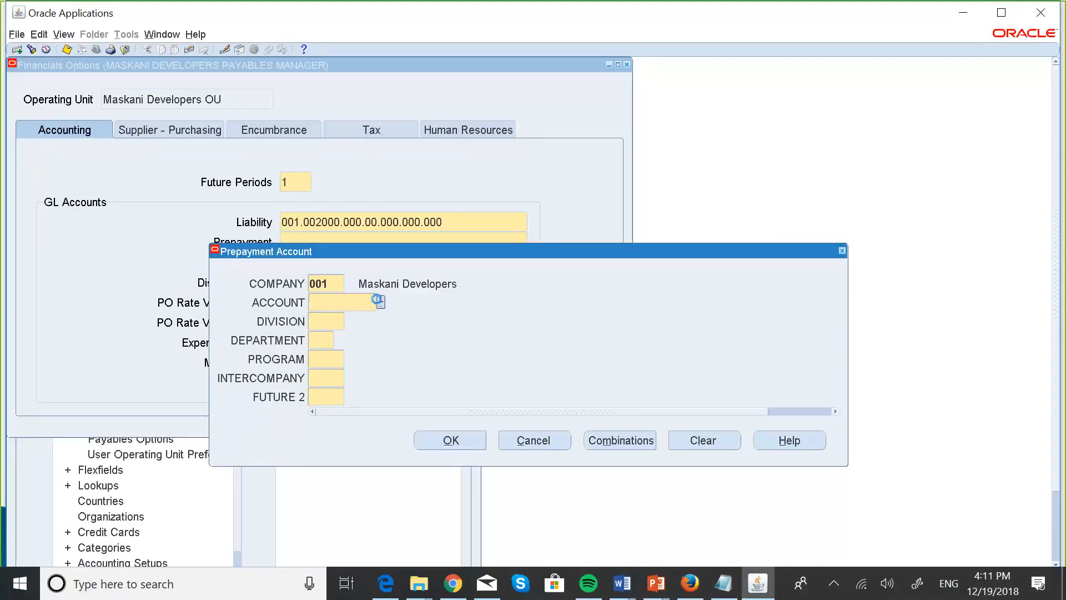
pyautogui.click(380, 303)
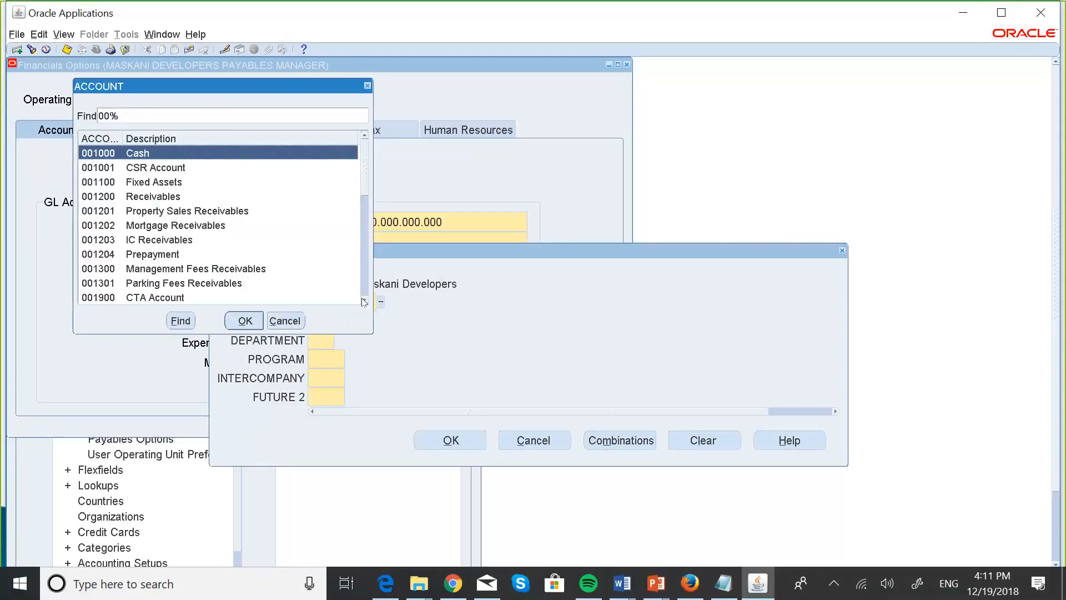
pyautogui.click(162, 254)
pyautogui.click(245, 321)
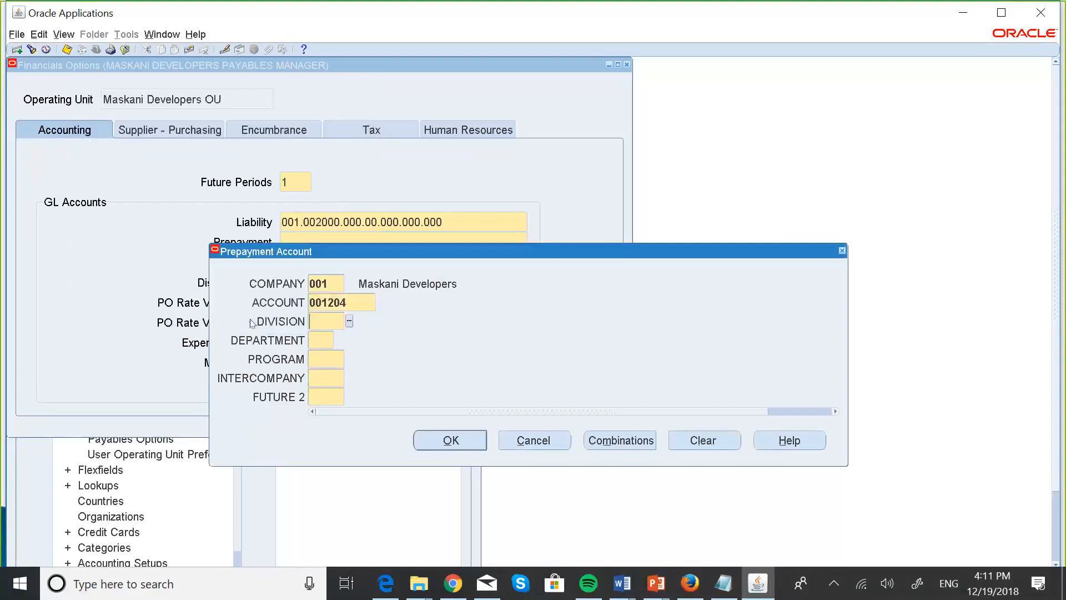
# Complete the Prepayment segments with 000, 00, 000, 000, 000 and accept the combination.
pyautogui.click(349, 321)
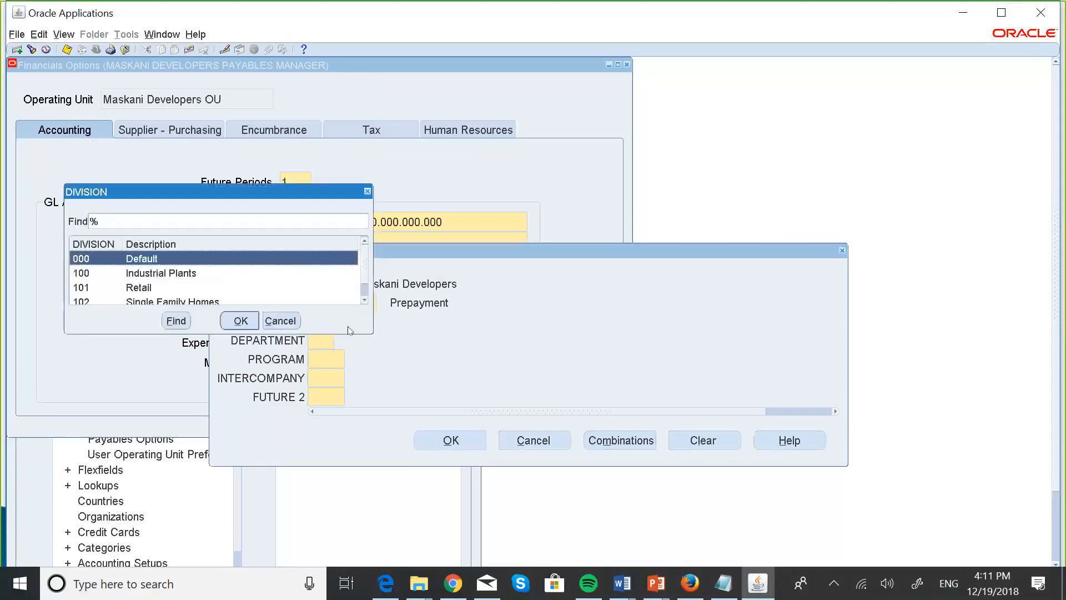
pyautogui.press('Return')
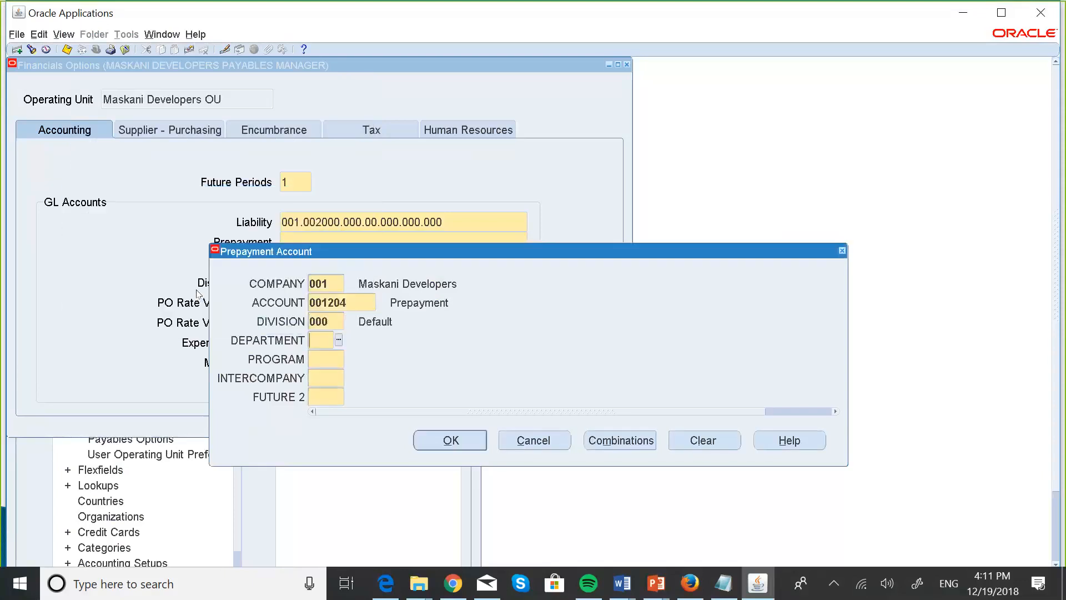
pyautogui.write('00')
pyautogui.press('Tab')
pyautogui.write('000')
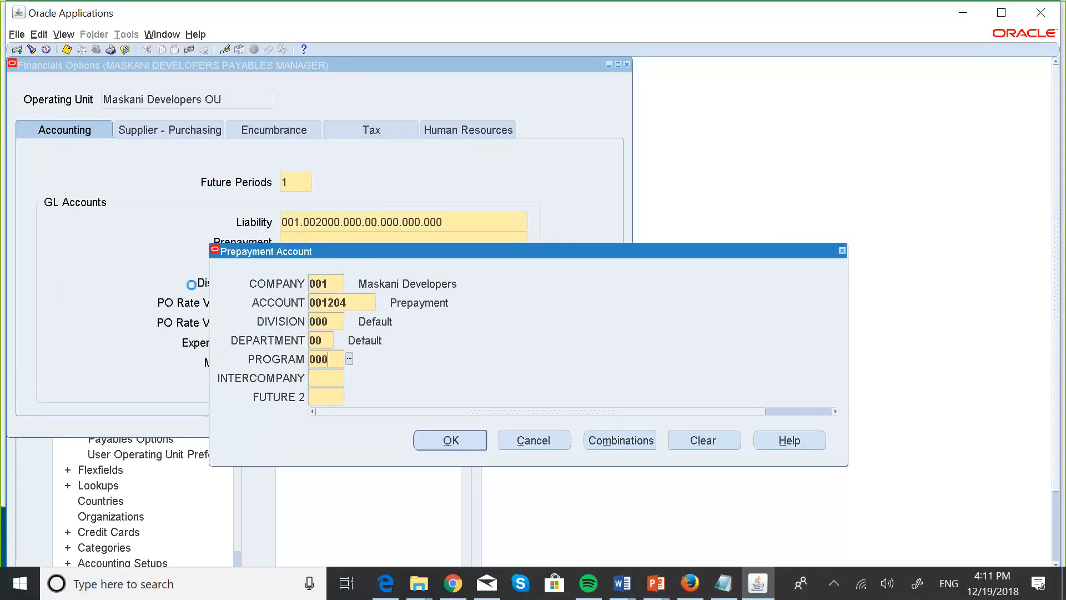
pyautogui.press('Tab')
pyautogui.write('000')
pyautogui.press('Tab')
pyautogui.write('000')
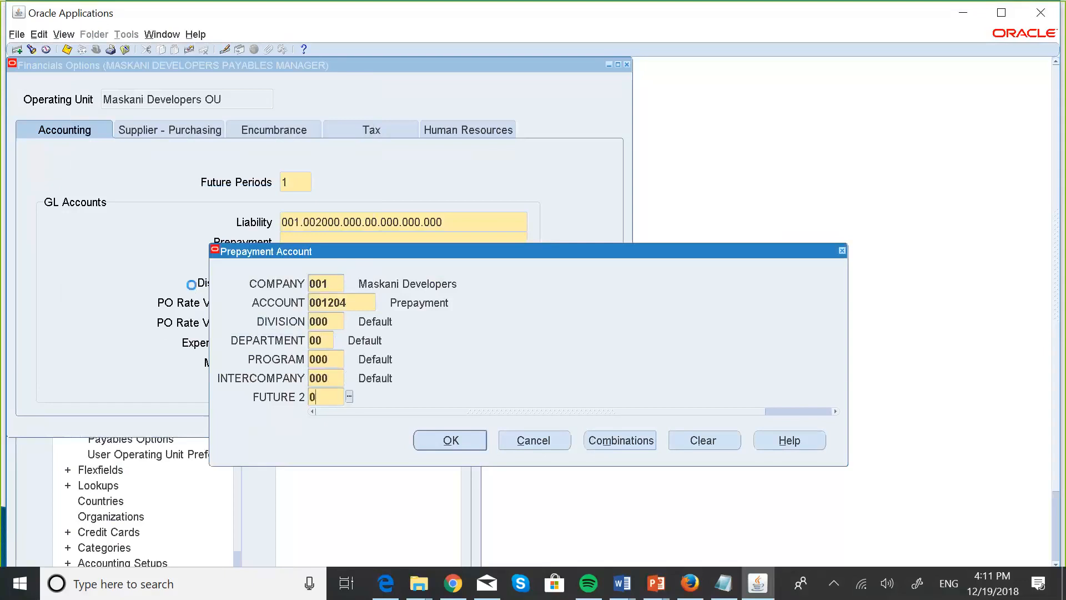
pyautogui.press('Tab')
pyautogui.click(441, 444)
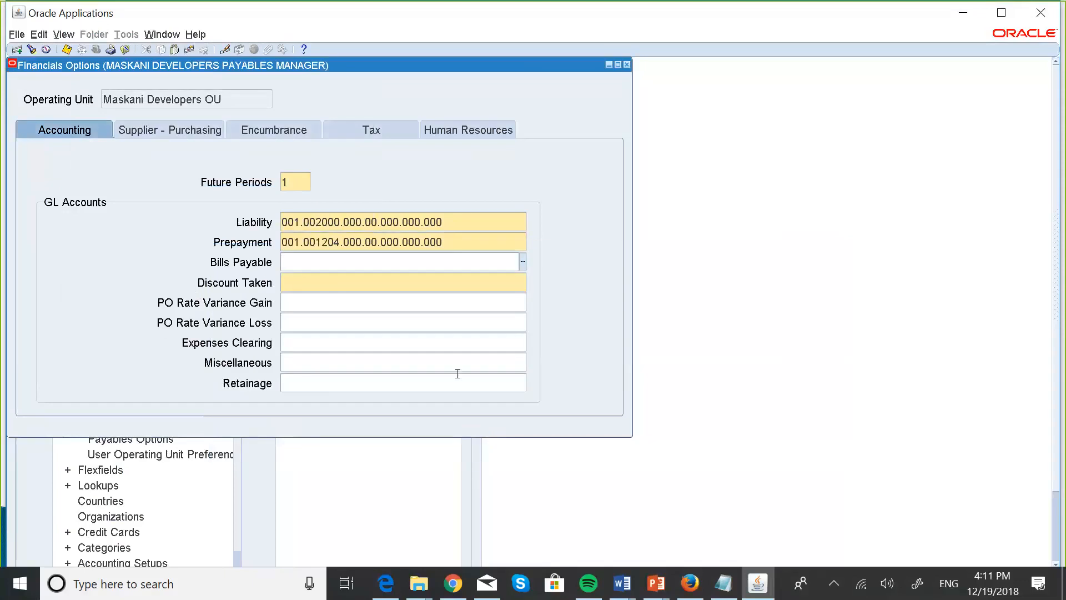
# Enter company 001 and account 004010 for the Discount Taken account.
pyautogui.click(500, 275)
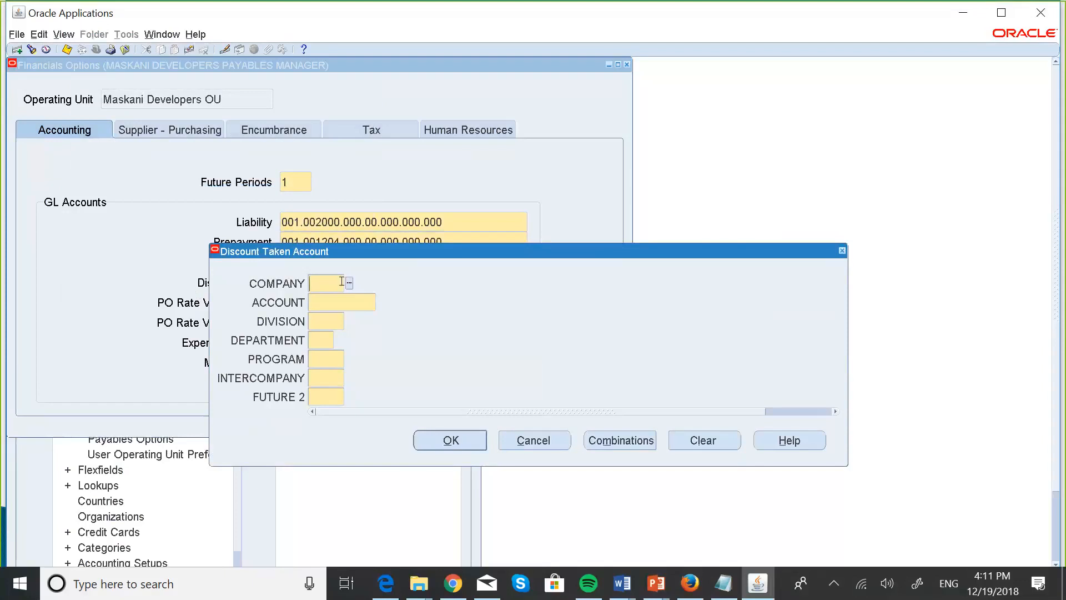
pyautogui.write('001')
pyautogui.press('Tab')
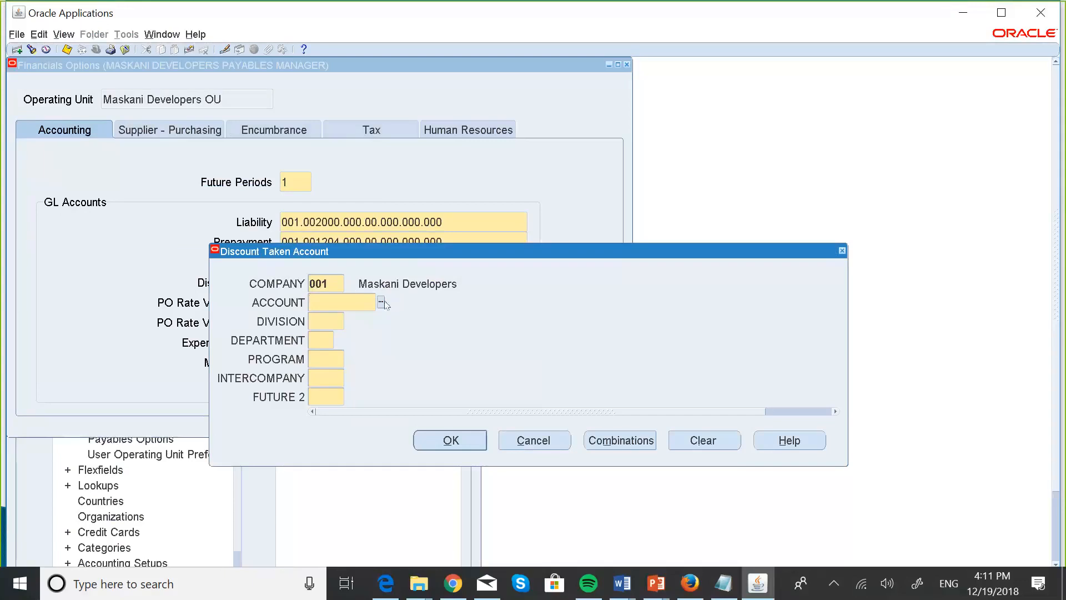
pyautogui.write('004010')
pyautogui.press('Tab')
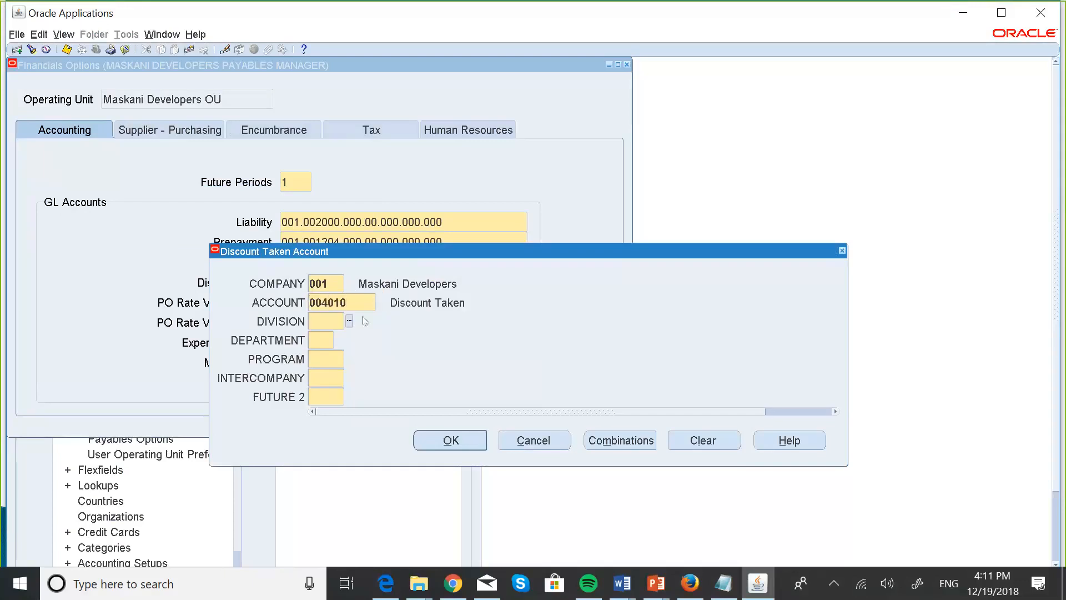
# Complete the Discount Taken segments with 000, 00, 000, 000, 000, then show the Supplier - Purchasing options.
pyautogui.write('000')
pyautogui.press('Tab')
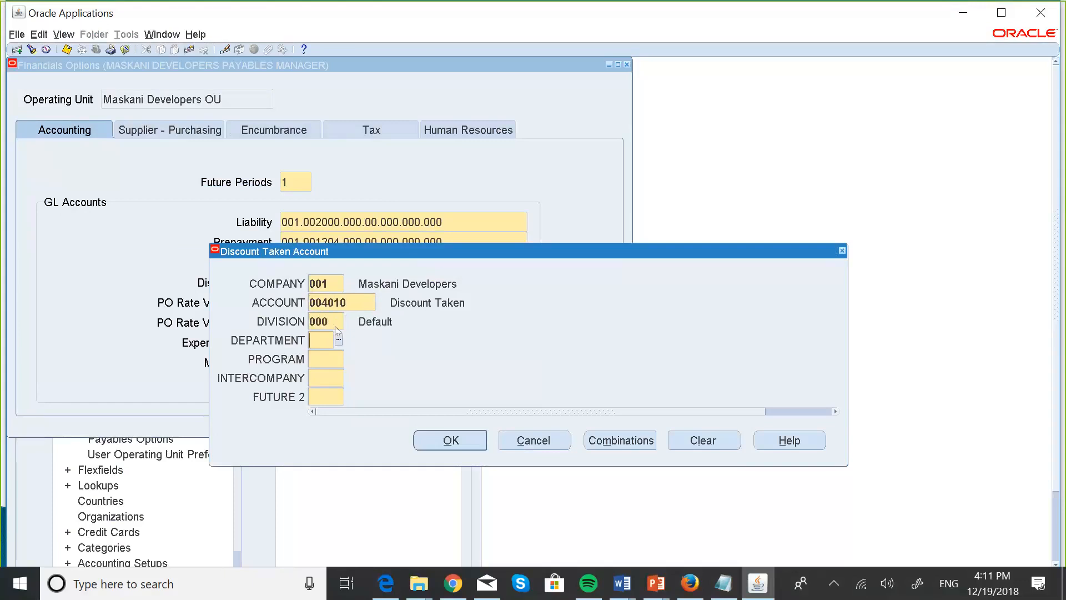
pyautogui.write('00')
pyautogui.press('Tab')
pyautogui.write('000')
pyautogui.press('Tab')
pyautogui.write('000')
pyautogui.press('Tab')
pyautogui.write('000')
pyautogui.click(455, 441)
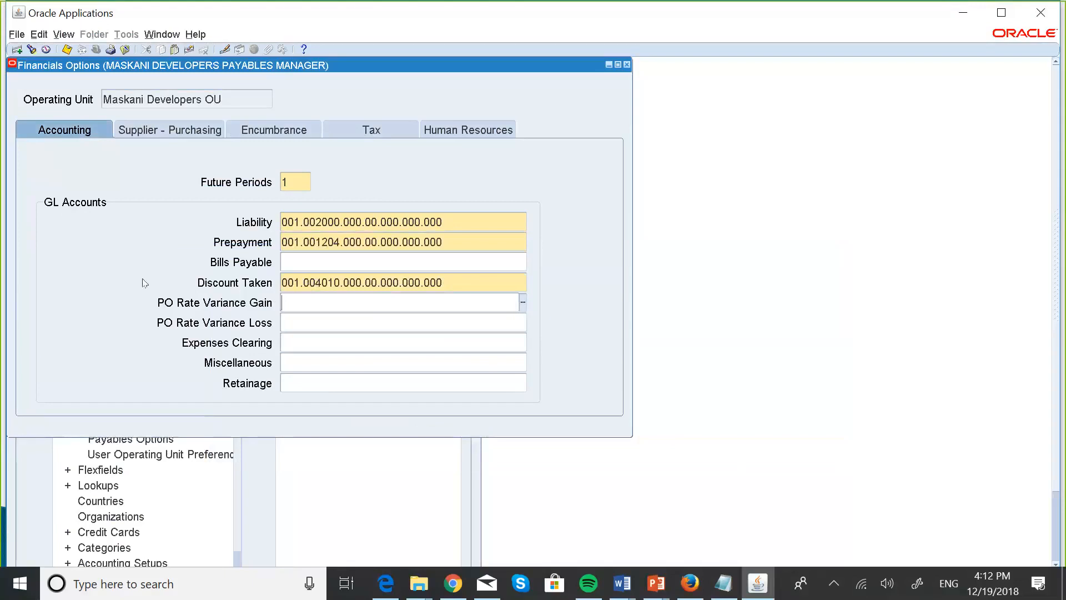
pyautogui.click(177, 133)
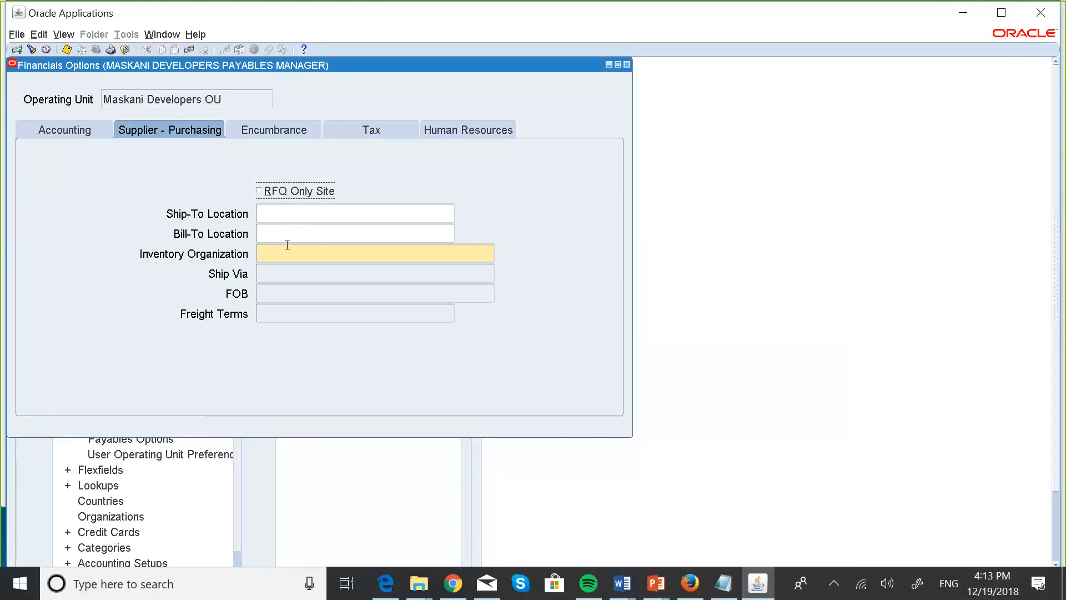
# Review the Encumbrance, Tax and Human Resources tabs, then return to the Accounting tab.
pyautogui.click(265, 129)
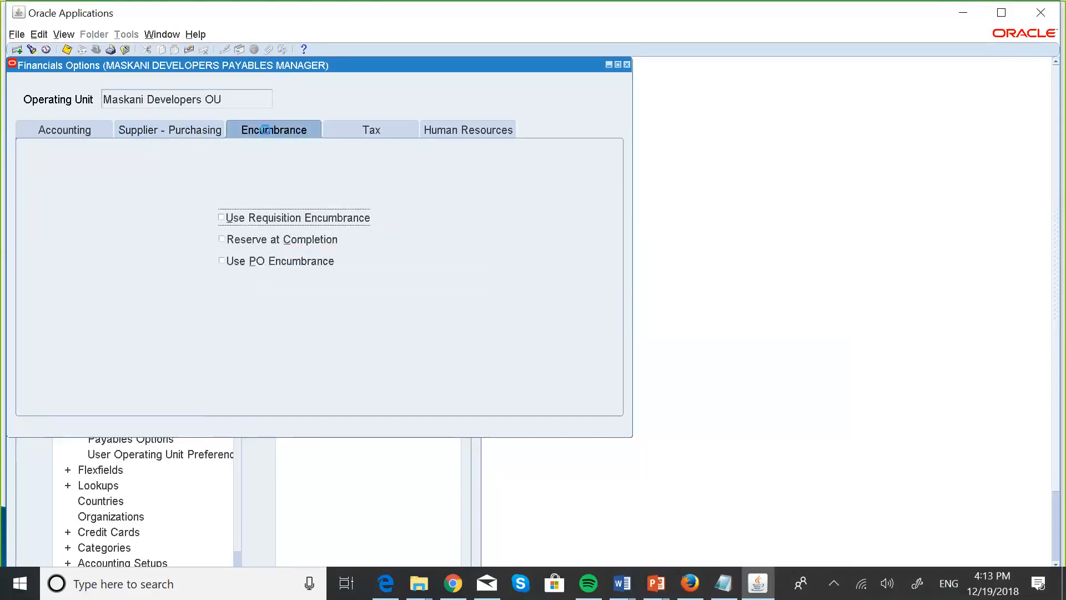
pyautogui.click(382, 131)
pyautogui.click(498, 129)
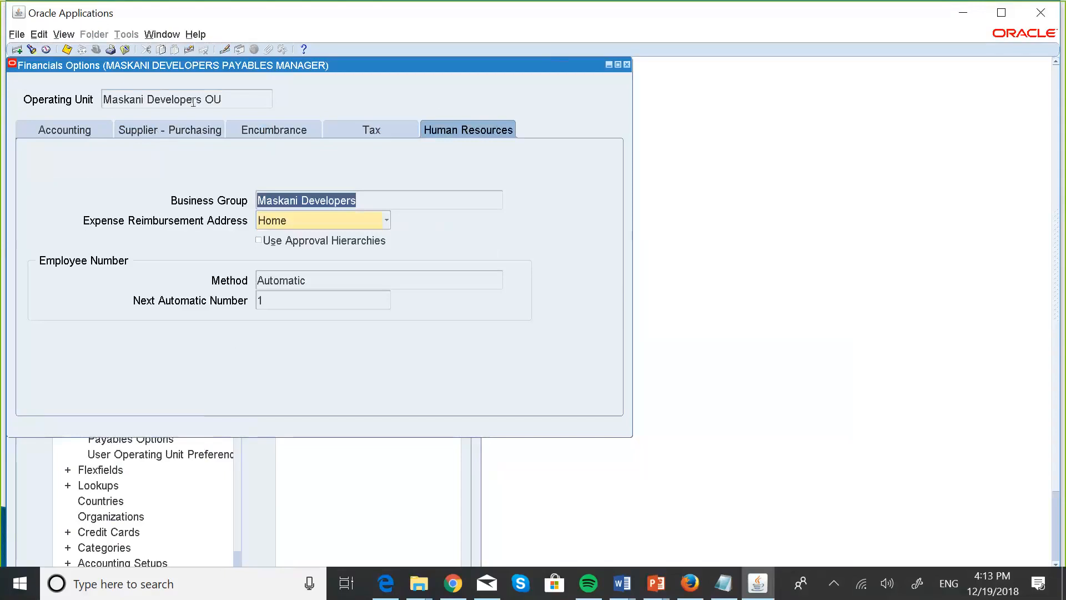
pyautogui.click(172, 129)
pyautogui.click(84, 130)
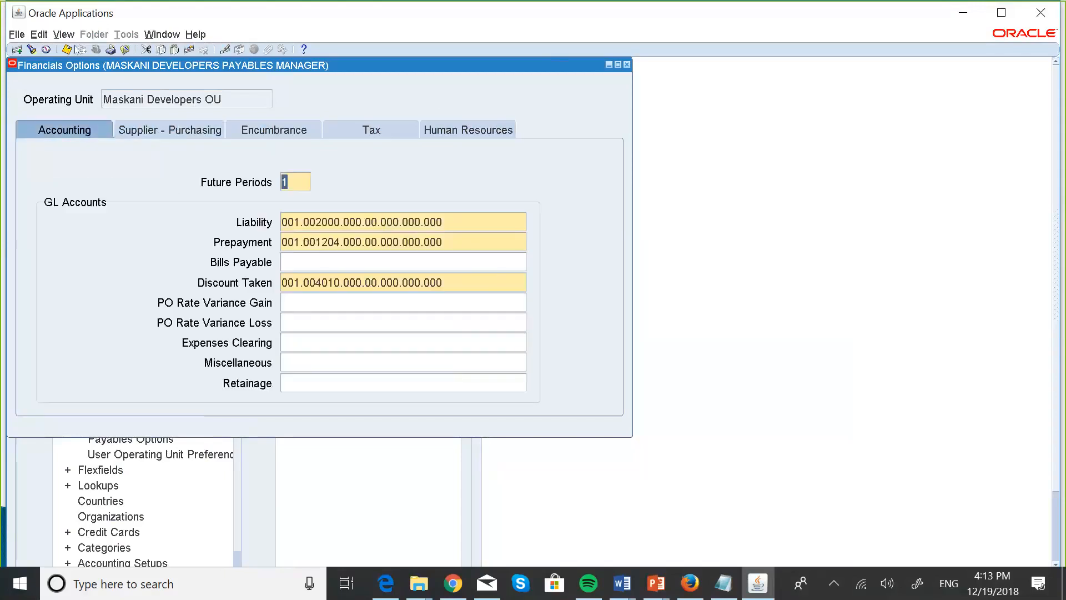
# Try saving, hit the FRM-40202 required Inventory Organization error, and close the form without saving.
pyautogui.click(67, 49)
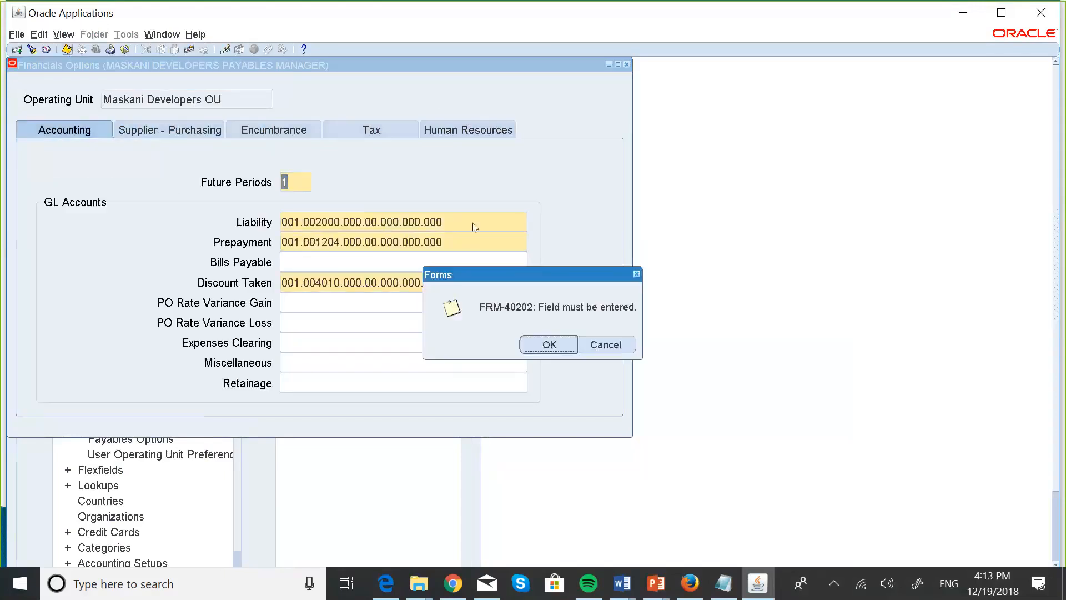
pyautogui.click(548, 344)
pyautogui.click(626, 64)
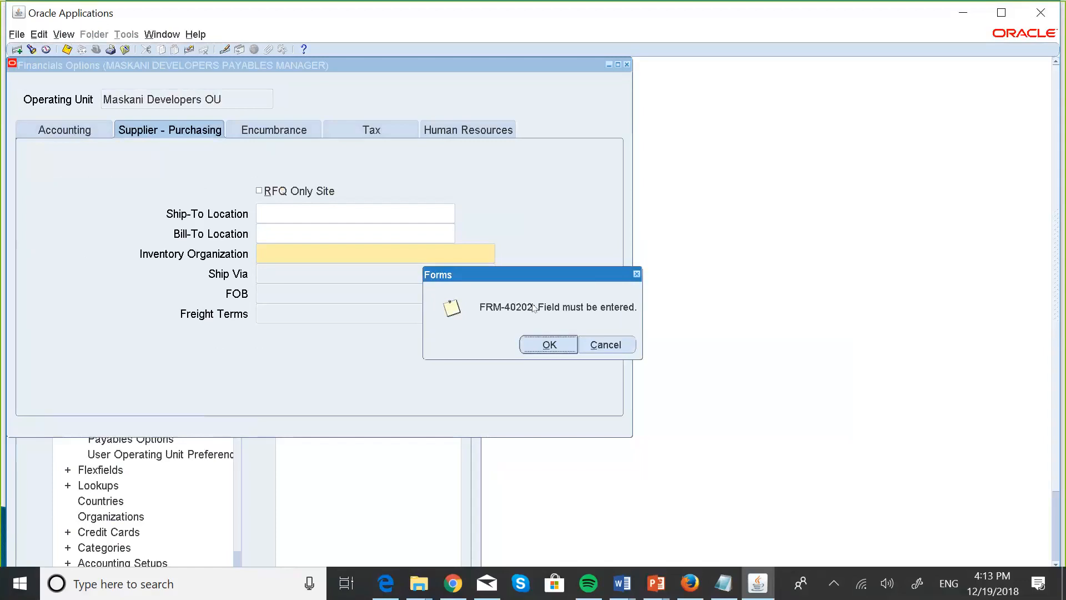
pyautogui.click(547, 345)
pyautogui.click(555, 348)
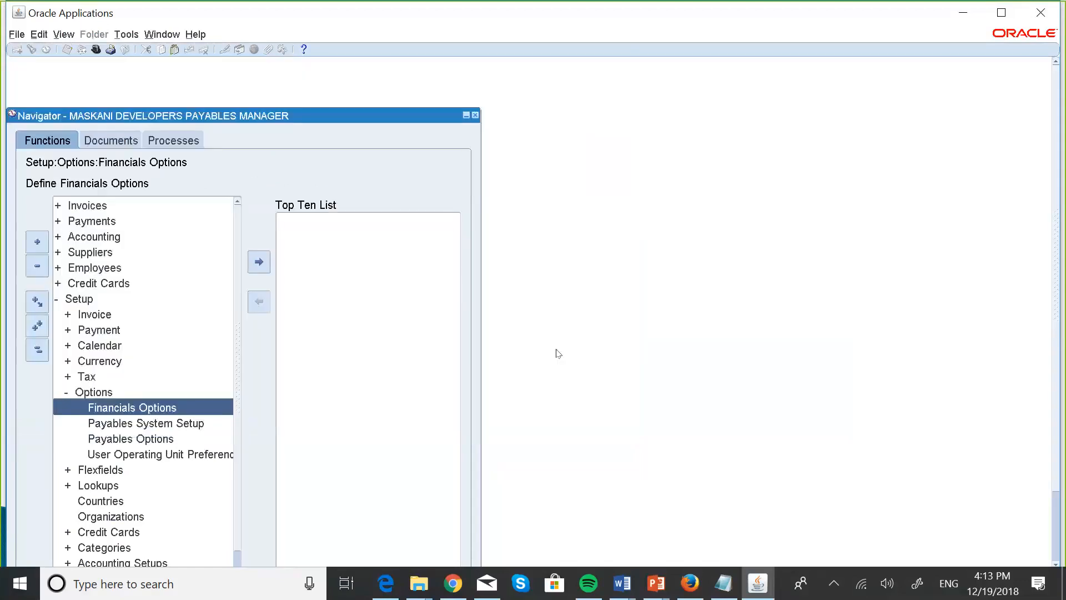
pyautogui.hotkey('alt', 'Tab')
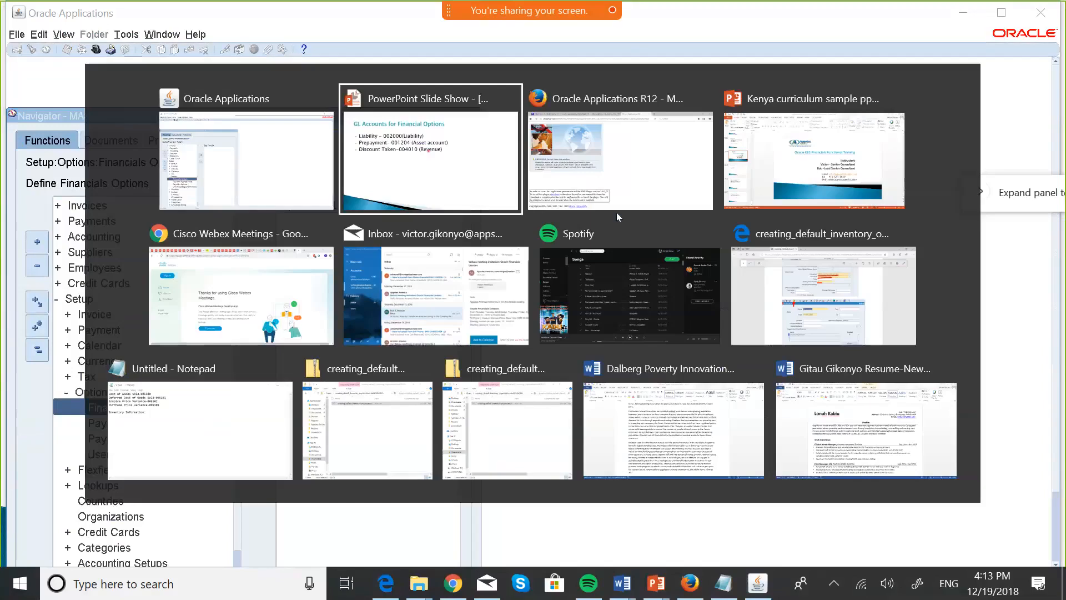
# Switch to the PowerPoint slide show and advance to the Inventory Organization slide.
pyautogui.click(479, 179)
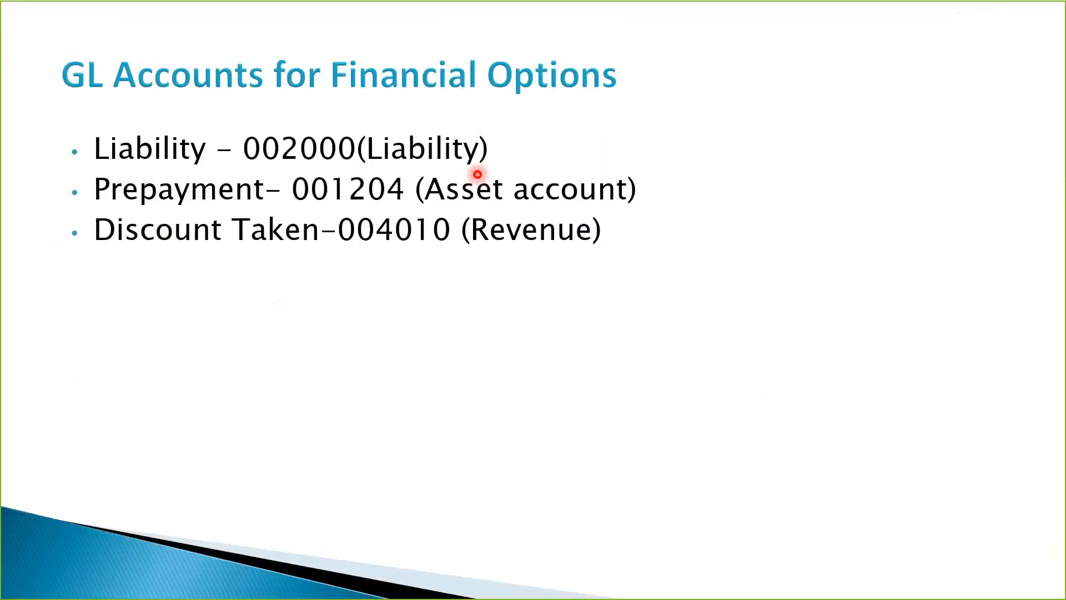
pyautogui.click(477, 175)
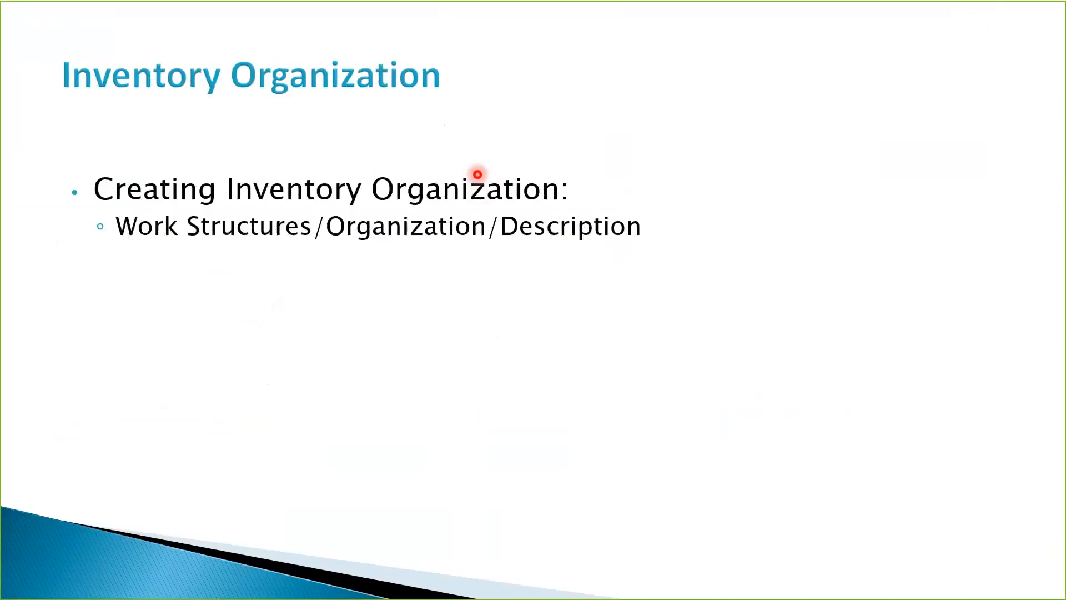
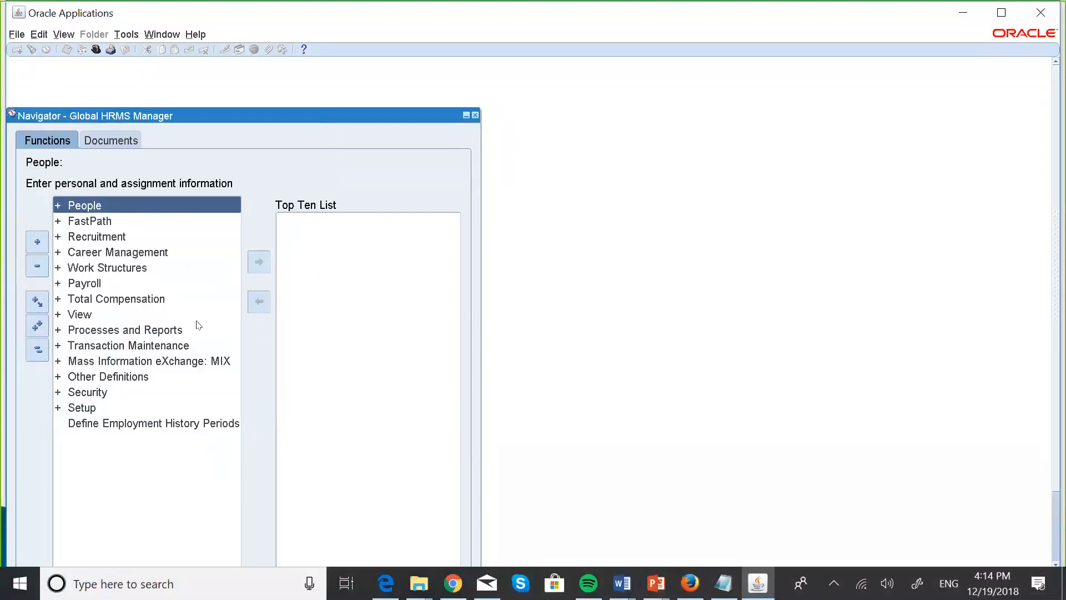
# Open the organization definition form under Work Structures > Organization > Description.
pyautogui.click(99, 270)
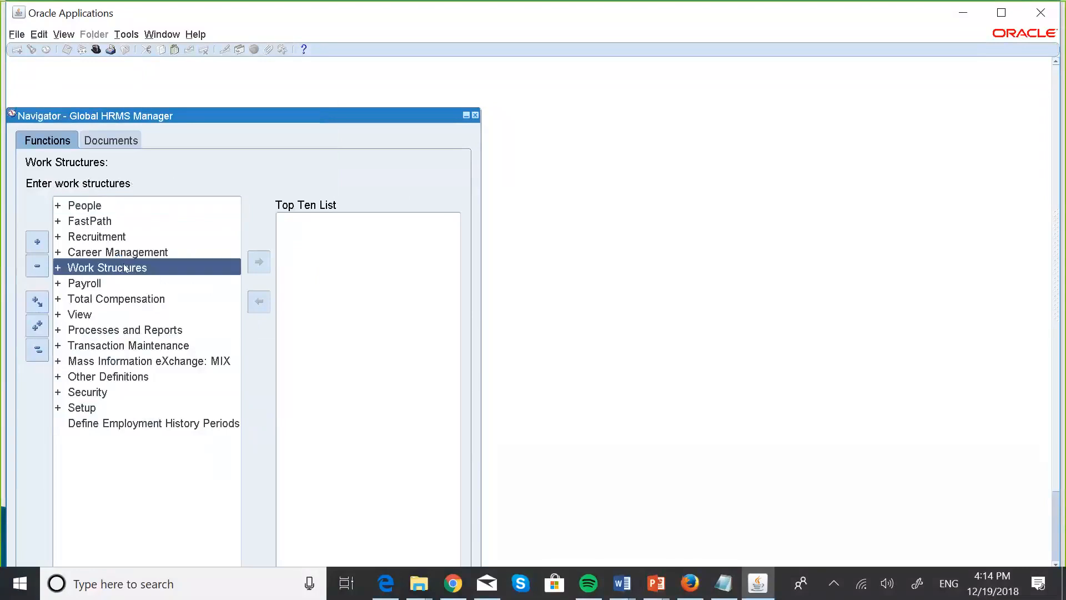
pyautogui.doubleClick(124, 267)
pyautogui.press('Down')
pyautogui.press('Down')
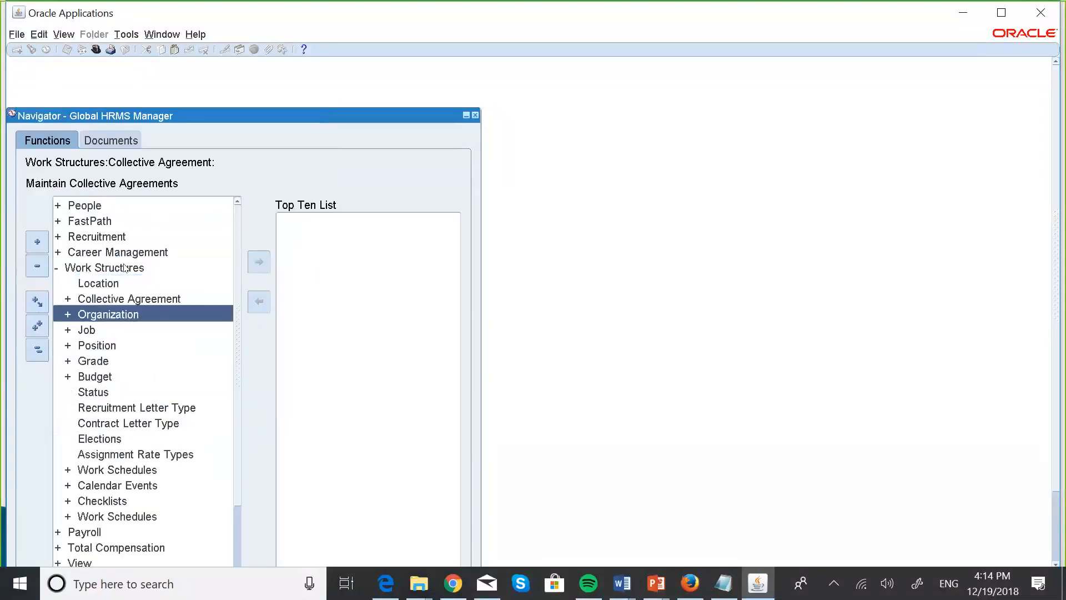
pyautogui.press('Return')
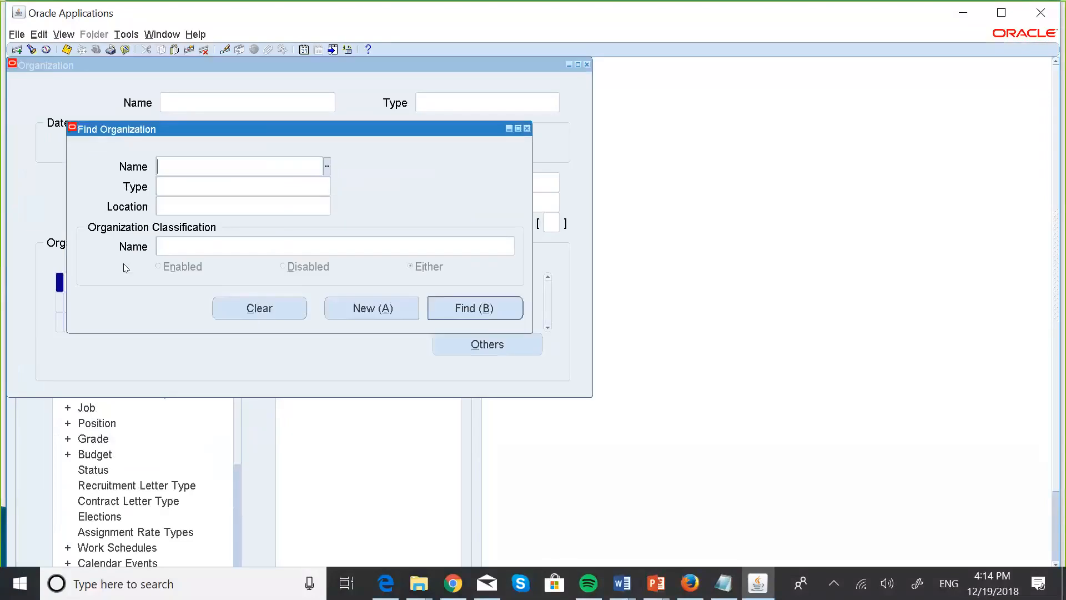
pyautogui.click(384, 311)
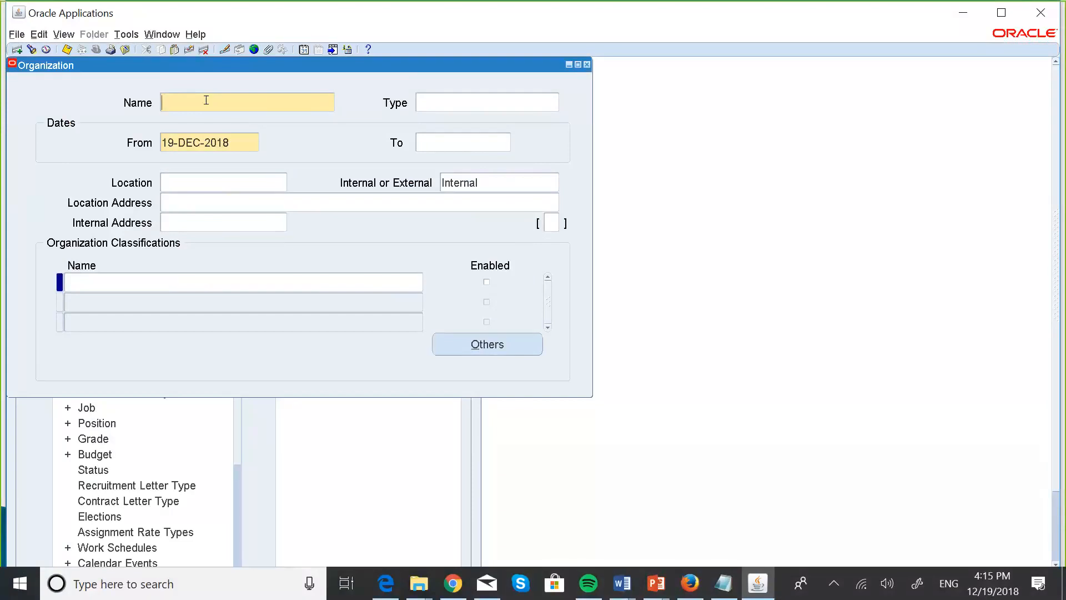
pyautogui.press('capslock')
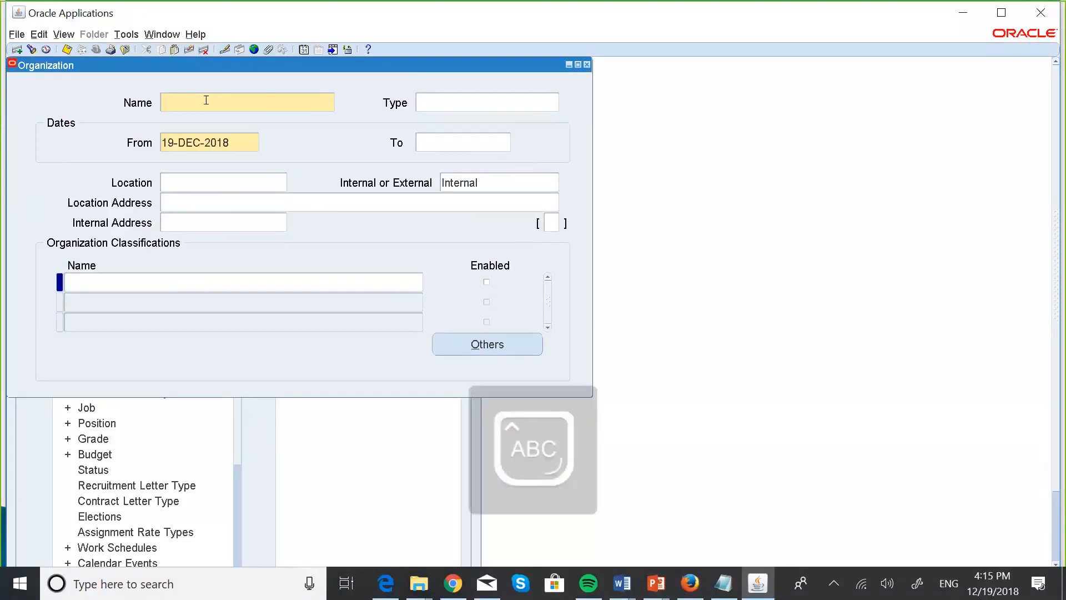
pyautogui.write('MAK')
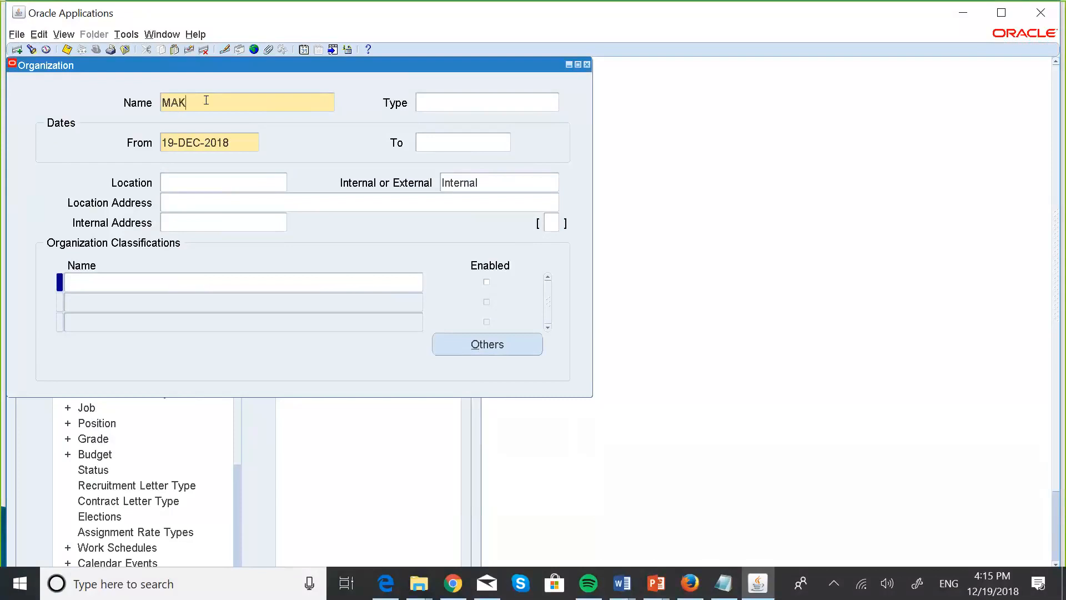
pyautogui.press('BackSpace')
pyautogui.write('SKANI GROUP INVENTORY')
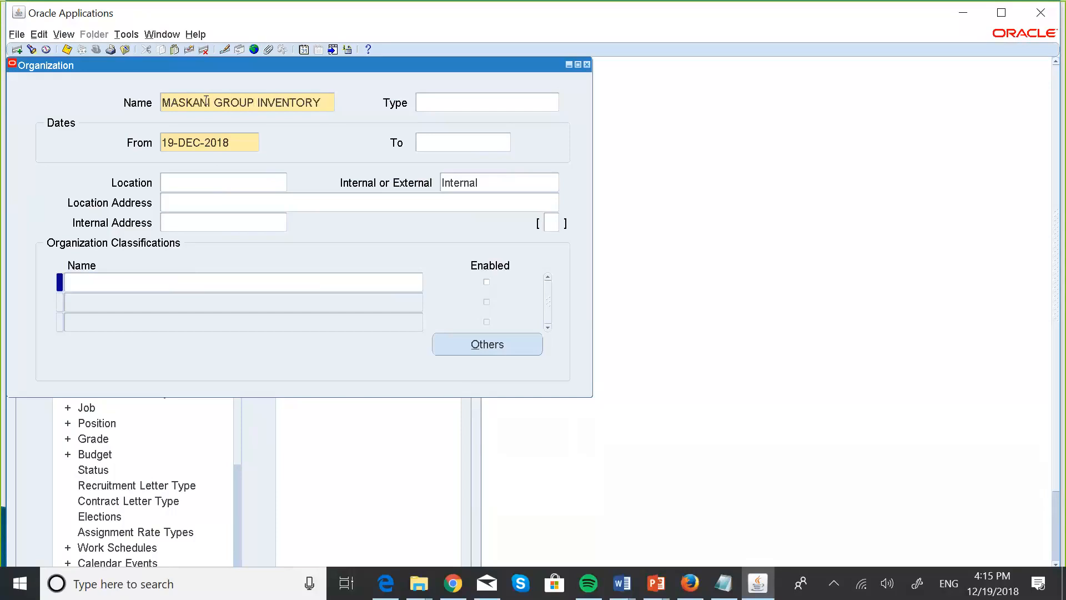
pyautogui.press('Tab')
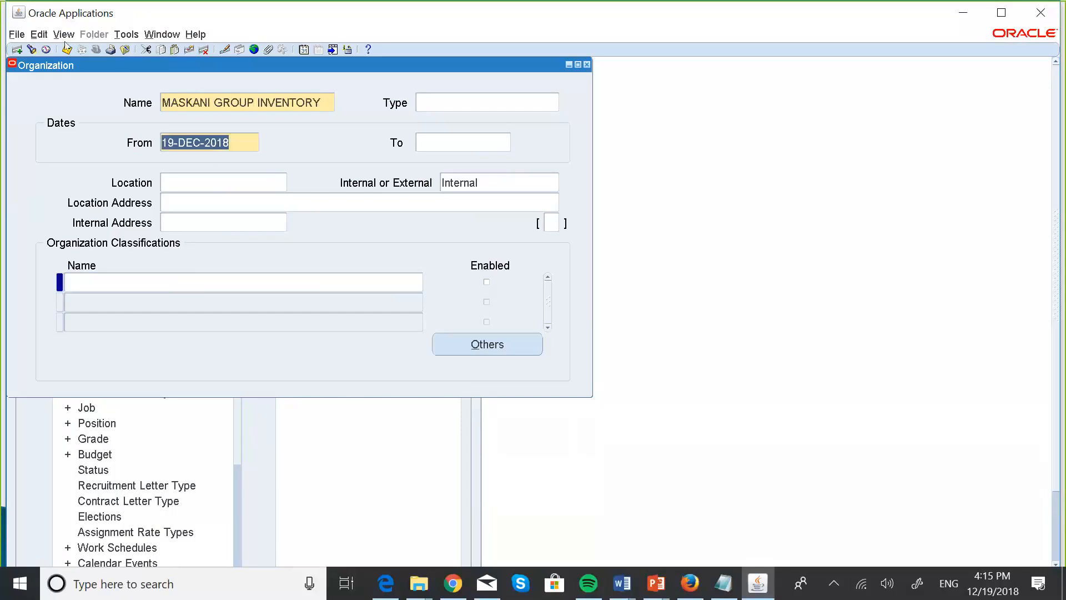
pyautogui.click(184, 182)
pyautogui.write('100')
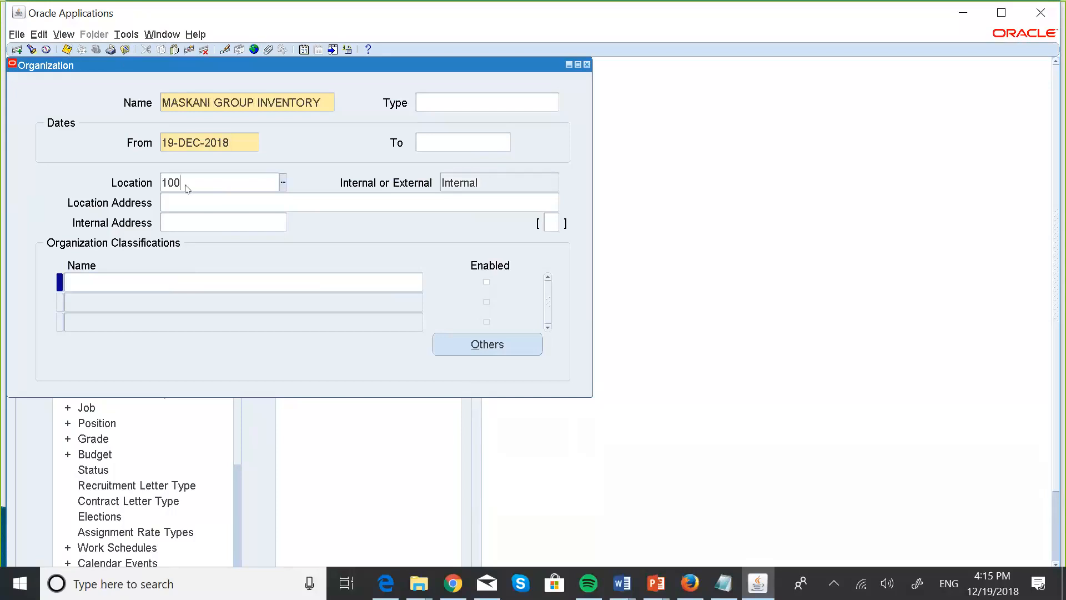
pyautogui.press('Tab')
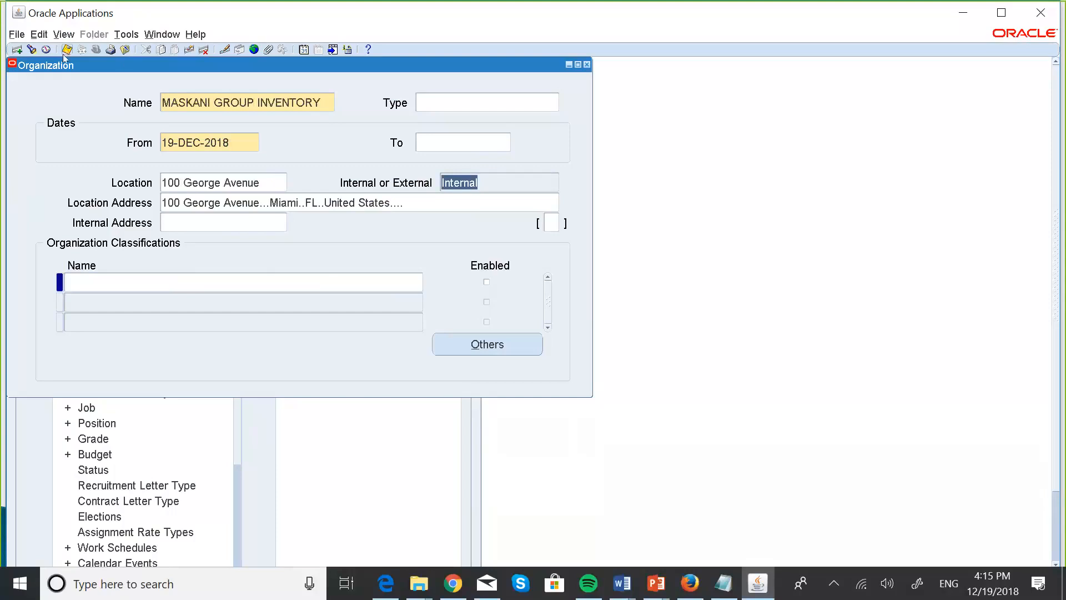
# Add an enabled Inventory Organization classification and bring up its additional information types.
pyautogui.click(188, 283)
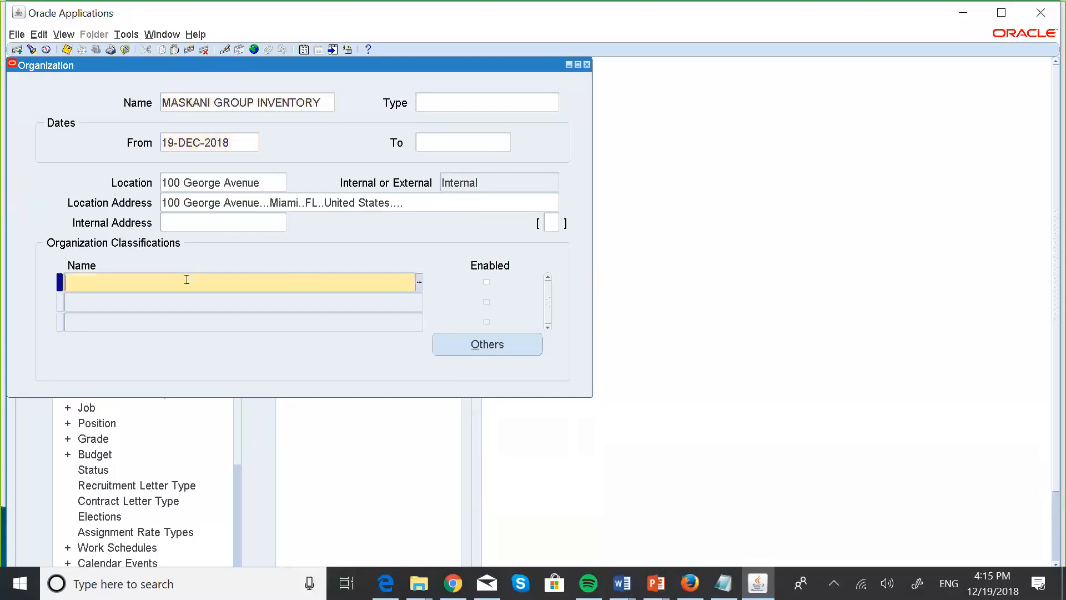
pyautogui.click(420, 286)
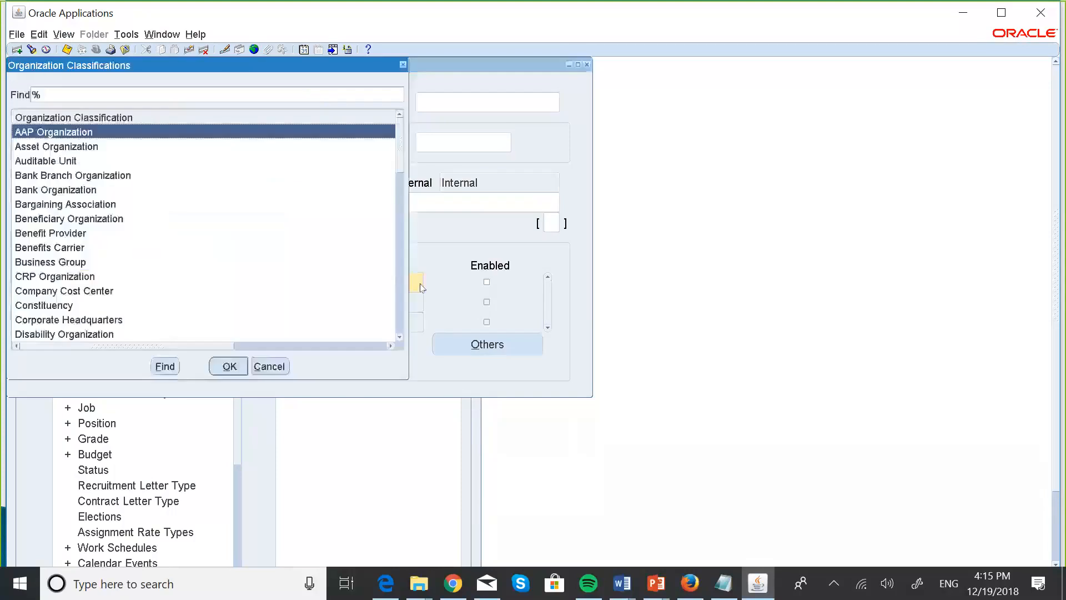
pyautogui.click(400, 337)
pyautogui.click(400, 337)
pyautogui.click(400, 337)
pyautogui.click(399, 337)
pyautogui.click(399, 337)
pyautogui.click(400, 337)
pyautogui.click(400, 337)
pyautogui.click(399, 337)
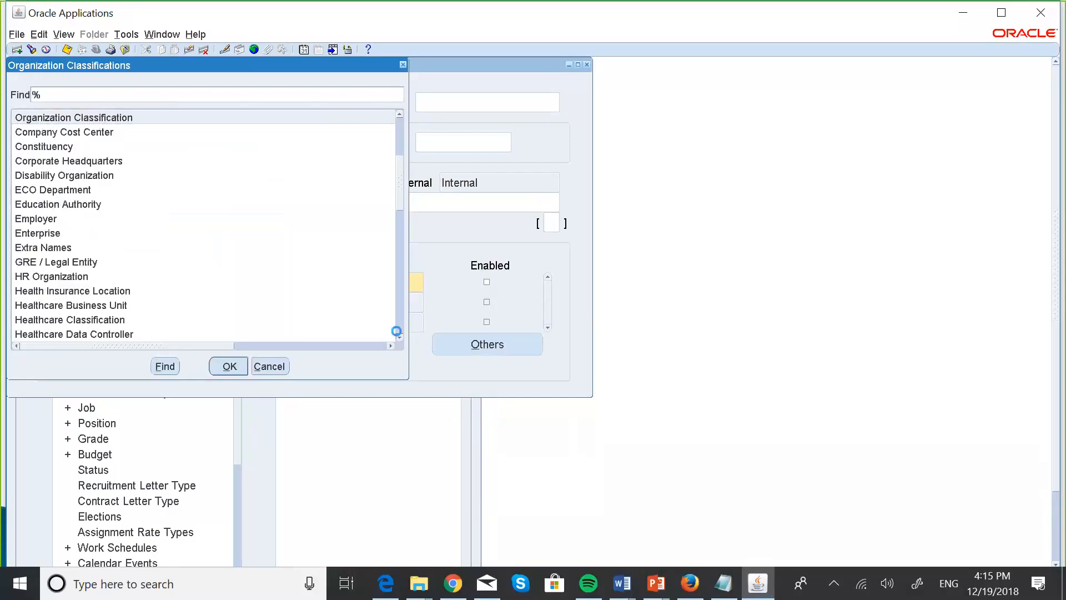
pyautogui.click(399, 337)
pyautogui.click(400, 337)
pyautogui.click(400, 337)
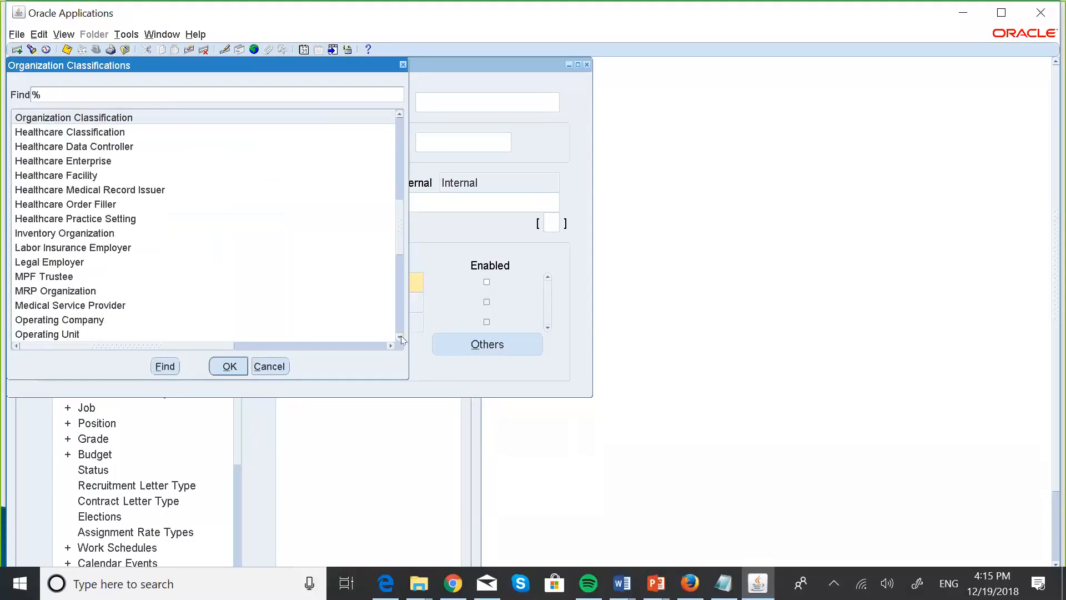
pyautogui.click(93, 233)
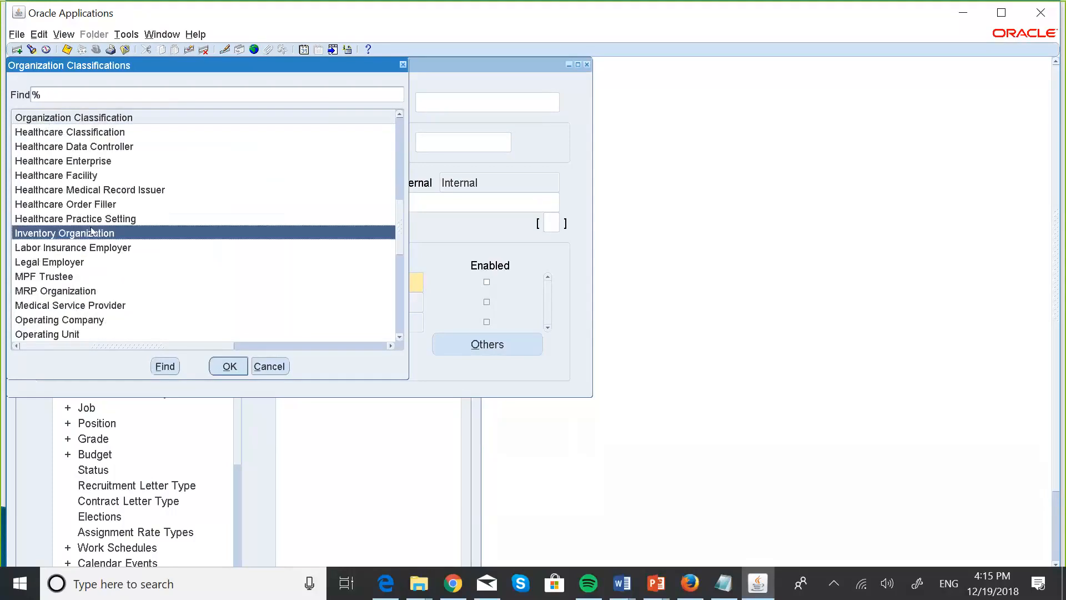
pyautogui.click(228, 366)
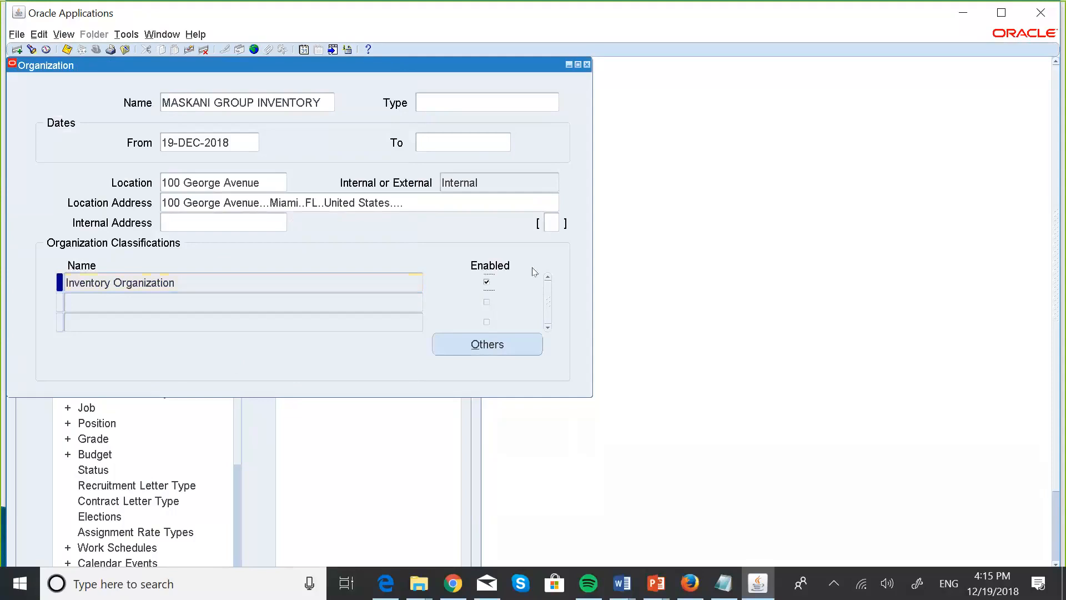
pyautogui.click(492, 345)
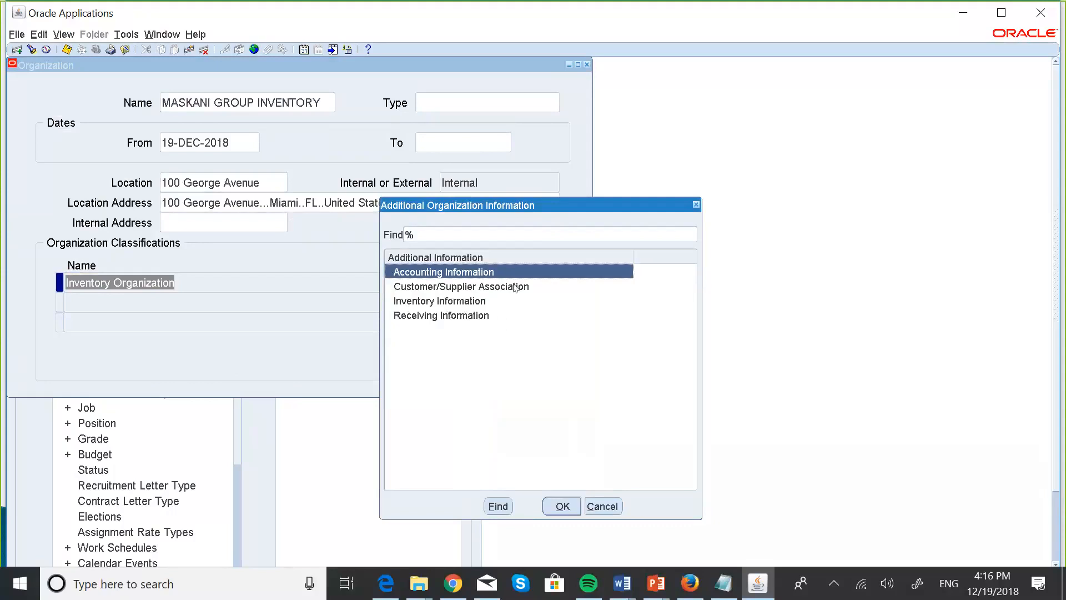
# Open Accounting Information and look up the MASKANI primary ledger, MASKANI GRO2831(USD).
pyautogui.click(567, 508)
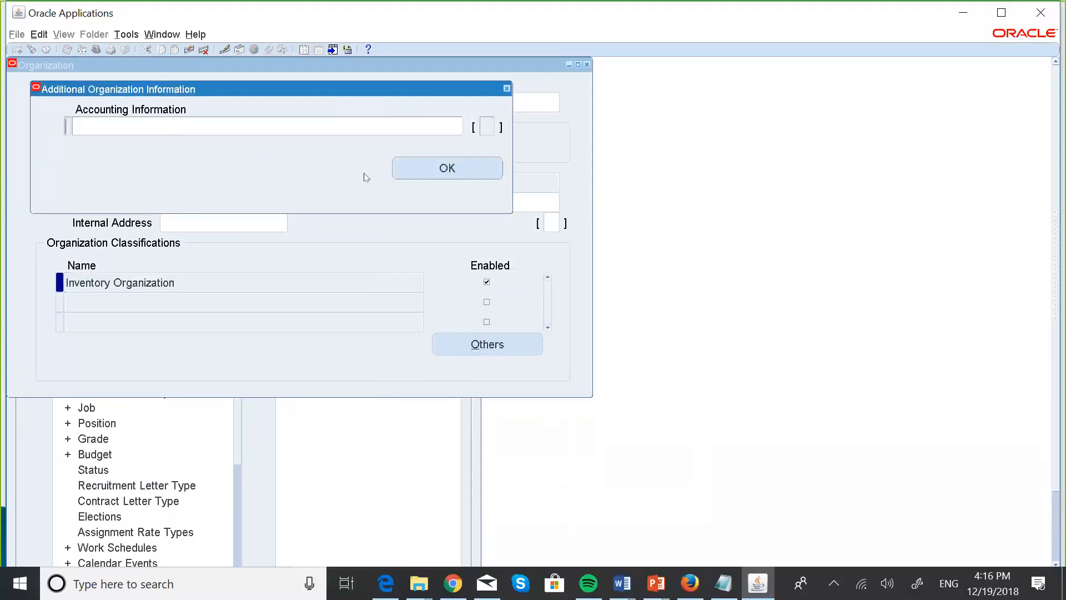
pyautogui.click(199, 119)
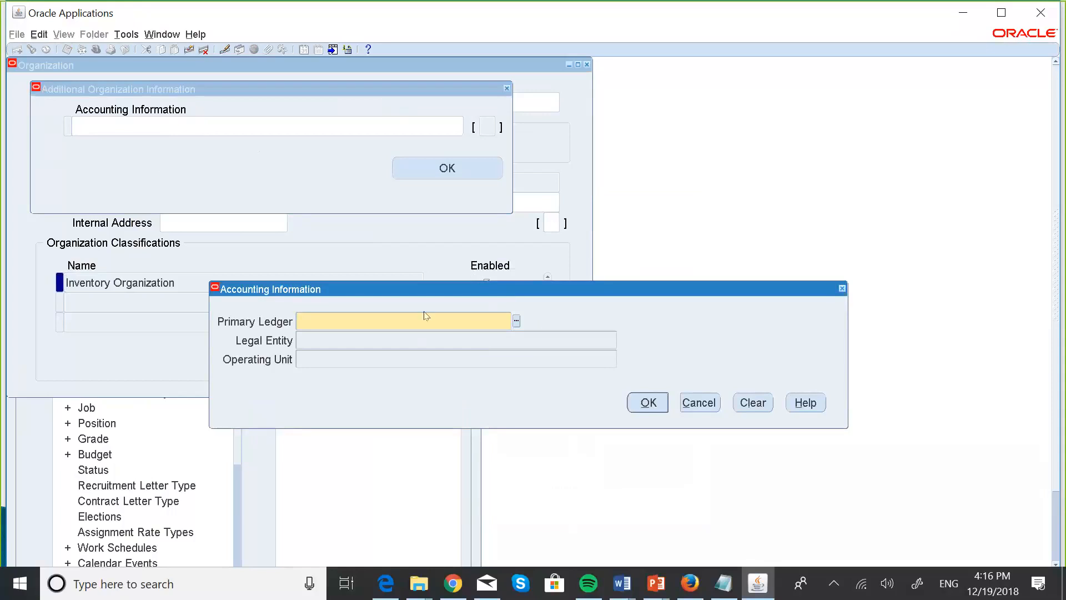
pyautogui.click(517, 321)
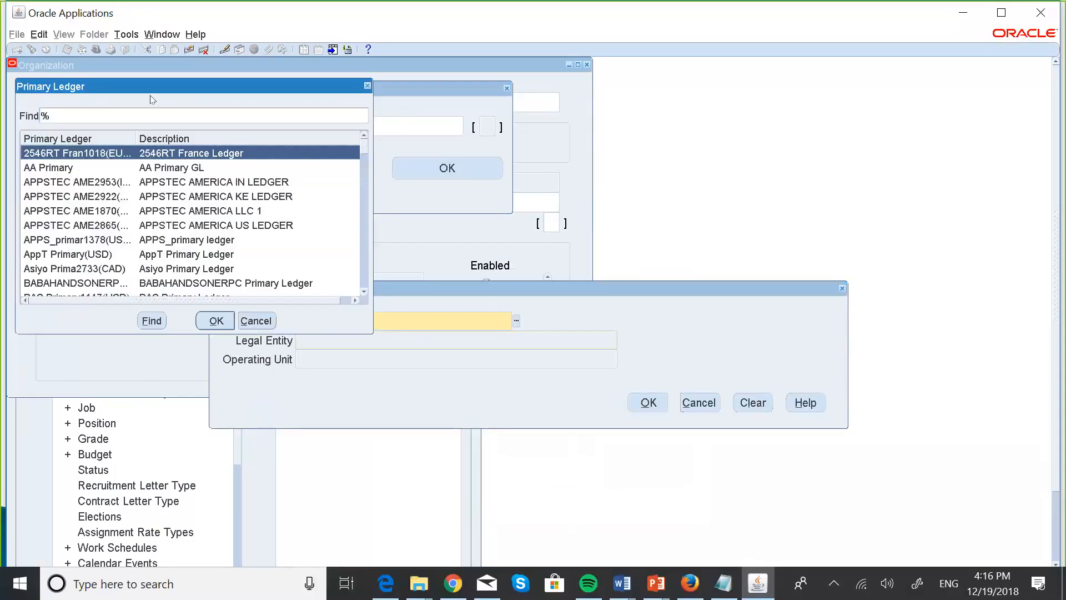
pyautogui.click(40, 115)
pyautogui.write('MA')
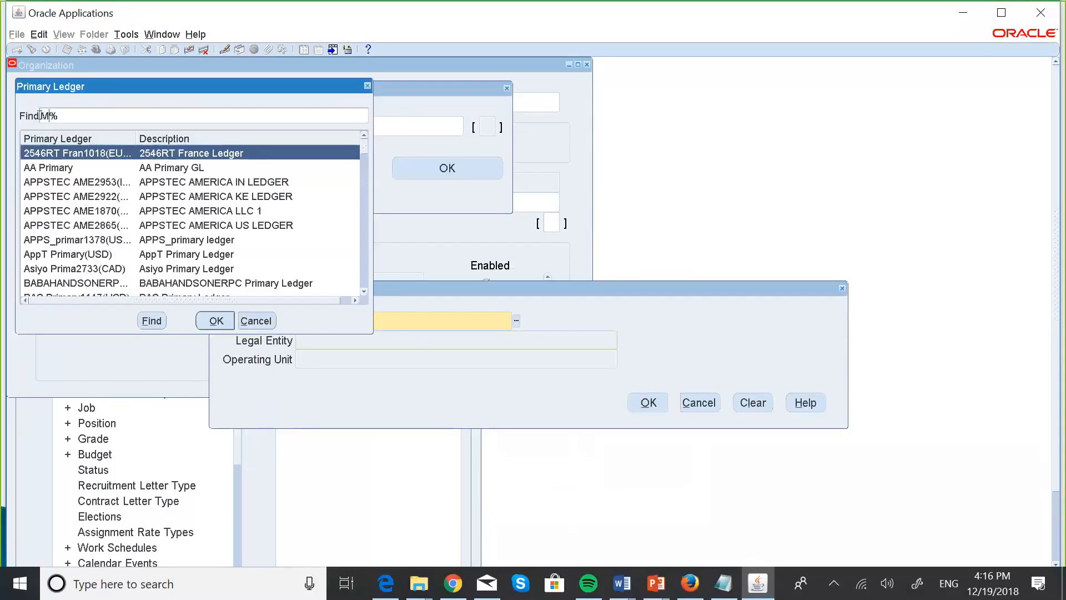
pyautogui.write('SKA')
pyautogui.click(150, 322)
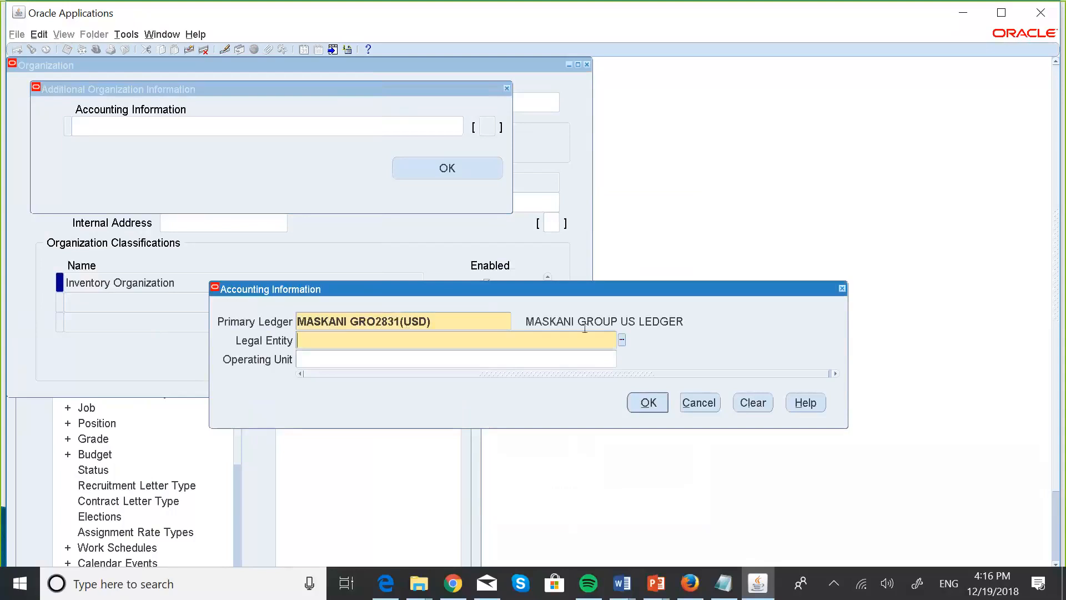
# Set legal entity MASKANI DEVELOPERS LEGAL ENTITY, confirm the accounting information, and save.
pyautogui.click(622, 340)
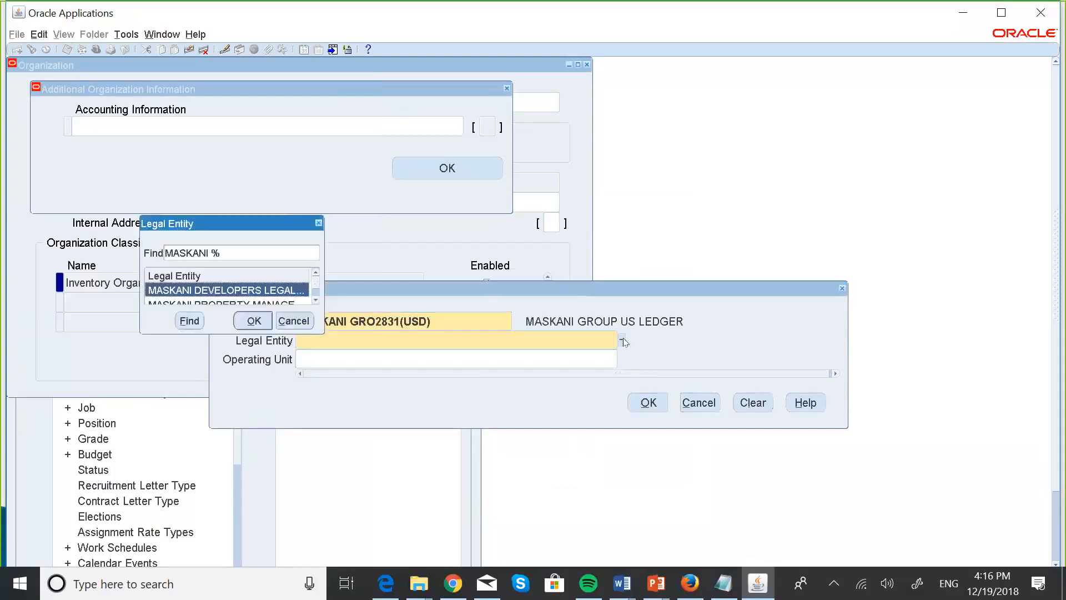
pyautogui.click(315, 300)
pyautogui.click(315, 273)
pyautogui.click(259, 326)
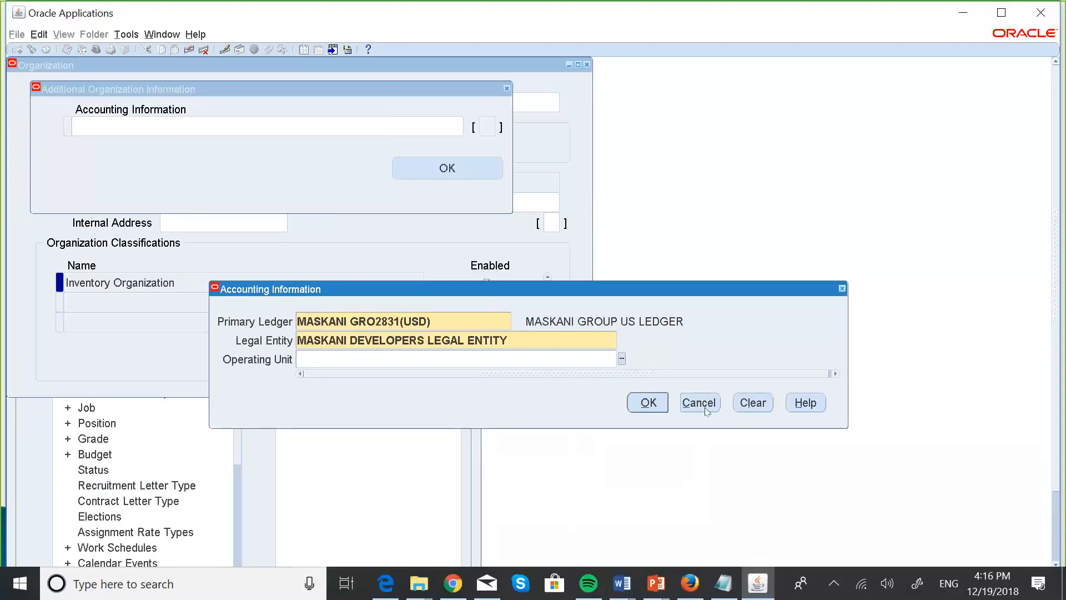
pyautogui.click(647, 400)
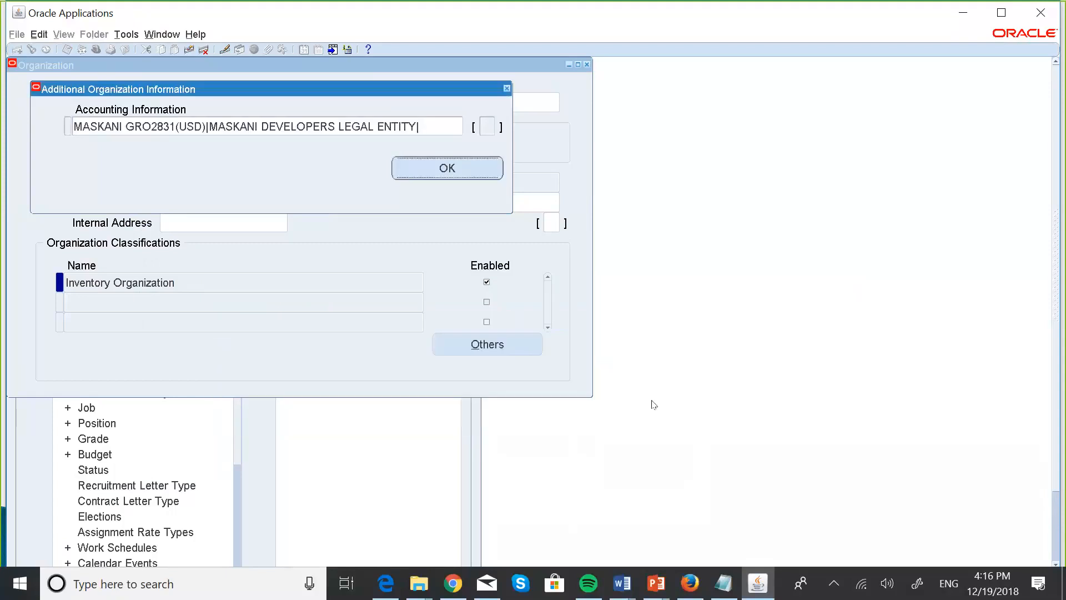
pyautogui.click(473, 169)
pyautogui.click(526, 349)
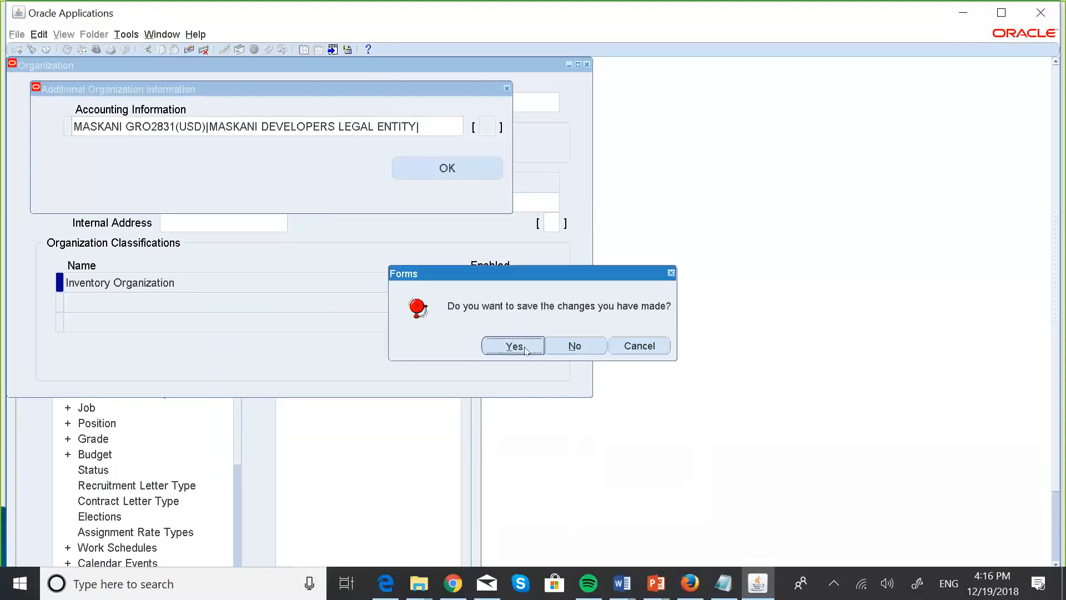
# Try opening Inventory Information twice, dismissing the function-not-available error in between.
pyautogui.click(505, 344)
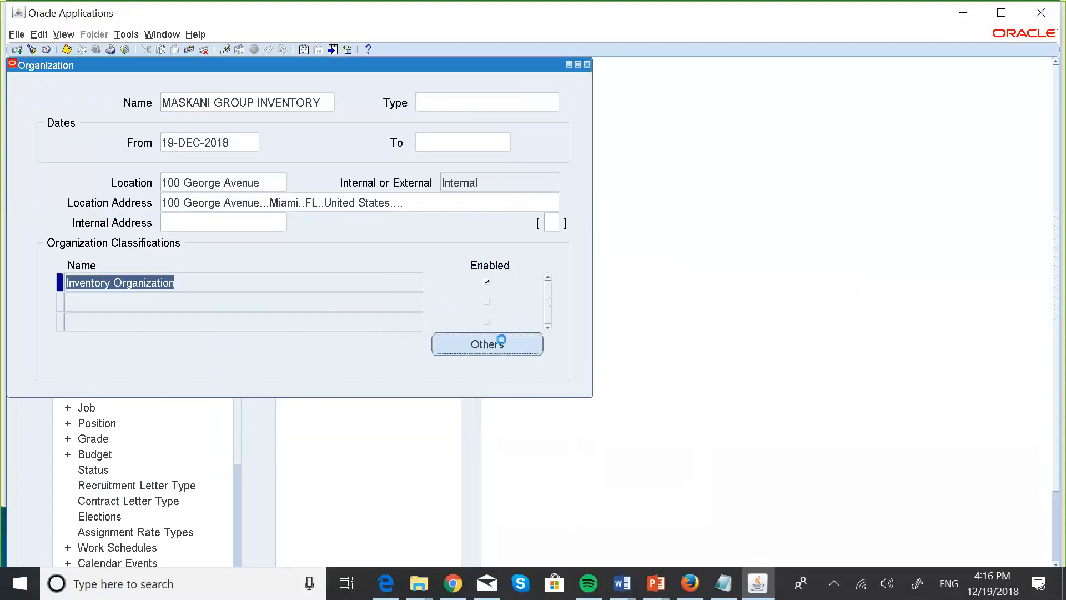
pyautogui.click(453, 301)
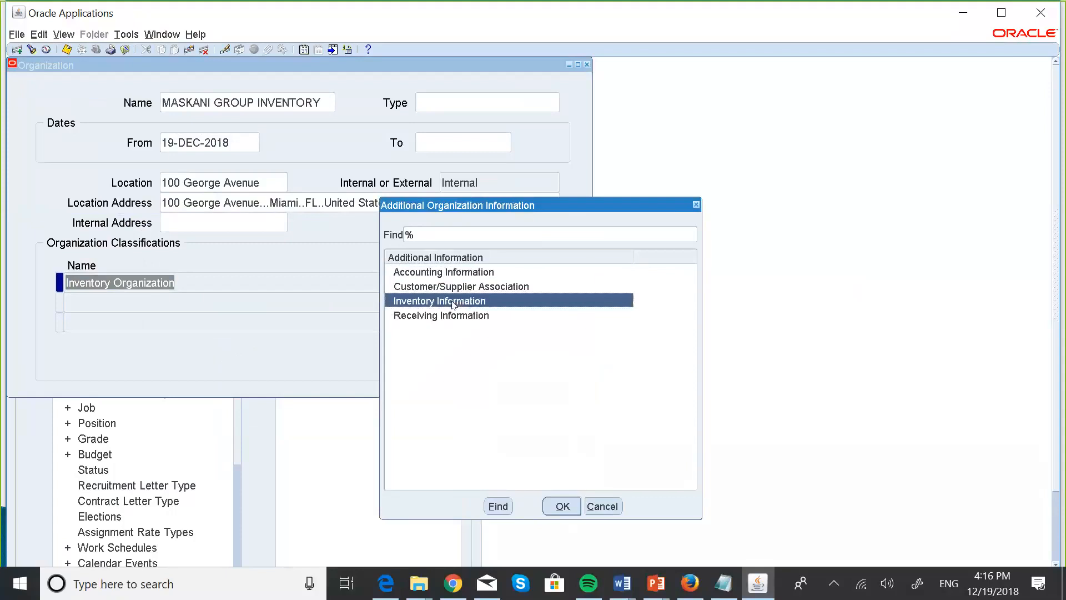
pyautogui.click(562, 506)
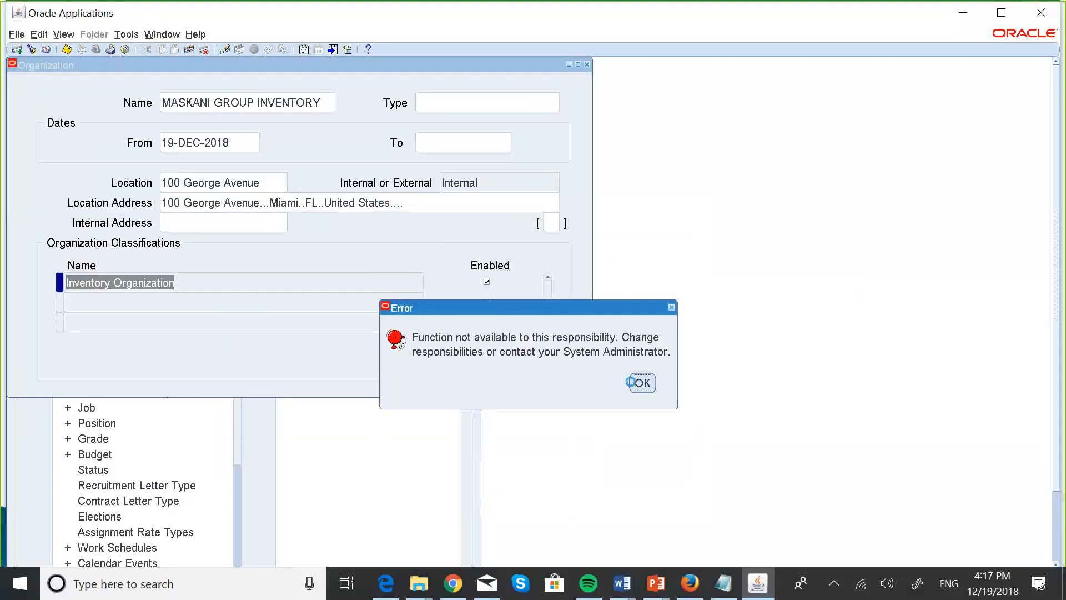
pyautogui.click(638, 384)
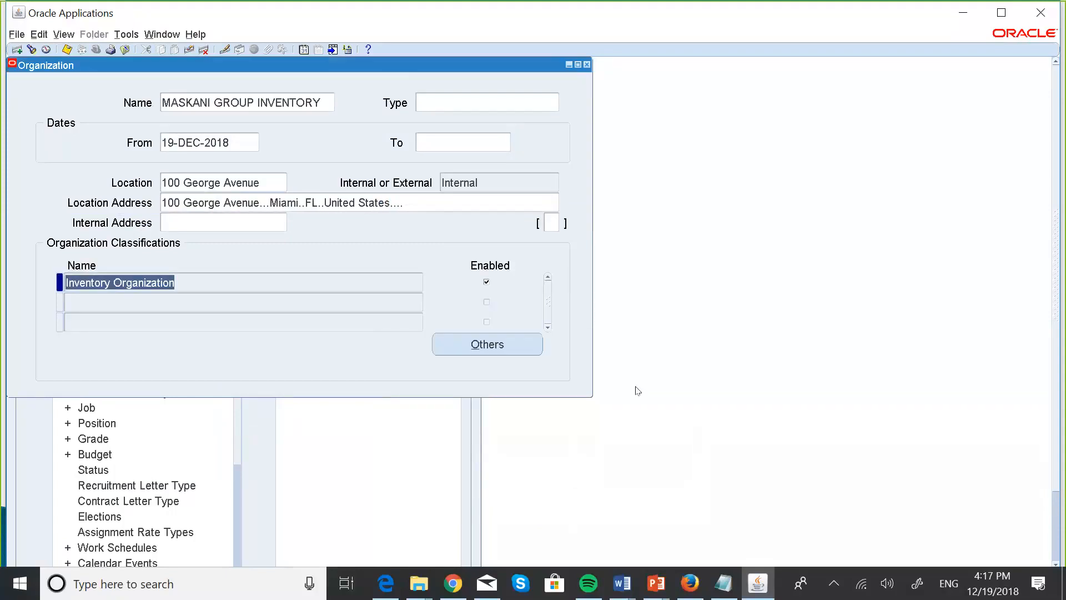
pyautogui.click(493, 336)
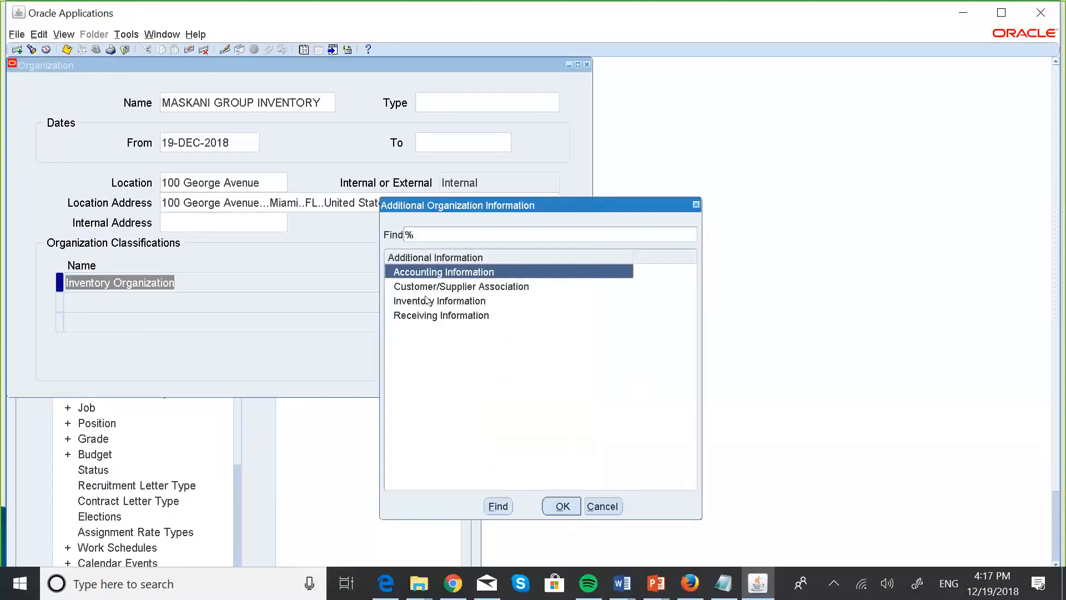
pyautogui.click(428, 300)
pyautogui.click(562, 506)
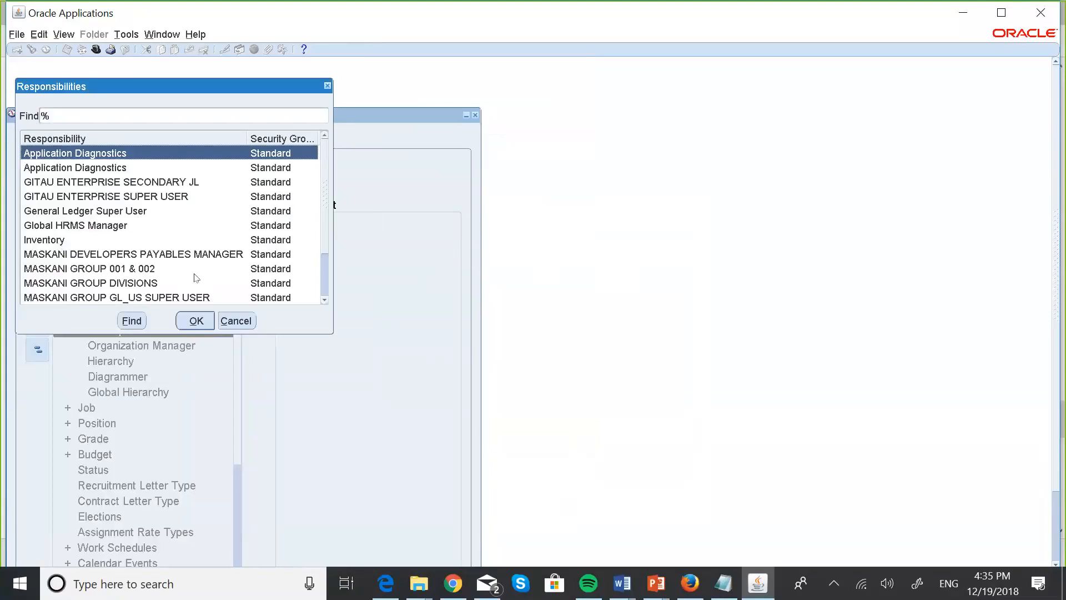
# Dismiss the chooser and switch to the System Administrator responsibility via File > Switch Responsibility.
pyautogui.click(235, 321)
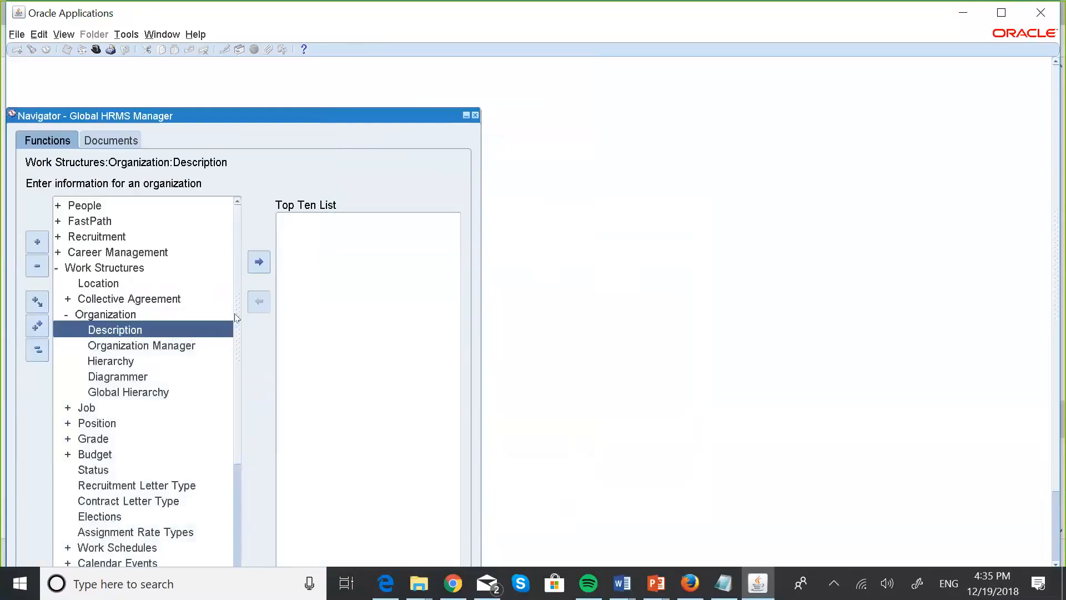
pyautogui.click(16, 34)
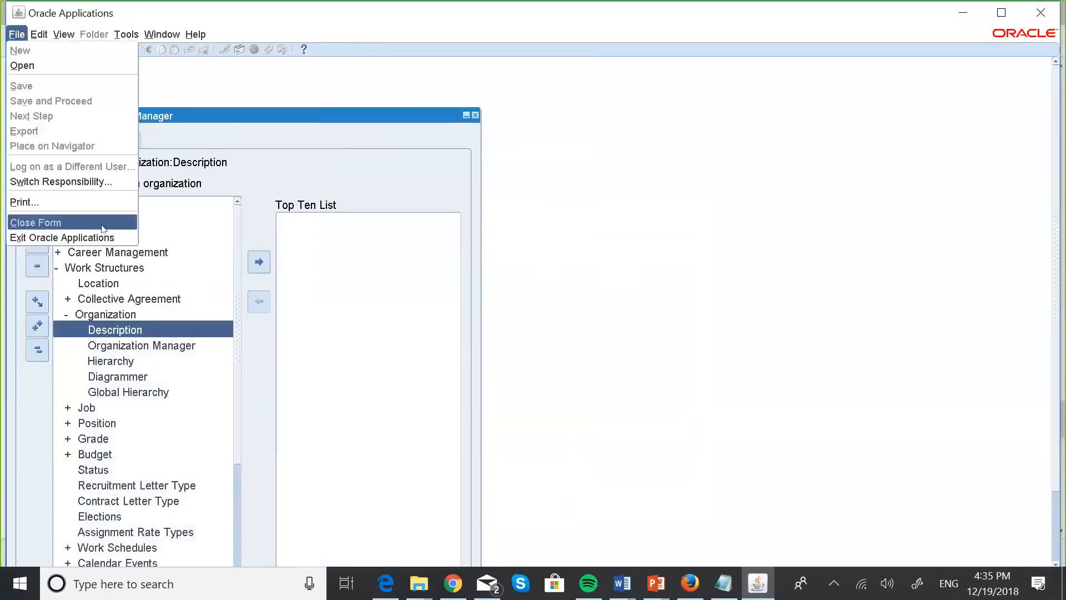
pyautogui.click(72, 181)
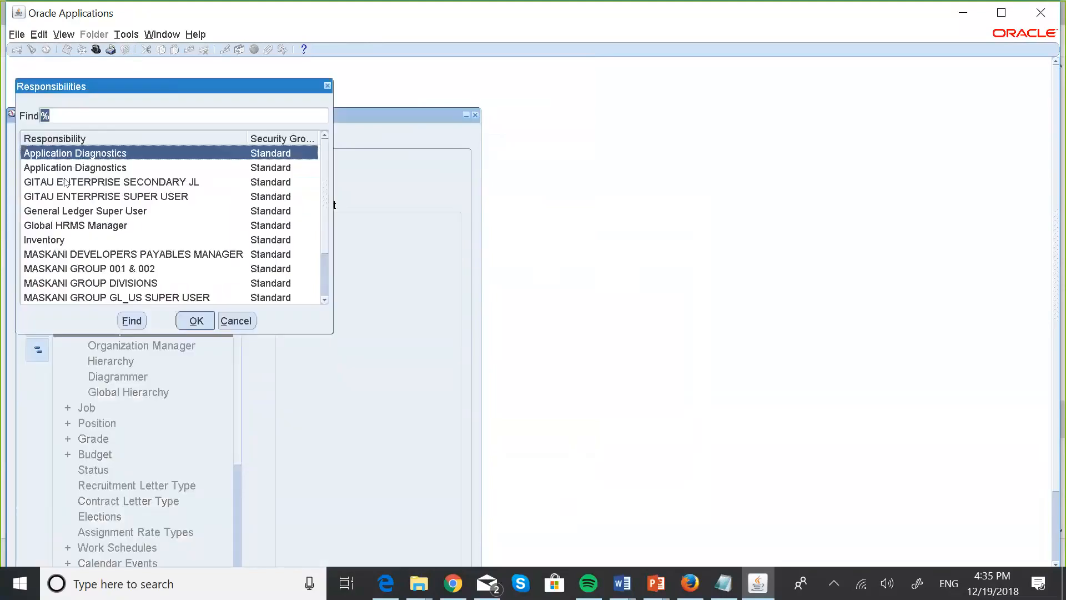
pyautogui.click(324, 300)
pyautogui.click(324, 302)
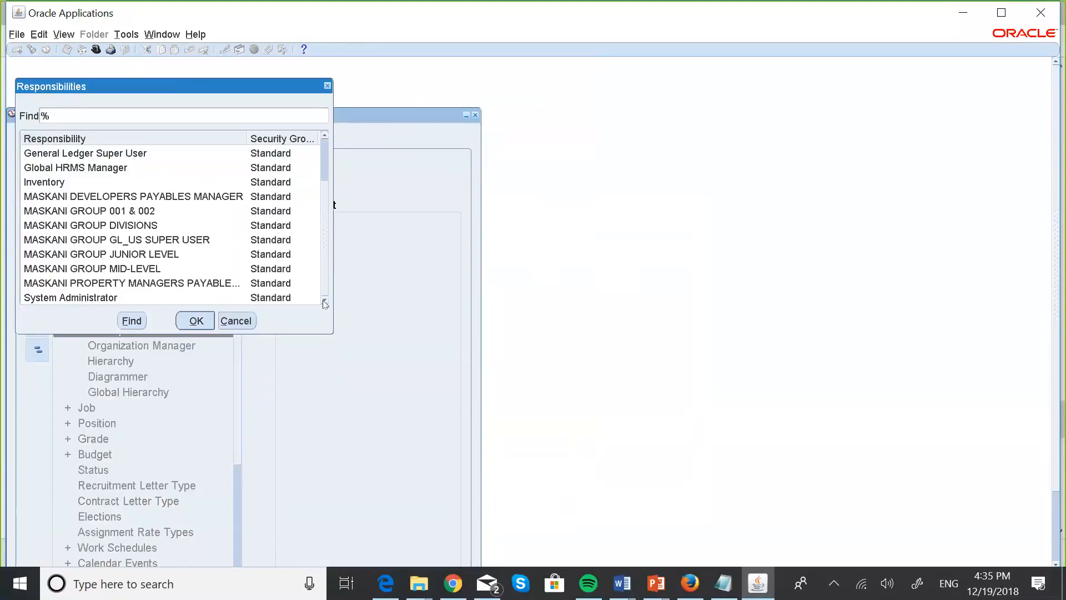
pyautogui.click(81, 294)
pyautogui.click(201, 322)
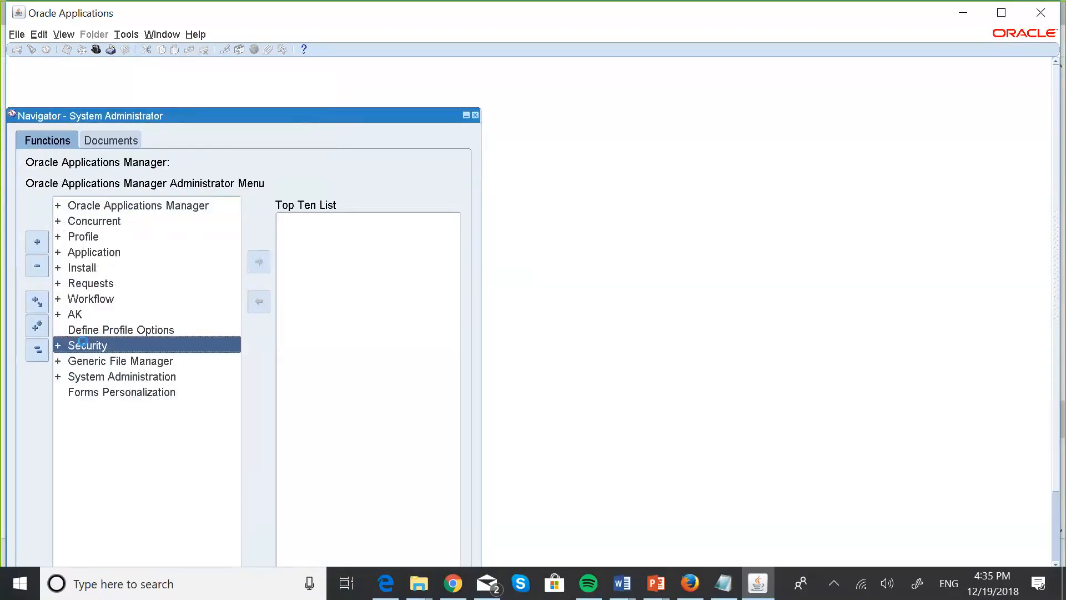
pyautogui.press('Return')
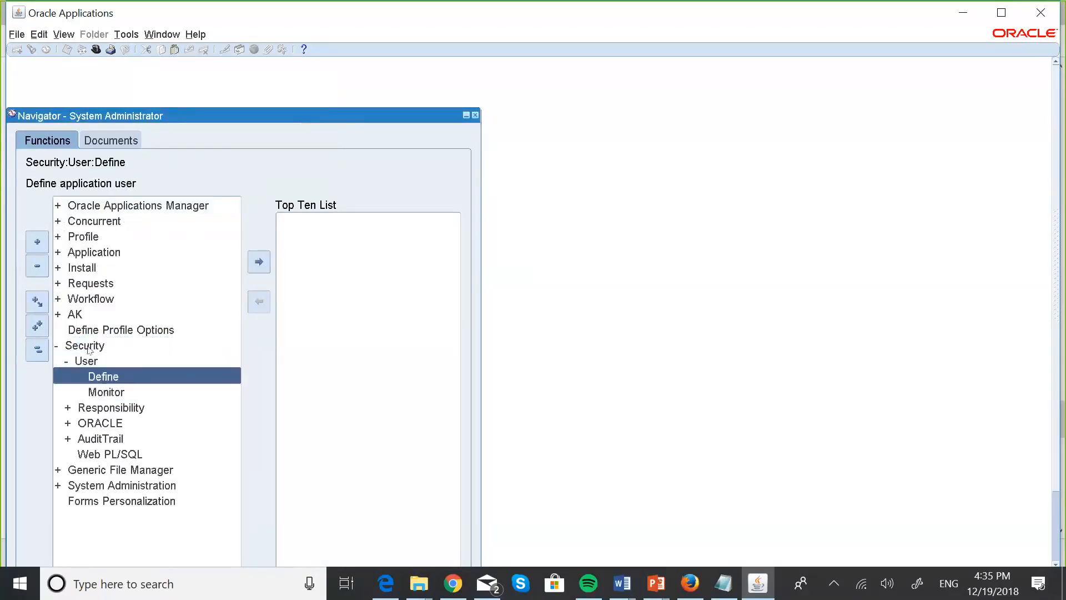
pyautogui.press('Return')
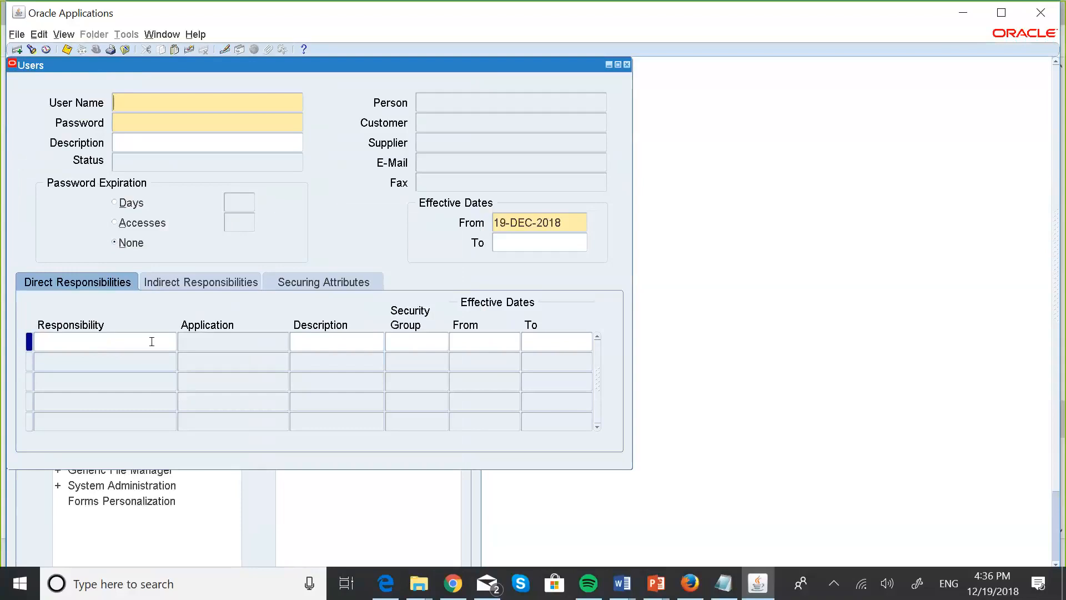
pyautogui.press('F11')
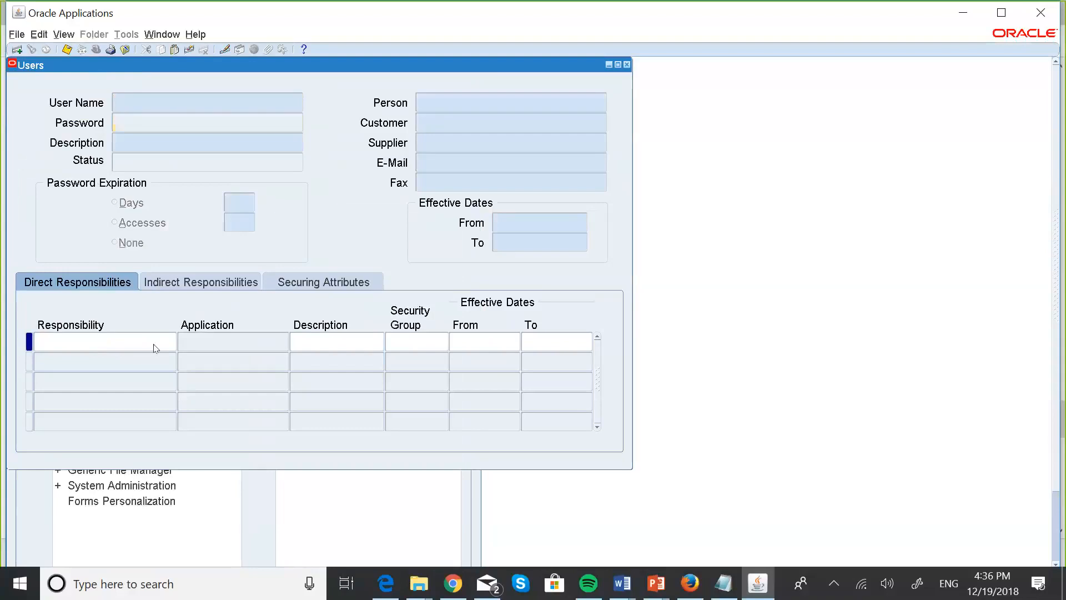
pyautogui.write('BOB%')
pyautogui.hotkey('ctrl', 'F11')
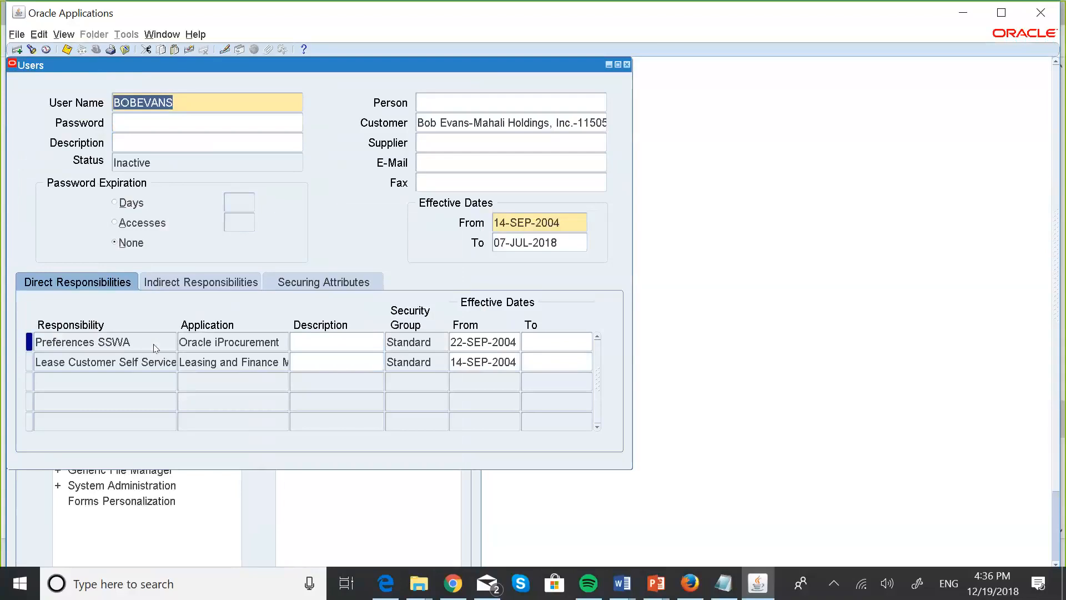
pyautogui.press('Down')
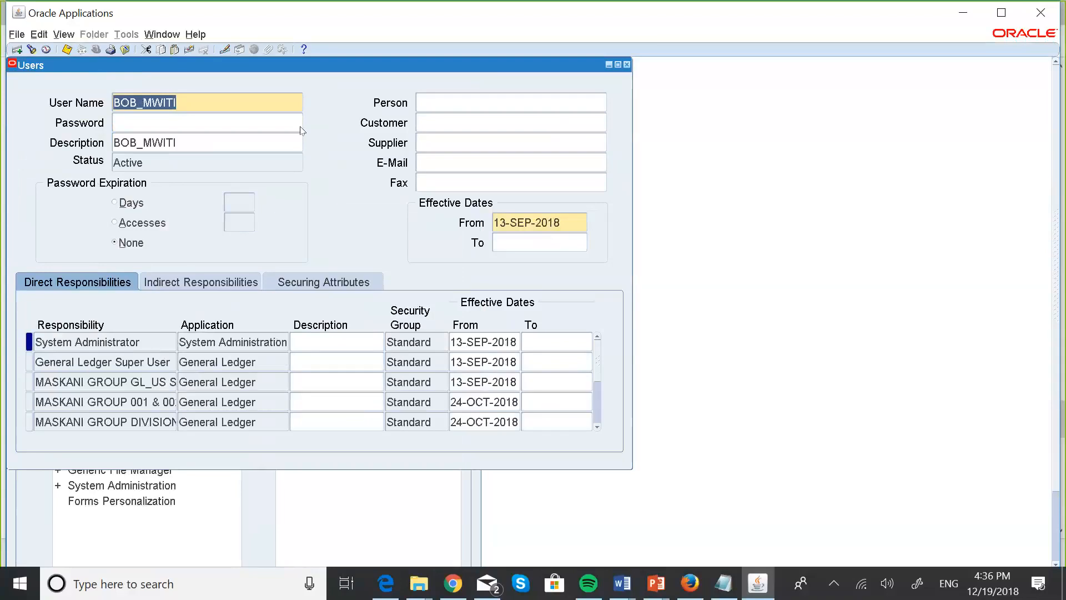
pyautogui.click(598, 427)
pyautogui.click(598, 427)
pyautogui.click(597, 427)
pyautogui.click(597, 427)
pyautogui.click(597, 427)
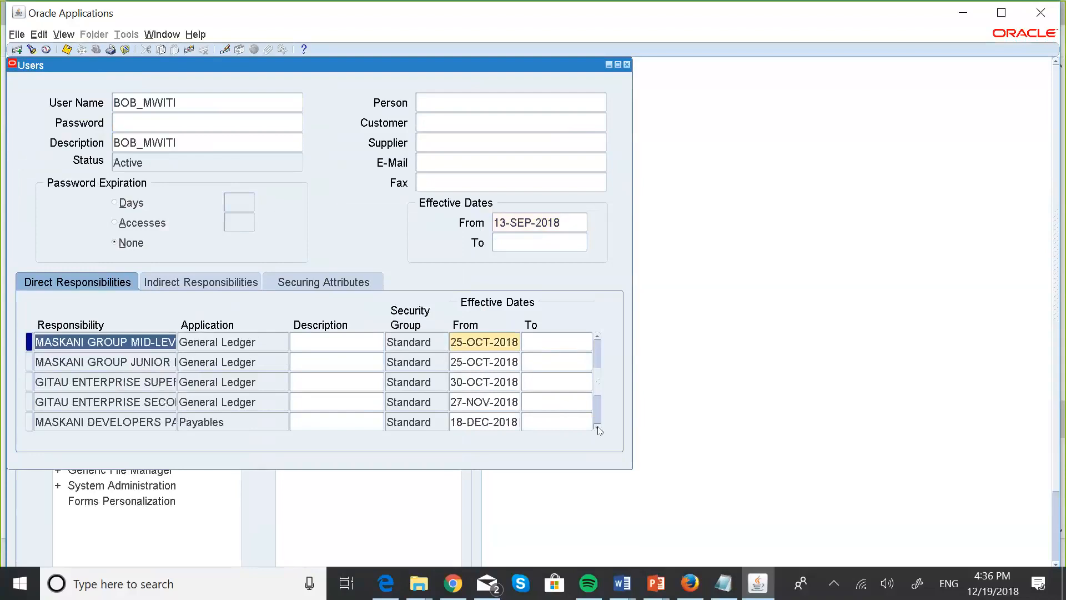
pyautogui.click(598, 427)
pyautogui.click(598, 427)
pyautogui.click(598, 427)
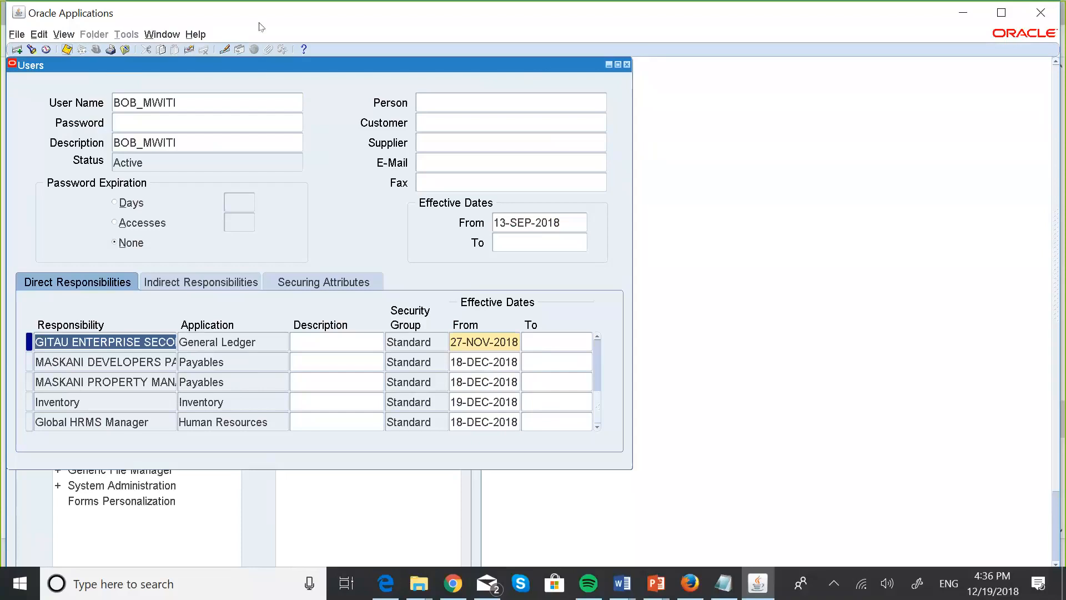
pyautogui.click(626, 66)
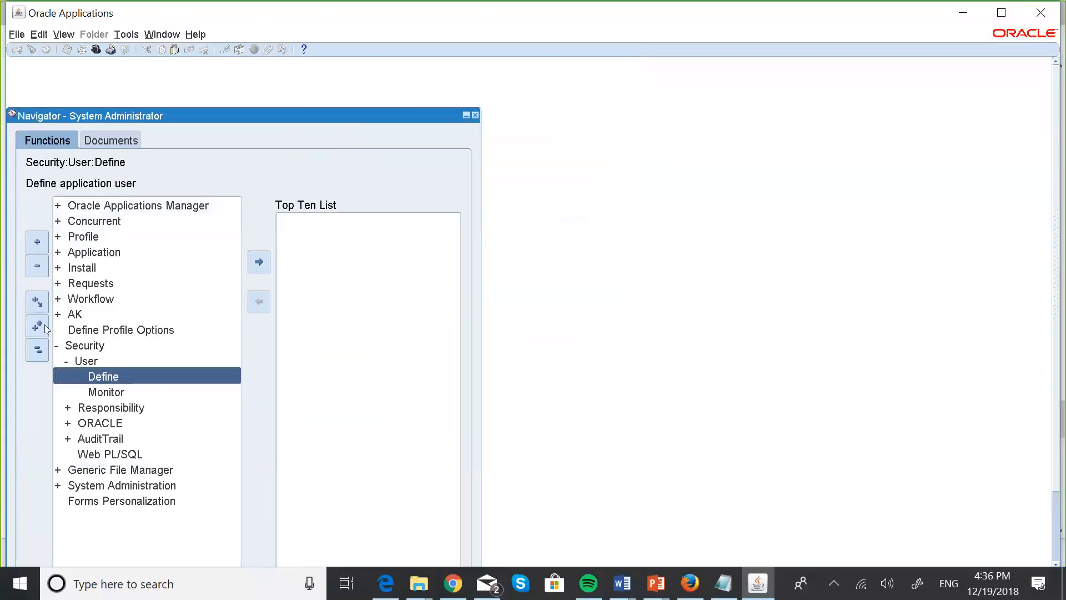
# Collapse the navigator and switch to the Inventory responsibility.
pyautogui.click(37, 350)
pyautogui.click(16, 35)
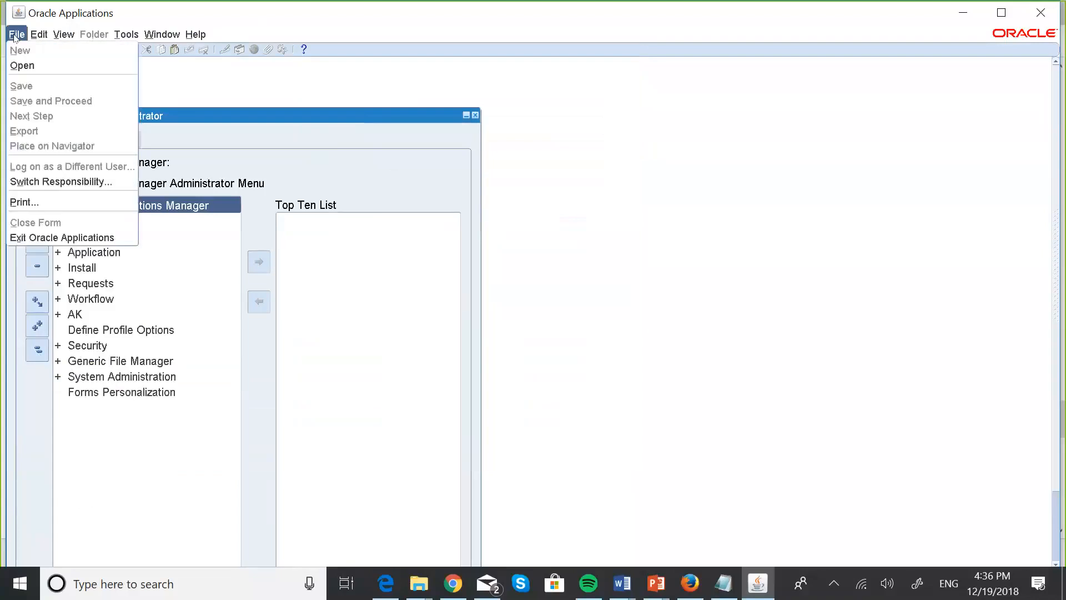
pyautogui.click(40, 182)
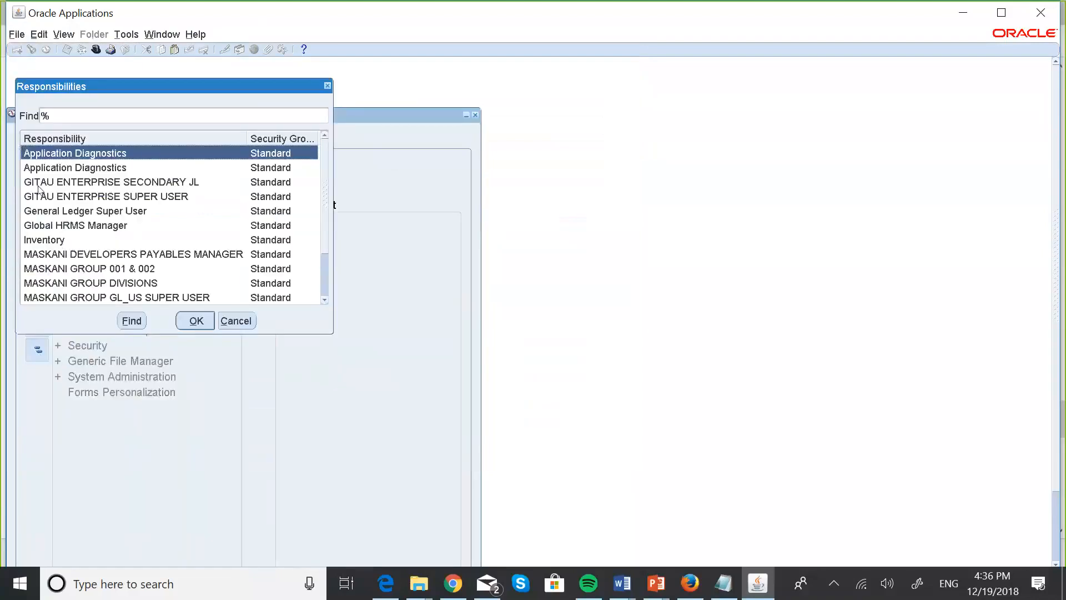
pyautogui.click(65, 240)
pyautogui.click(201, 315)
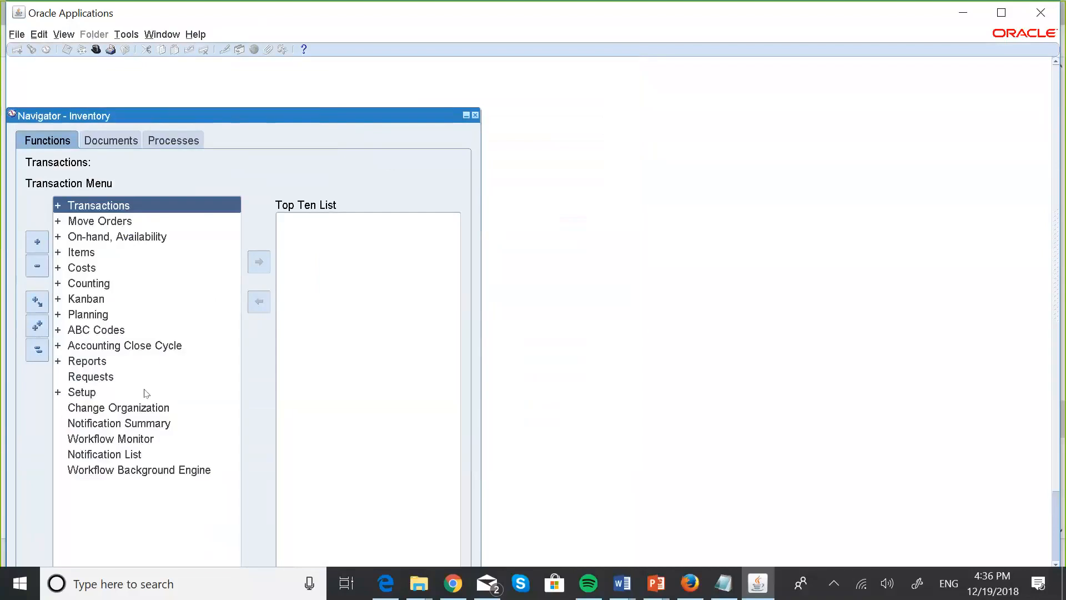
# Open the Organizations form under Setup > Organizations.
pyautogui.doubleClick(87, 393)
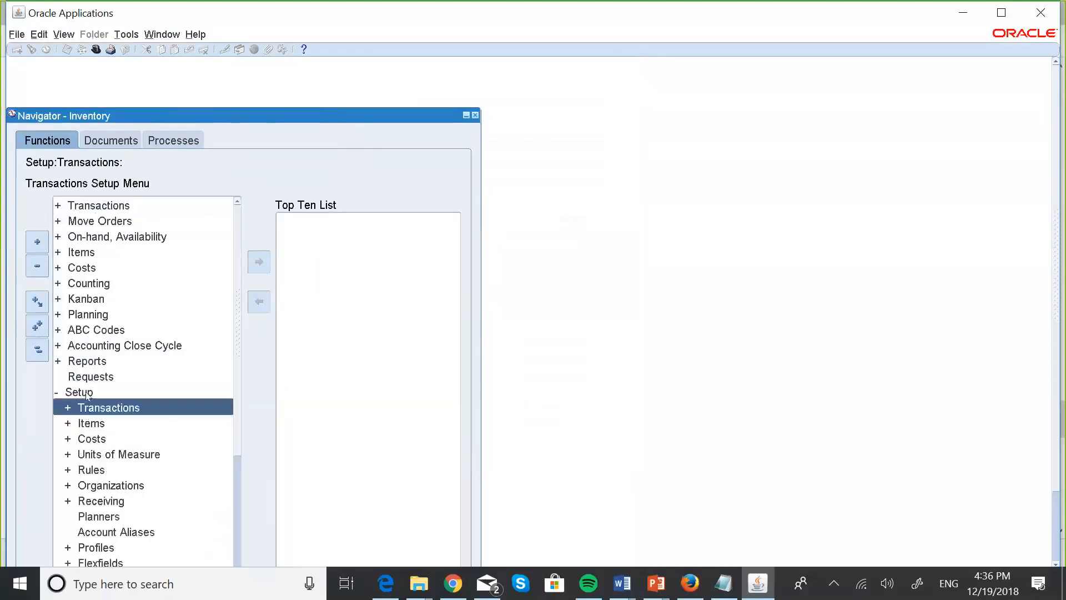
pyautogui.press('Down')
pyautogui.press('Down')
pyautogui.press('Down')
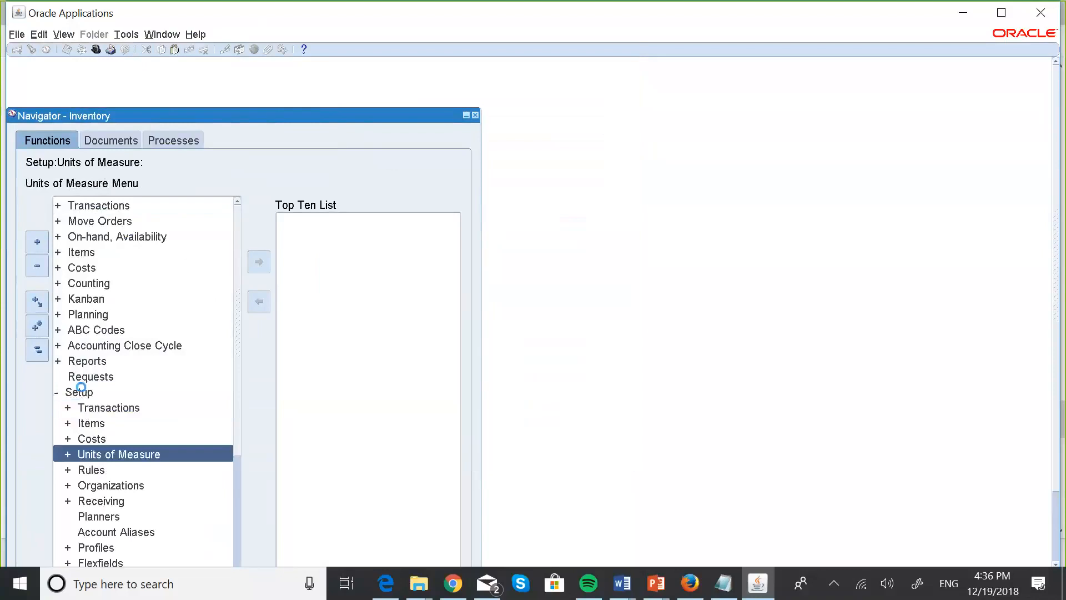
pyautogui.press('Down')
pyautogui.press('Down')
pyautogui.press('Return')
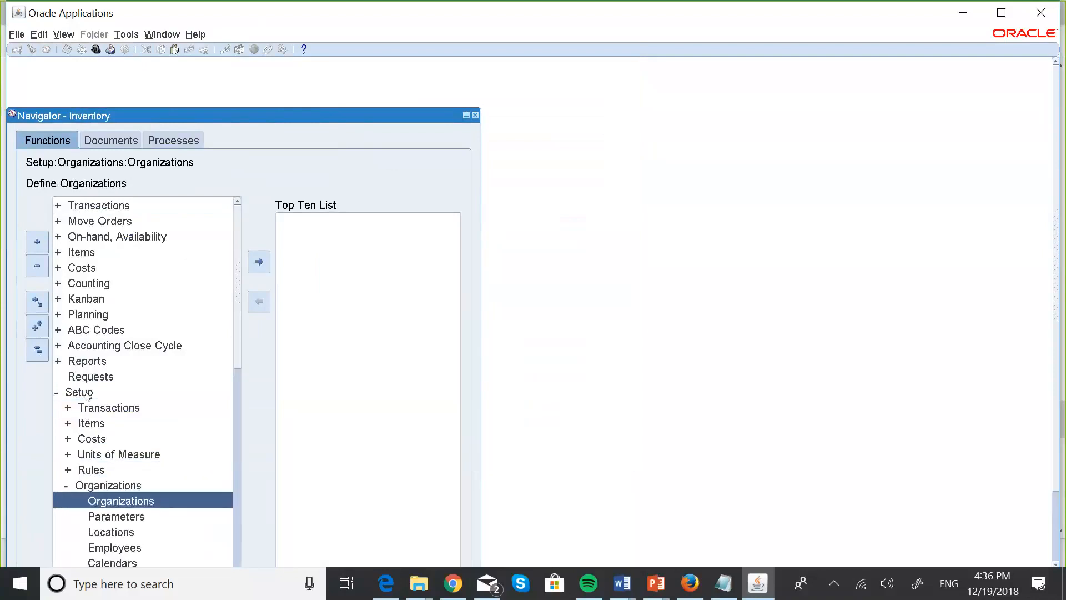
pyautogui.press('Return')
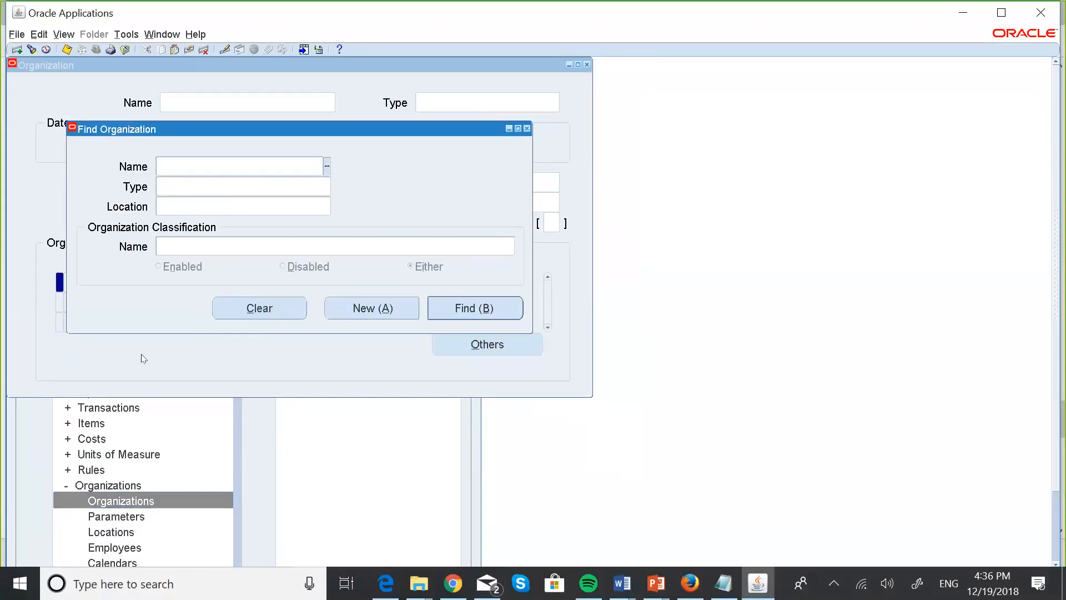
# Search MASKA and retrieve the MASKANI GROUP INVENTORY organization record.
pyautogui.write('MASKA')
pyautogui.press('Tab')
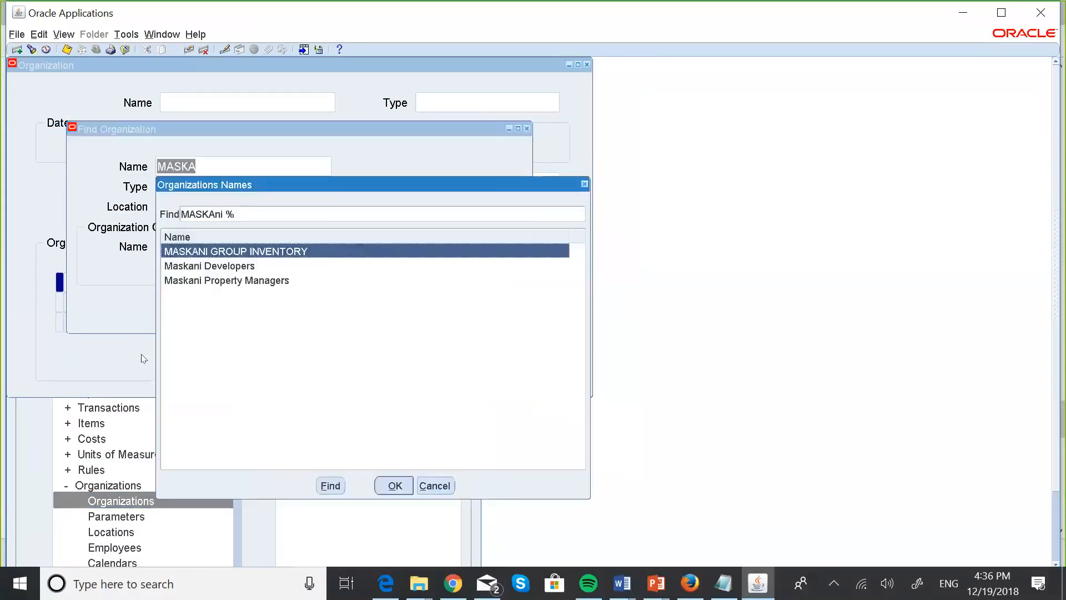
pyautogui.click(400, 487)
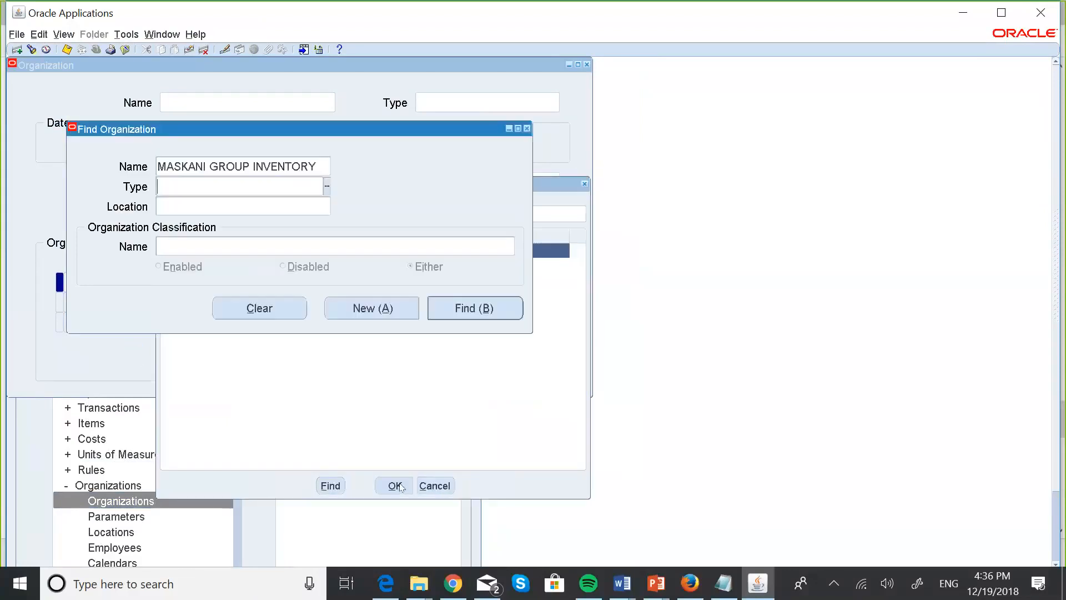
pyautogui.click(468, 309)
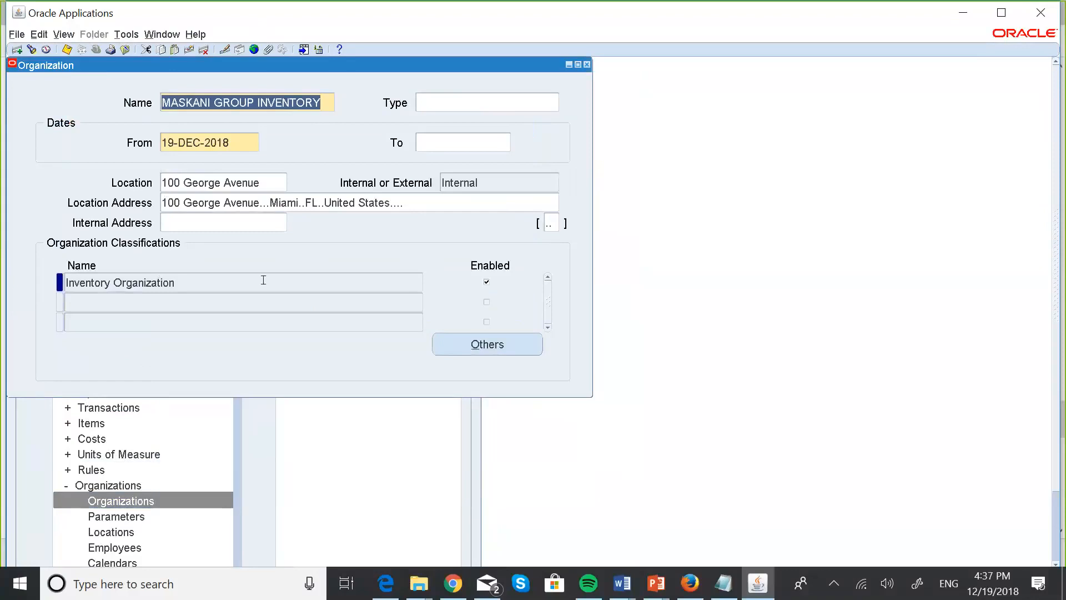
# Enter ledger MASKANI GRO2831(USD) and legal entity MASKANI DEVELOPERS LEGAL ENTITY in Accounting Information.
pyautogui.click(487, 344)
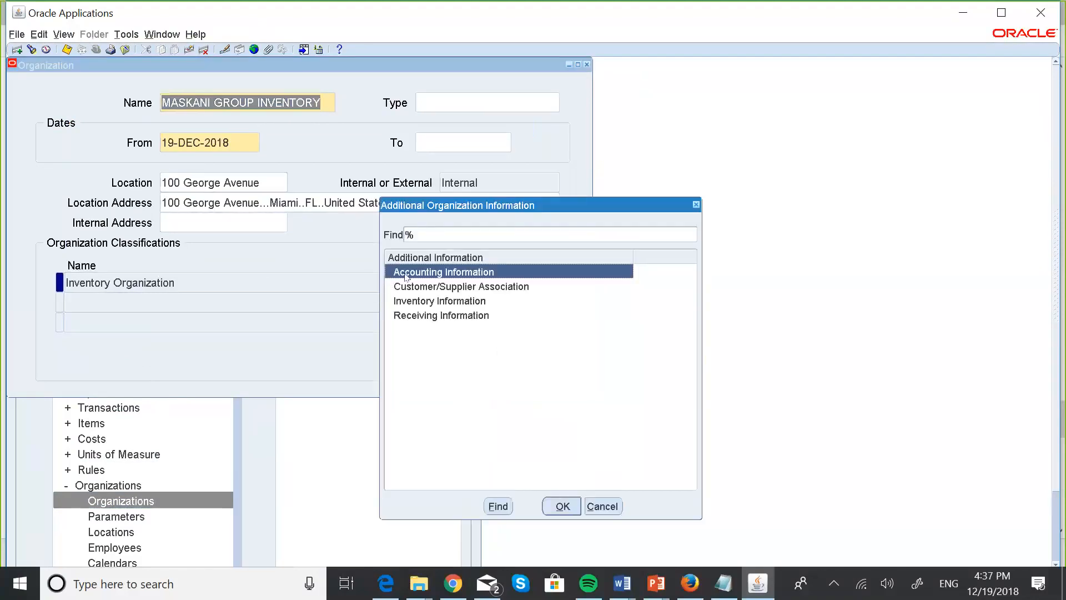
pyautogui.click(569, 505)
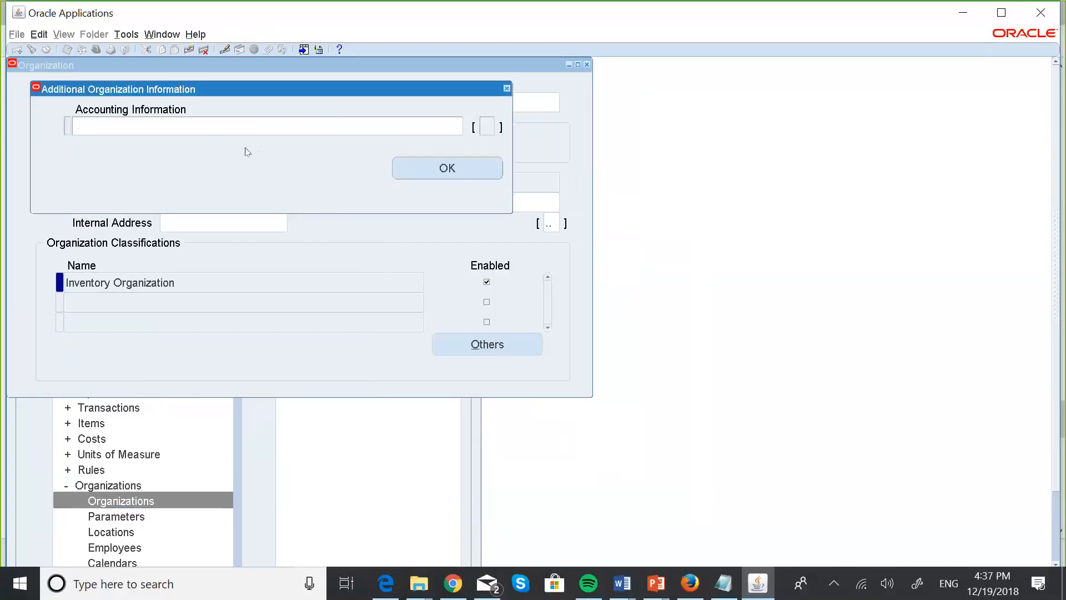
pyautogui.click(209, 123)
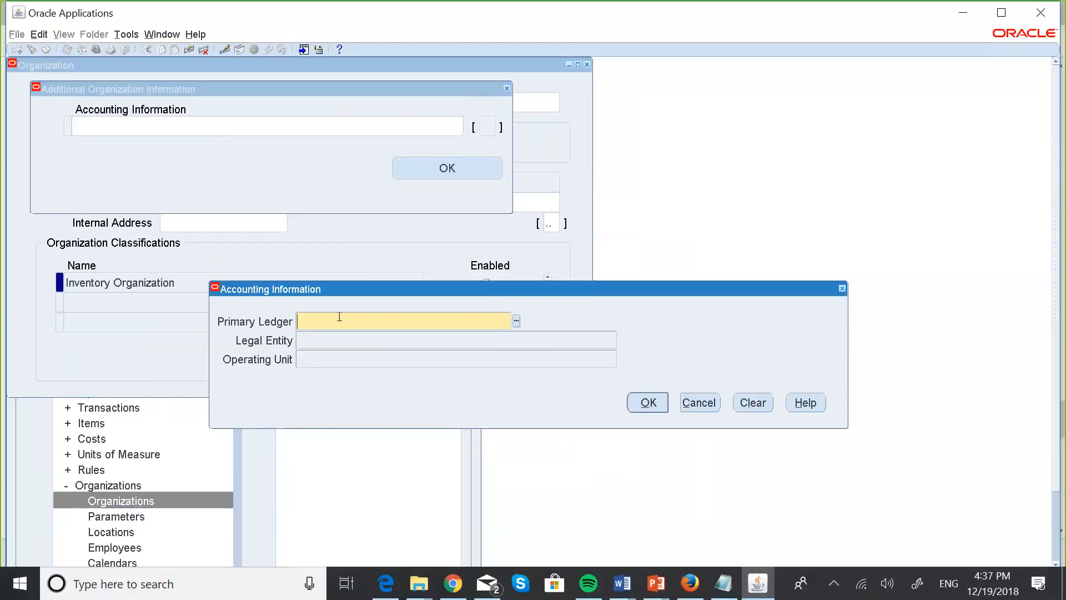
pyautogui.write('MASK')
pyautogui.press('Tab')
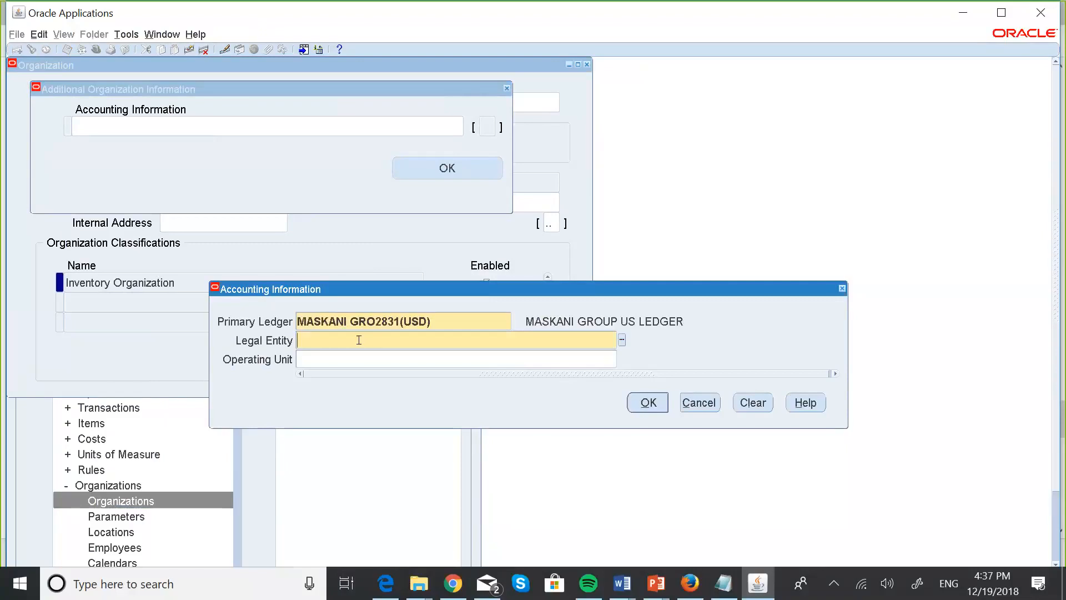
pyautogui.write('MASK')
pyautogui.press('Tab')
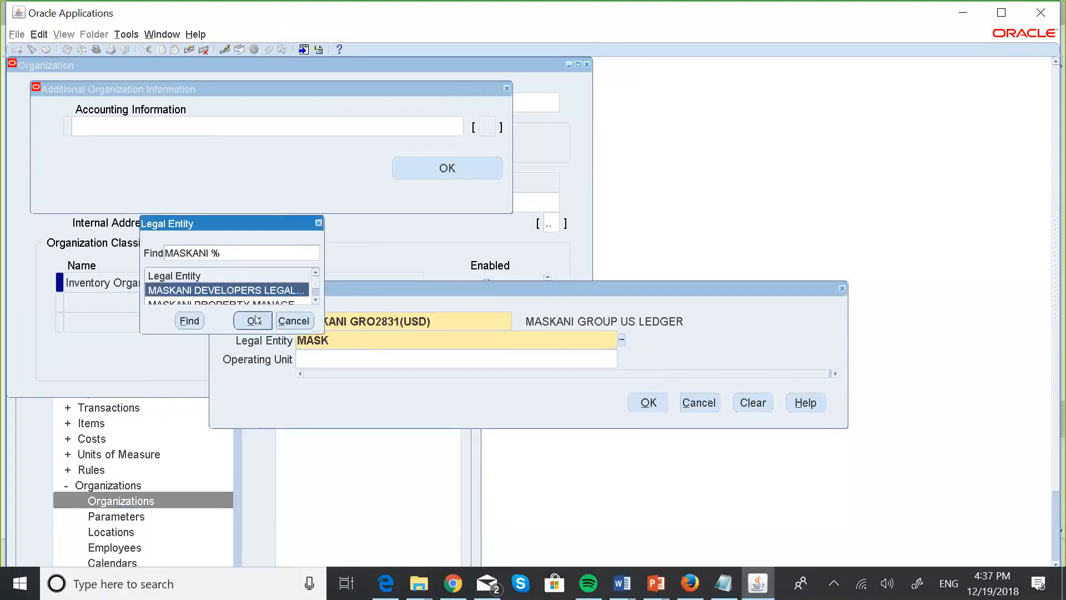
pyautogui.click(255, 320)
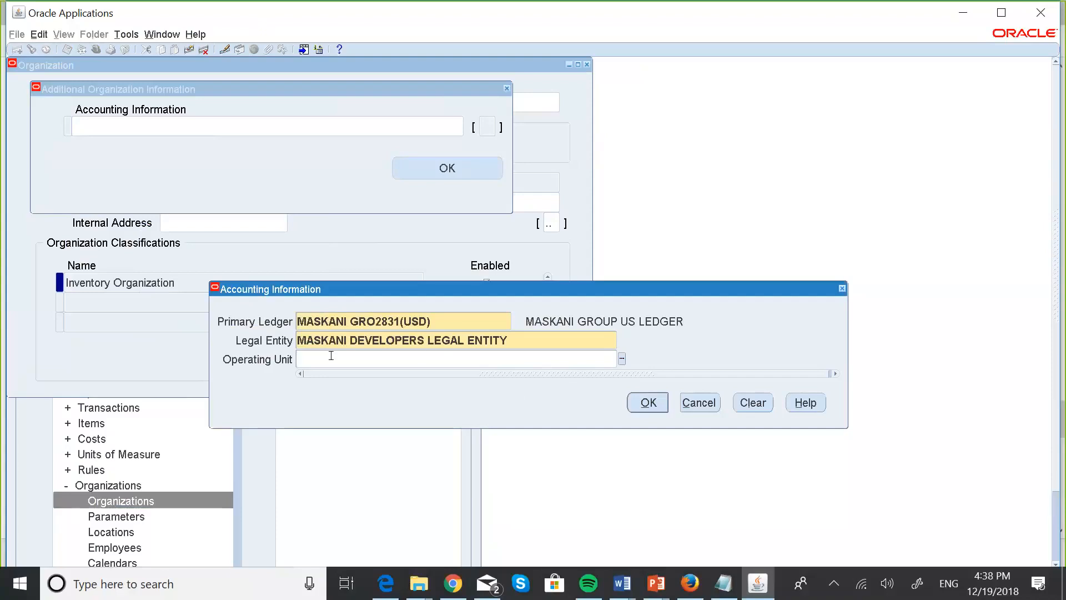
# Leave Operating Unit blank after MASKA finds no entries, then confirm the accounting information.
pyautogui.write('MASKA')
pyautogui.press('Tab')
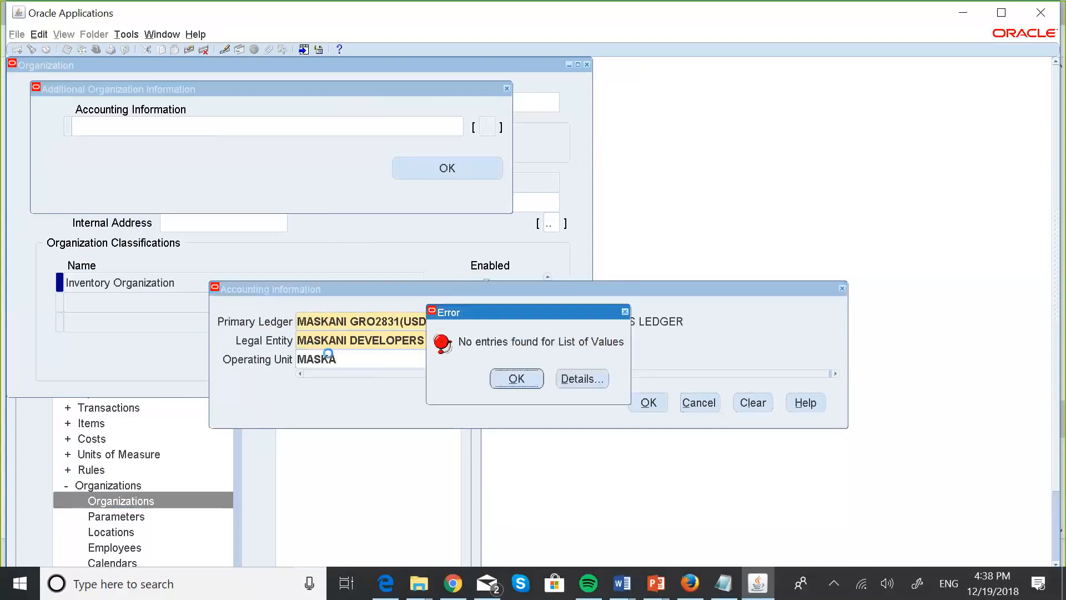
pyautogui.click(517, 379)
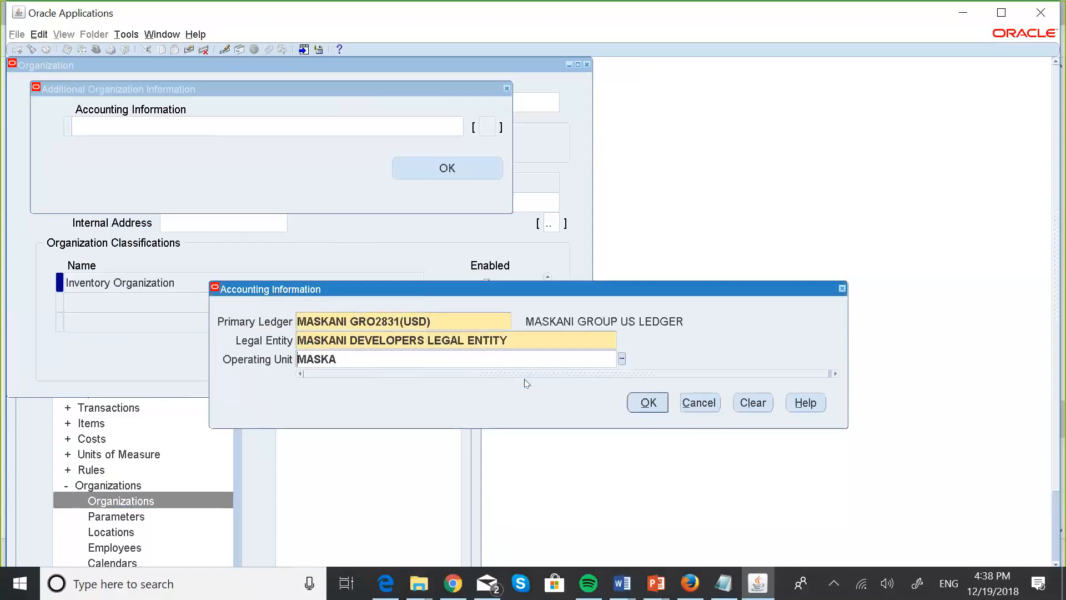
pyautogui.click(622, 360)
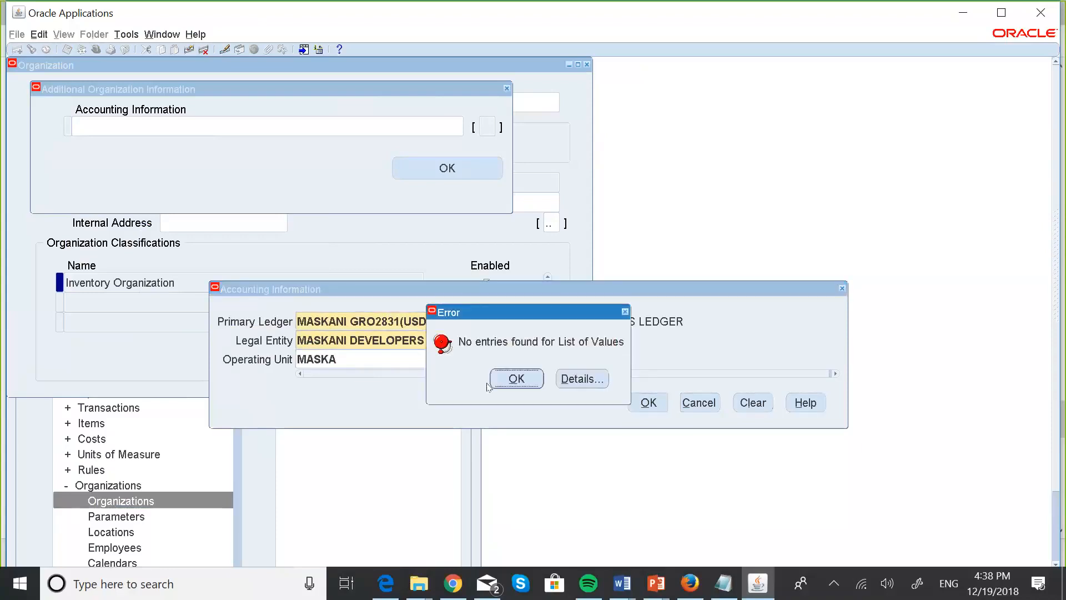
pyautogui.click(518, 384)
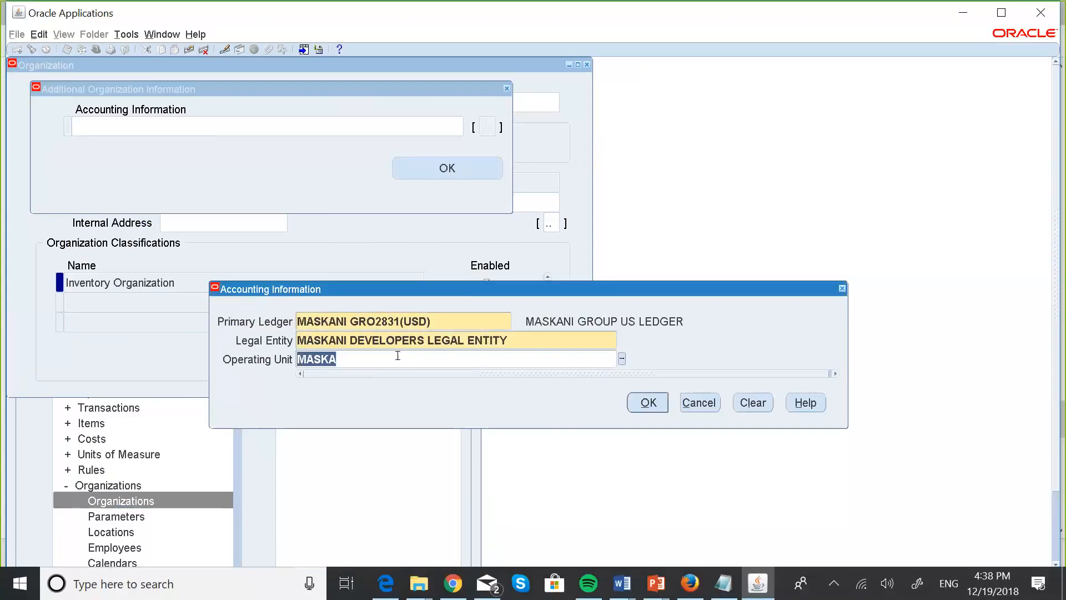
pyautogui.press('BackSpace')
pyautogui.click(646, 403)
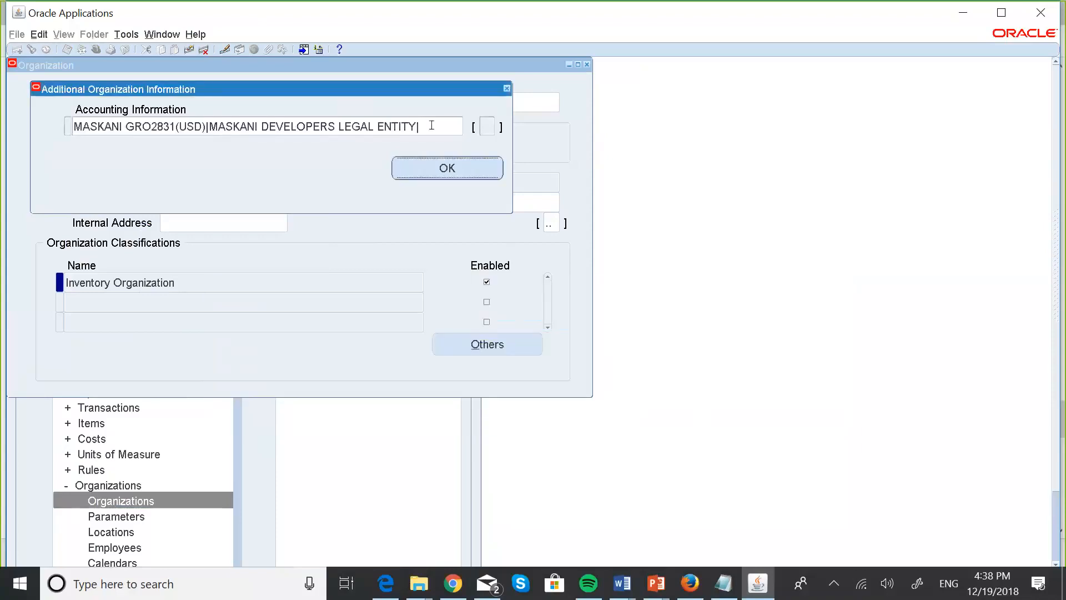
pyautogui.click(458, 168)
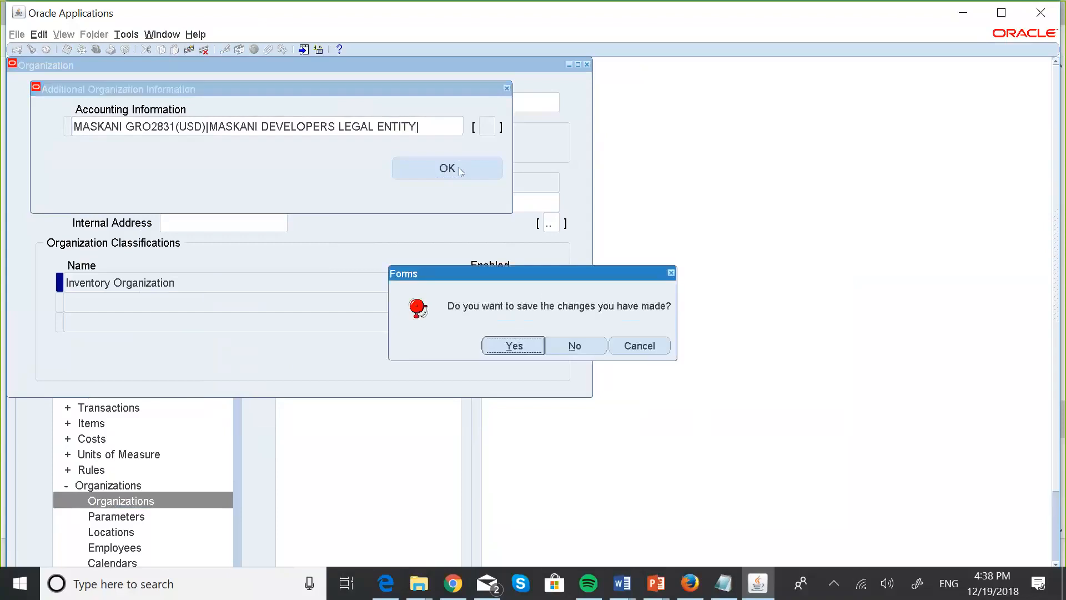
# Save the accounting changes and open the Inventory Information parameters for the organization.
pyautogui.click(524, 339)
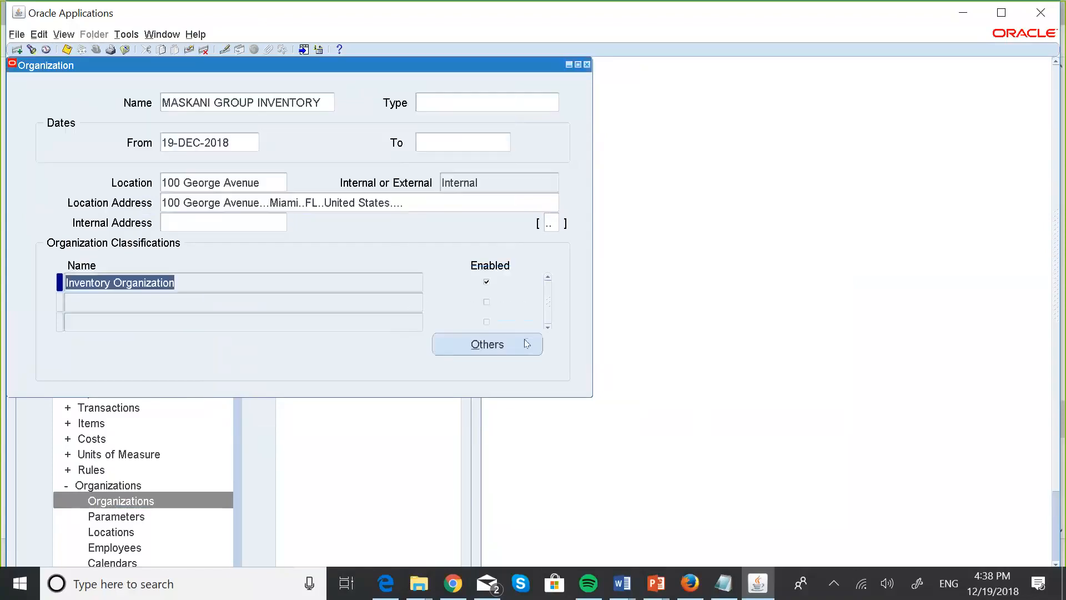
pyautogui.click(518, 344)
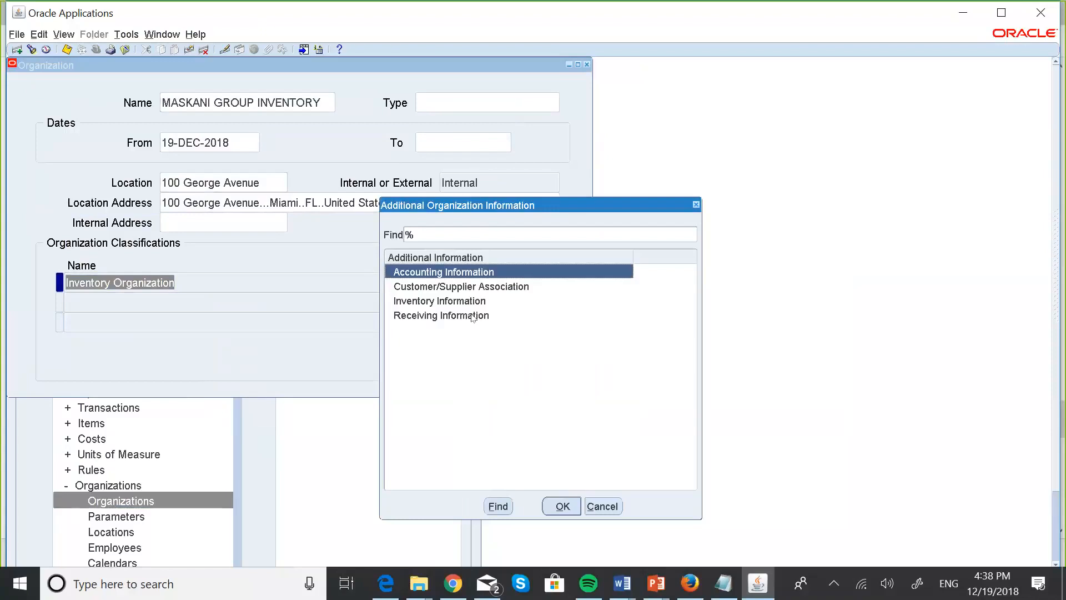
pyautogui.click(435, 302)
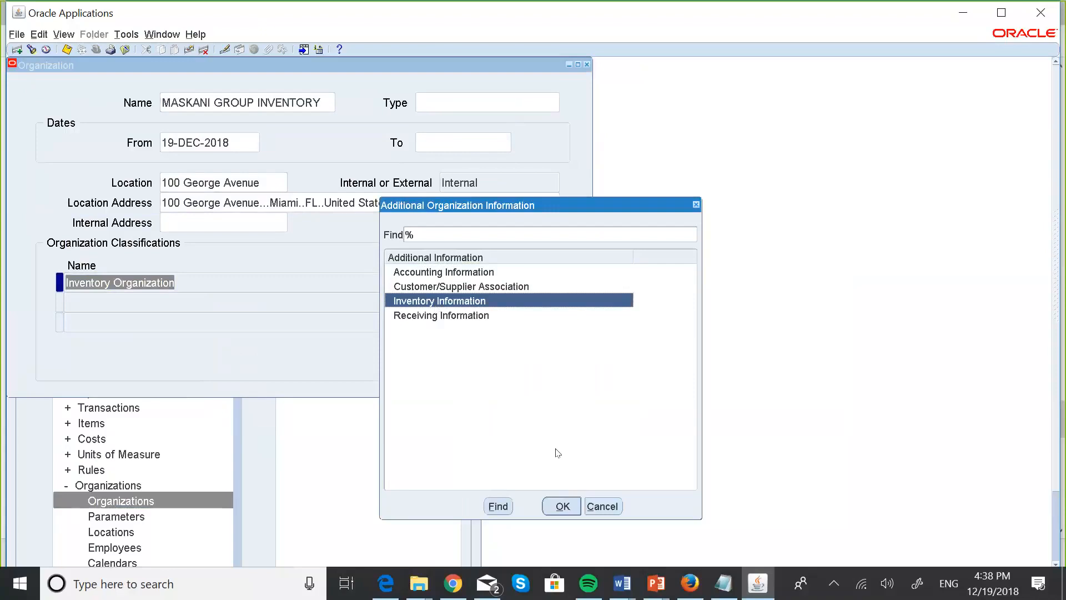
pyautogui.click(562, 505)
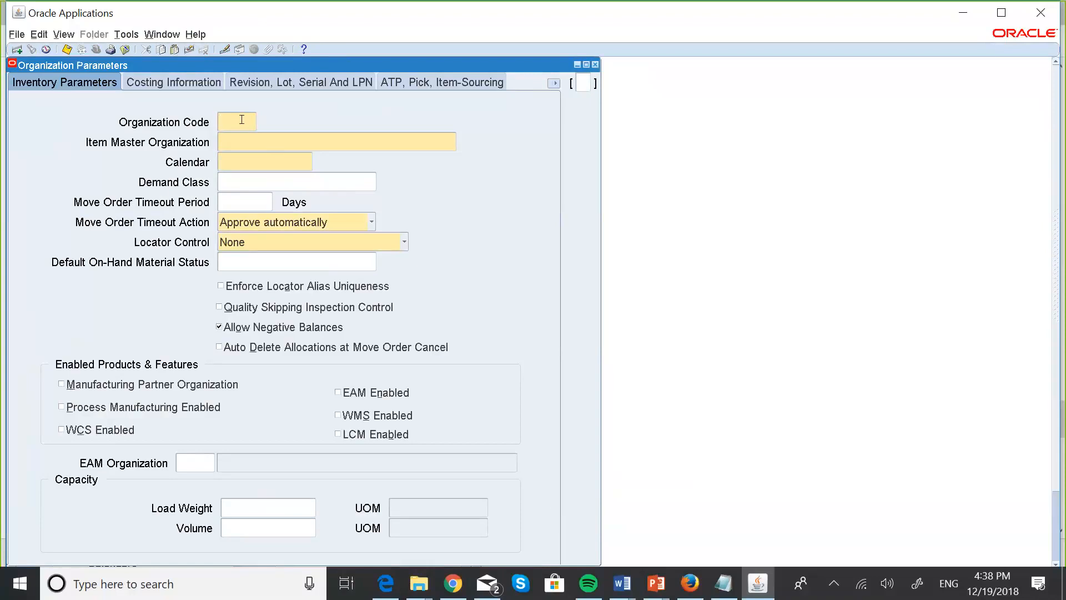
# Set organization code MG, item master MASKANI GROUP INVENTORY and calendar KEN1.
pyautogui.write('MG')
pyautogui.click(66, 50)
pyautogui.click(451, 145)
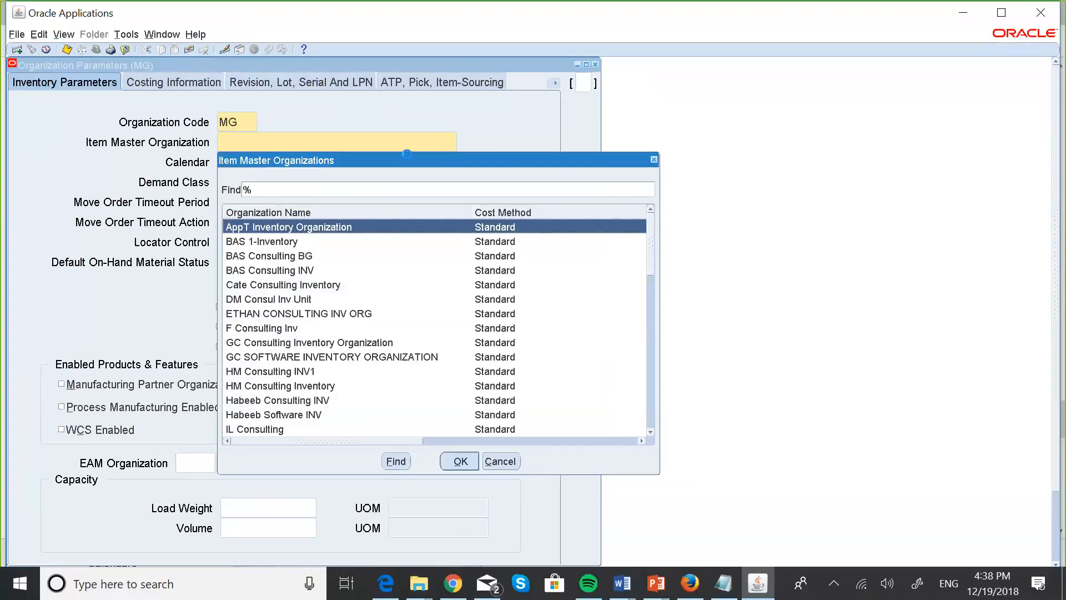
pyautogui.click(243, 189)
pyautogui.write('MASKA')
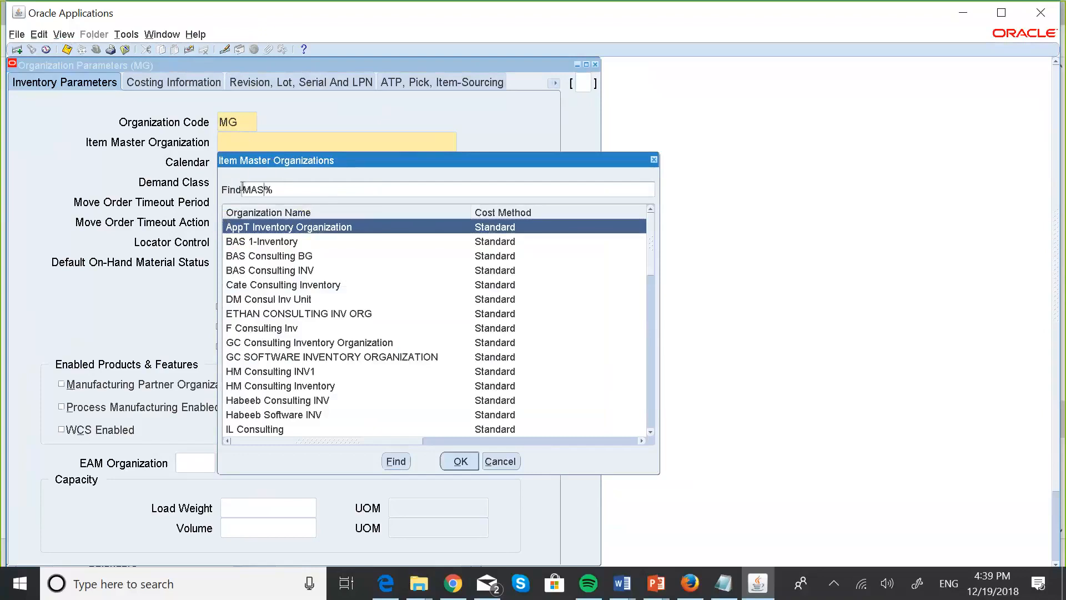
pyautogui.click(396, 461)
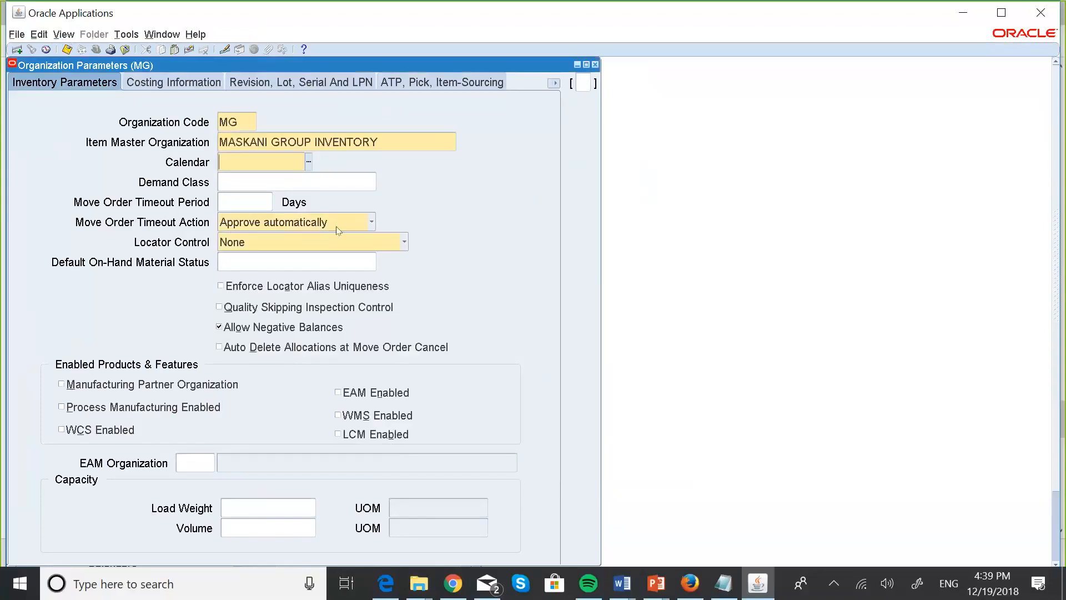
pyautogui.click(308, 162)
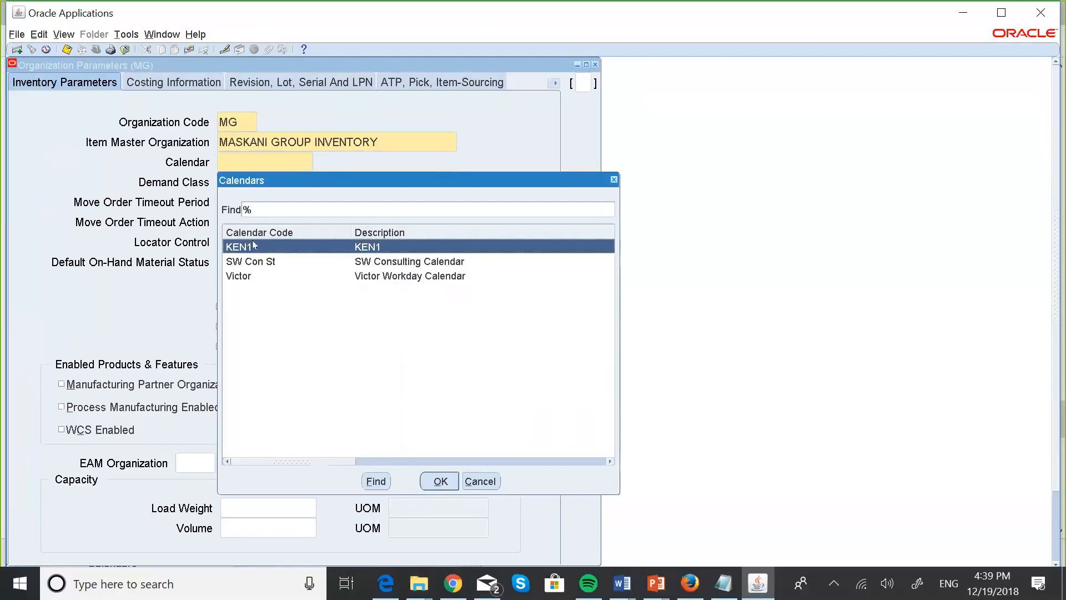
pyautogui.click(439, 482)
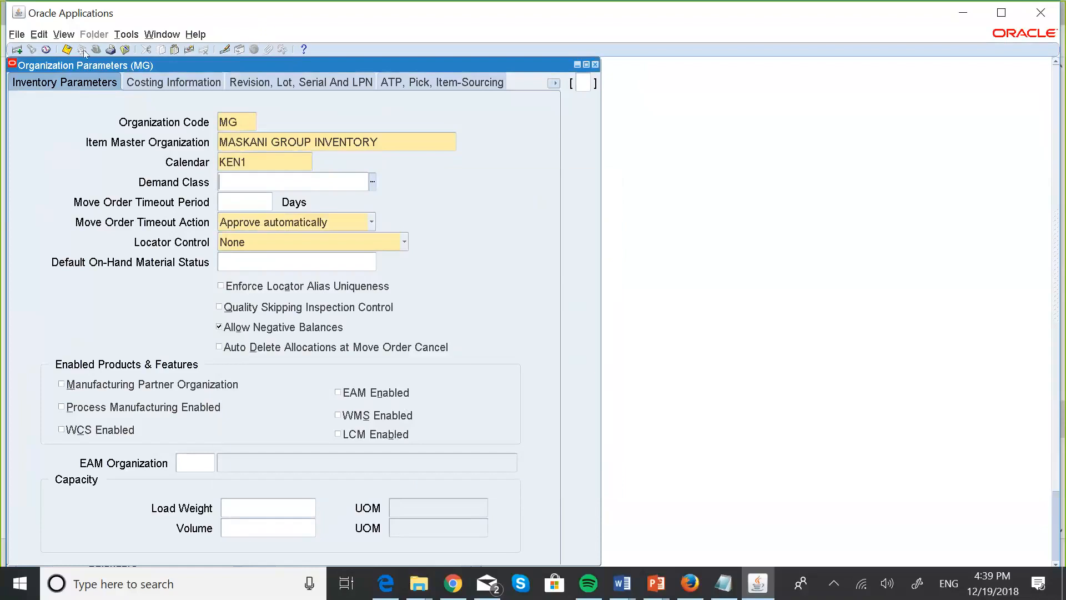
pyautogui.click(67, 49)
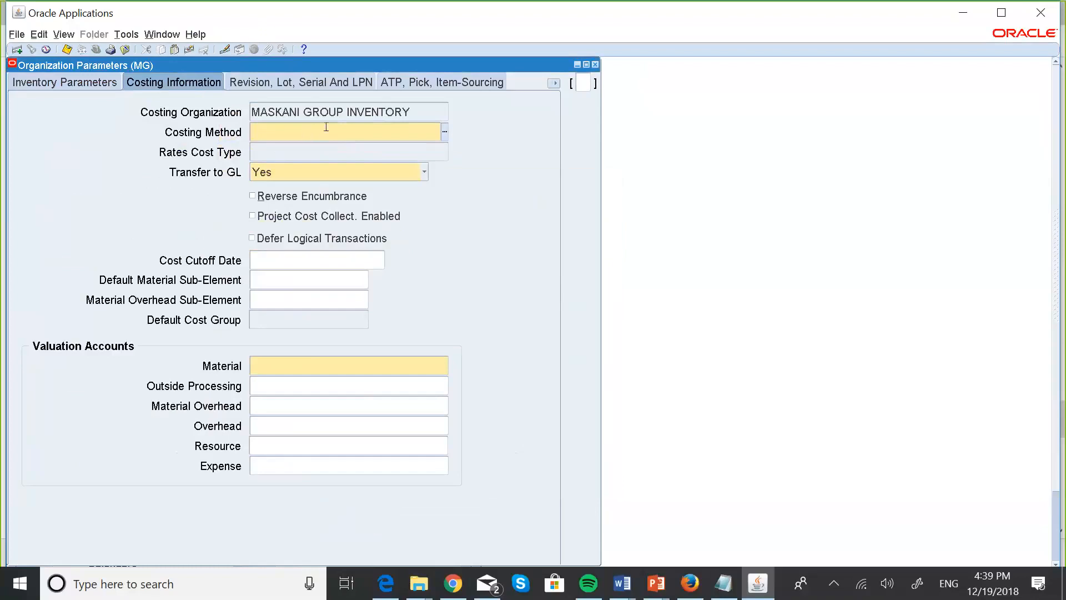
# Set the costing method to Standard and choose company 001 for the Material account.
pyautogui.write('S')
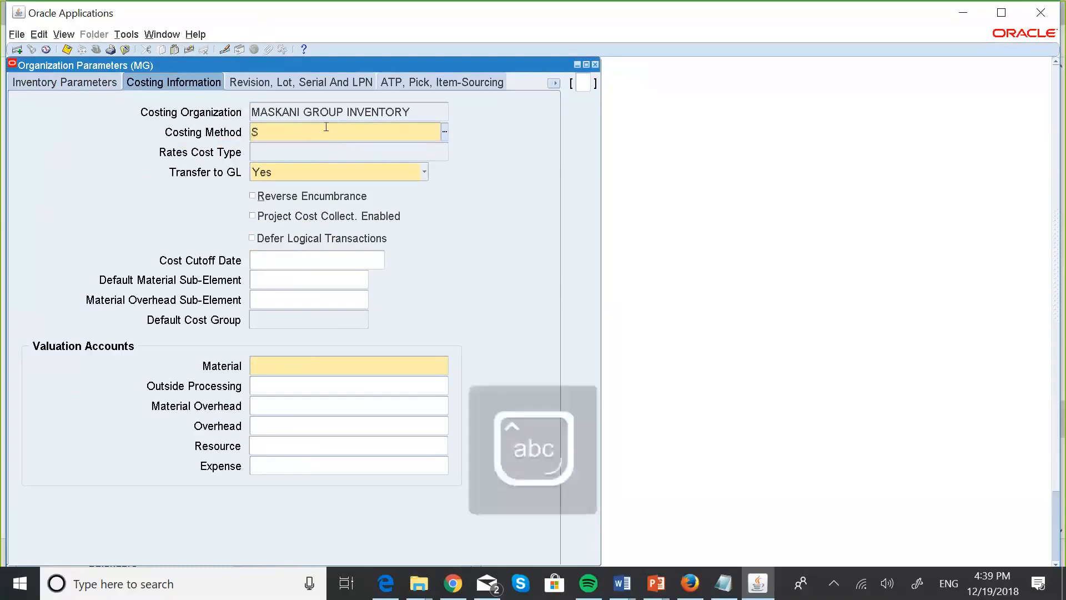
pyautogui.write('tand')
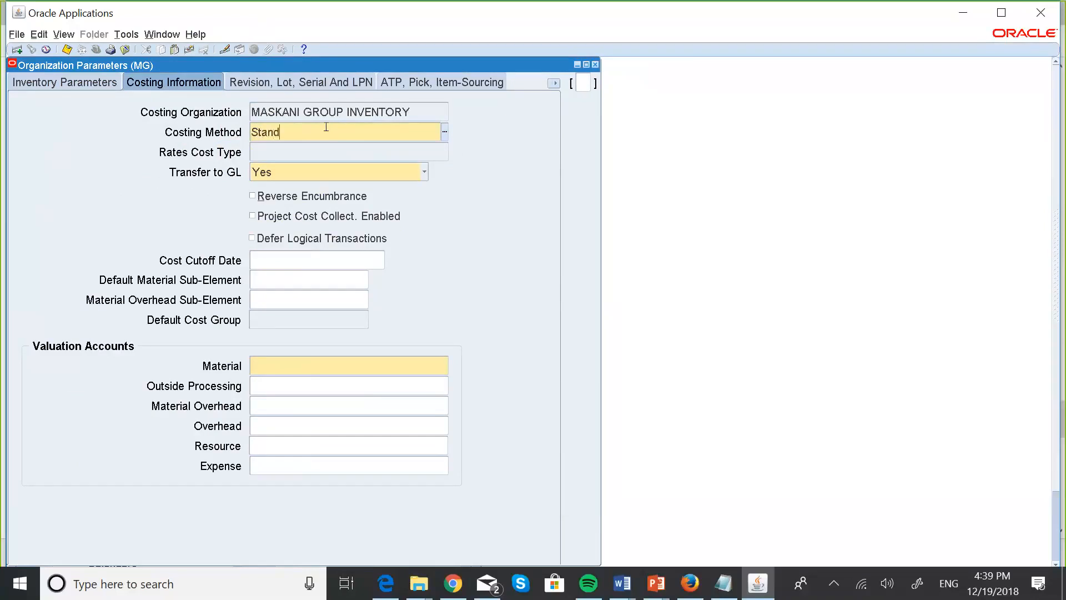
pyautogui.press('Tab')
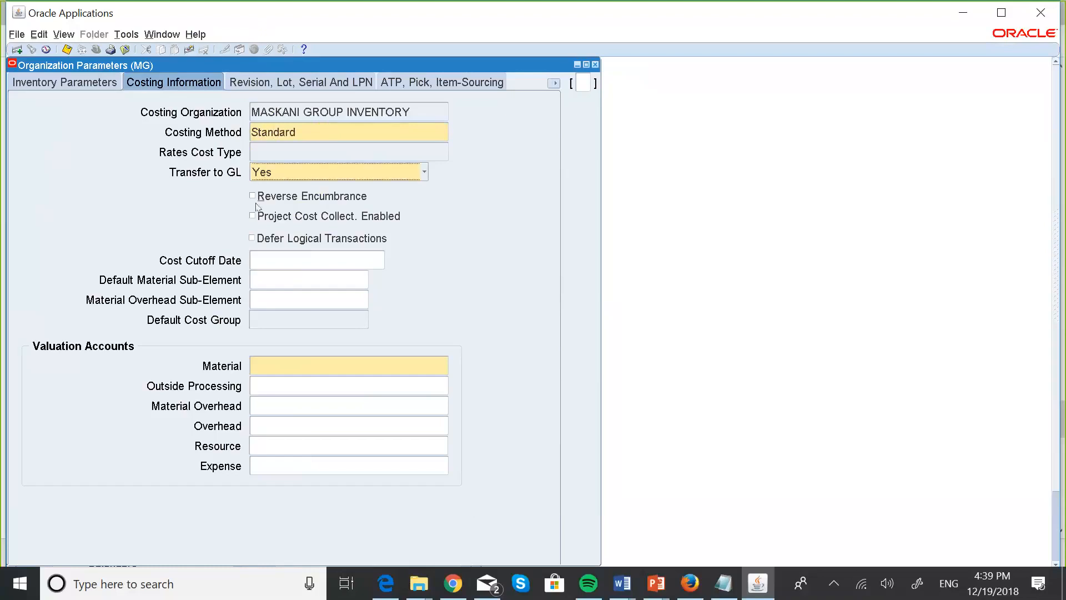
pyautogui.click(308, 362)
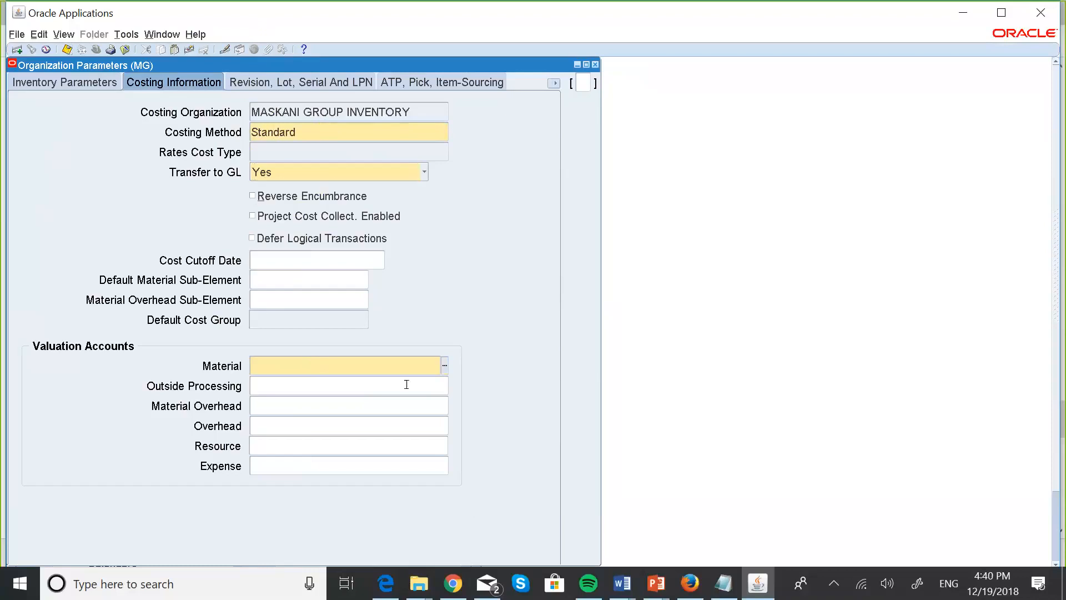
pyautogui.click(442, 365)
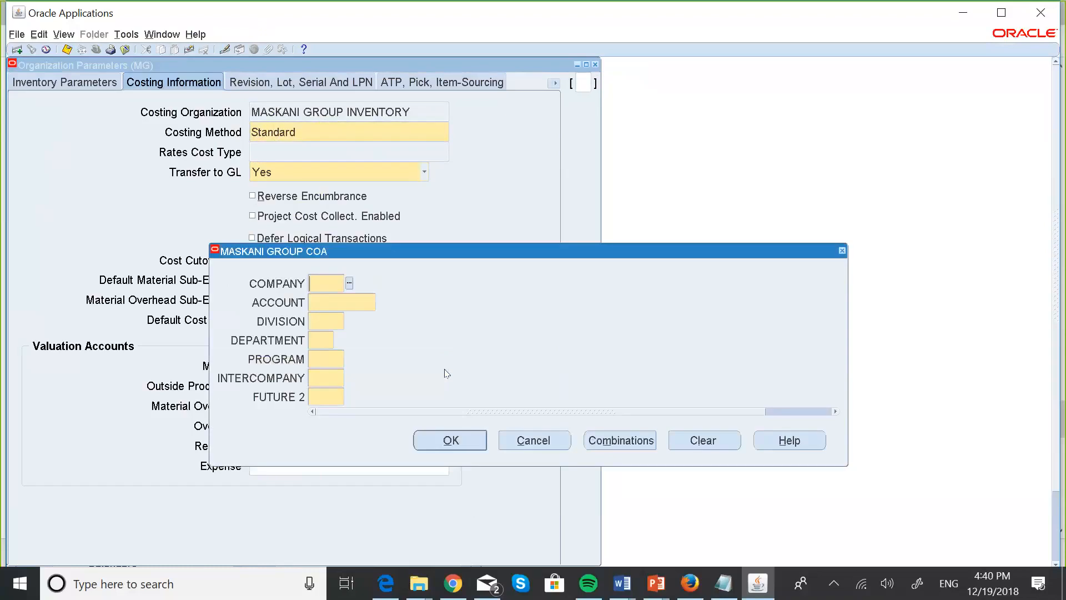
pyautogui.click(349, 284)
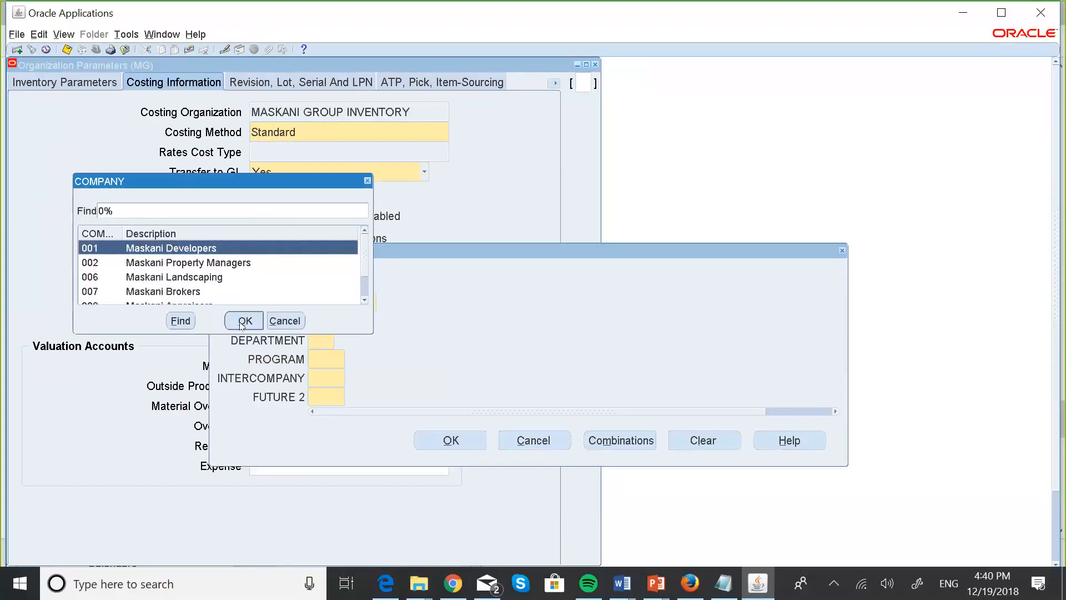
pyautogui.click(243, 321)
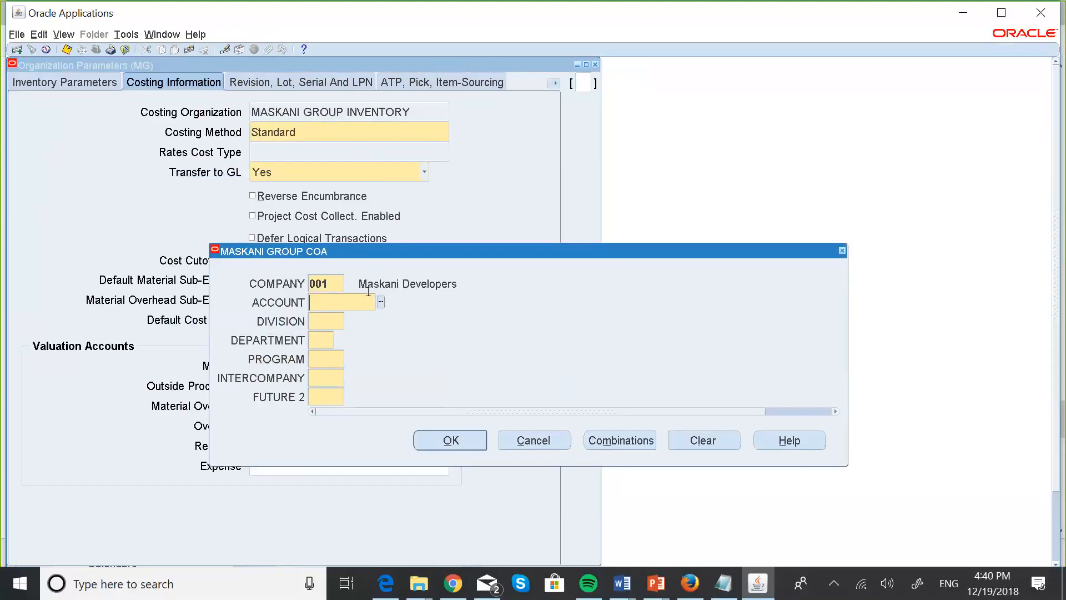
# Complete the Material account as 001.003000.000.00.000.000.000 using 003000 Retained Earnings and default segments.
pyautogui.click(381, 303)
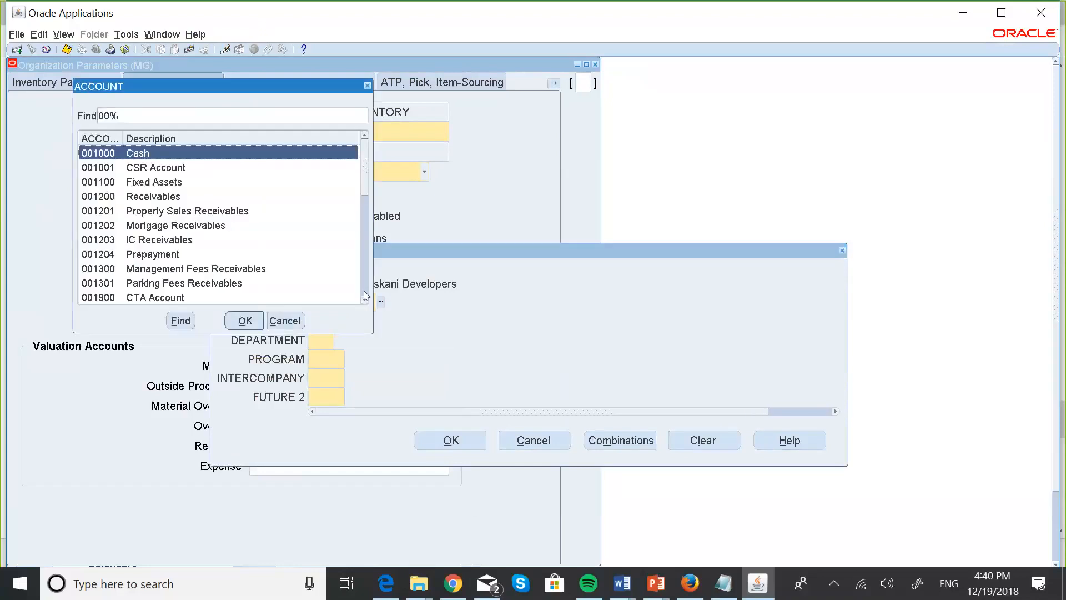
pyautogui.click(365, 300)
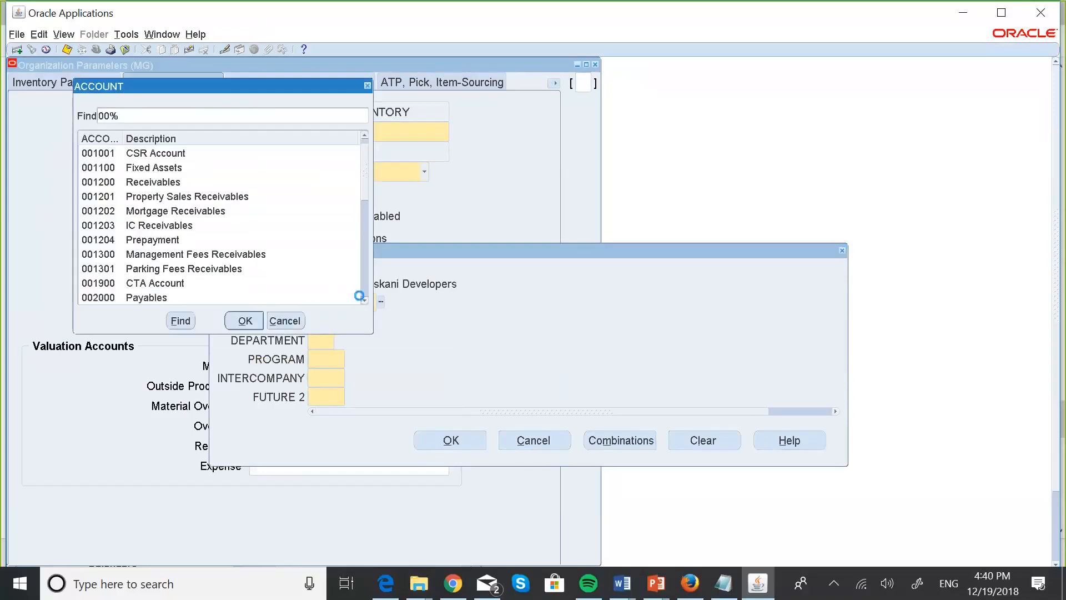
pyautogui.click(364, 300)
pyautogui.click(364, 301)
pyautogui.click(365, 300)
pyautogui.click(186, 282)
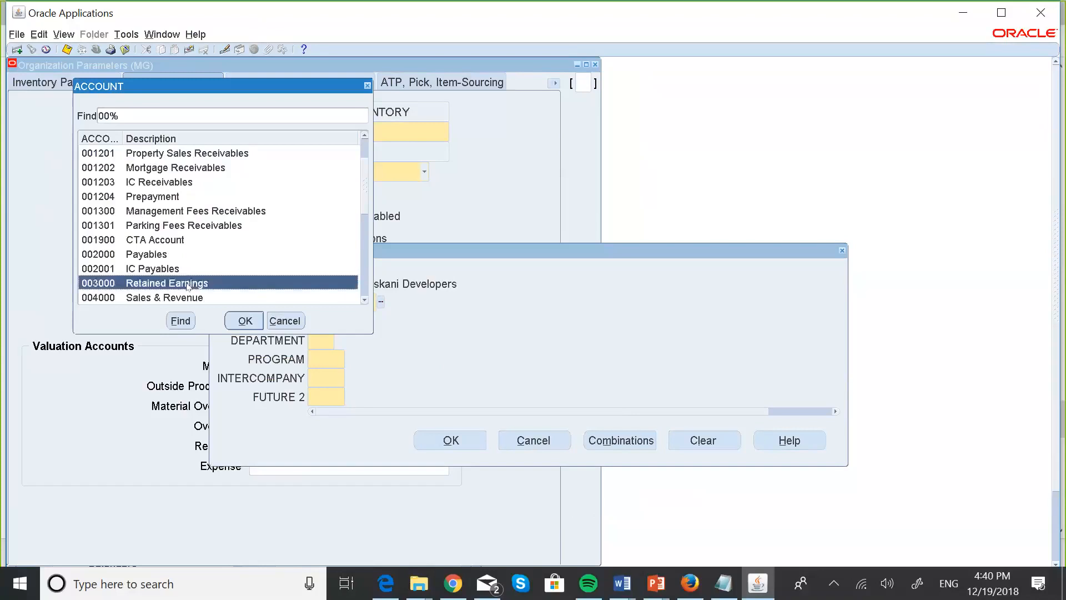
pyautogui.click(244, 317)
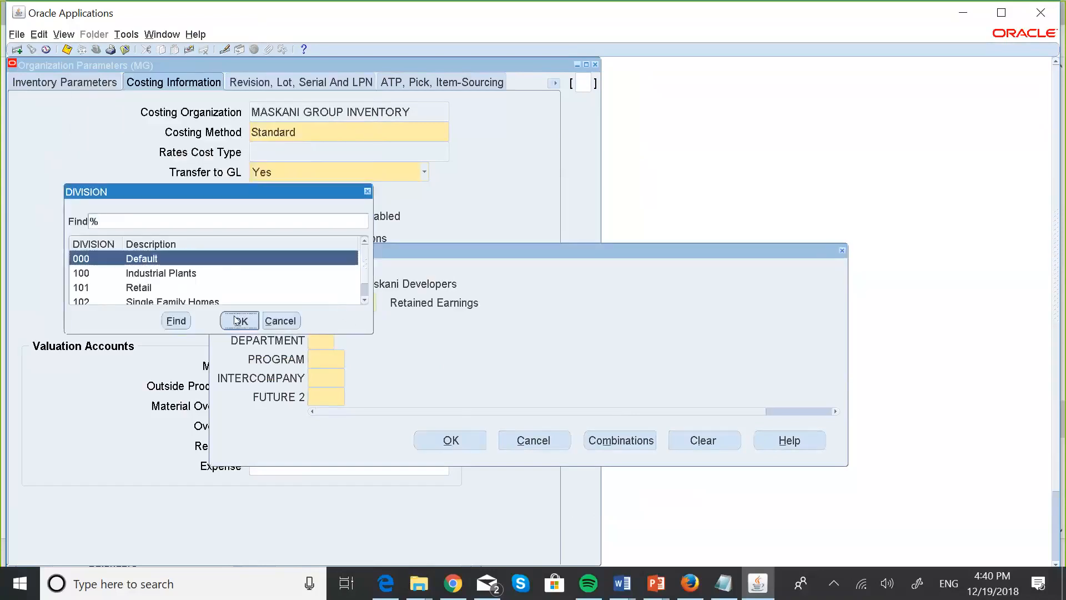
pyautogui.click(280, 320)
pyautogui.write('00')
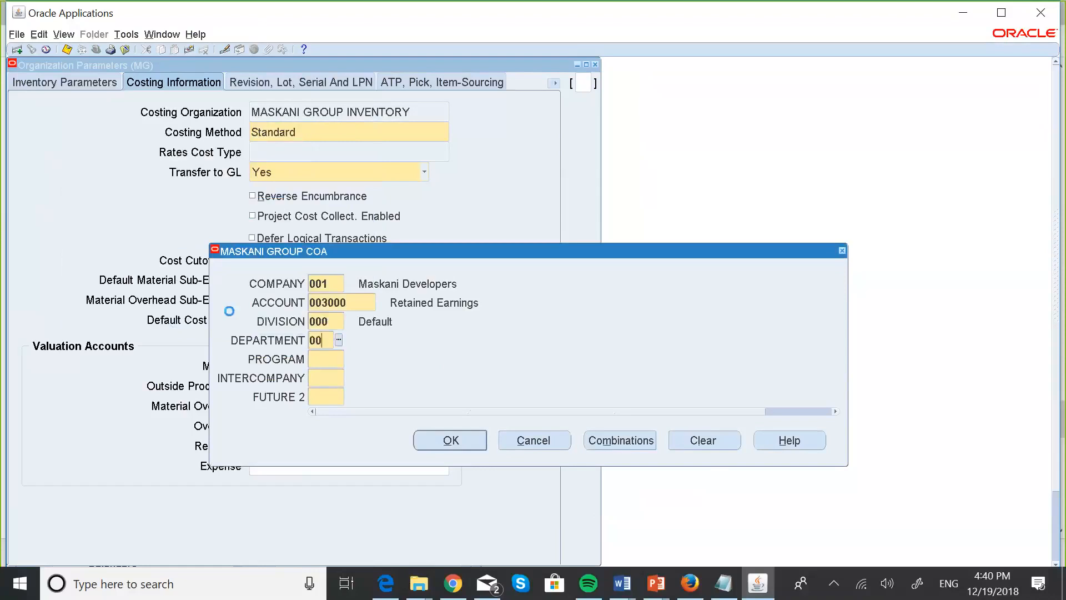
pyautogui.press('Tab')
pyautogui.write('0')
pyautogui.press('Tab')
pyautogui.write('0')
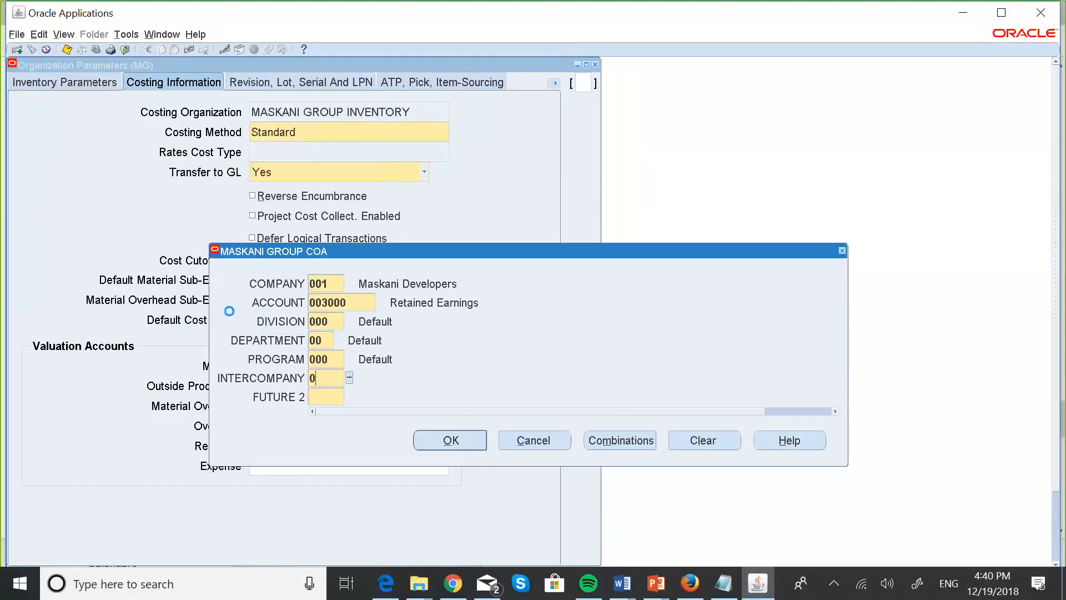
pyautogui.press('Tab')
pyautogui.click(441, 445)
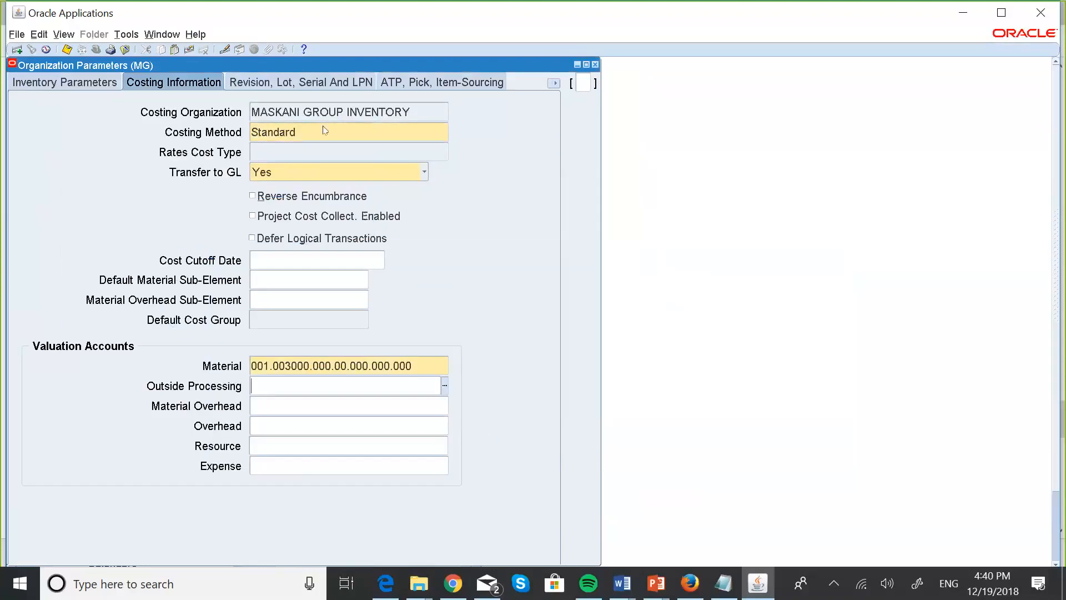
# Switch the organization parameters to the Revision, Lot, Serial And LPN tab.
pyautogui.click(299, 83)
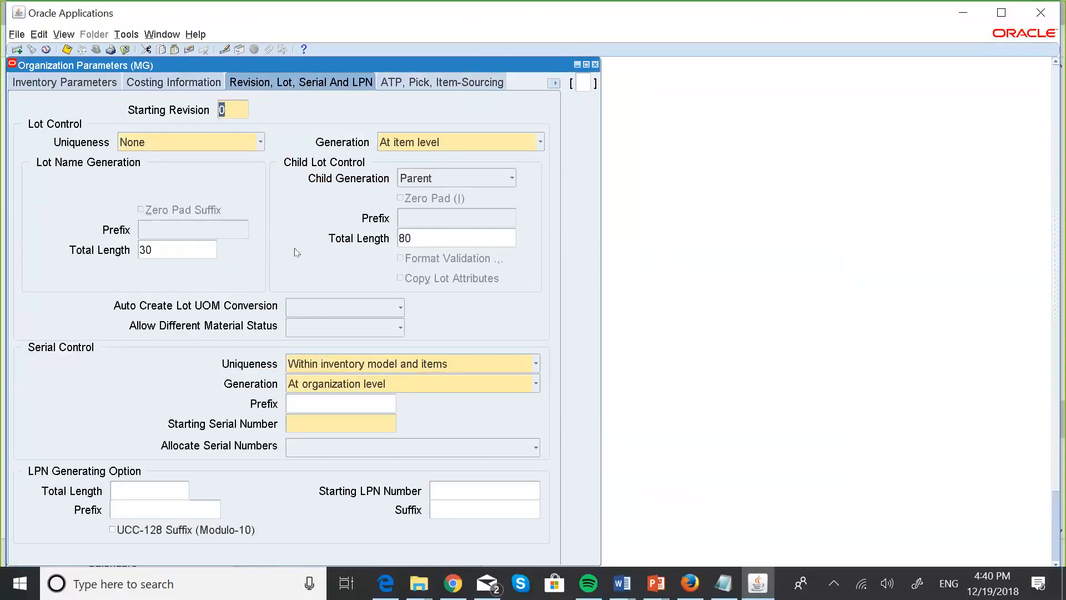
pyautogui.click(305, 422)
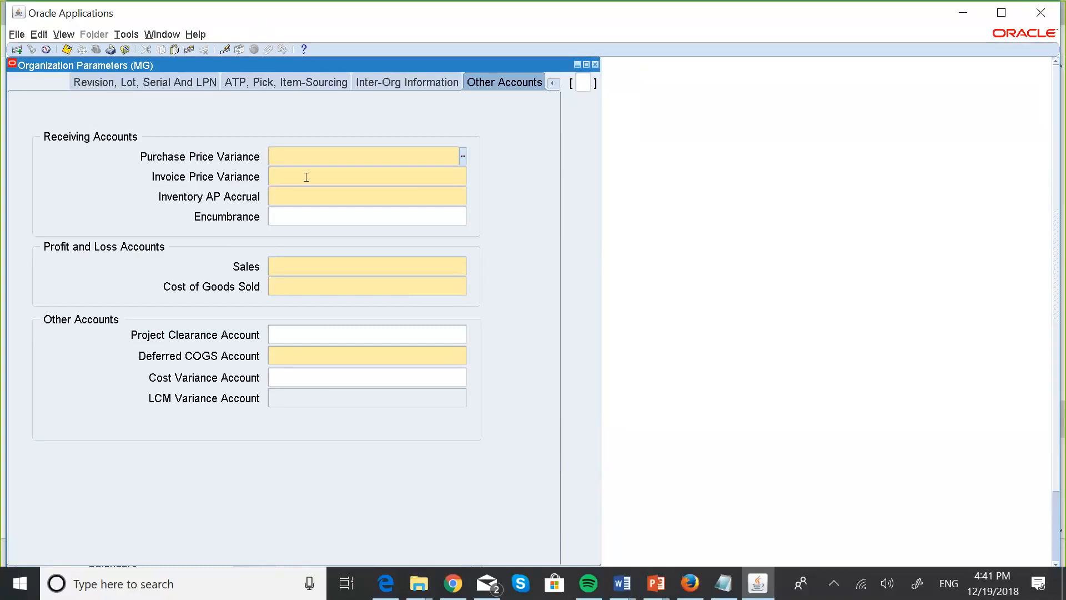
pyautogui.click(723, 583)
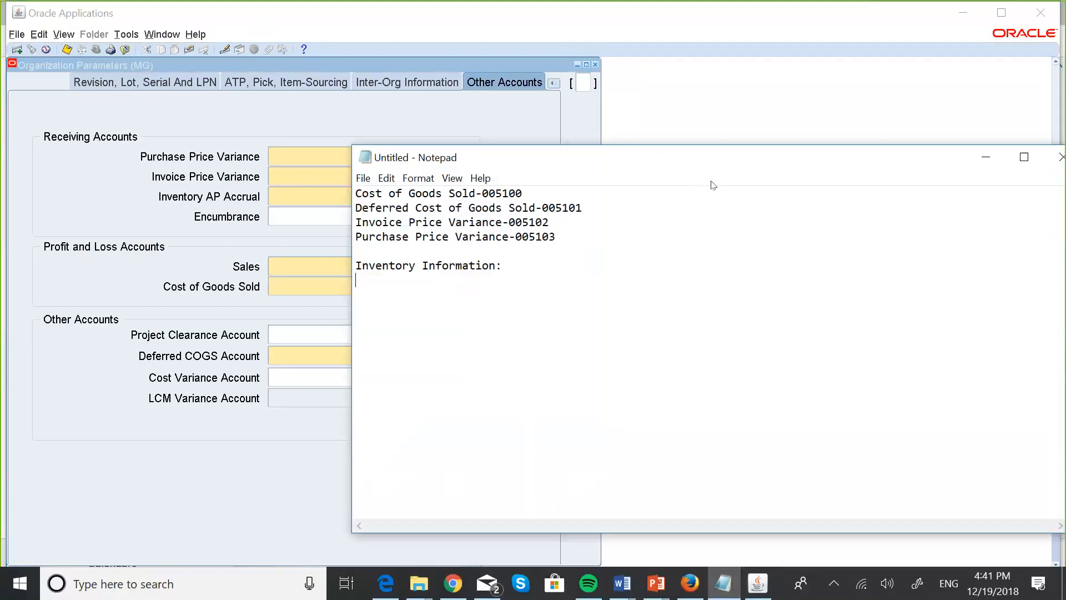
pyautogui.moveTo(751, 168); pyautogui.dragTo(841, 180)
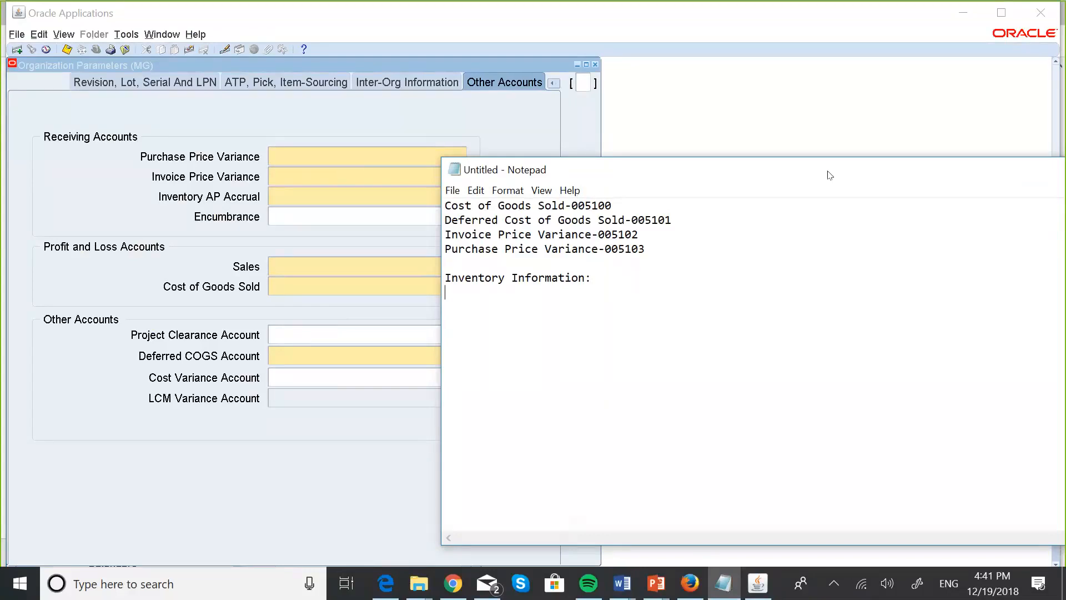
pyautogui.moveTo(1064, 165); pyautogui.dragTo(938, 139)
# Close the Organization Parameters form, confirming with Yes, and dismiss the Find Organization dialog.
pyautogui.click(945, 142)
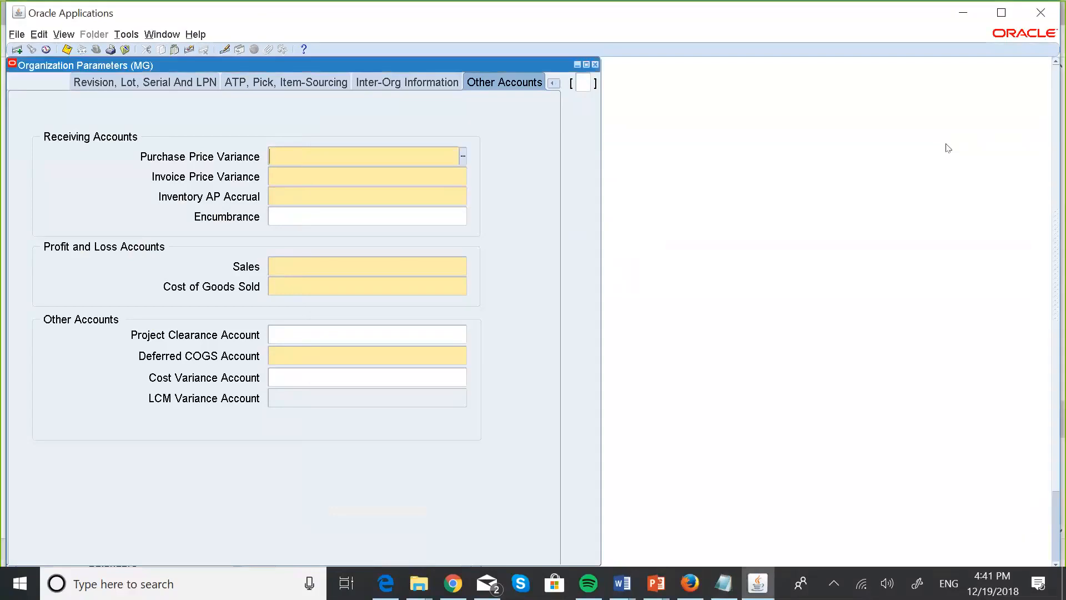
pyautogui.click(595, 65)
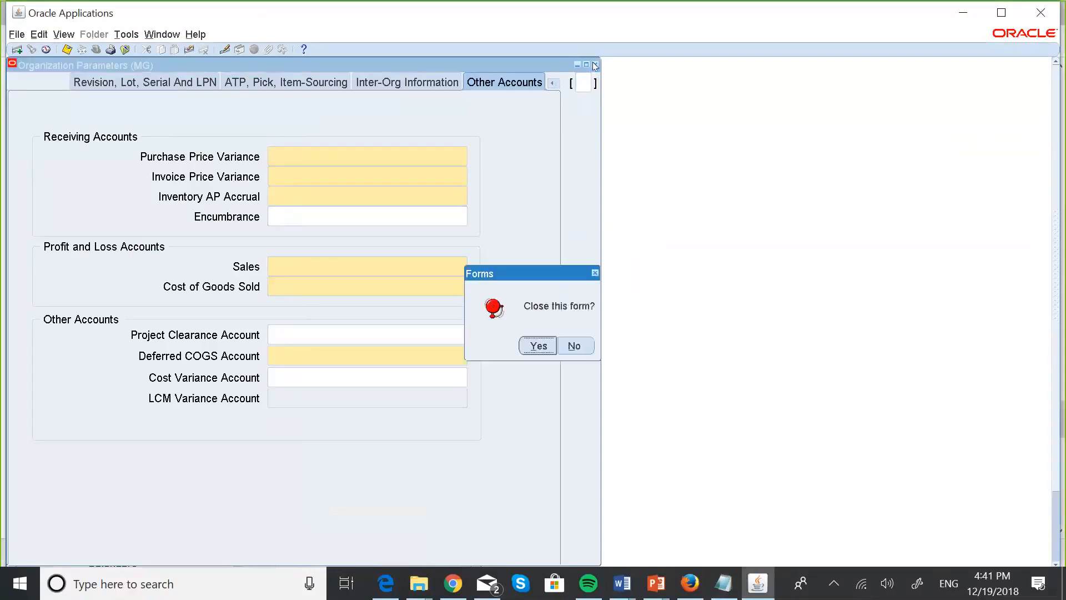
pyautogui.click(539, 346)
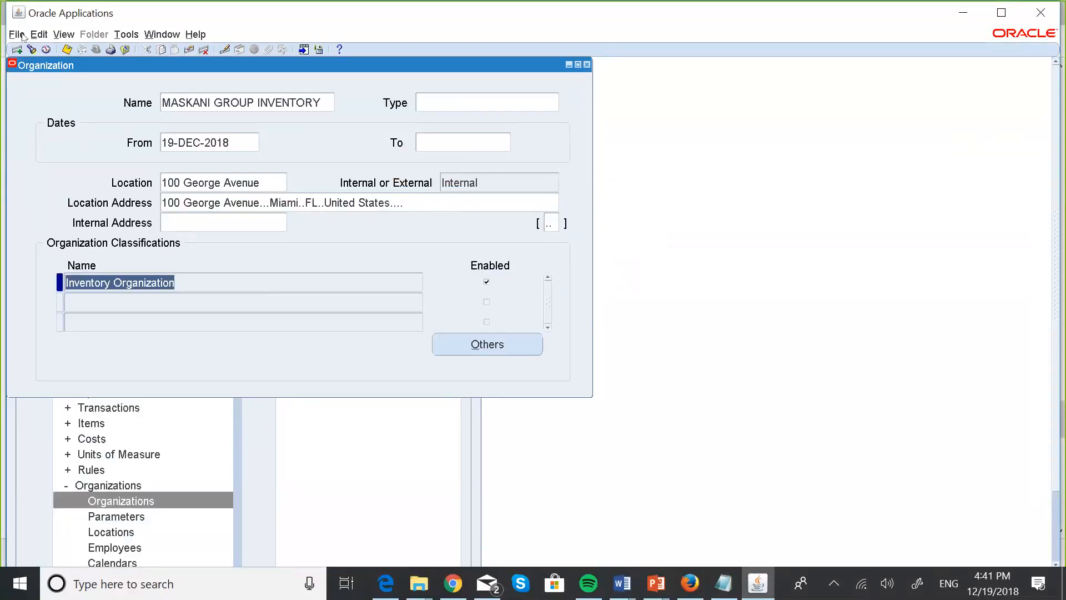
pyautogui.click(568, 64)
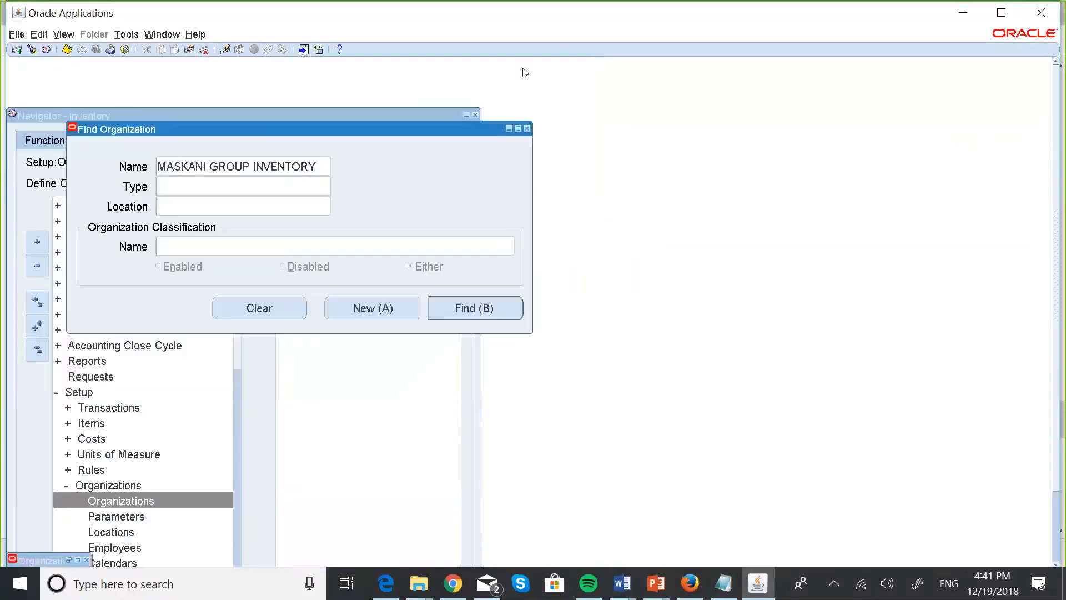
pyautogui.click(528, 129)
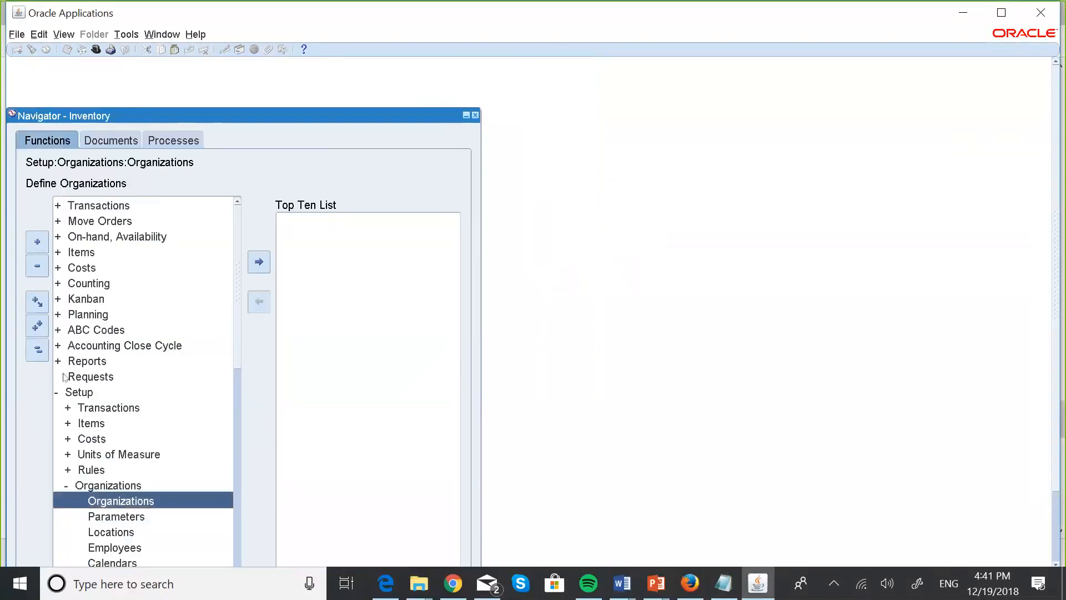
# Navigate Setup > Flexfields > Key > Values in the Navigator.
pyautogui.click(43, 358)
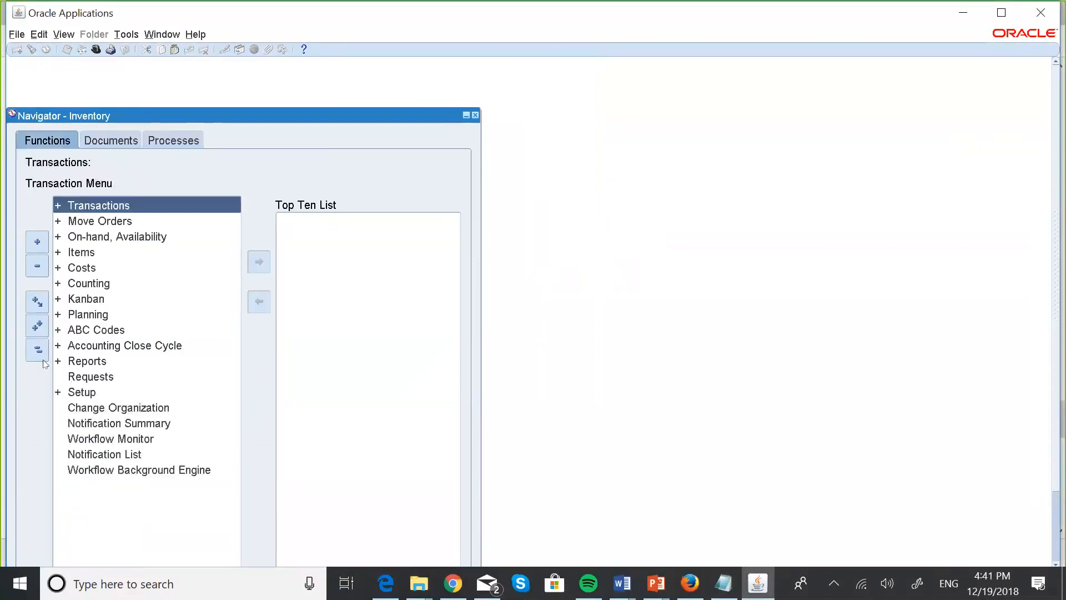
pyautogui.click(82, 392)
pyautogui.doubleClick(81, 392)
pyautogui.press('Down')
pyautogui.press('Down')
pyautogui.press('Down')
pyautogui.press('Down')
pyautogui.press('Down')
pyautogui.press('Down')
pyautogui.press('Down')
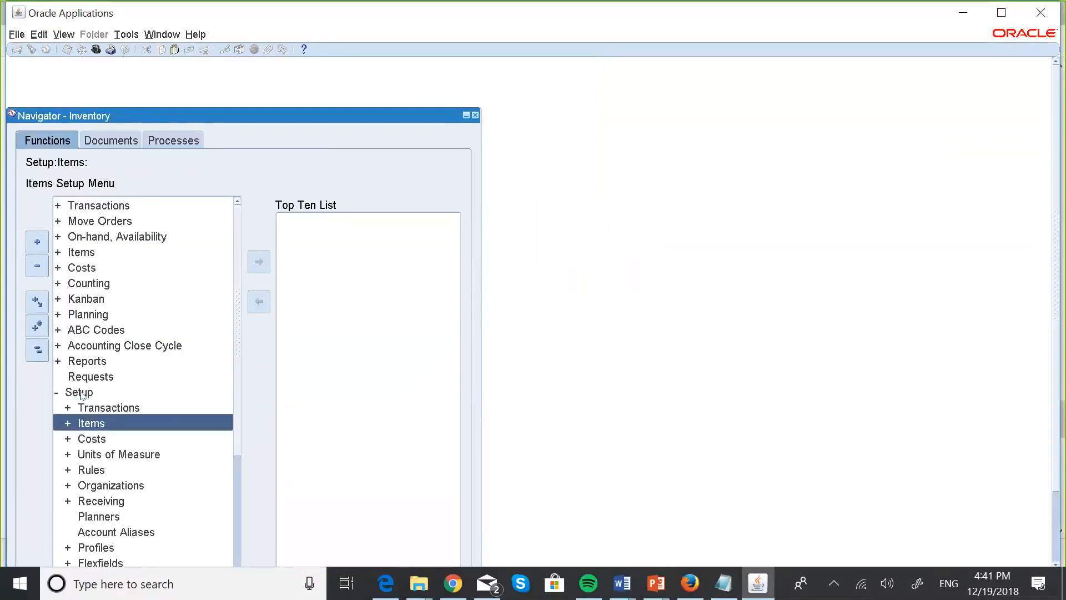
pyautogui.press('Down')
pyautogui.press('Down')
pyautogui.press('Down')
pyautogui.press('Down')
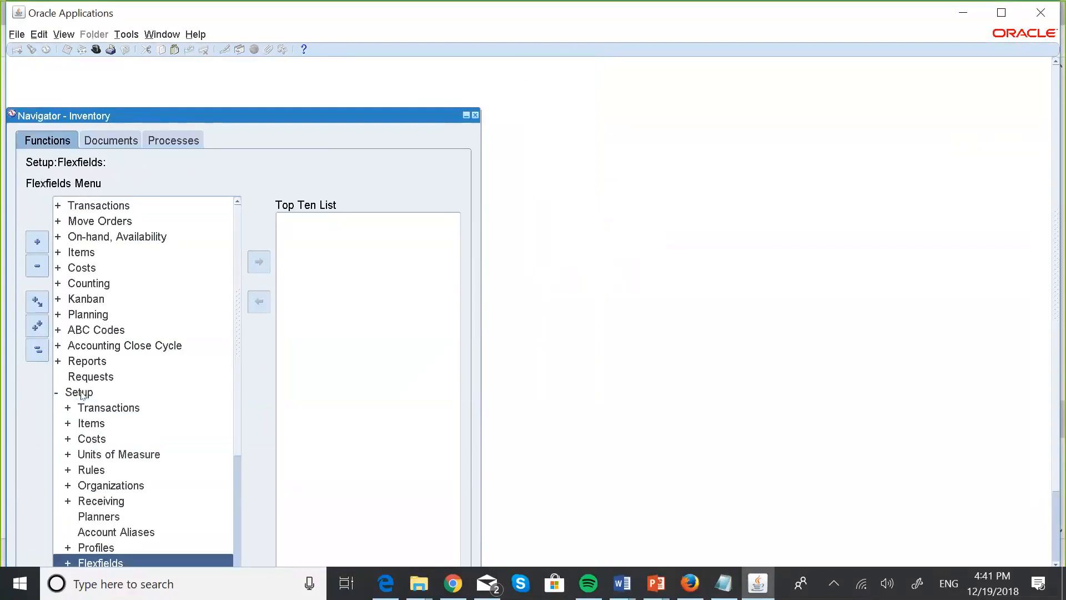
pyautogui.press('Return')
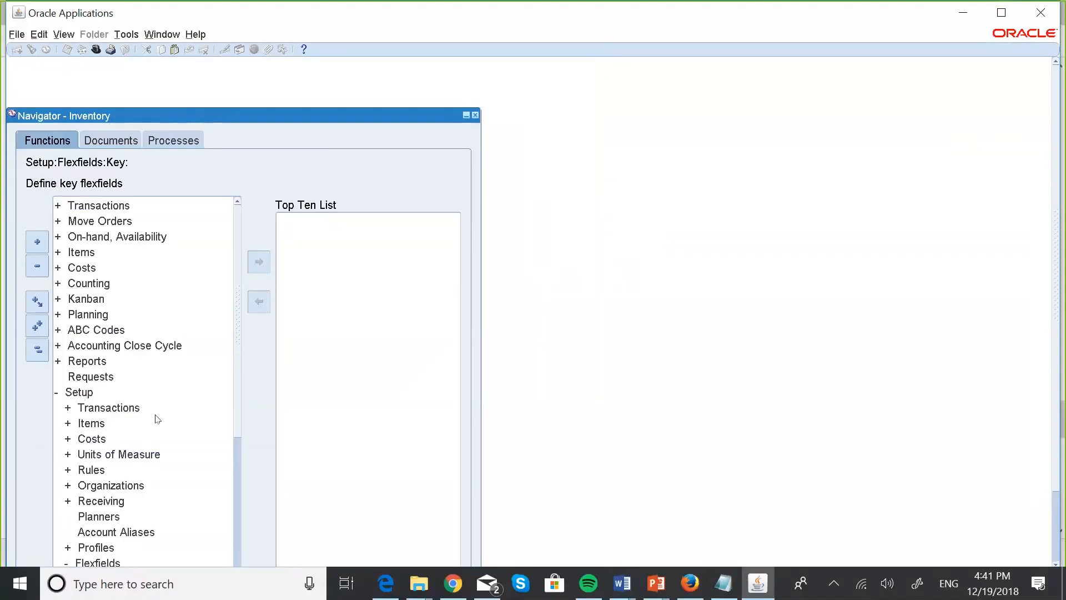
pyautogui.press('Return')
pyautogui.press('Down')
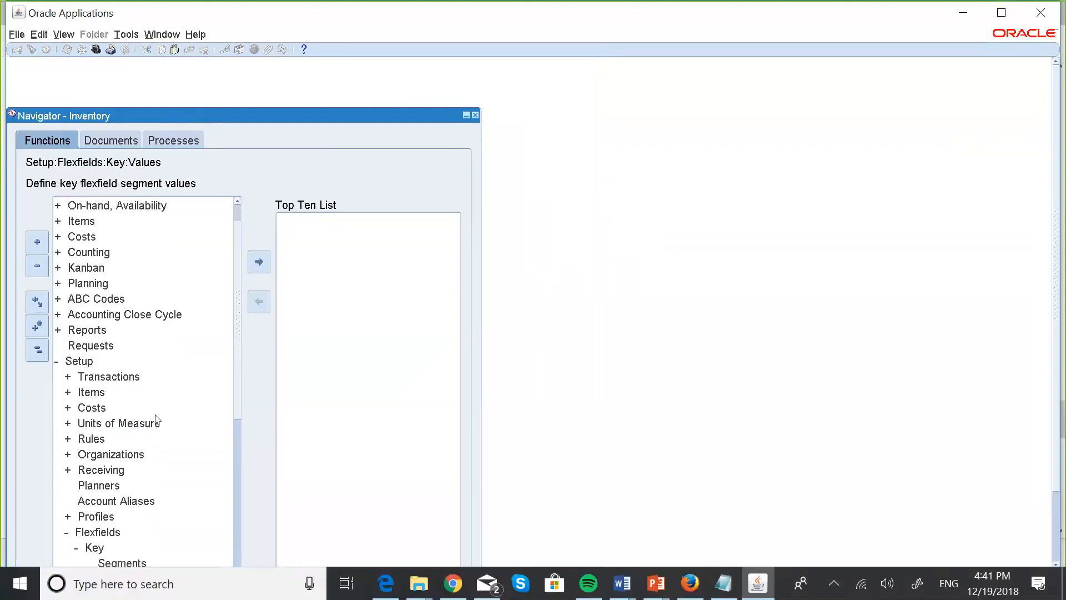
pyautogui.press('Return')
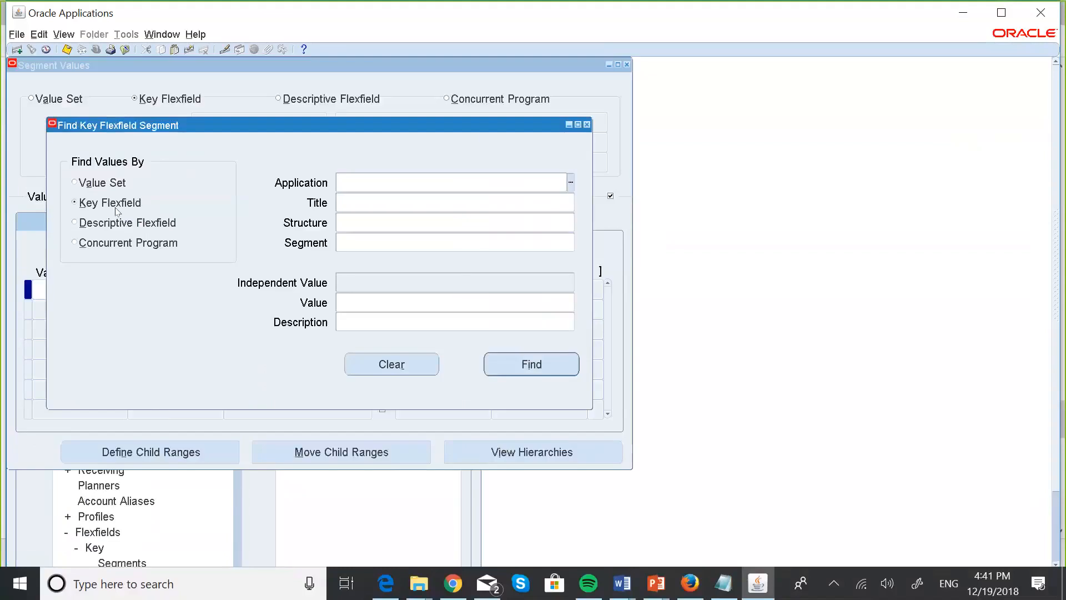
# Search by value set for MASKANI GROUP ACCOUNT and retrieve its values.
pyautogui.click(82, 183)
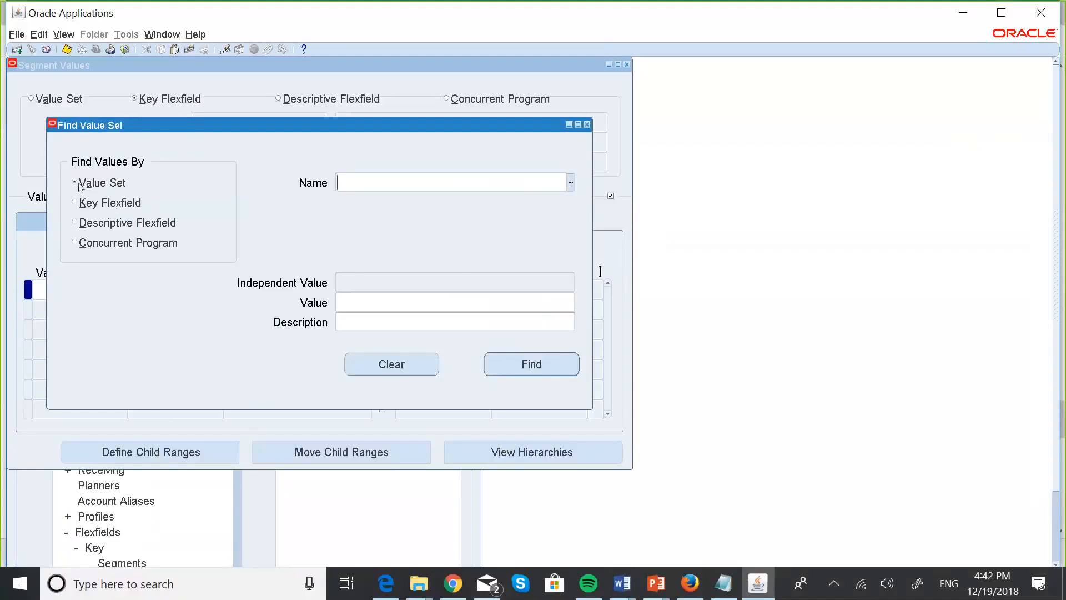
pyautogui.press('capslock')
pyautogui.write('MA')
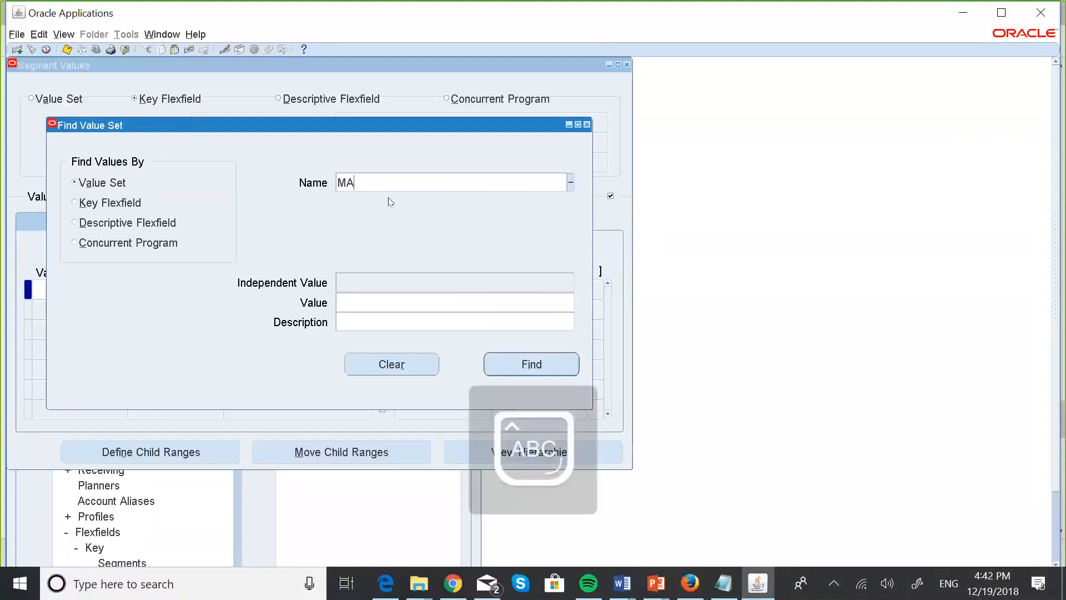
pyautogui.write('SK')
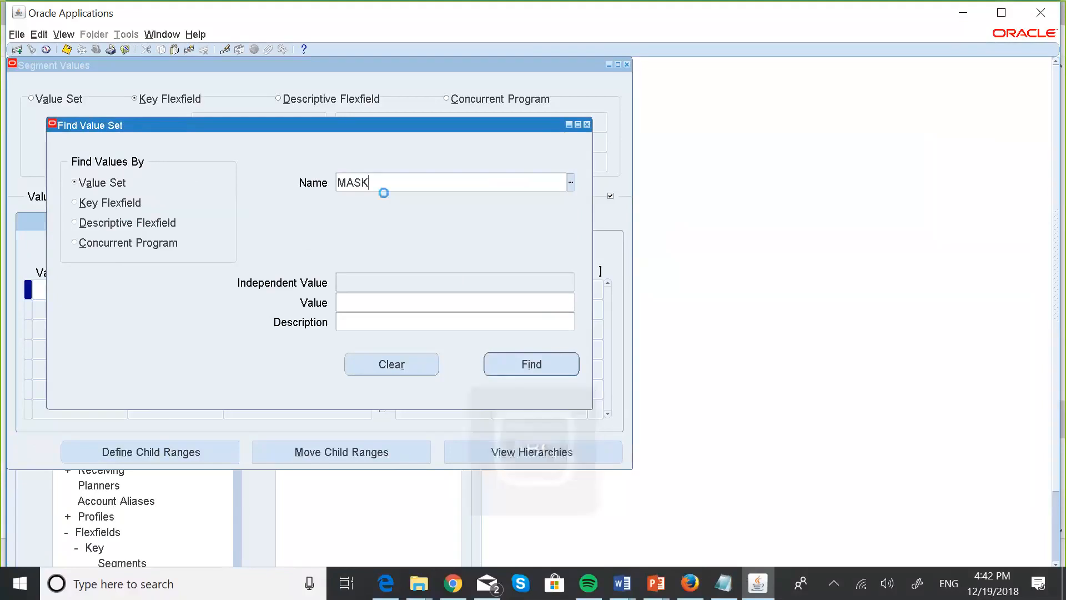
pyautogui.press('Tab')
pyautogui.click(543, 422)
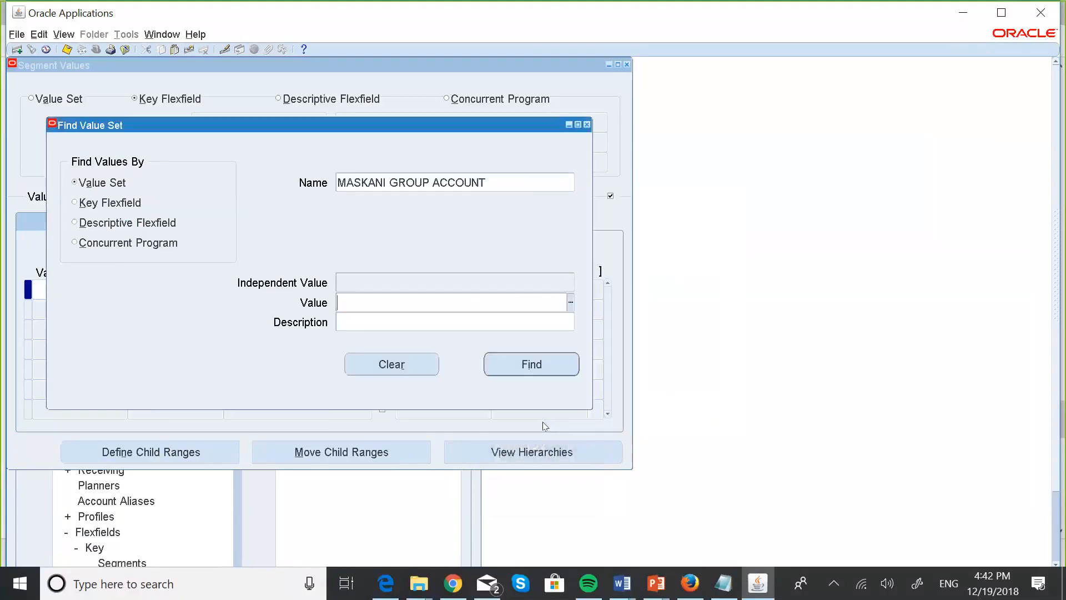
pyautogui.click(534, 364)
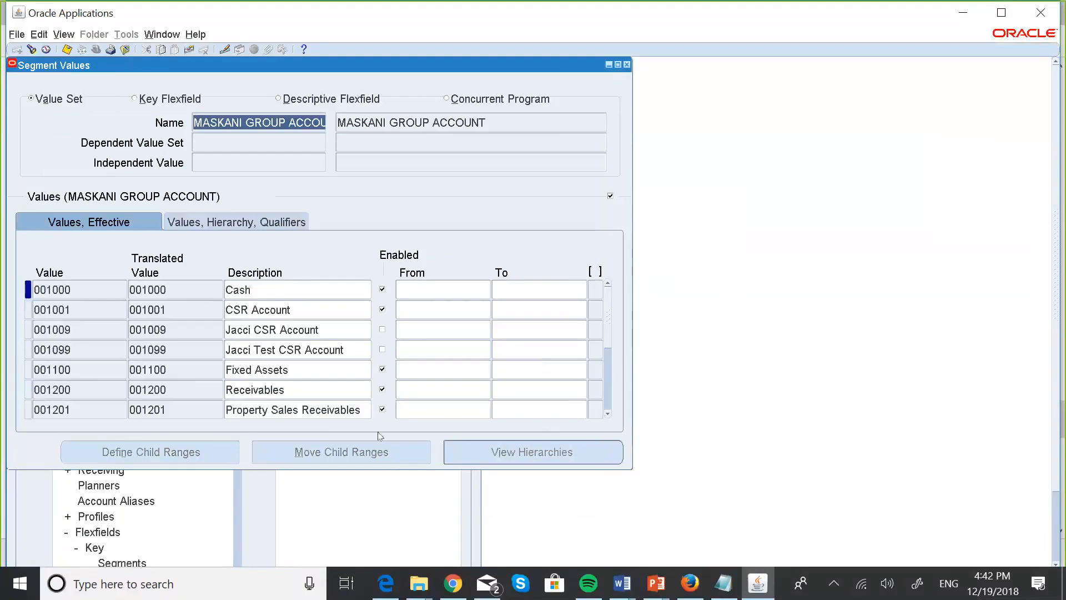
# Insert a new value row after 001100 and place the account notes beside the Oracle form.
pyautogui.click(63, 371)
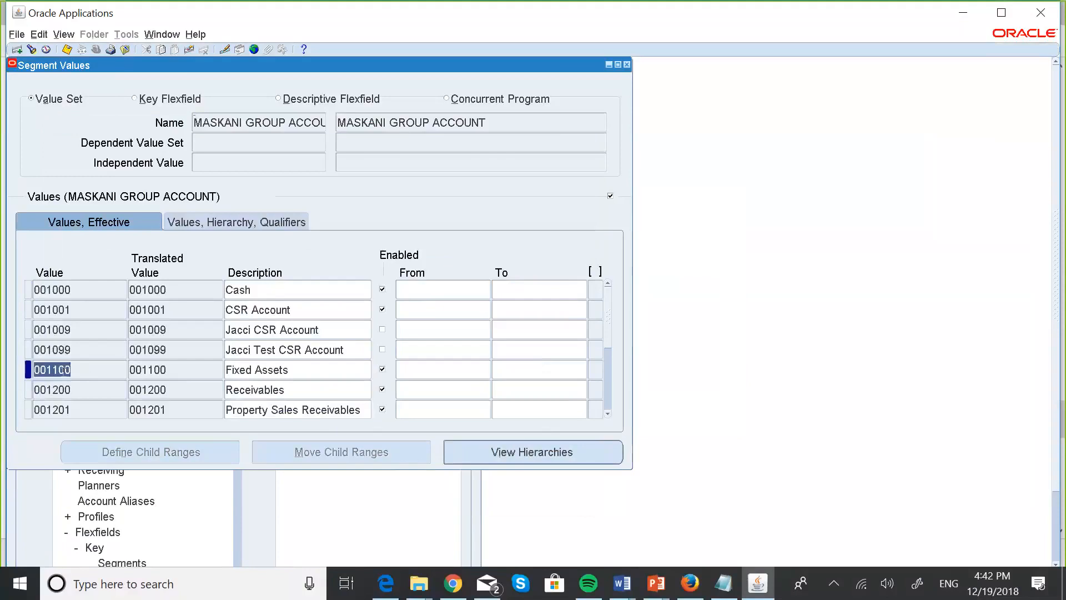
pyautogui.hotkey('ctrl', 'Down')
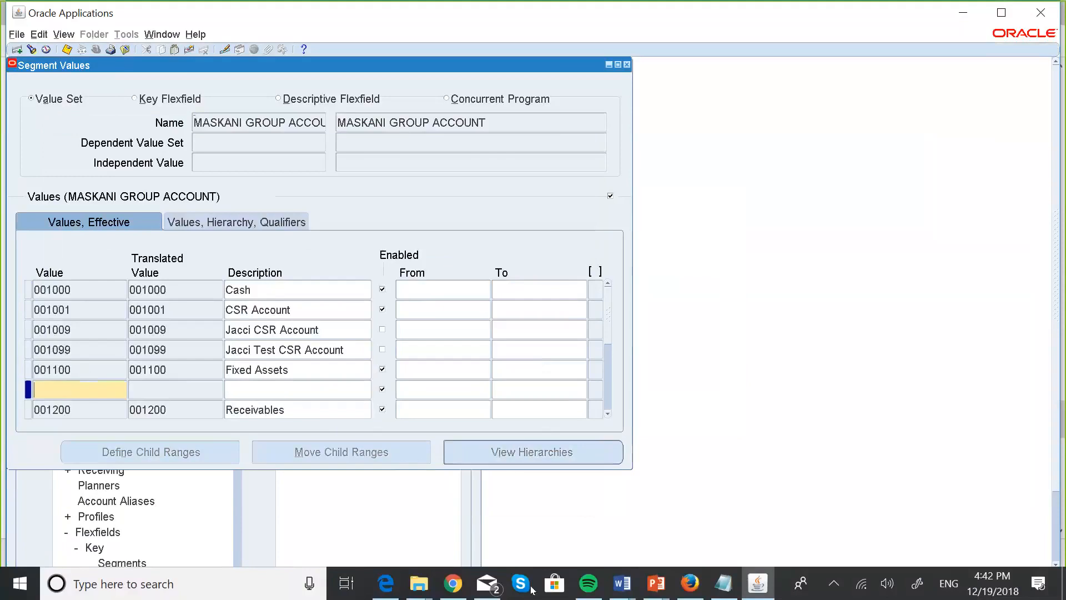
pyautogui.click(731, 584)
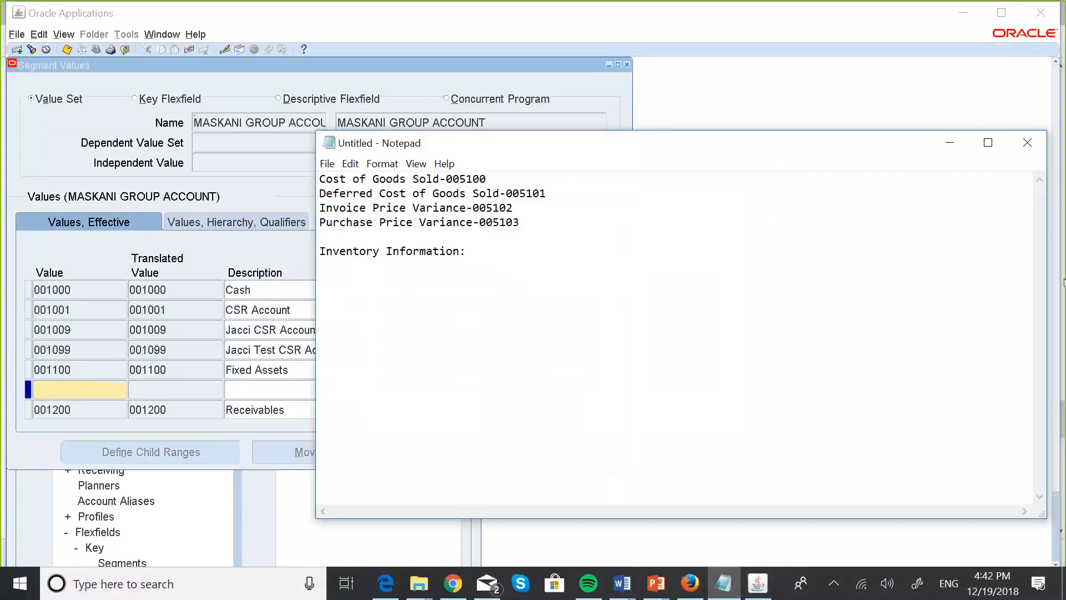
pyautogui.press('super+Right')
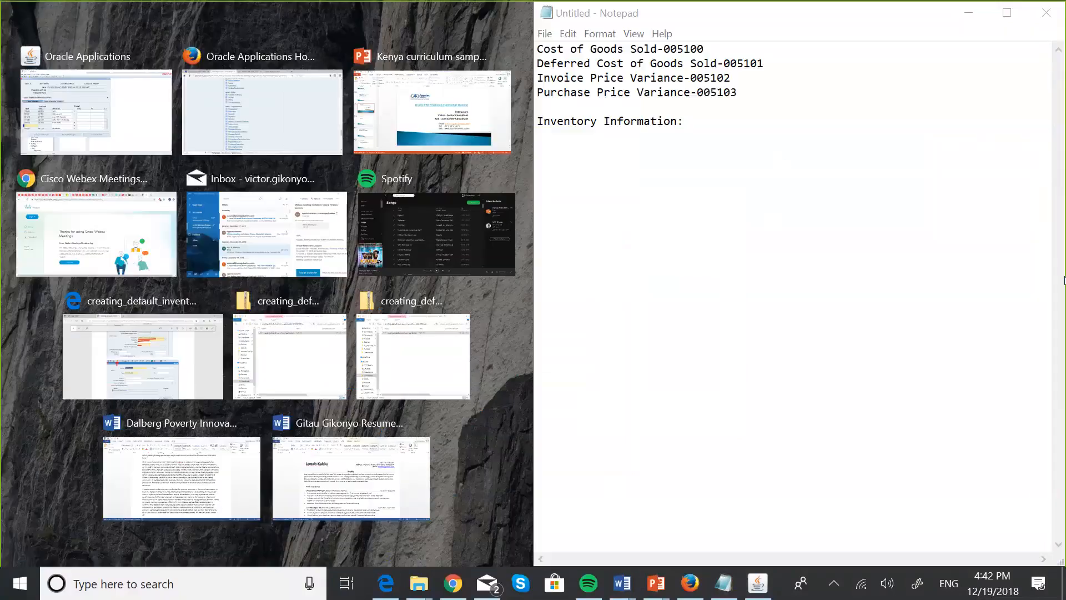
pyautogui.click(142, 135)
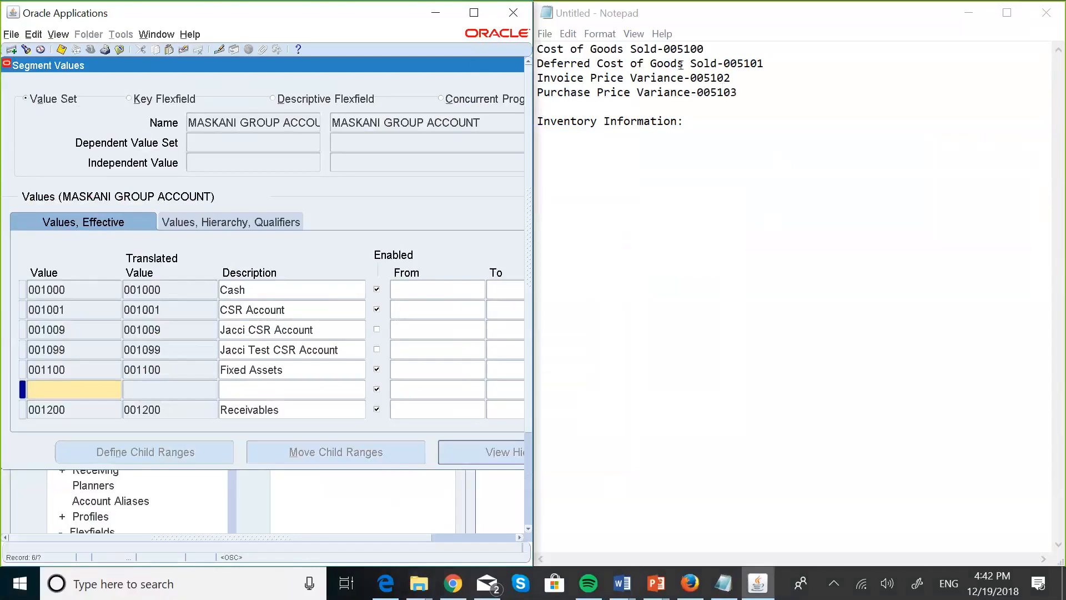
pyautogui.click(954, 18)
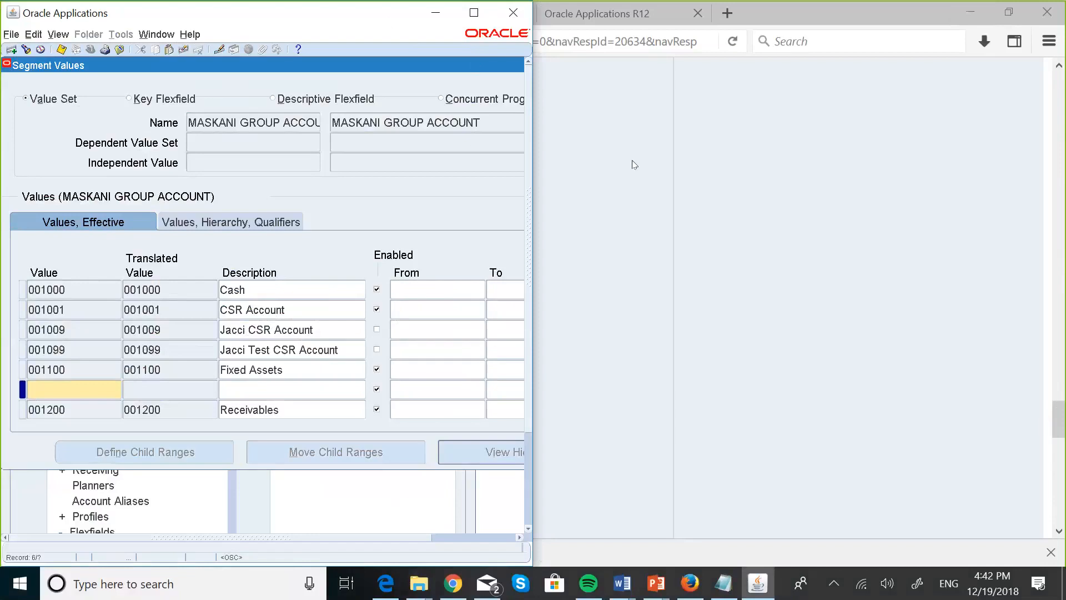
pyautogui.press('super+Right')
pyautogui.click(565, 135)
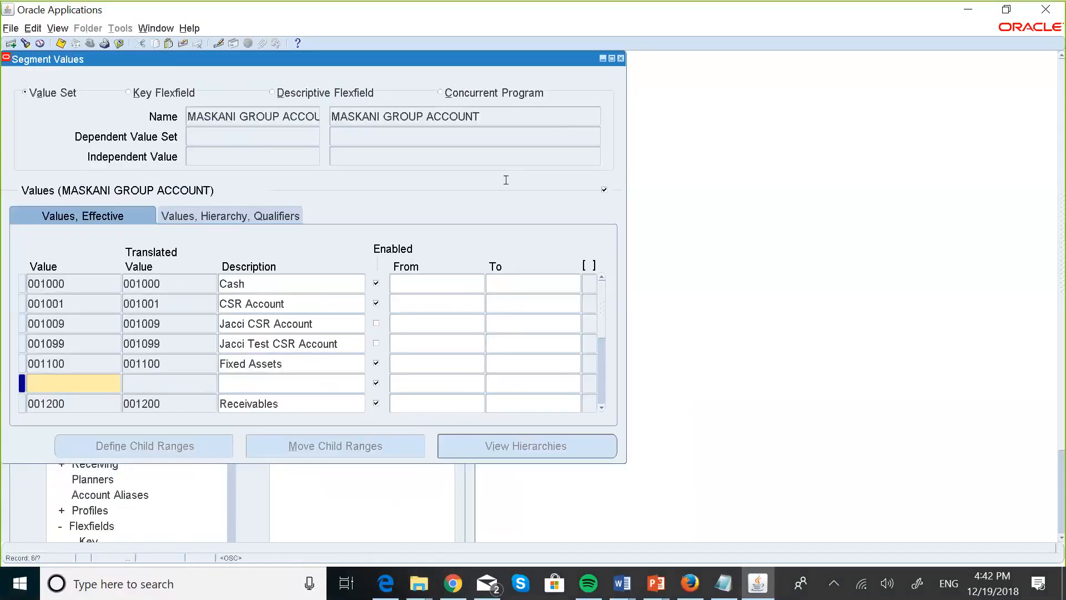
pyautogui.click(720, 583)
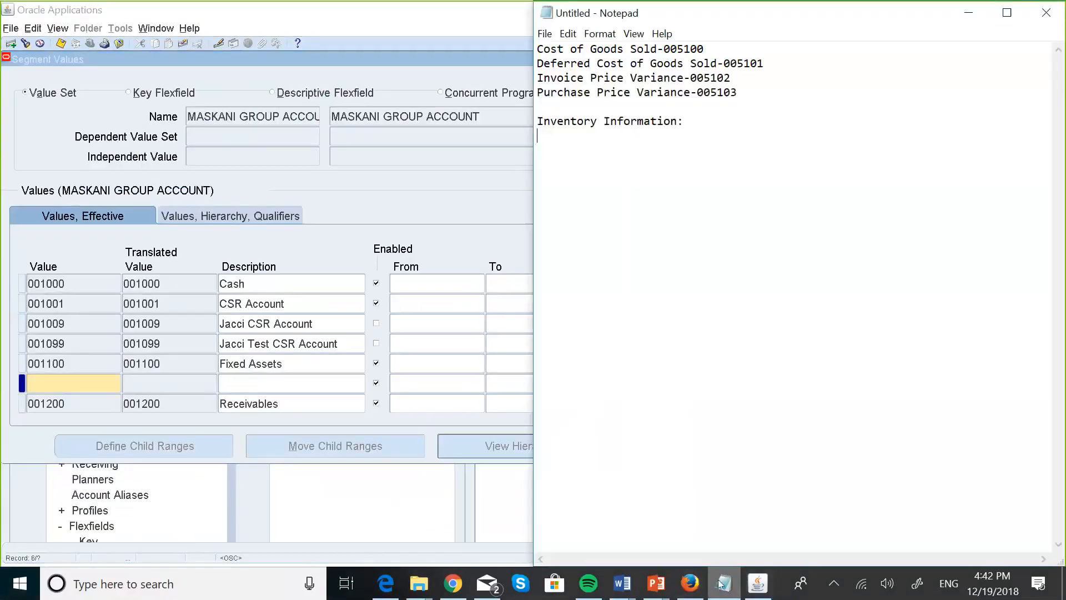
pyautogui.click(52, 373)
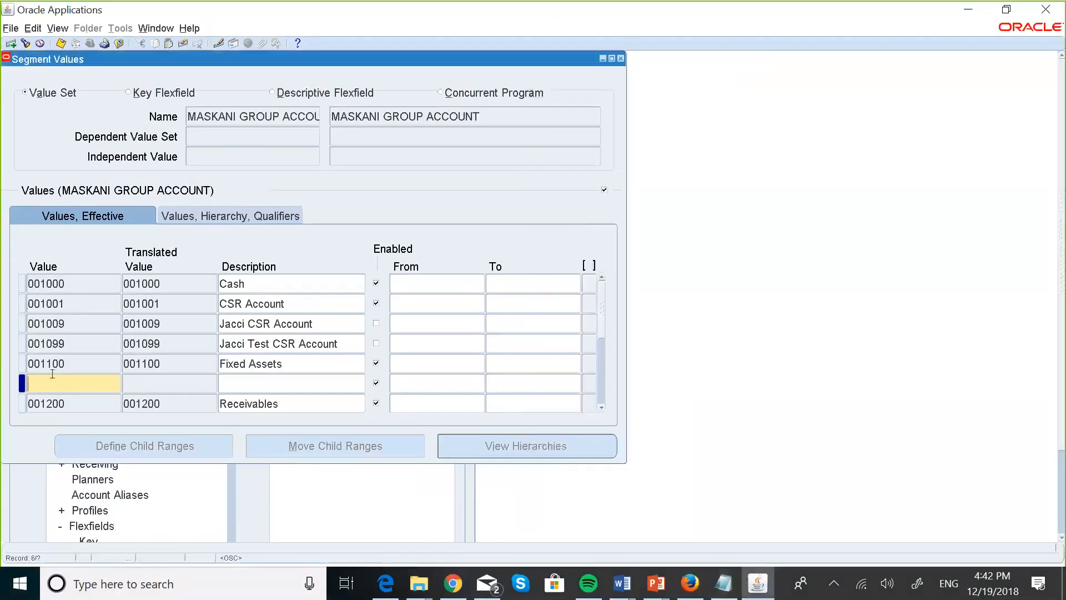
# Enter value 005100 with description Cost of Goods Sold.
pyautogui.write('0050')
pyautogui.click(718, 593)
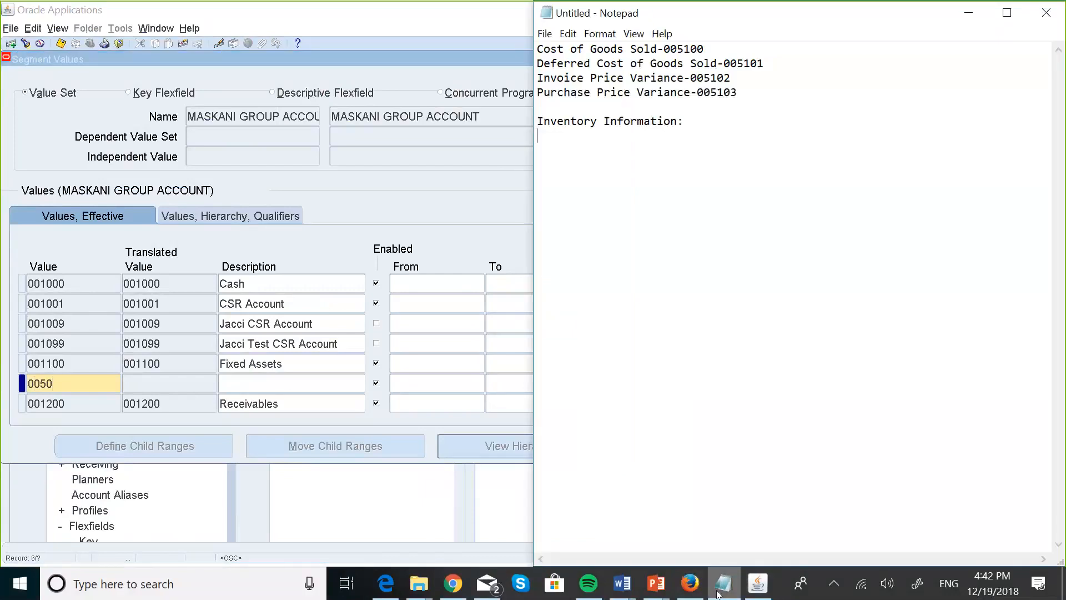
pyautogui.click(80, 384)
pyautogui.press('BackSpace')
pyautogui.write('100')
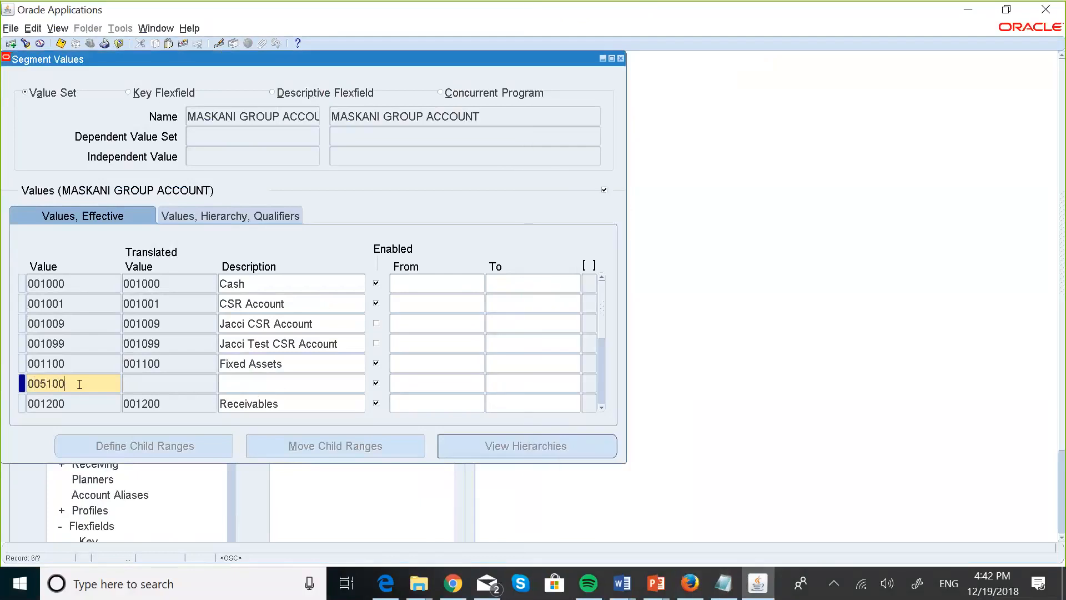
pyautogui.click(263, 382)
pyautogui.write('Cost of Goods')
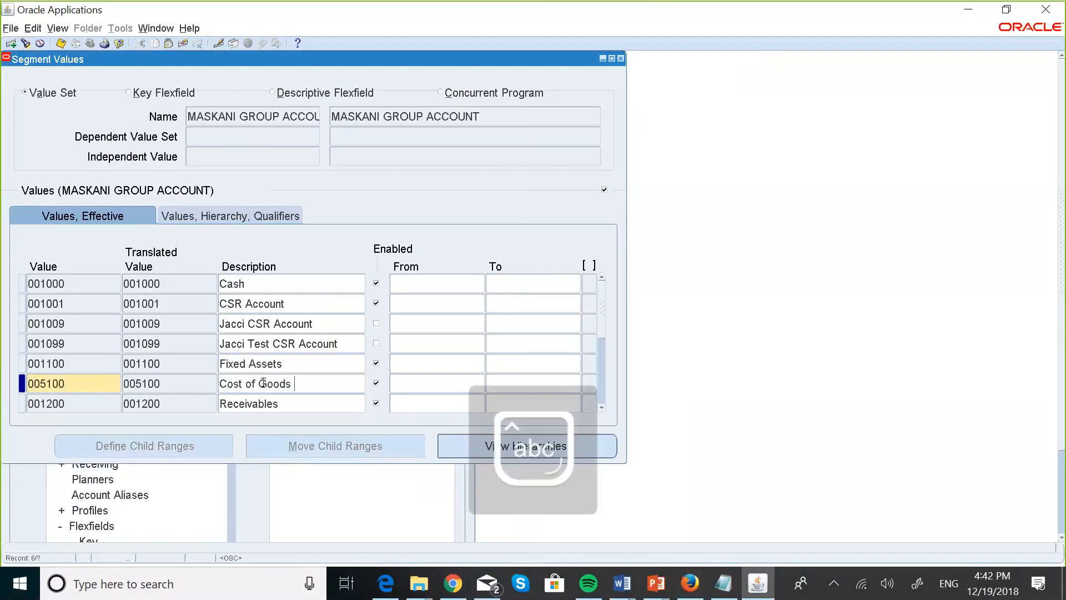
pyautogui.press('capslock')
pyautogui.write('S')
pyautogui.press('capslock')
pyautogui.write('old')
# Give 005100 the Expense qualifier and start a new blank row.
pyautogui.click(203, 216)
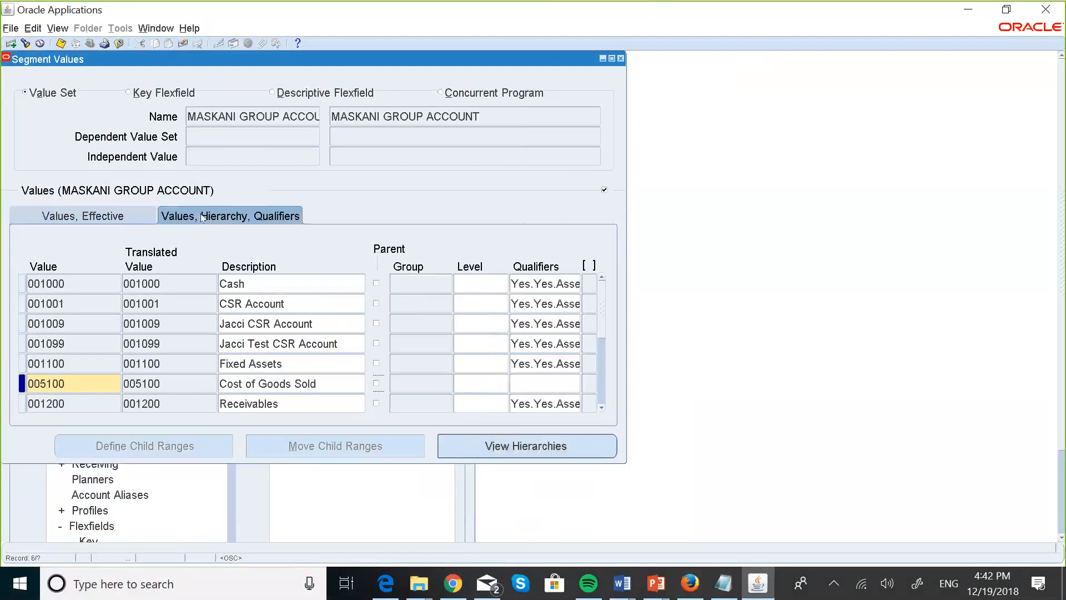
pyautogui.click(537, 387)
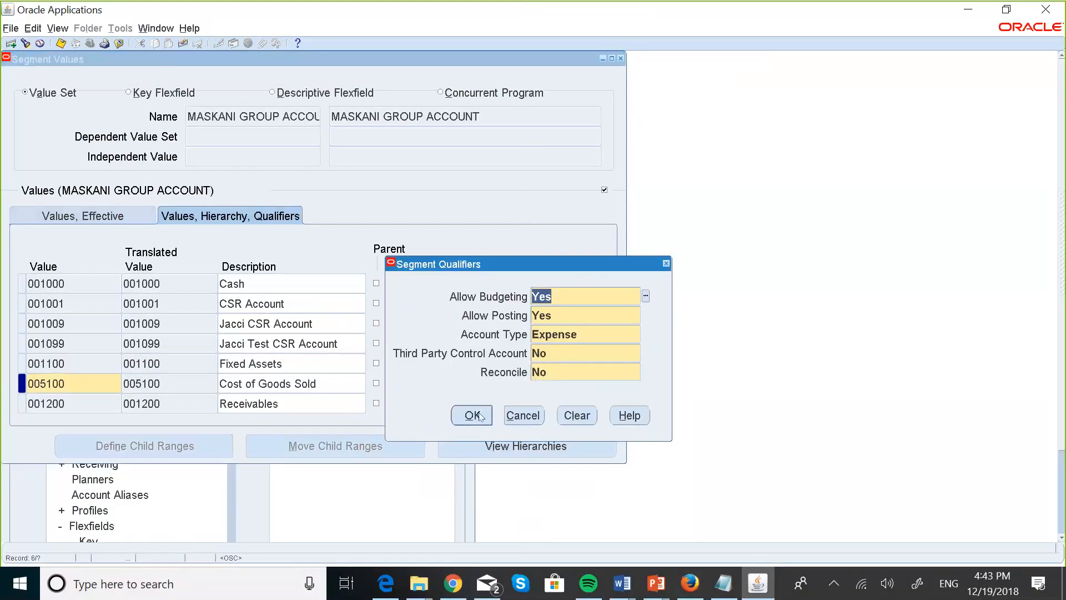
pyautogui.click(472, 413)
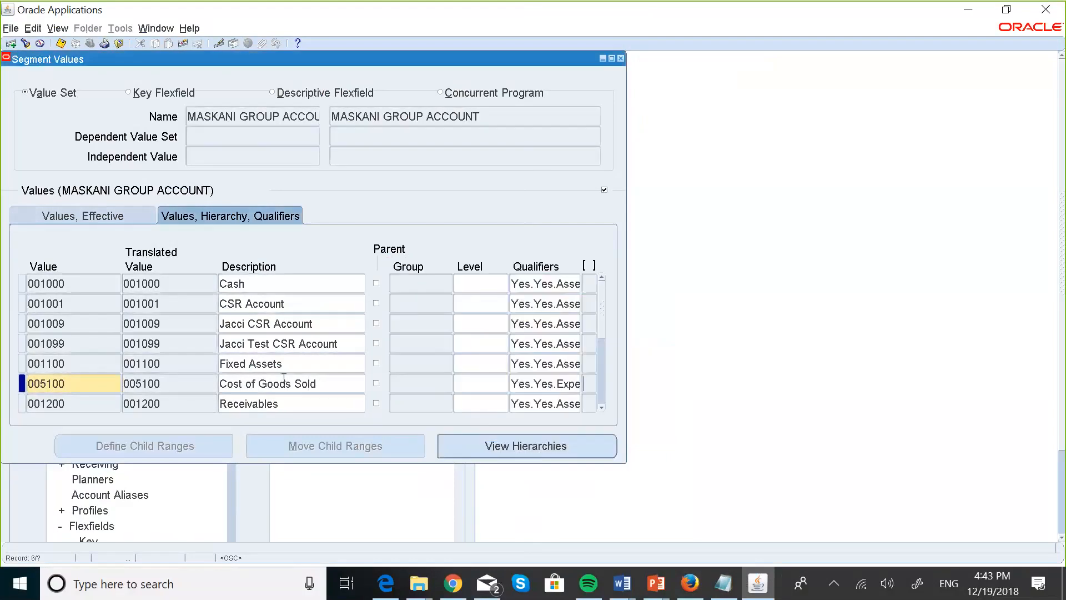
pyautogui.hotkey('ctrl', 'Down')
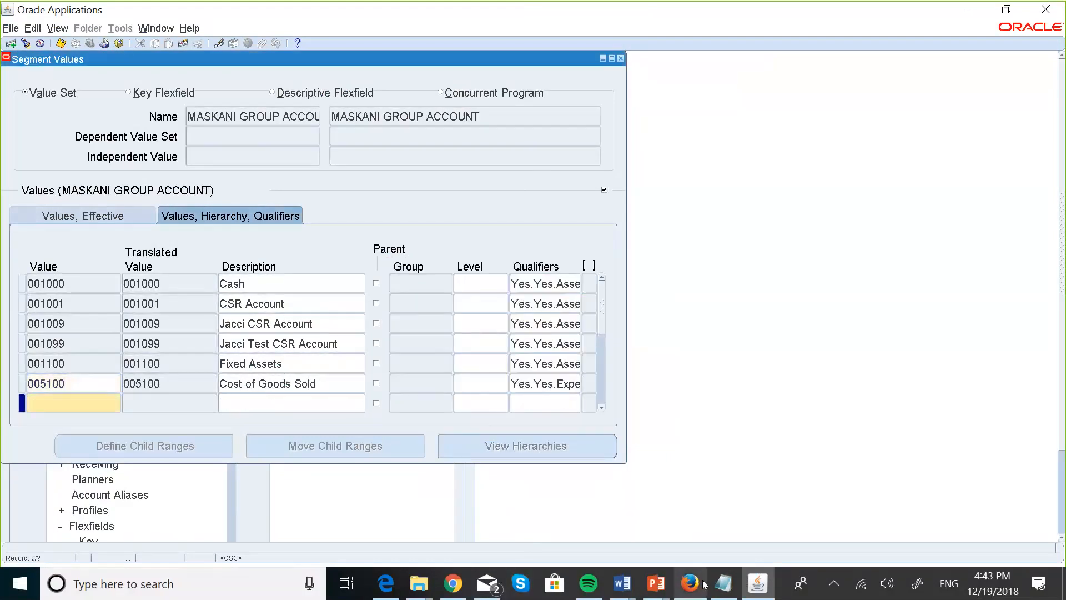
pyautogui.click(723, 583)
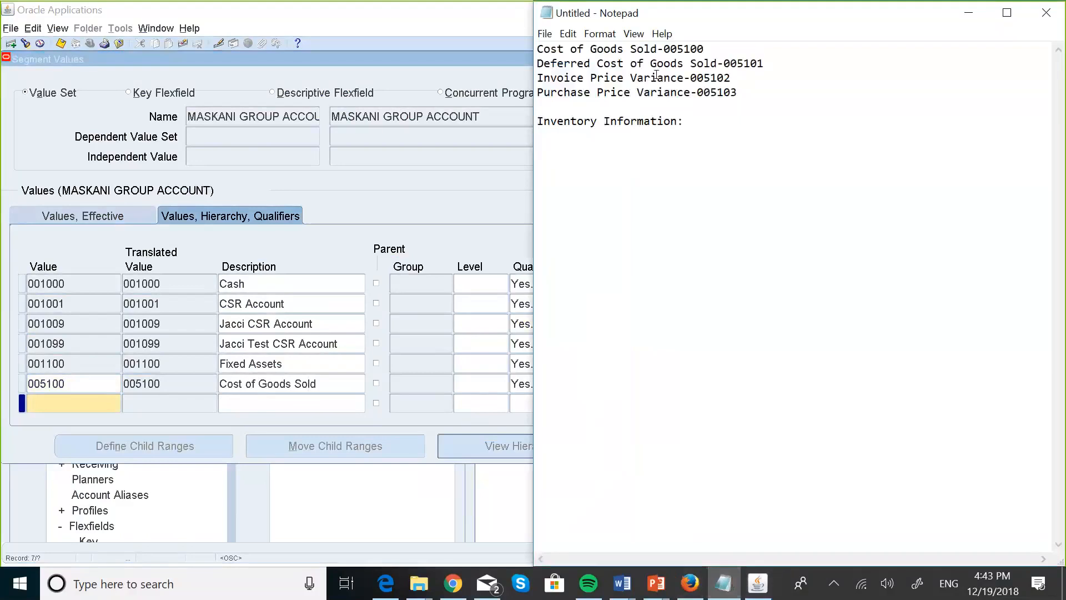
pyautogui.click(57, 407)
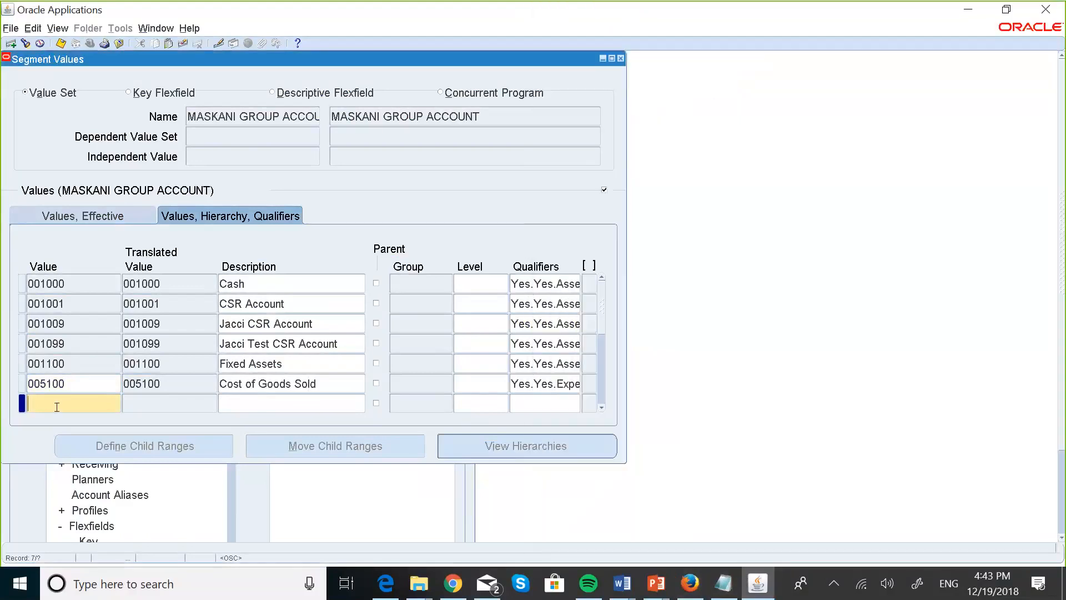
pyautogui.write('Defe')
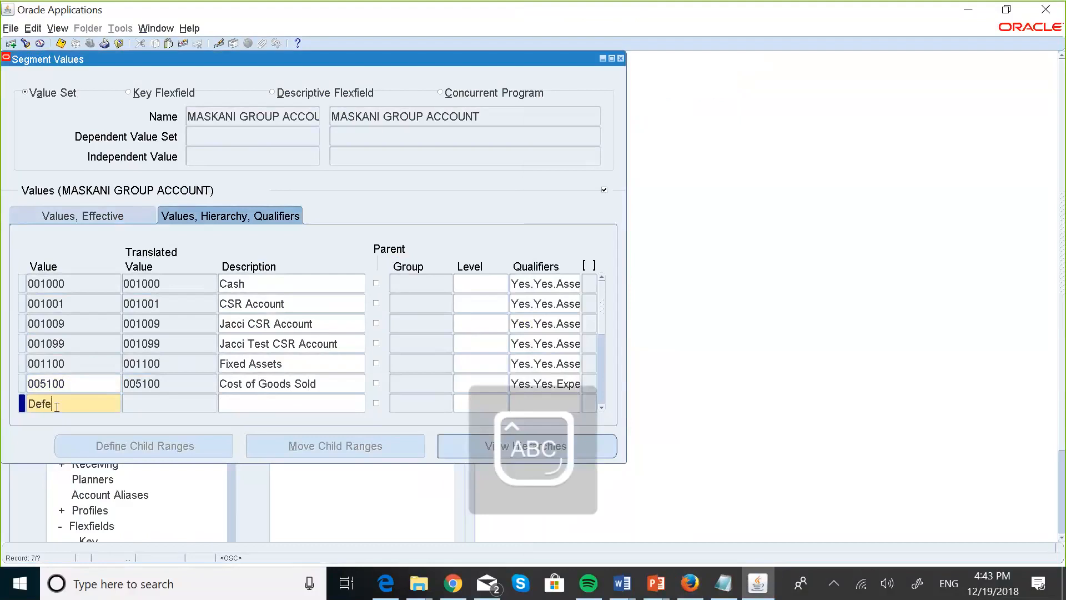
pyautogui.write('rred')
pyautogui.press('capslock')
pyautogui.write('COGD')
pyautogui.press('BackSpace')
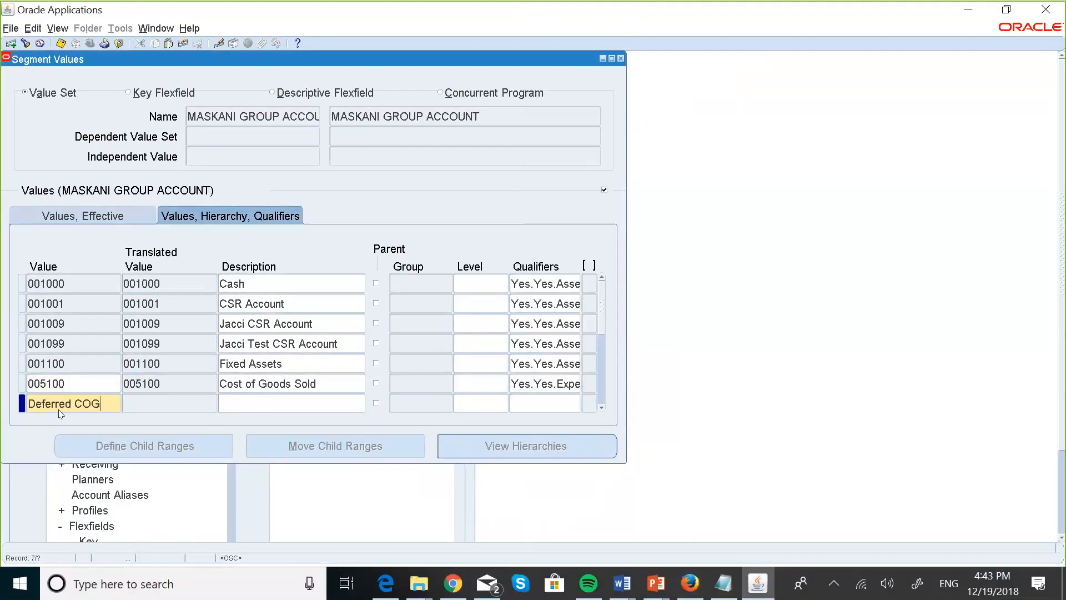
pyautogui.write('S')
pyautogui.click(250, 403)
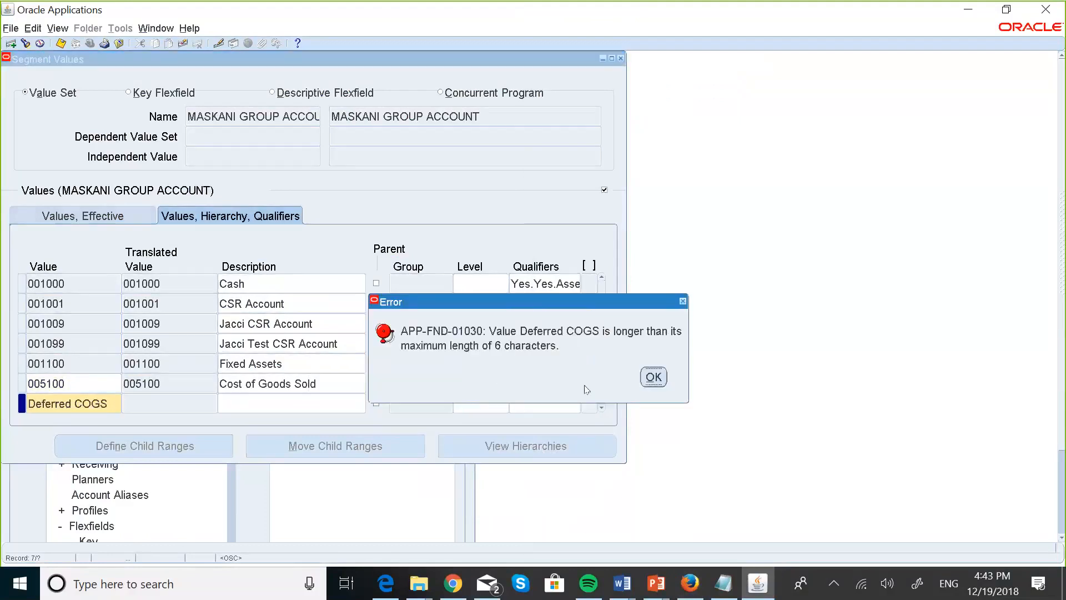
pyautogui.click(658, 379)
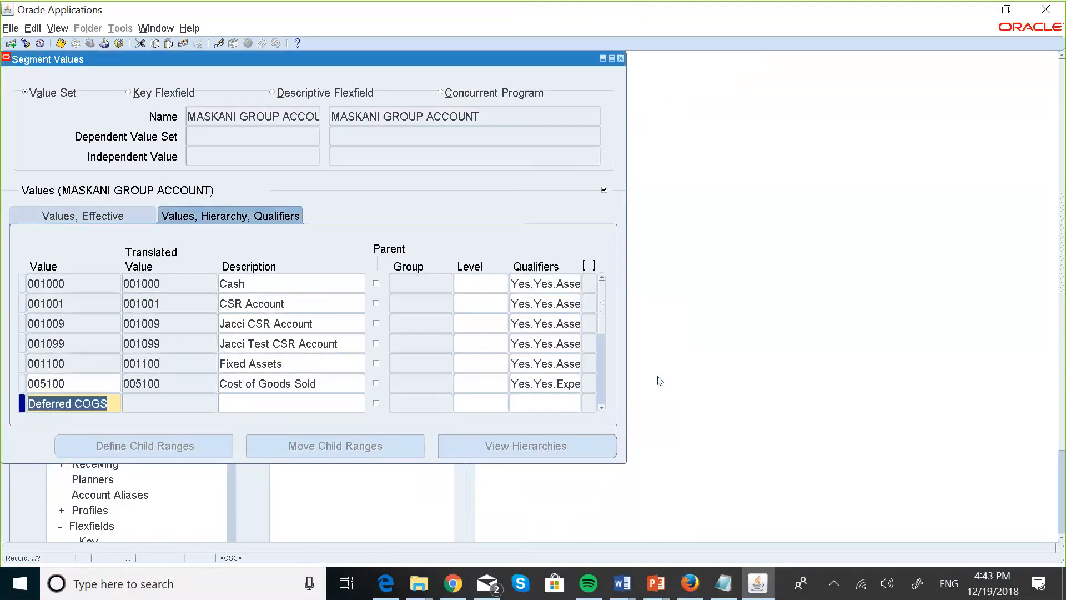
pyautogui.press('BackSpace')
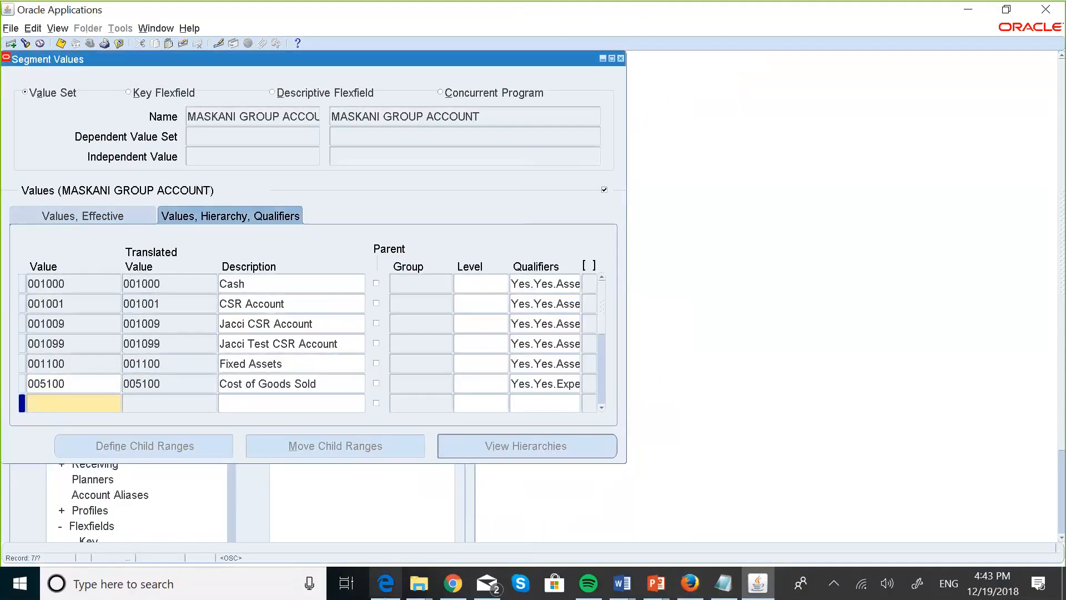
pyautogui.click(714, 584)
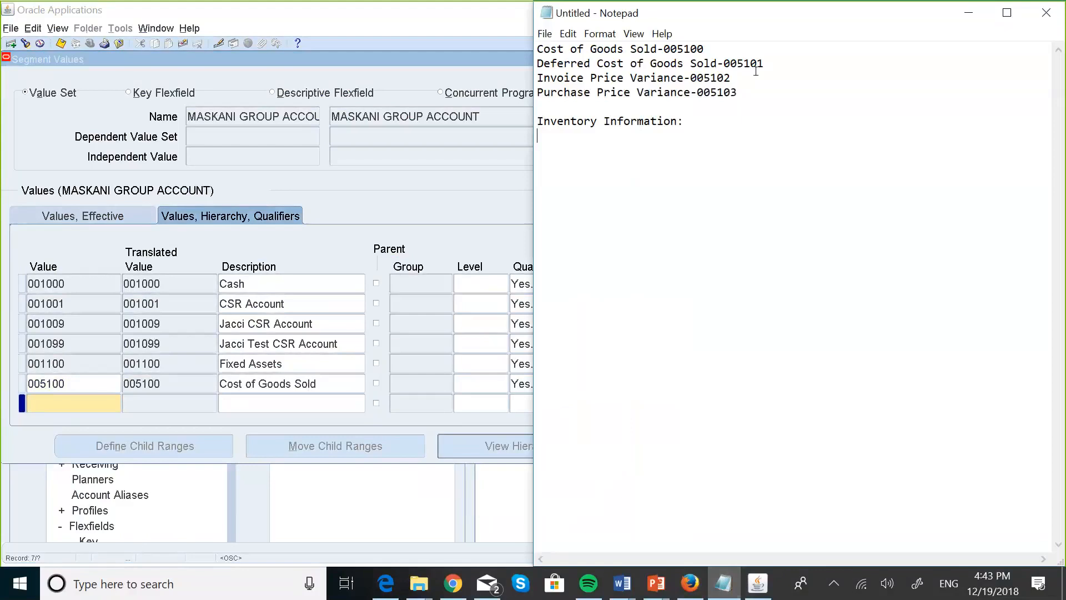
# Add value 005101 'Deferred COGS' with Expense qualifiers, then move to a new row.
pyautogui.click(44, 408)
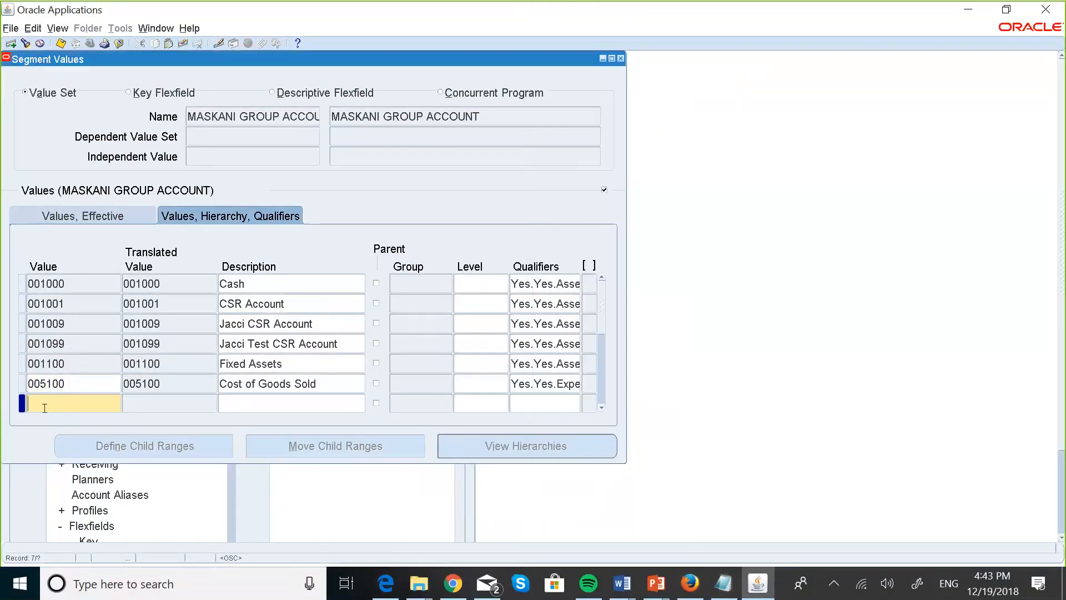
pyautogui.write('005101')
pyautogui.click(239, 395)
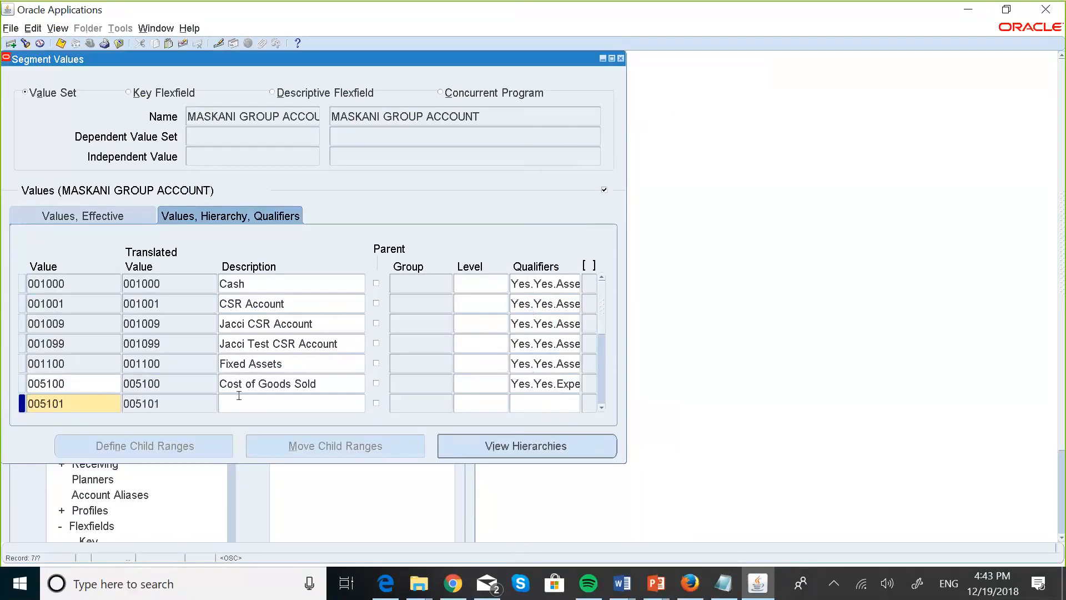
pyautogui.write('Deferr')
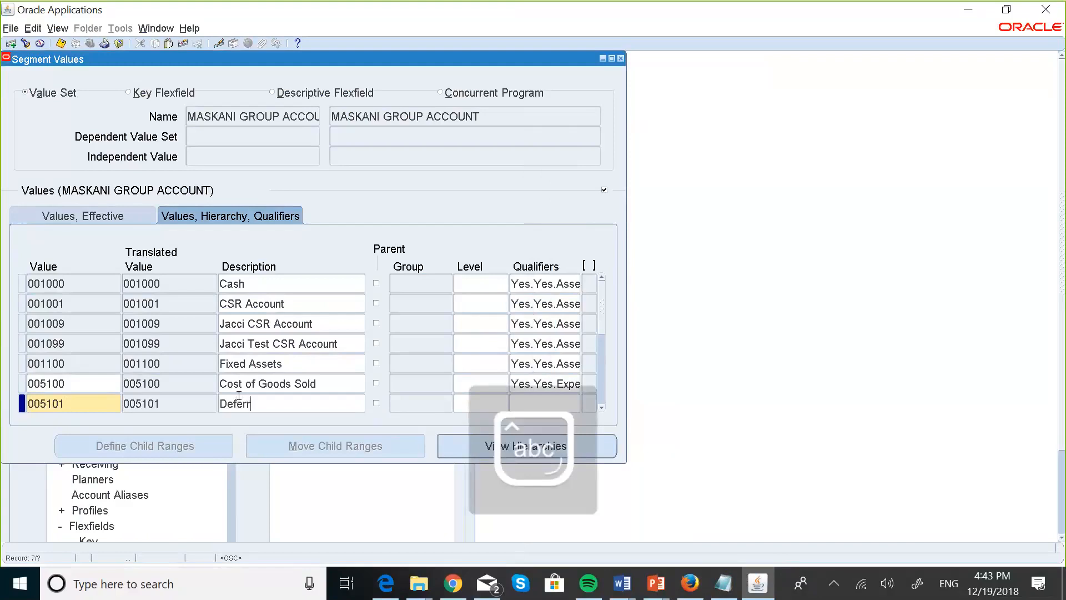
pyautogui.write('ed')
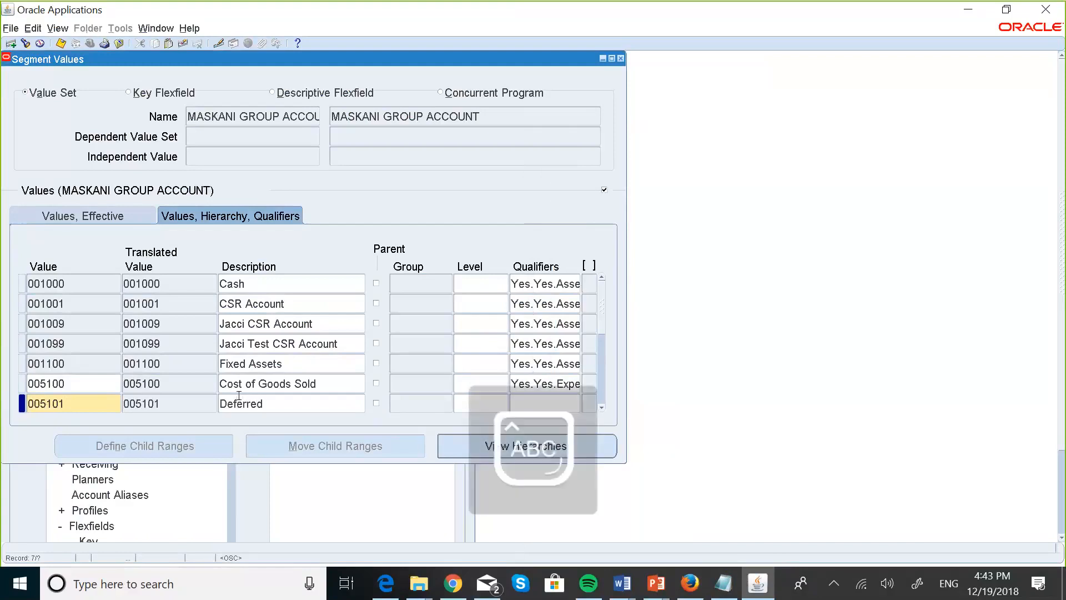
pyautogui.write(' COGS')
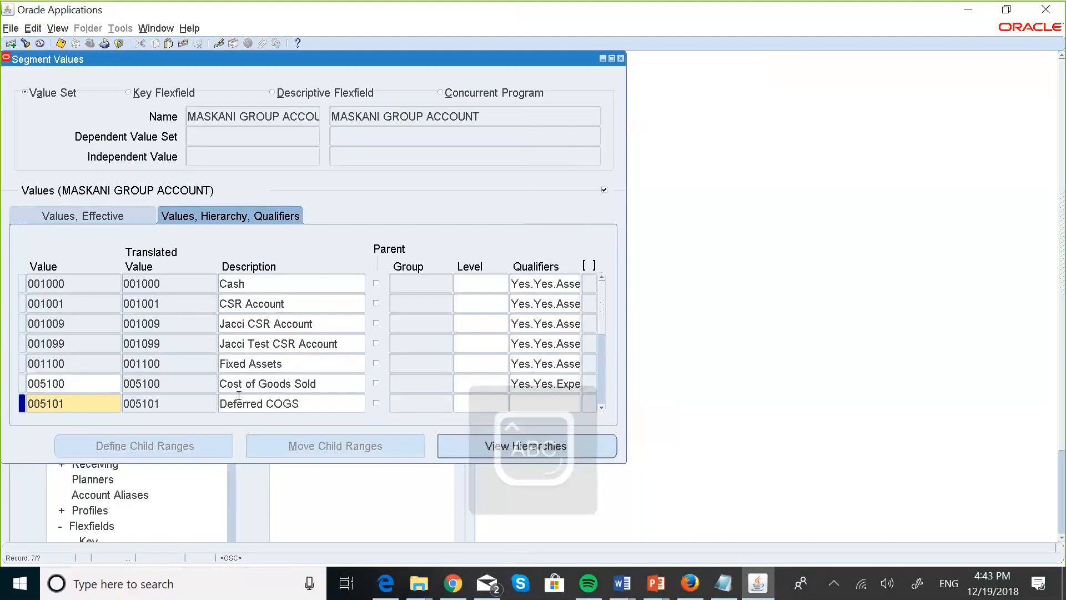
pyautogui.click(534, 406)
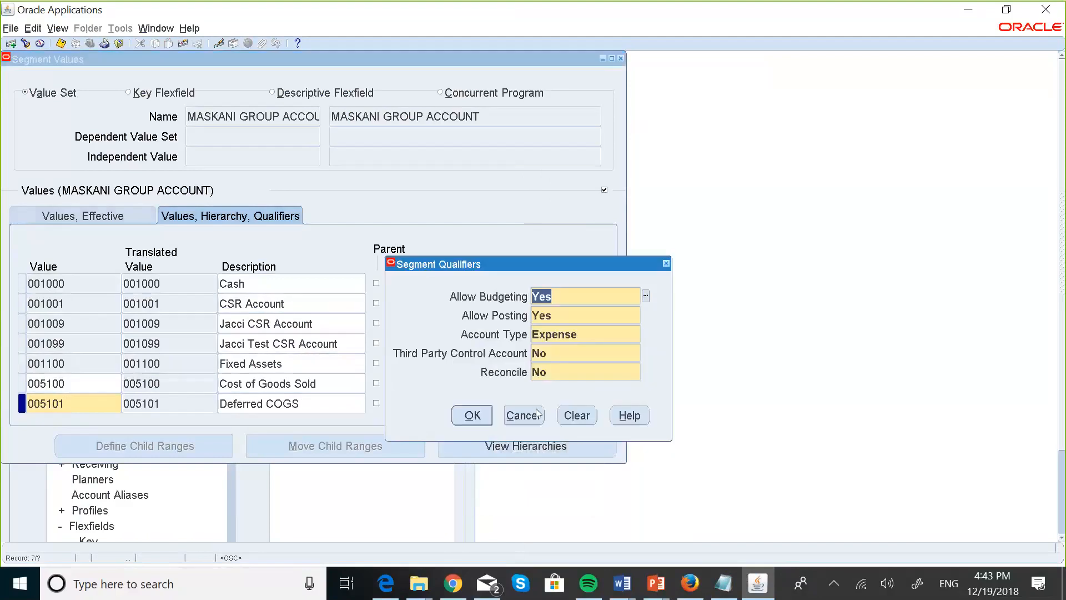
pyautogui.click(473, 416)
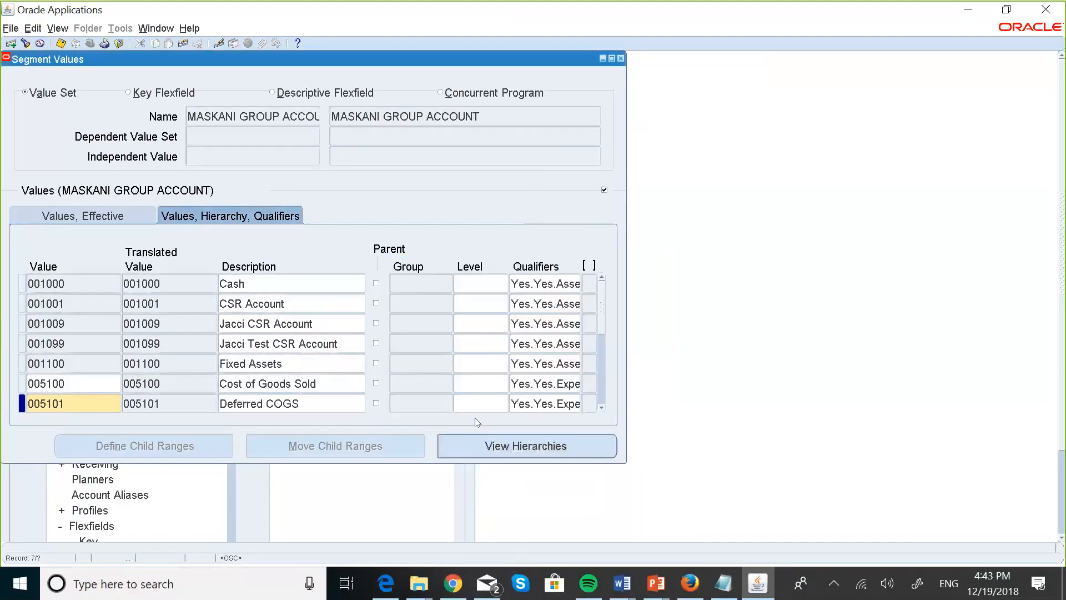
pyautogui.press('Down')
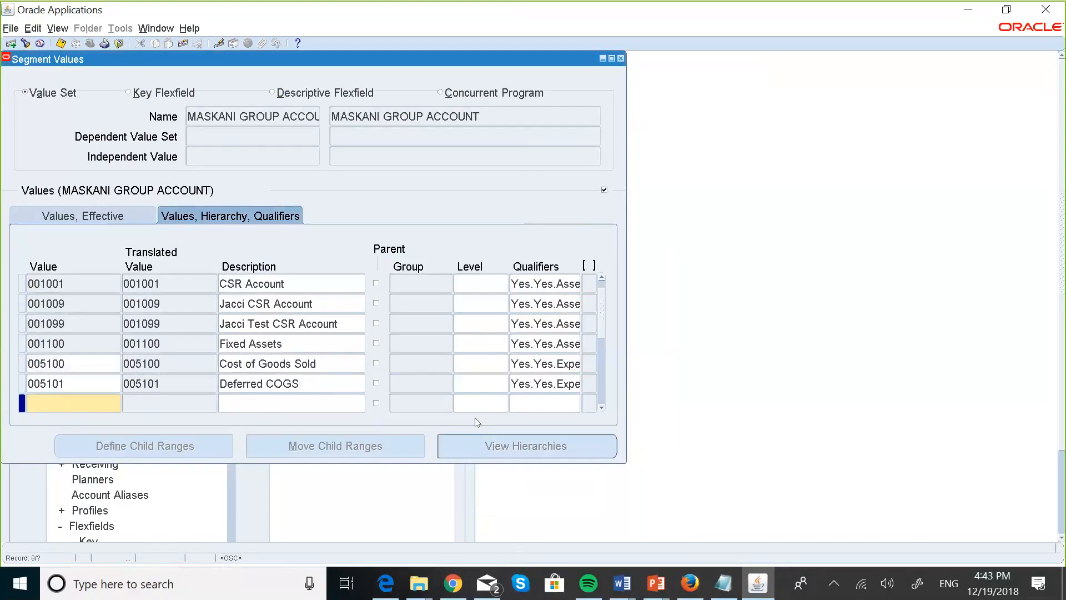
# Enter value 05102 with description Invoice Price Variance.
pyautogui.click(723, 583)
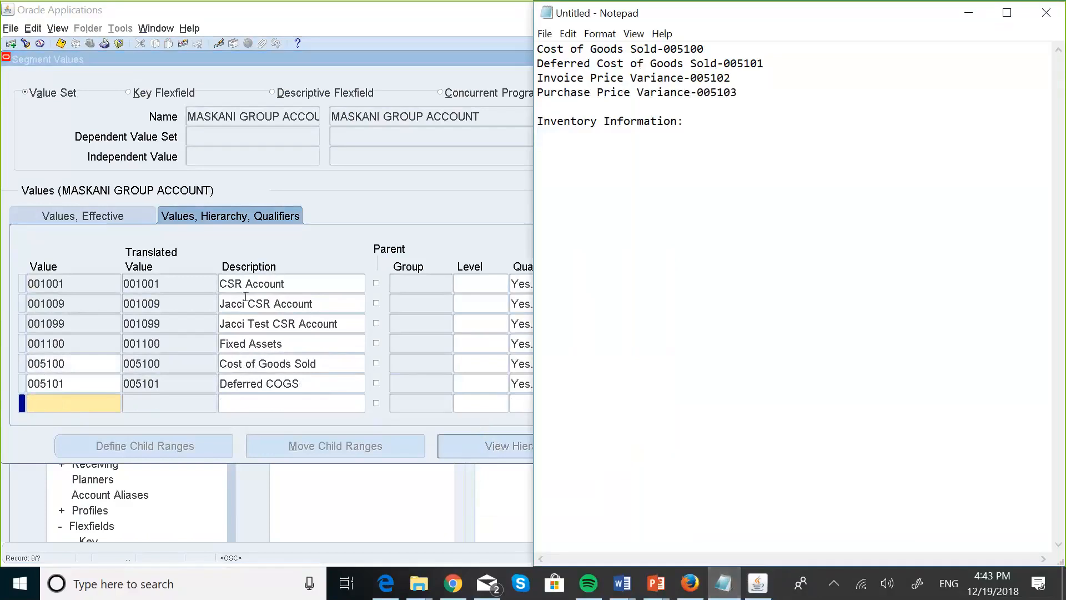
pyautogui.click(78, 402)
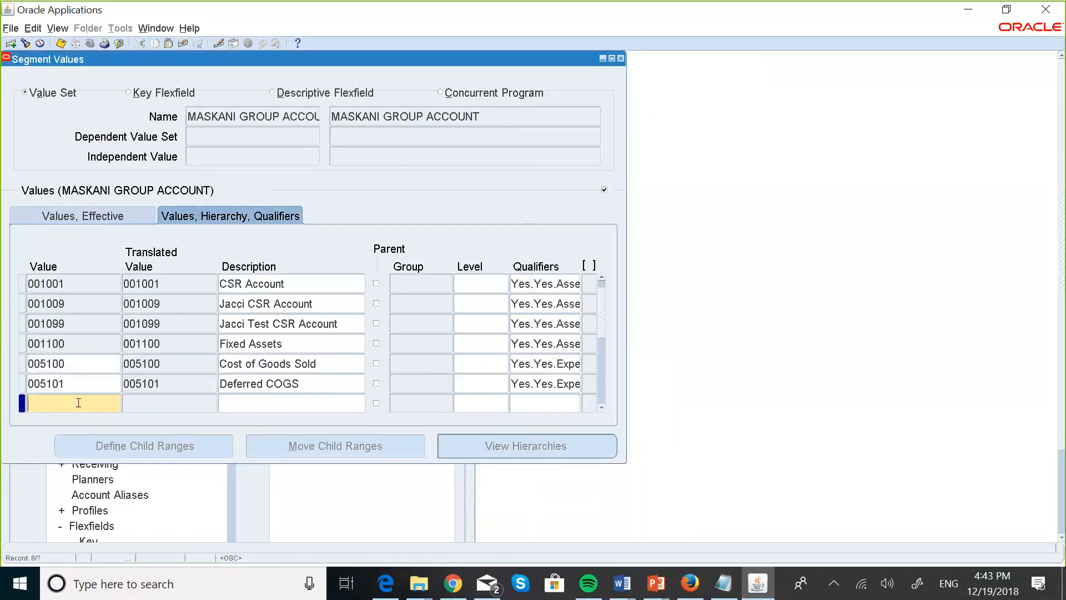
pyautogui.click(739, 588)
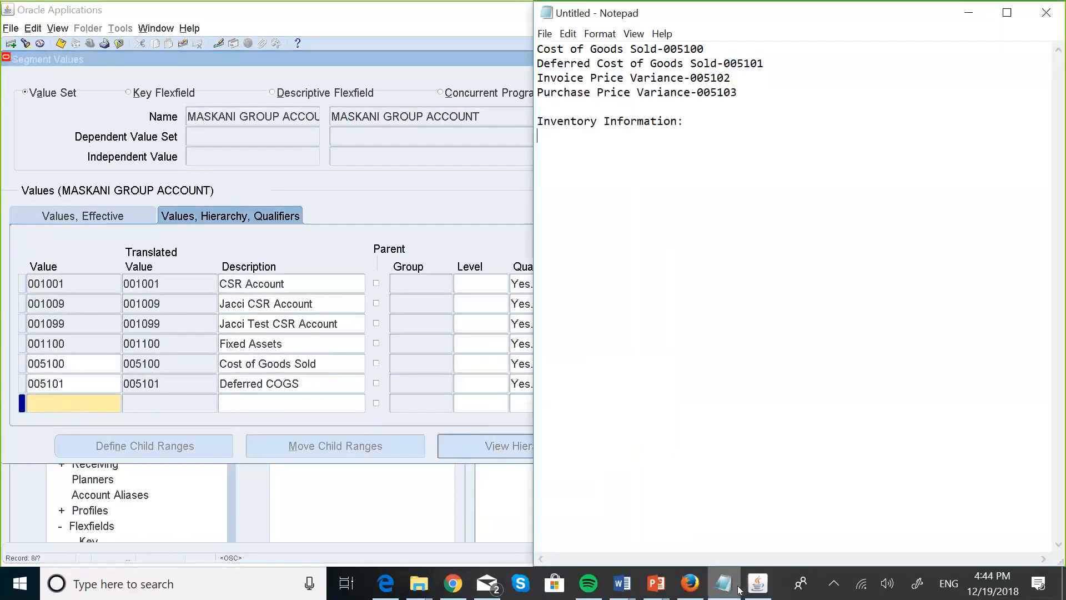
pyautogui.click(50, 402)
pyautogui.write('0')
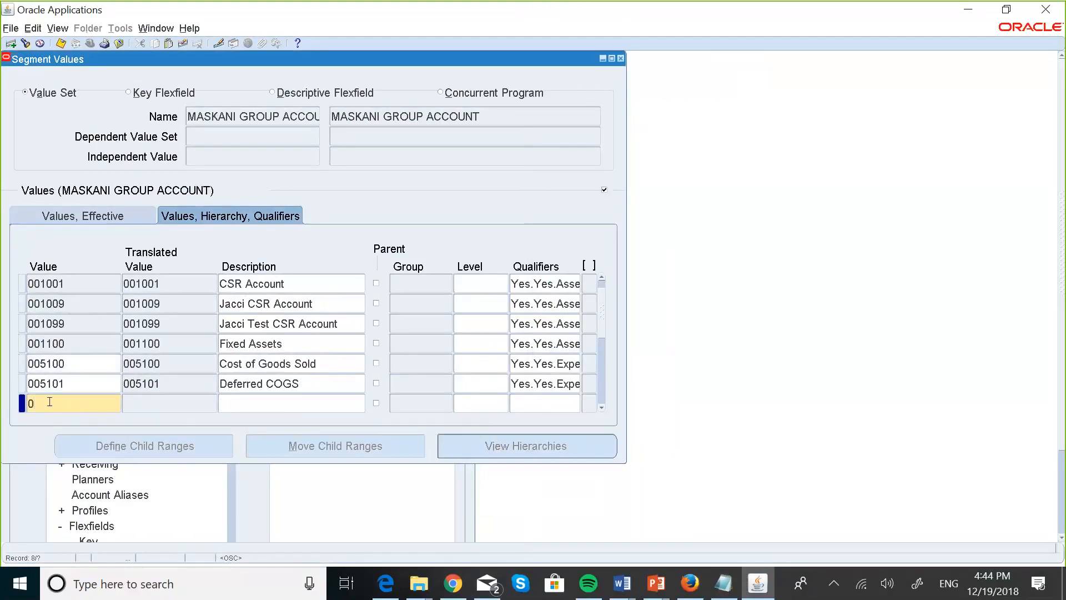
pyautogui.write('5102')
pyautogui.click(260, 394)
pyautogui.write('I')
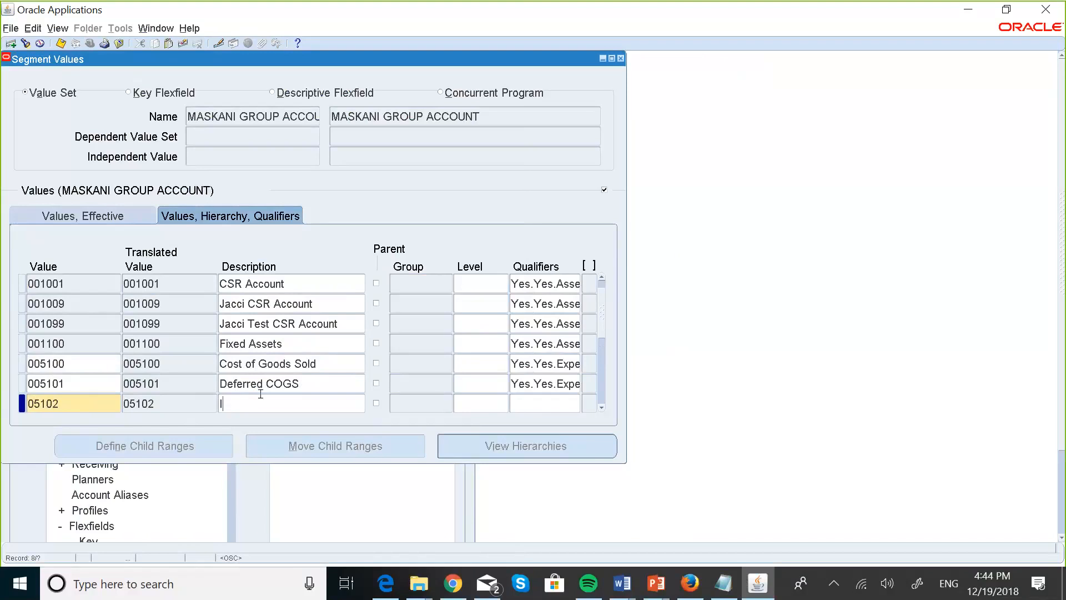
pyautogui.press('capslock')
pyautogui.write('nvoice')
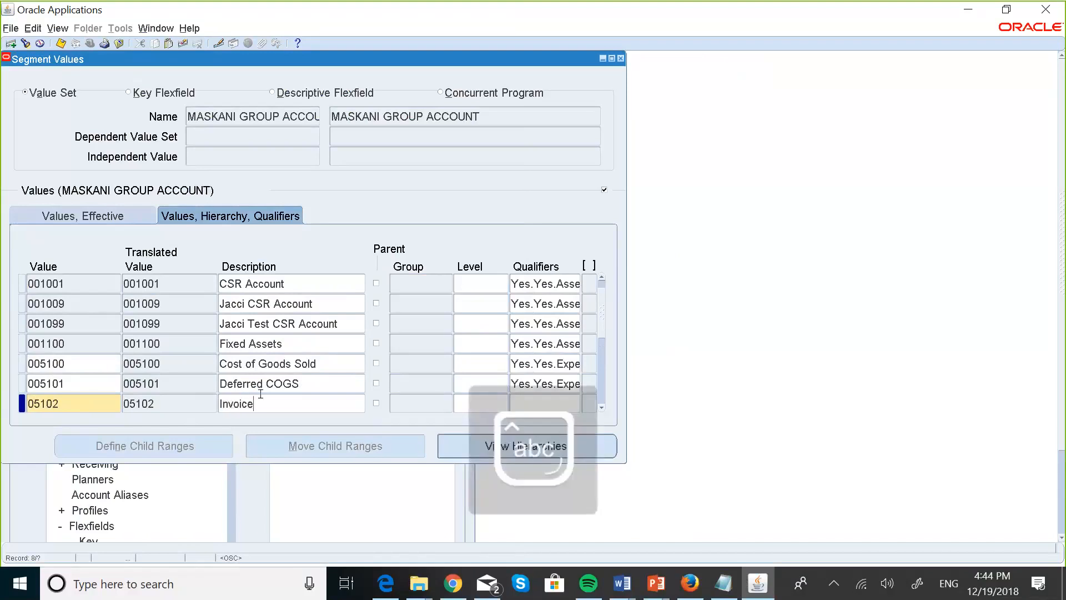
pyautogui.press('capslock')
pyautogui.write('P')
pyautogui.press('capslock')
pyautogui.write('rice')
pyautogui.press('capslock')
pyautogui.write('V')
pyautogui.press('capslock')
pyautogui.write('ariance')
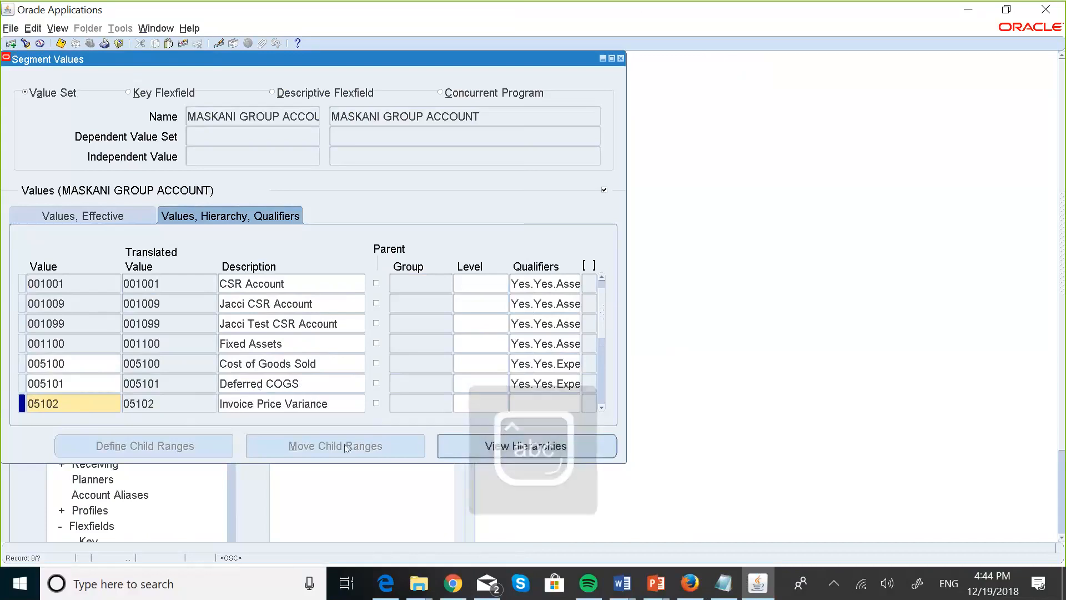
# Accept the Expense qualifiers for 05102 and start a new row.
pyautogui.click(725, 581)
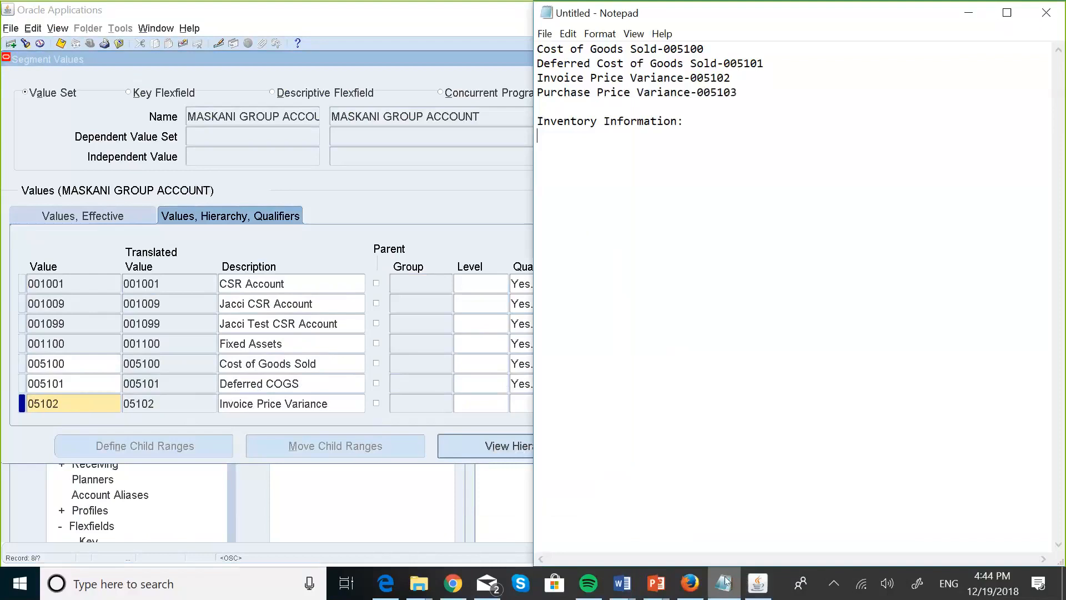
pyautogui.click(307, 365)
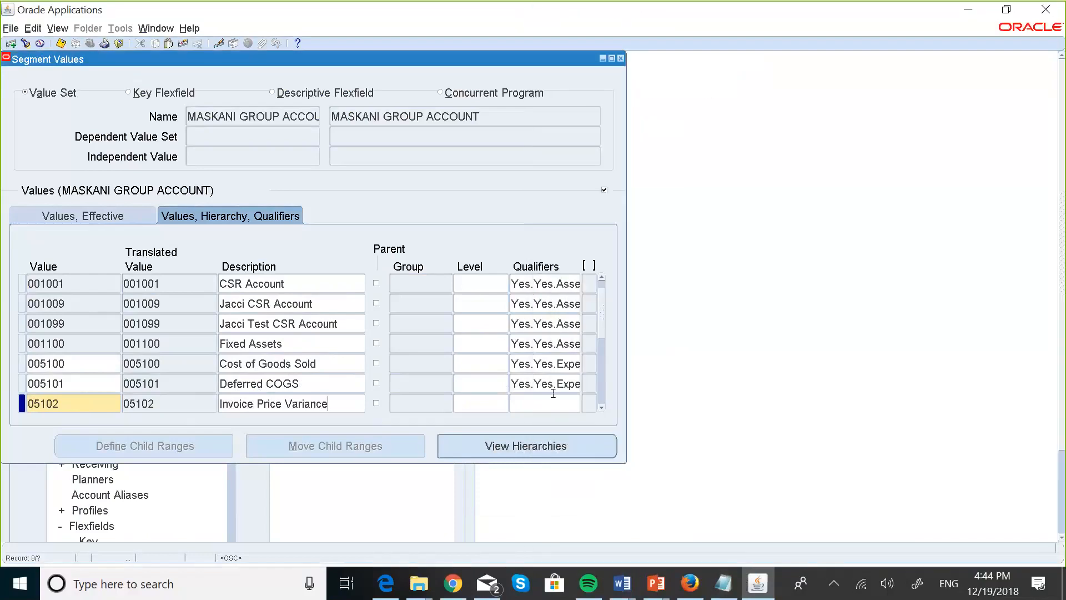
pyautogui.click(527, 399)
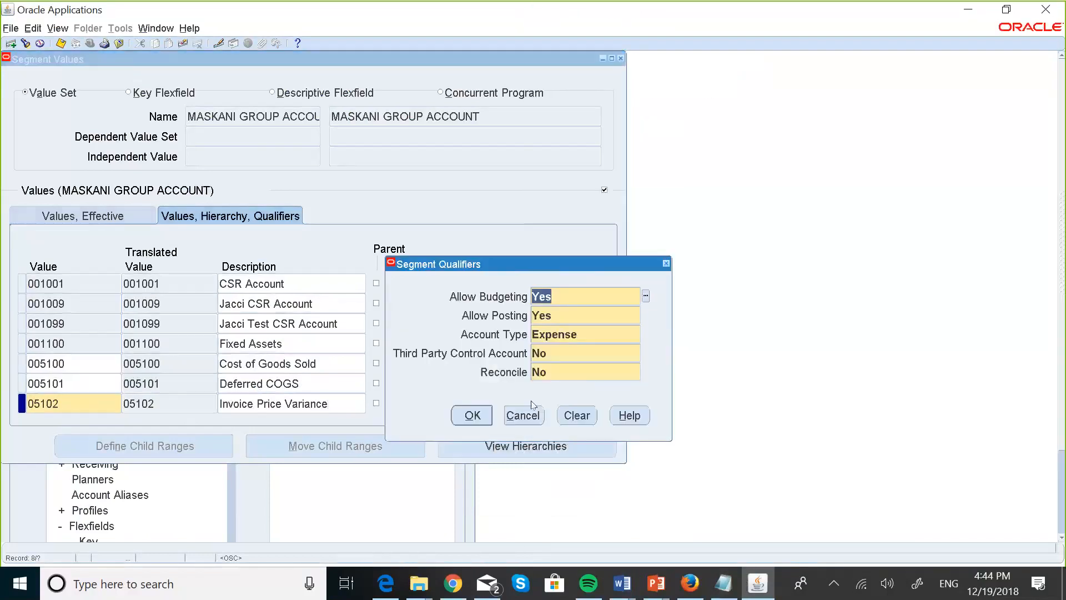
pyautogui.click(472, 416)
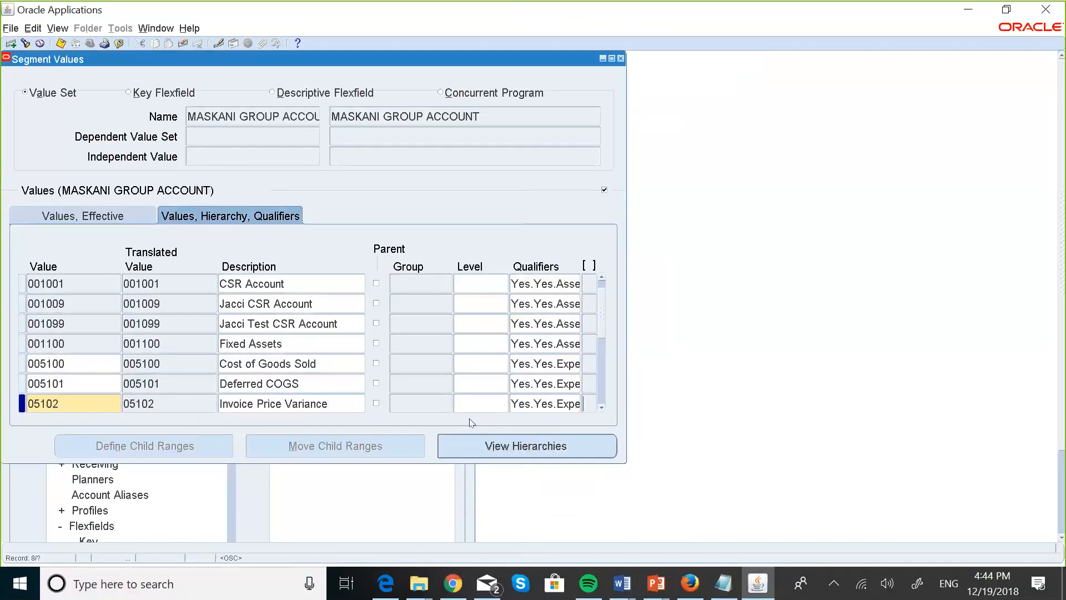
pyautogui.press('Down')
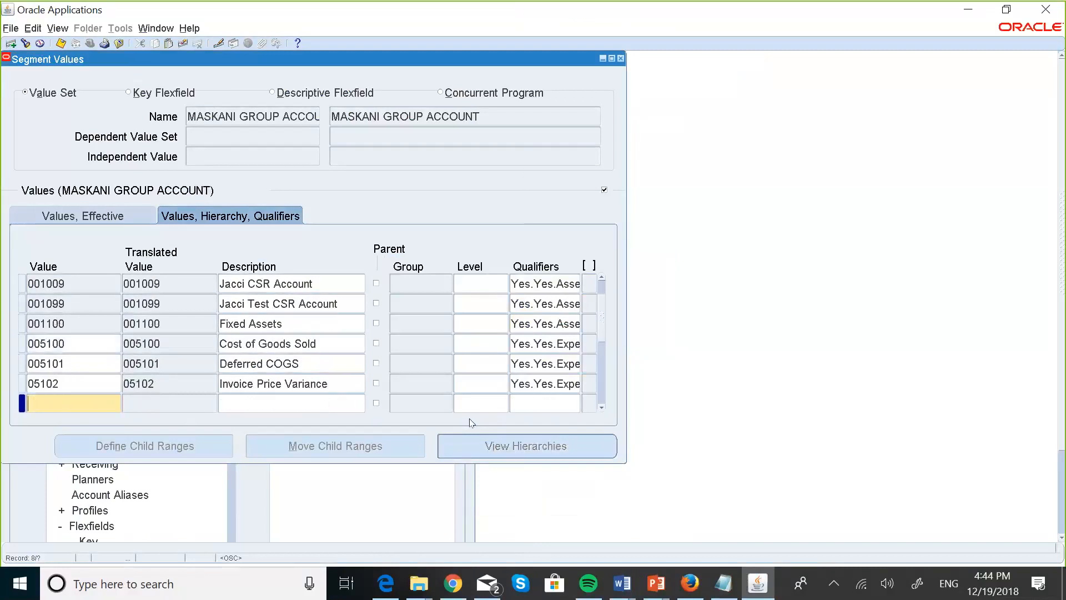
# Enter value 05103 with description Purchase Price Variance.
pyautogui.click(713, 586)
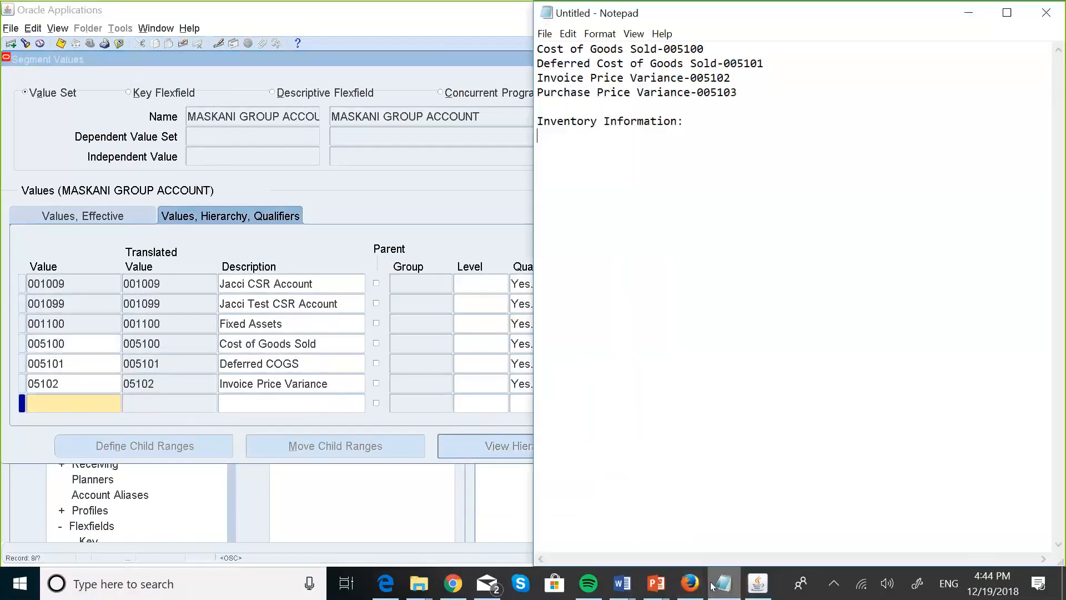
pyautogui.click(102, 394)
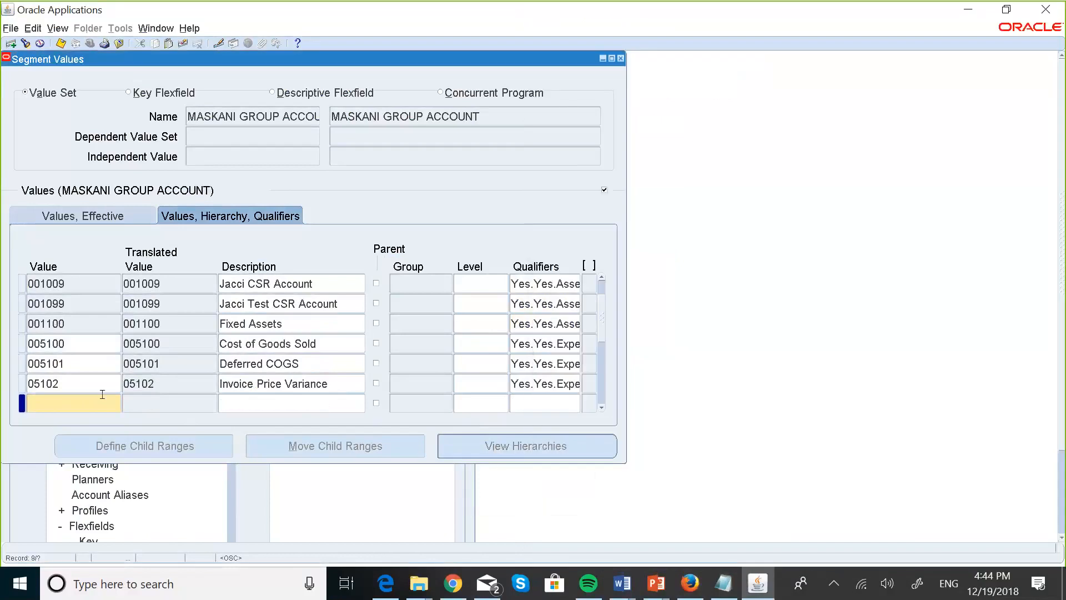
pyautogui.write('05103')
pyautogui.click(261, 400)
pyautogui.press('capslock')
pyautogui.write('P')
pyautogui.press('capslock')
pyautogui.write('urcha')
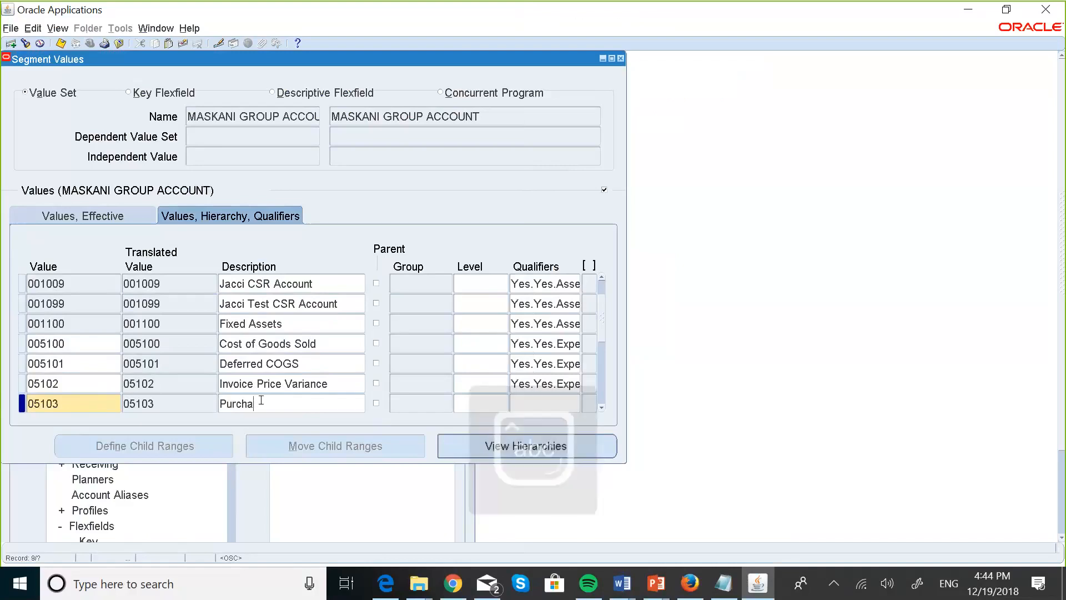
pyautogui.write('se')
pyautogui.press('capslock')
pyautogui.write('Price V')
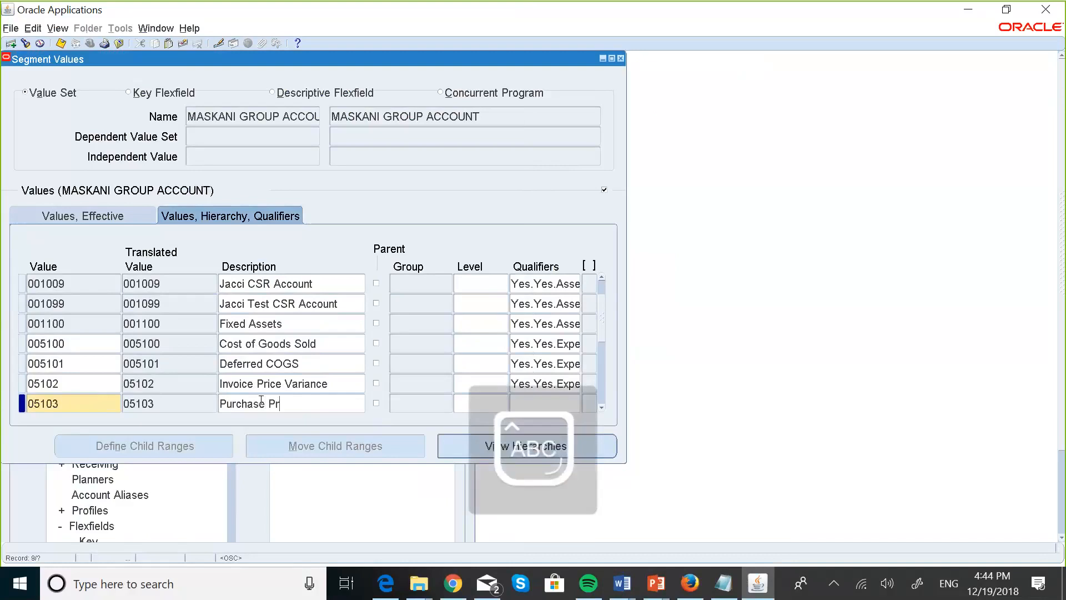
pyautogui.press('capslock')
pyautogui.write('ariance')
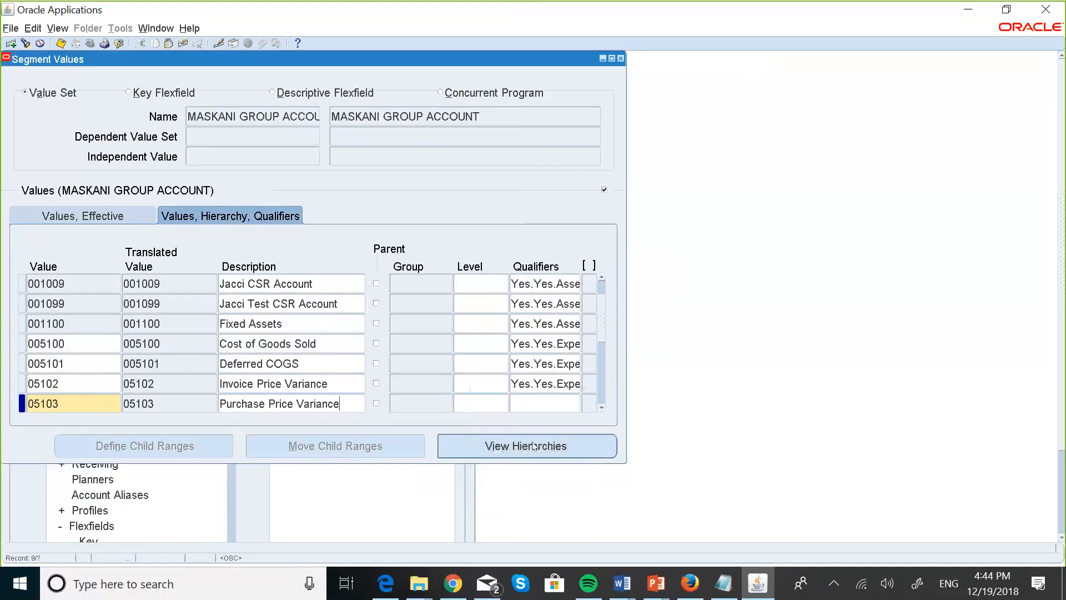
# Accept Expense qualifiers for 05103, save, and close Segment Values, acknowledging the compile notice.
pyautogui.click(532, 403)
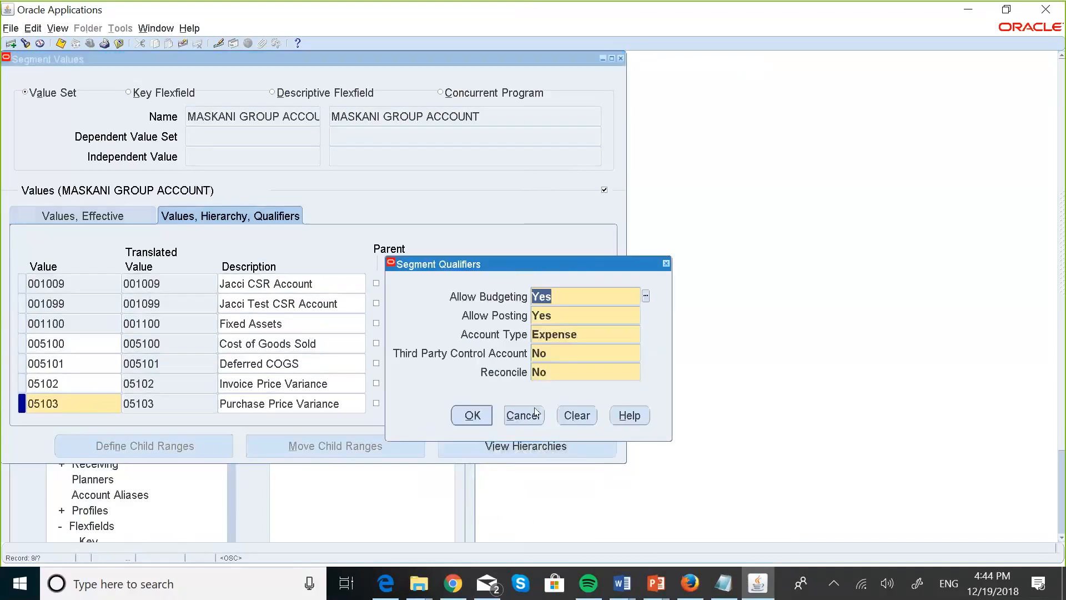
pyautogui.click(471, 417)
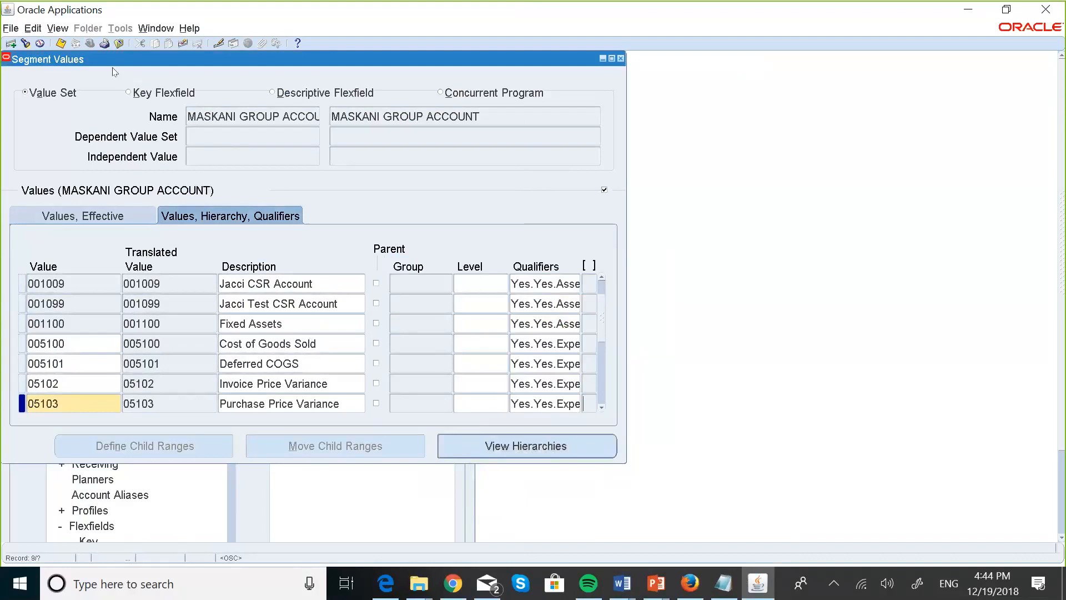
pyautogui.click(60, 44)
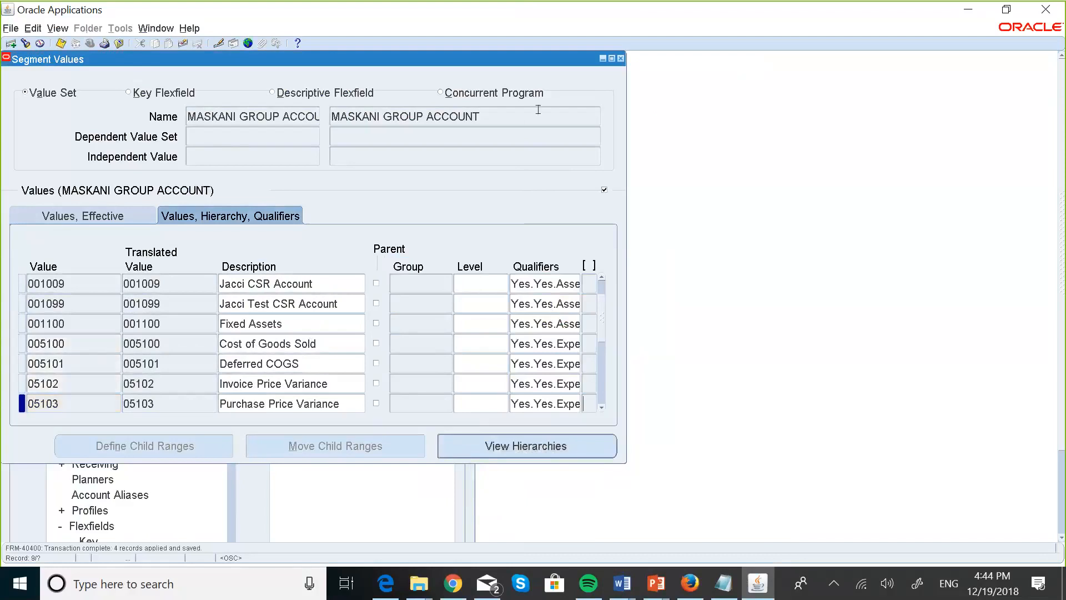
pyautogui.click(621, 58)
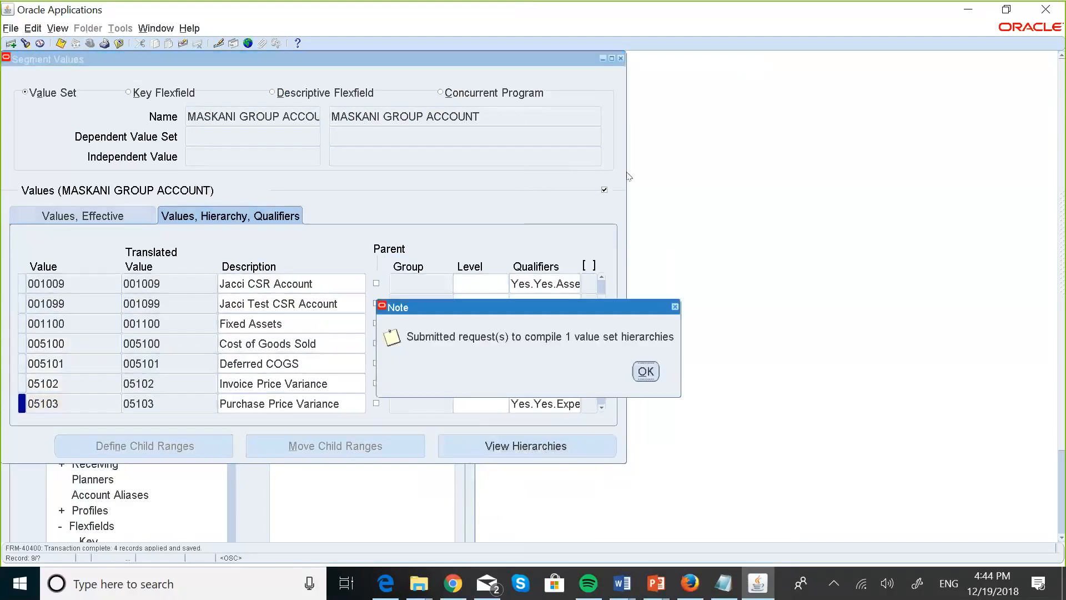
pyautogui.click(645, 372)
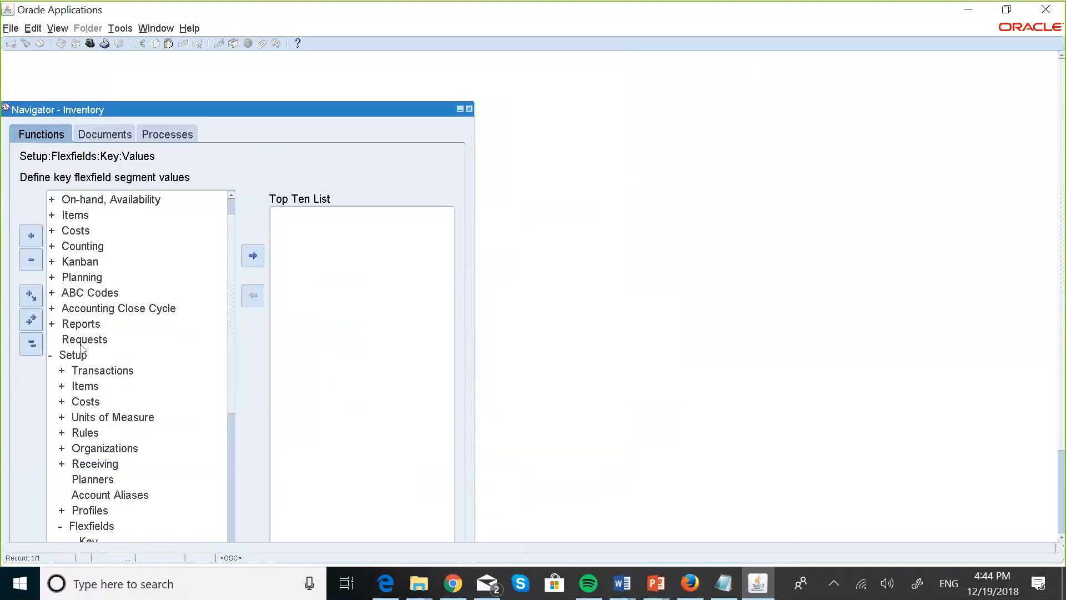
# Collapse the Navigator and open Setup > Organizations to reach the Find Organization dialog.
pyautogui.click(35, 345)
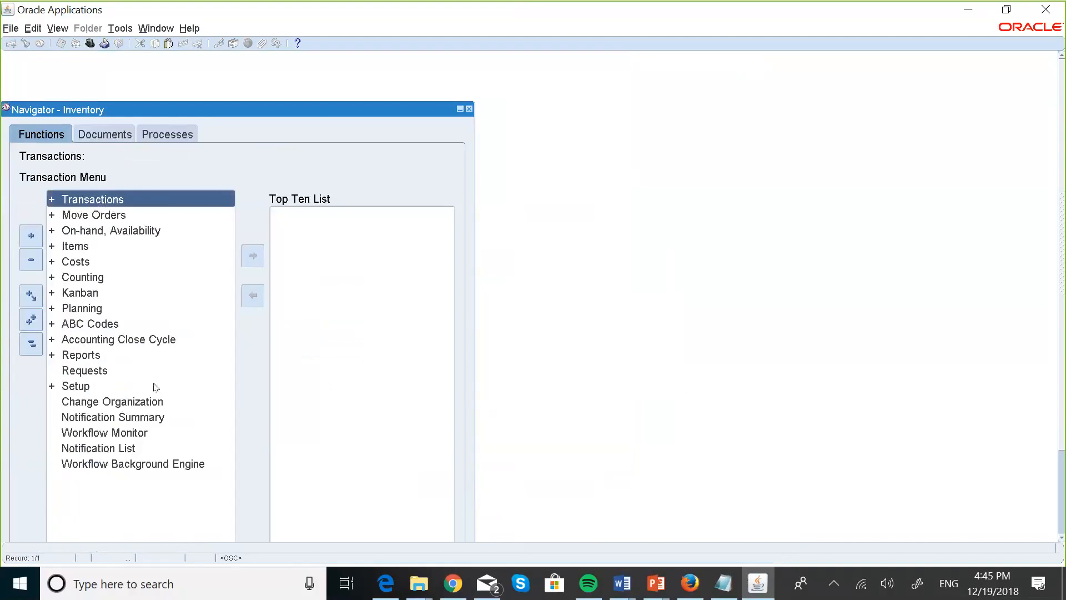
pyautogui.click(78, 386)
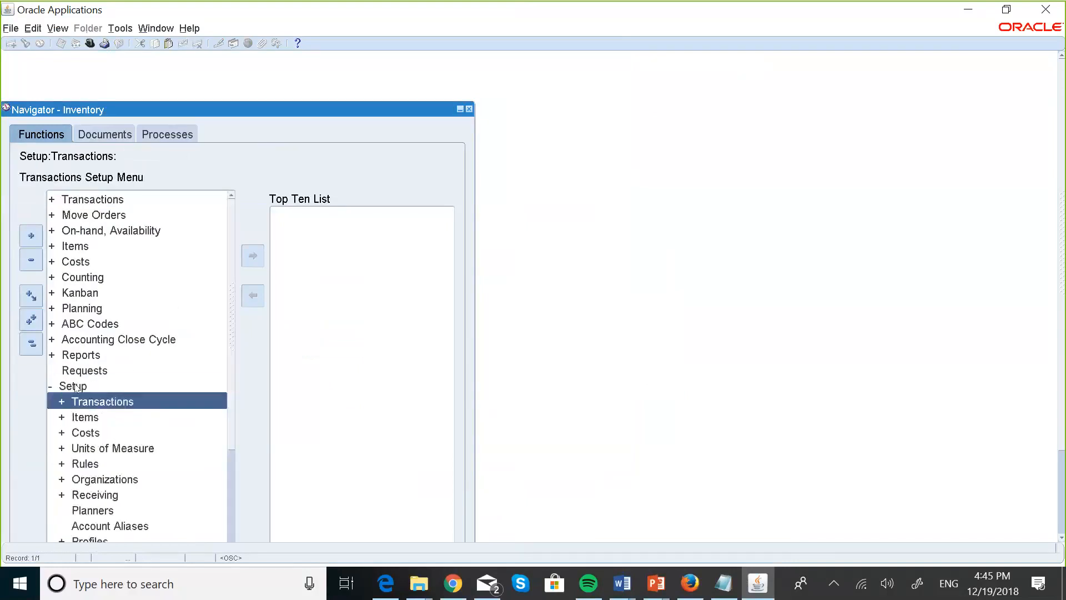
pyautogui.press('Down')
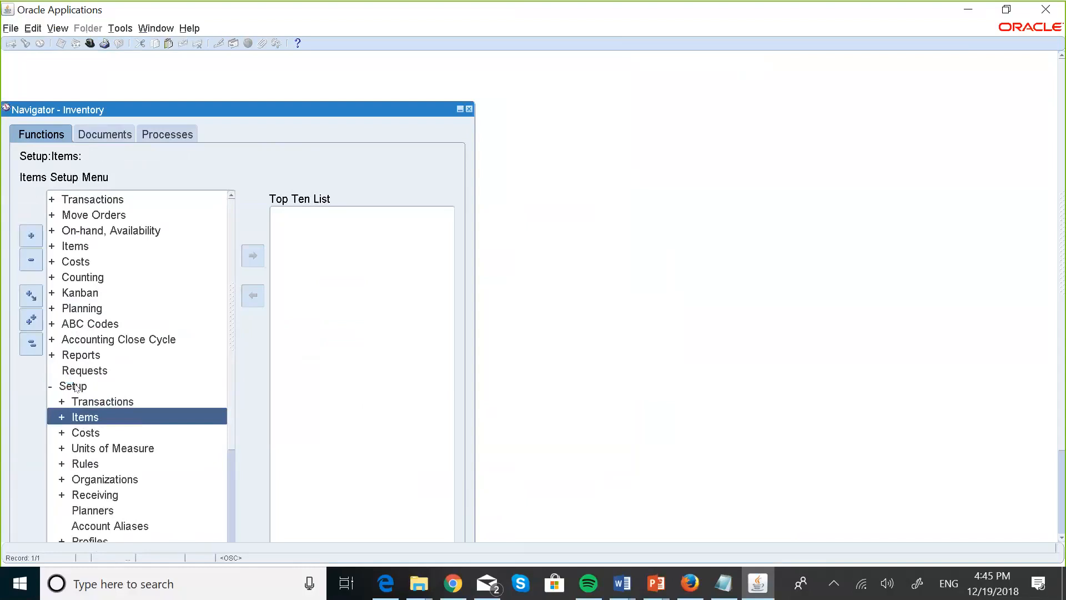
pyautogui.press('Down')
pyautogui.press('Down')
pyautogui.press('Down')
pyautogui.press('Down')
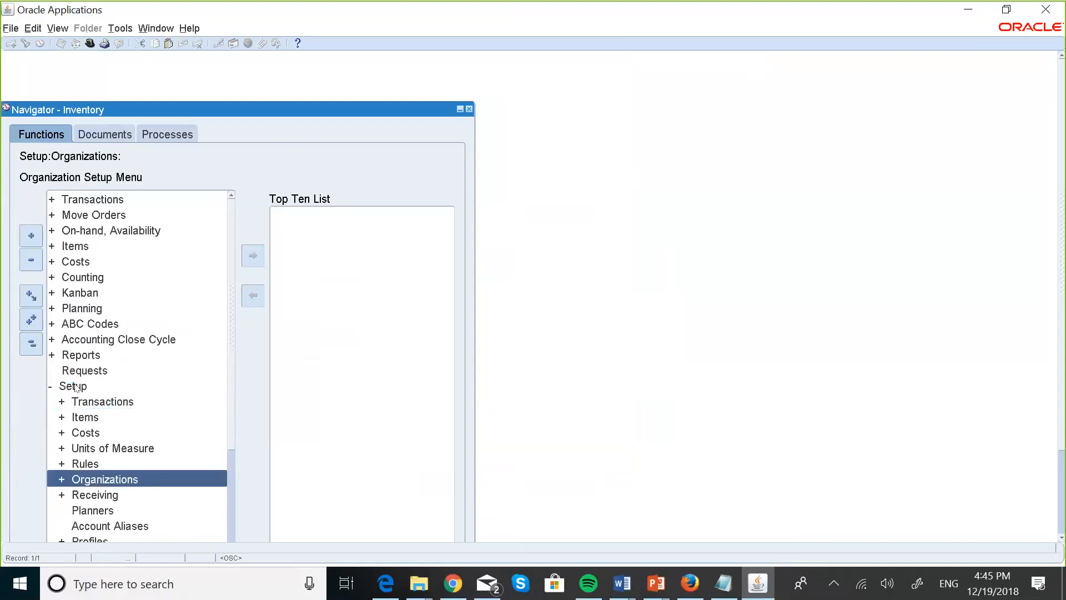
pyautogui.press('Return')
pyautogui.press('Return')
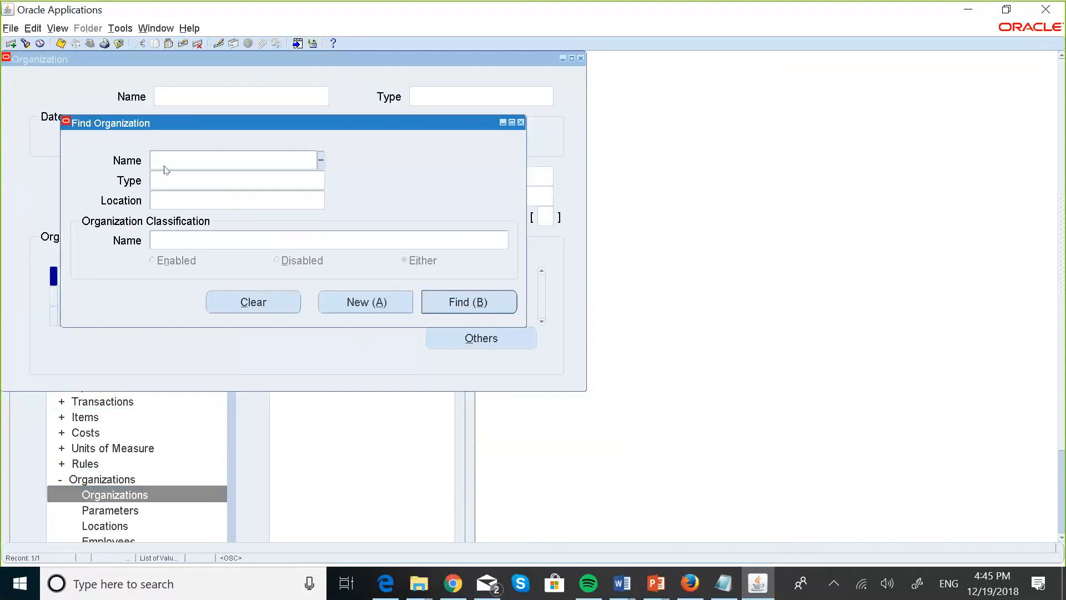
# Find and load the MASKANI GROUP INVENTORY organization record.
pyautogui.write('mask')
pyautogui.press('Tab')
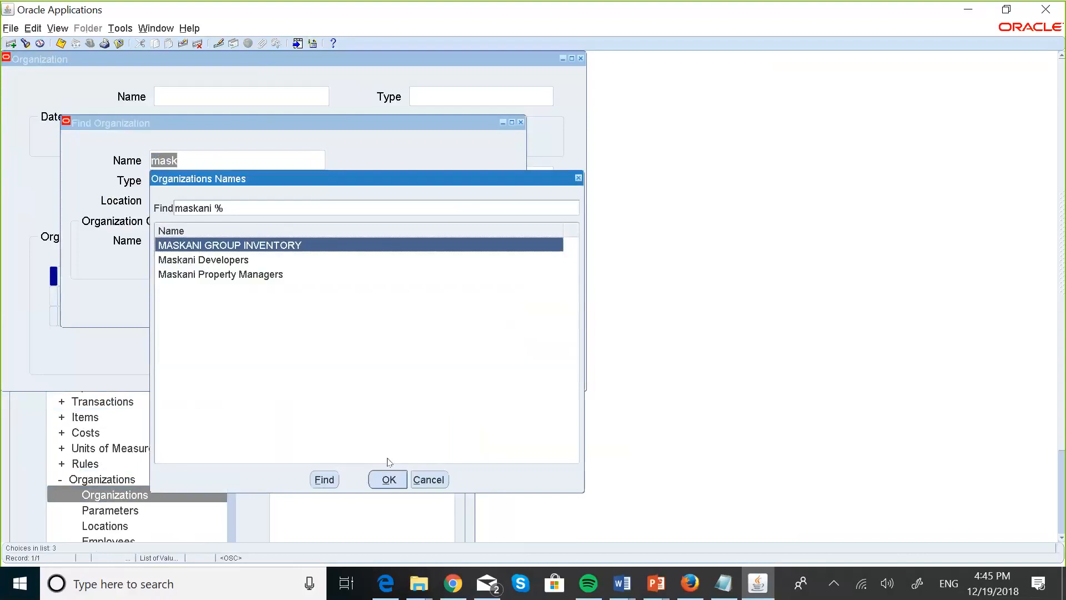
pyautogui.click(388, 478)
pyautogui.click(468, 302)
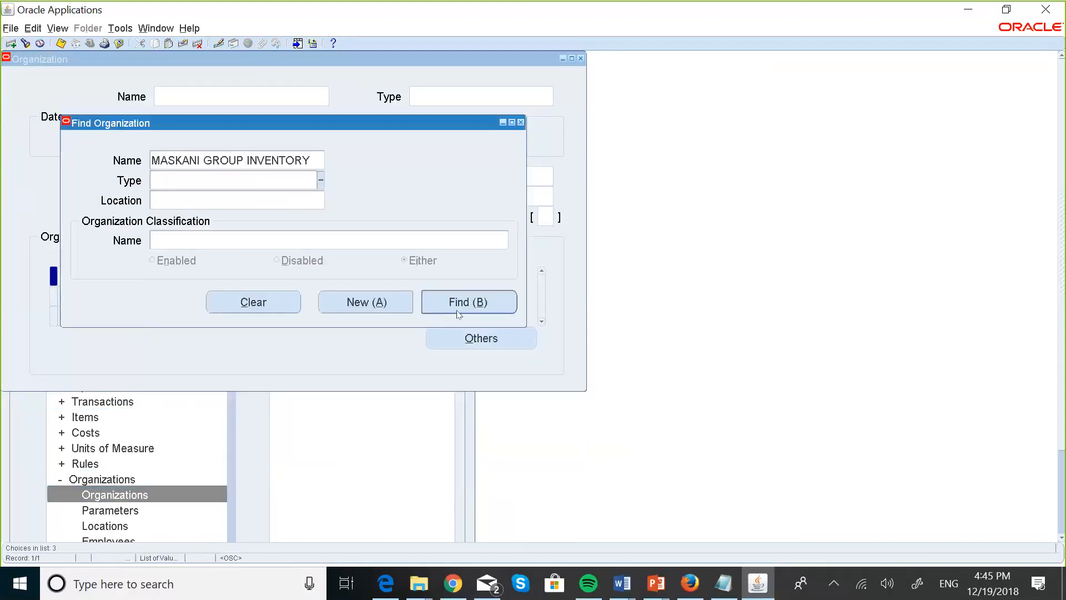
# Review its Accounting Information, then open its Inventory Information parameters.
pyautogui.click(470, 336)
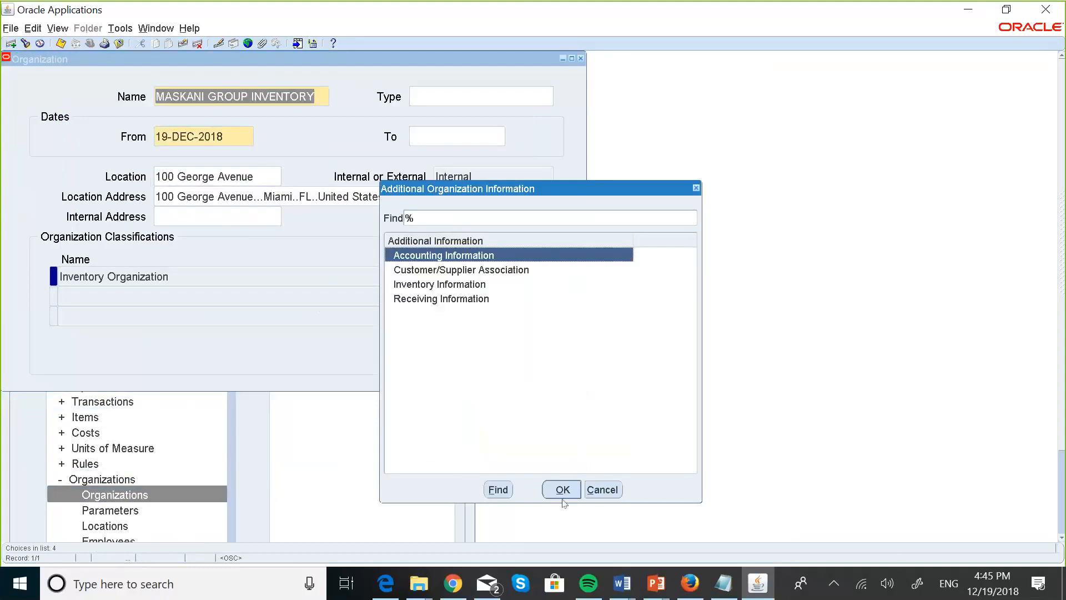
pyautogui.click(561, 489)
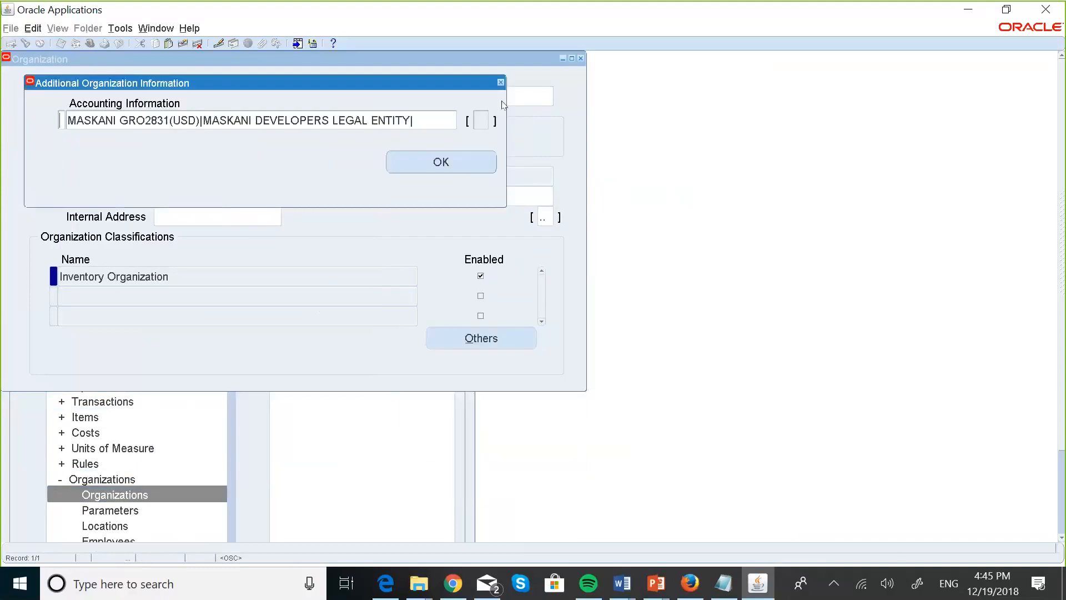
pyautogui.click(460, 160)
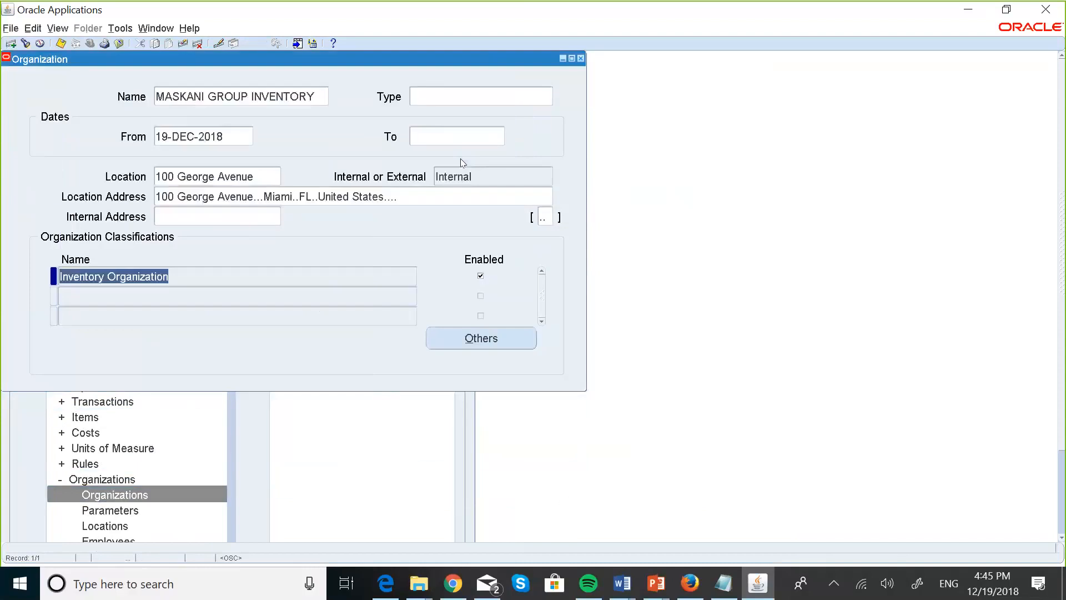
pyautogui.click(494, 336)
pyautogui.click(433, 284)
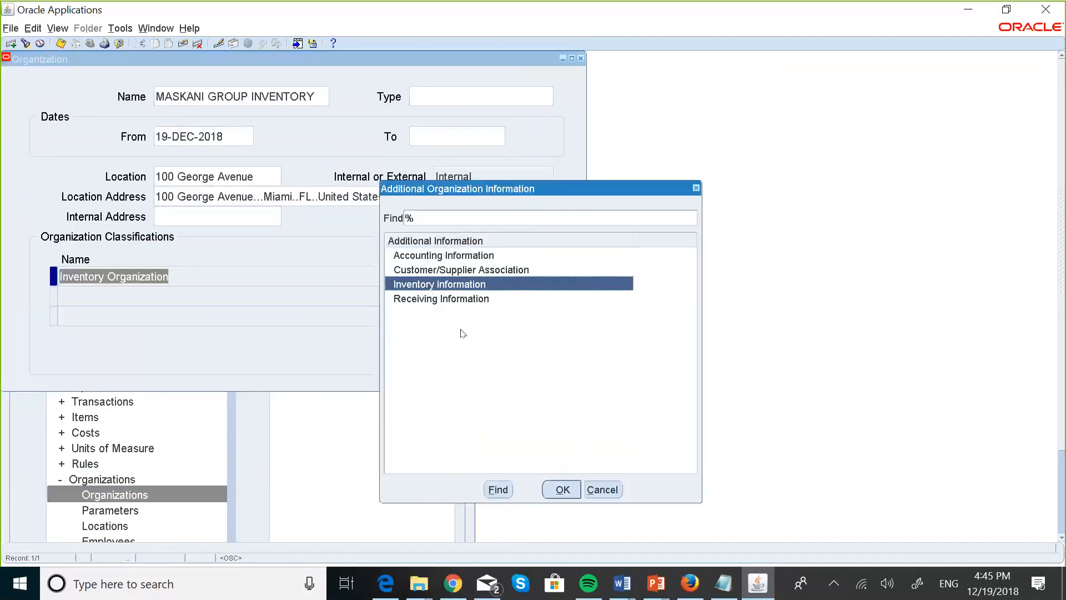
pyautogui.click(562, 487)
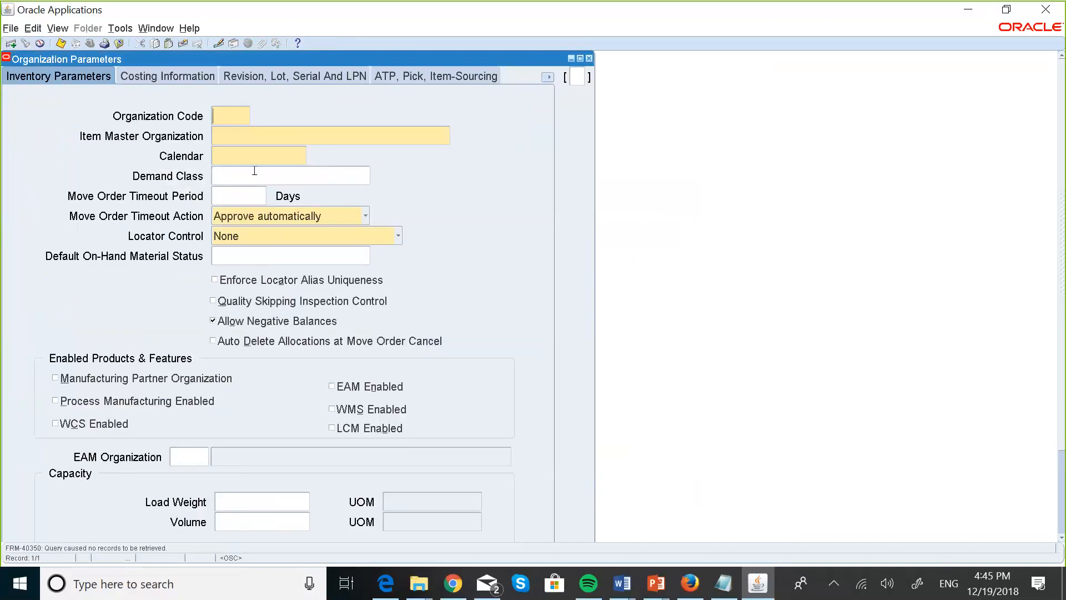
# Enter code MG, item master MASKANI GROUP INVENTORY and calendar KEN1, then save.
pyautogui.press('capslock')
pyautogui.write('MG')
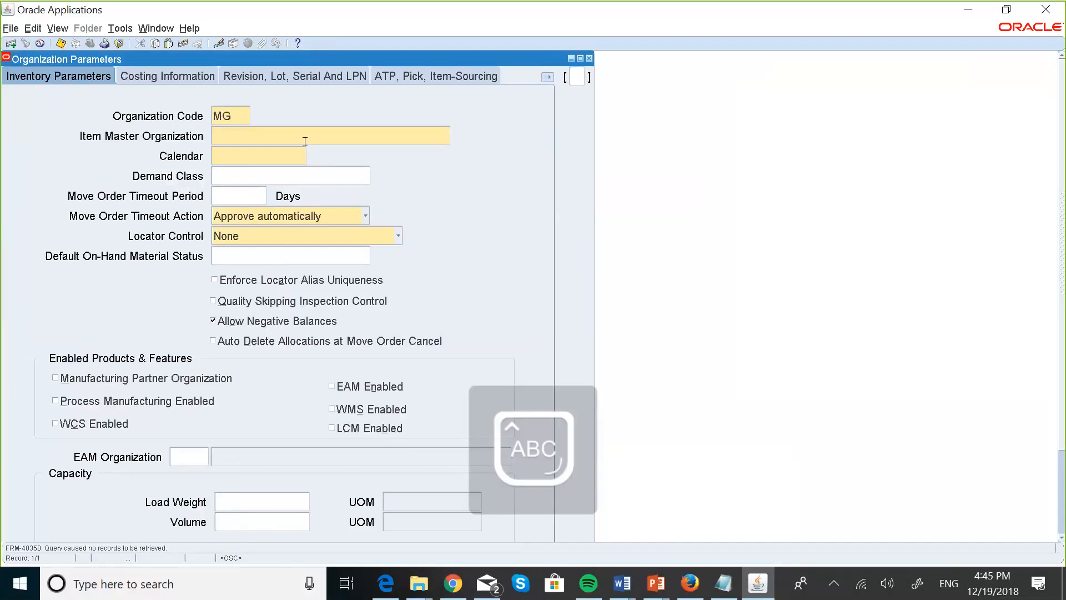
pyautogui.click(269, 135)
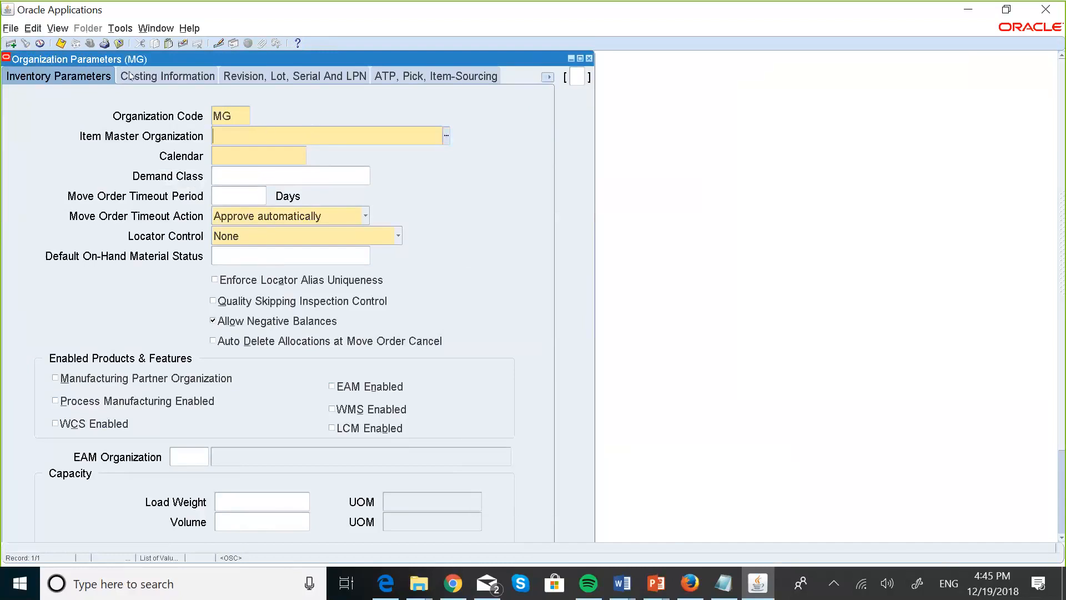
pyautogui.write('MASKA')
pyautogui.press('Tab')
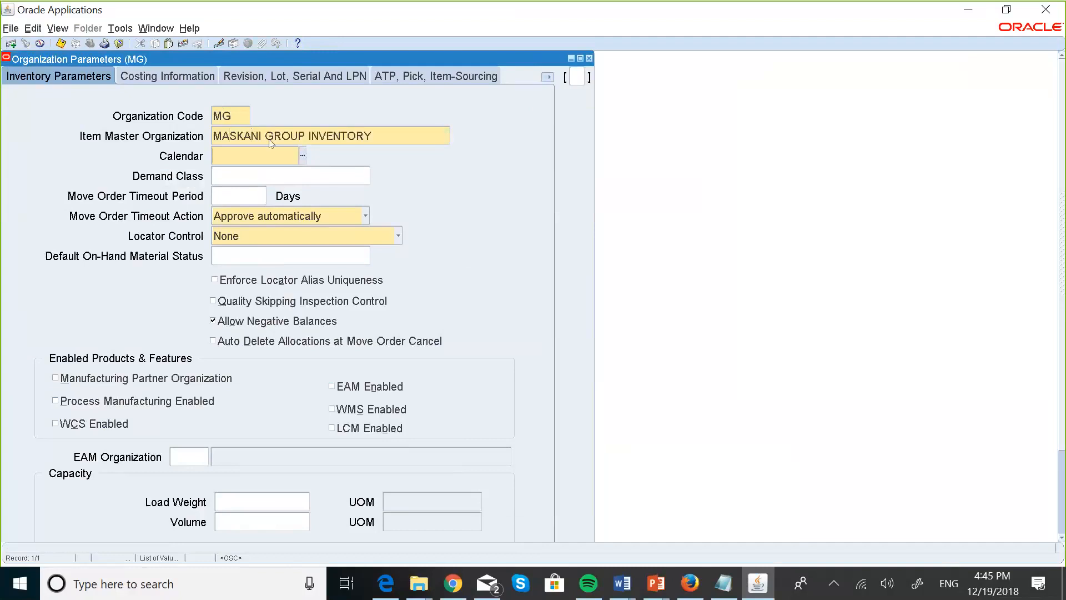
pyautogui.click(302, 159)
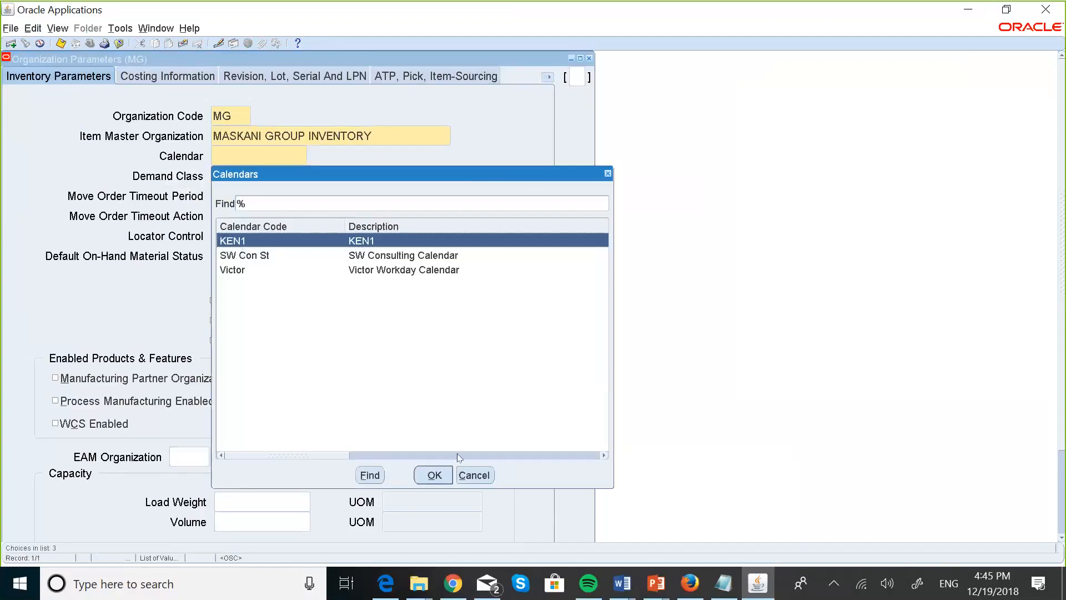
pyautogui.click(435, 475)
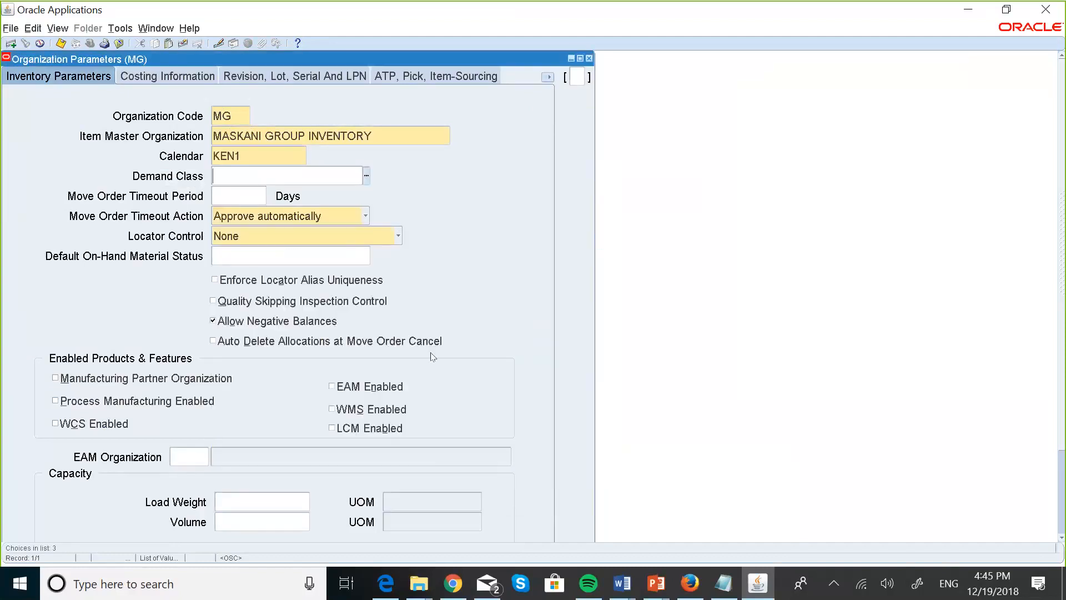
pyautogui.click(61, 43)
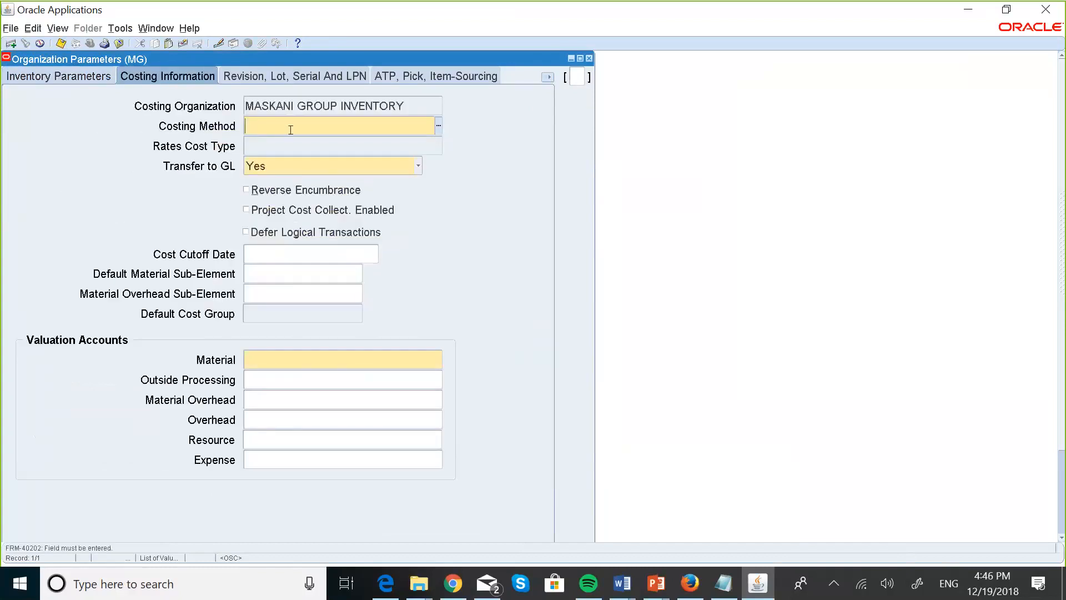
# Set the costing method to Standard and start the Material account with company 001, account 003000.
pyautogui.write('Stand')
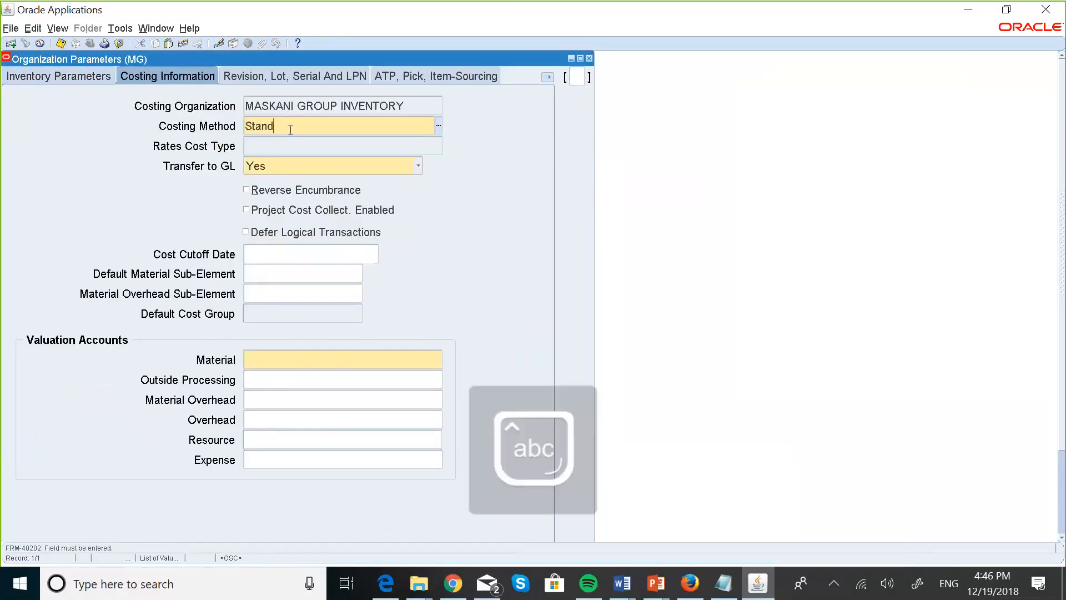
pyautogui.write('ard')
pyautogui.press('Tab')
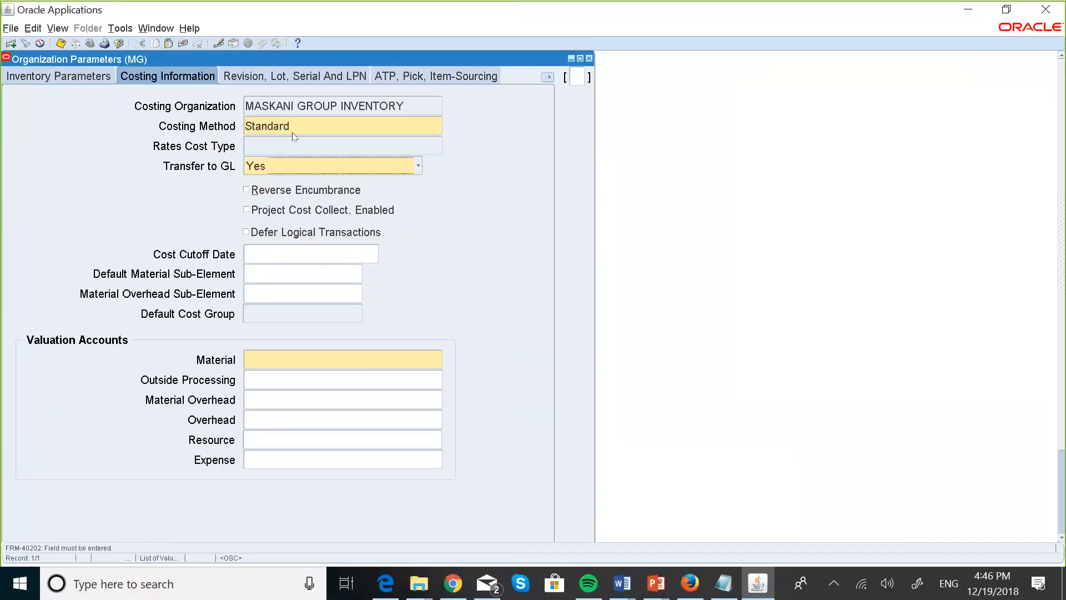
pyautogui.click(266, 362)
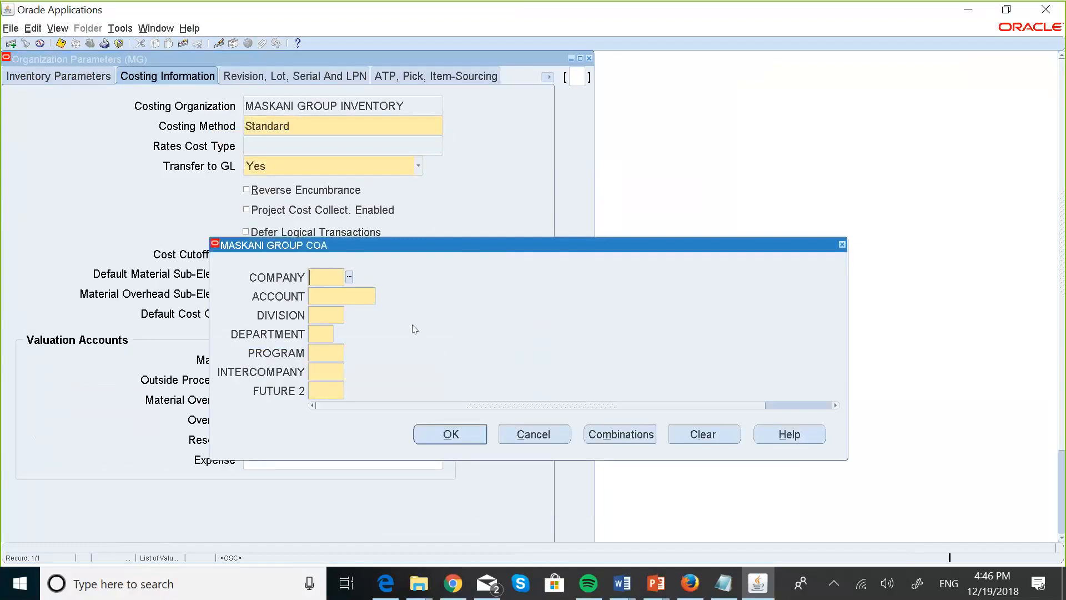
pyautogui.write('001')
pyautogui.press('Tab')
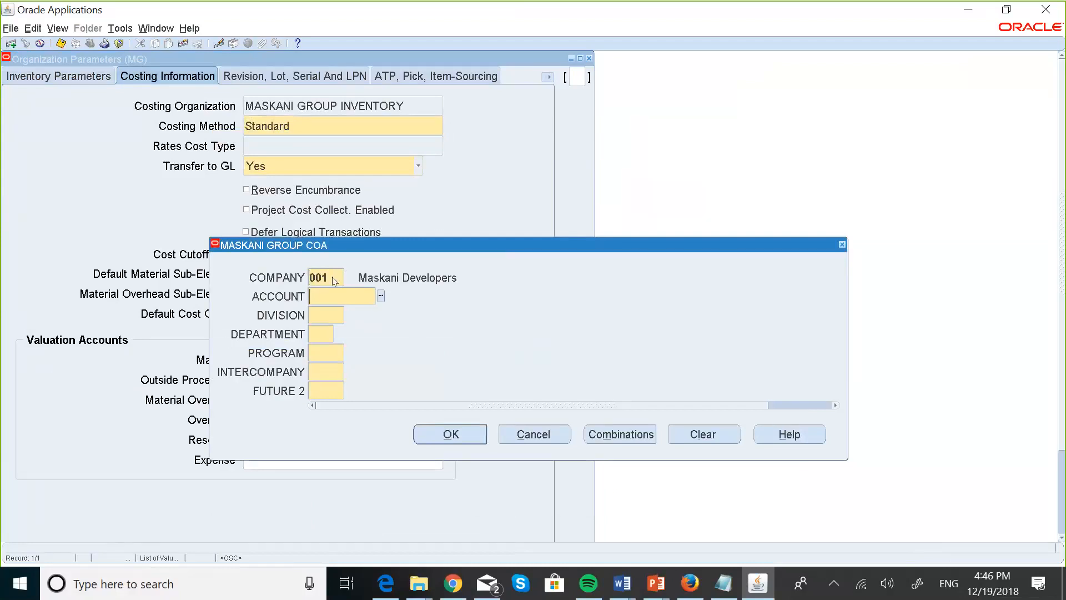
pyautogui.write('003000')
pyautogui.press('Tab')
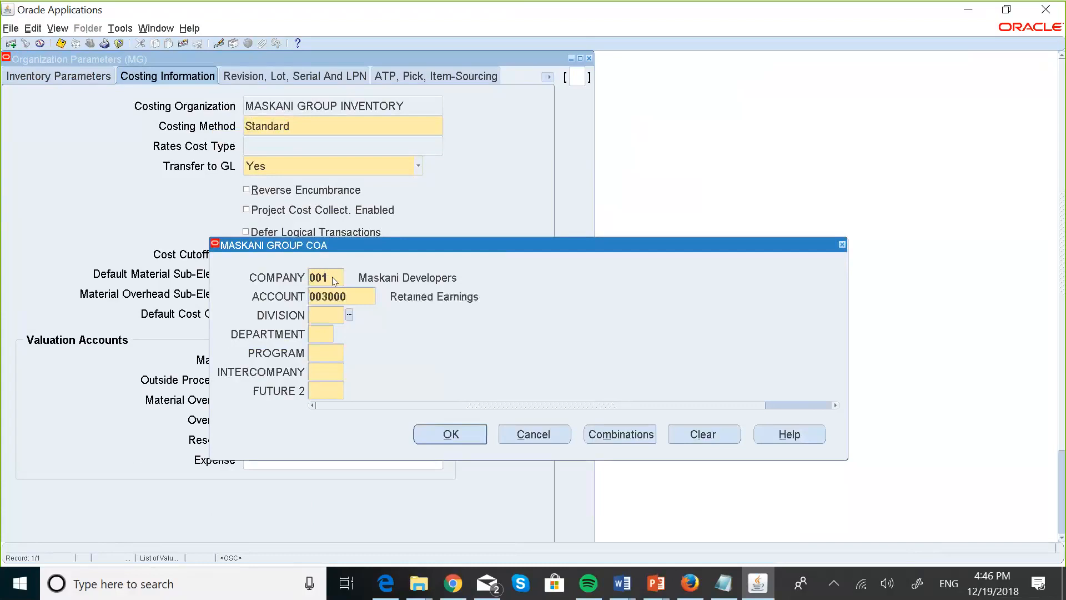
# Complete the Material account as 001.003000.000.00.000.000.000 and save the organization parameters.
pyautogui.write('000')
pyautogui.press('Tab')
pyautogui.write('00')
pyautogui.press('Tab')
pyautogui.write('000')
pyautogui.press('Tab')
pyautogui.write('000')
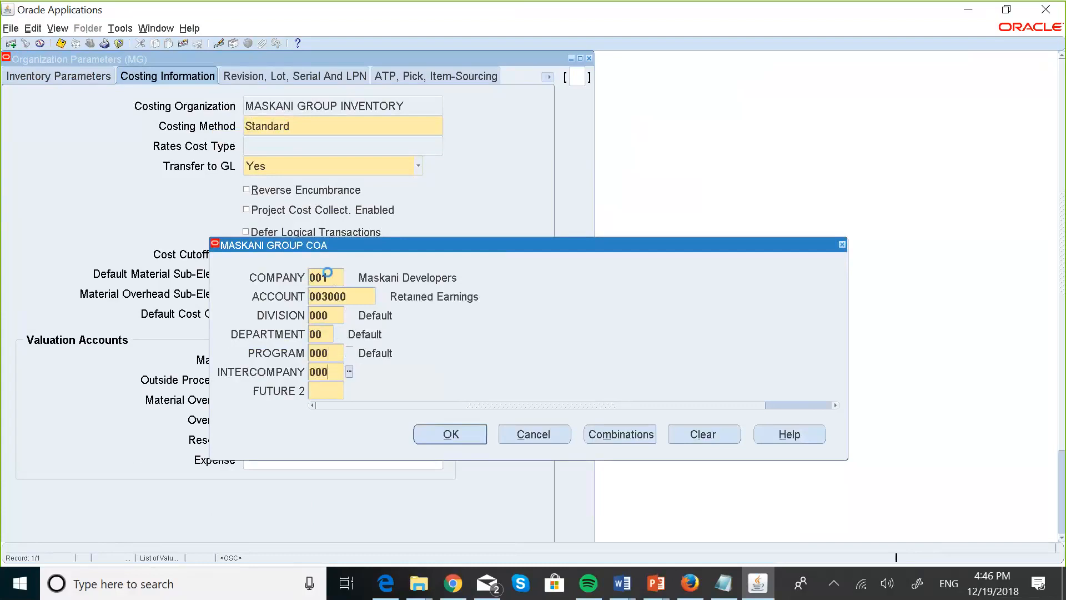
pyautogui.press('Tab')
pyautogui.write('000')
pyautogui.press('Tab')
pyautogui.click(451, 434)
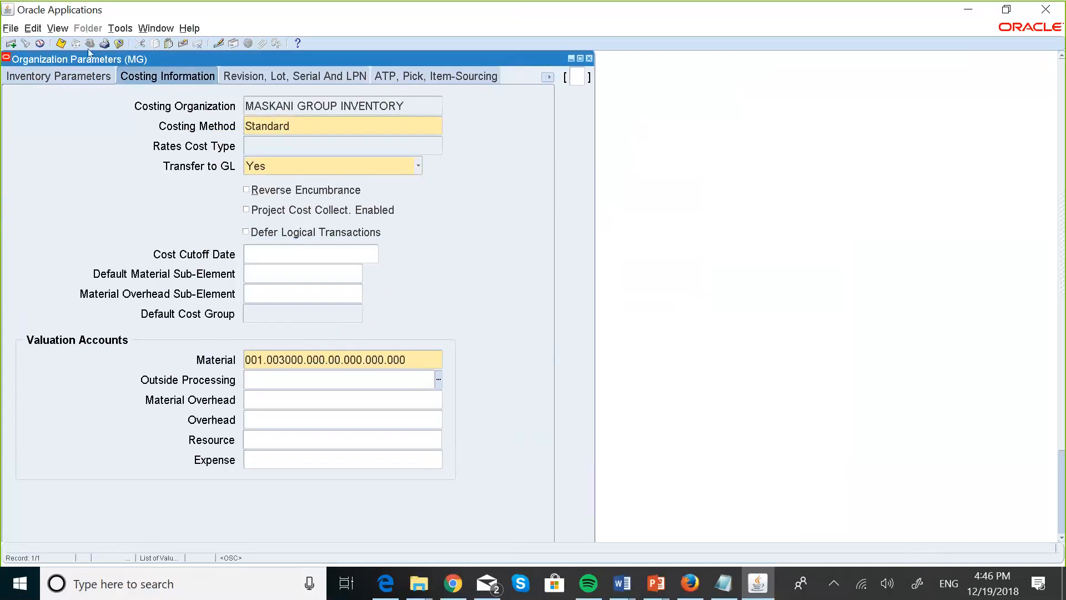
pyautogui.click(61, 44)
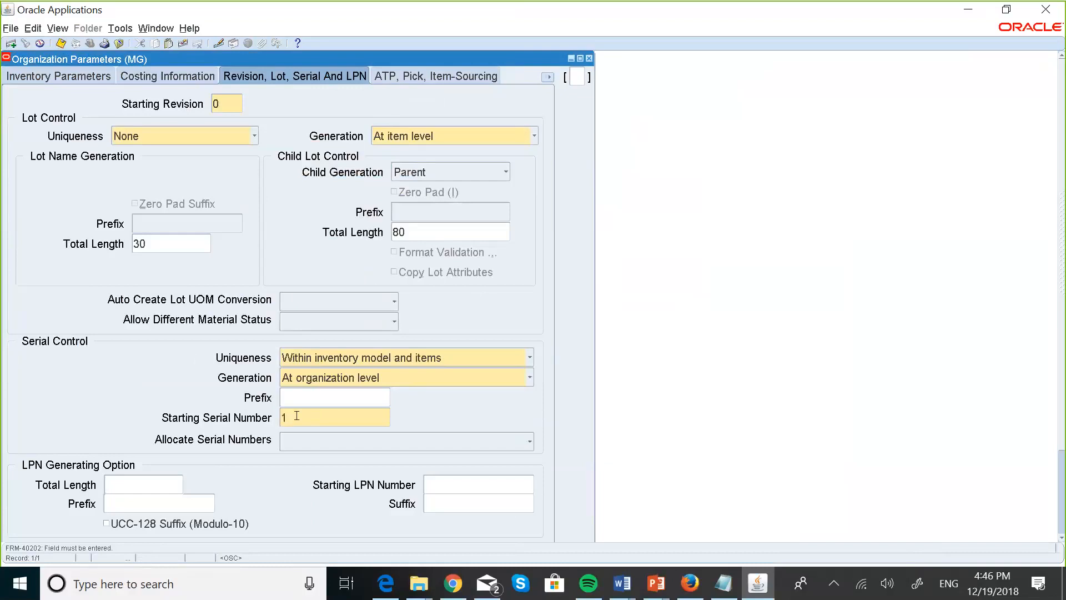
# Save again, then enter company 001 in the Purchase Price Variance account.
pyautogui.click(61, 46)
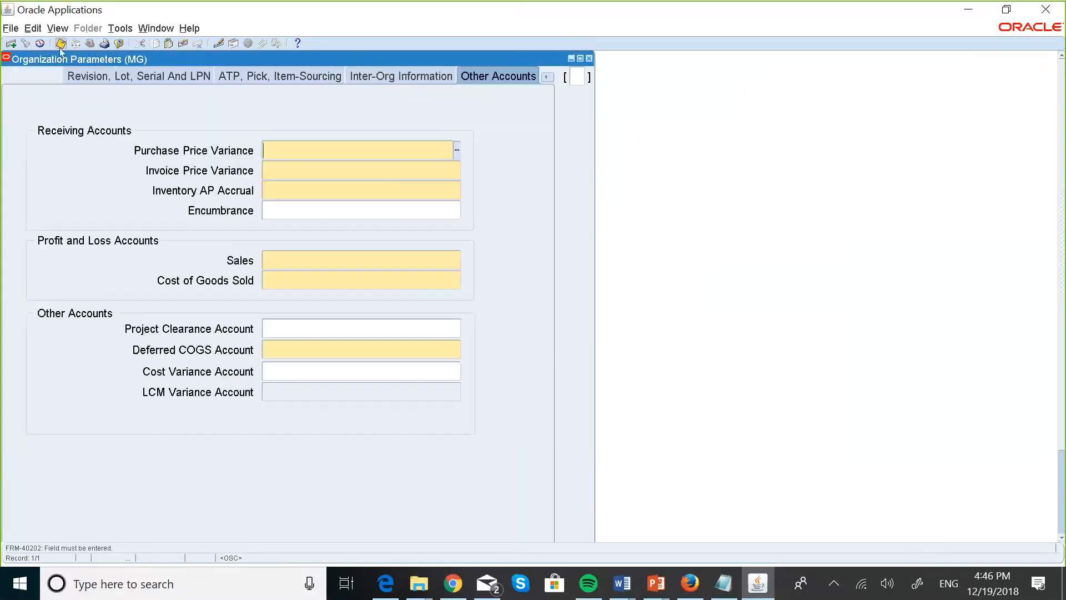
pyautogui.click(457, 152)
pyautogui.click(457, 151)
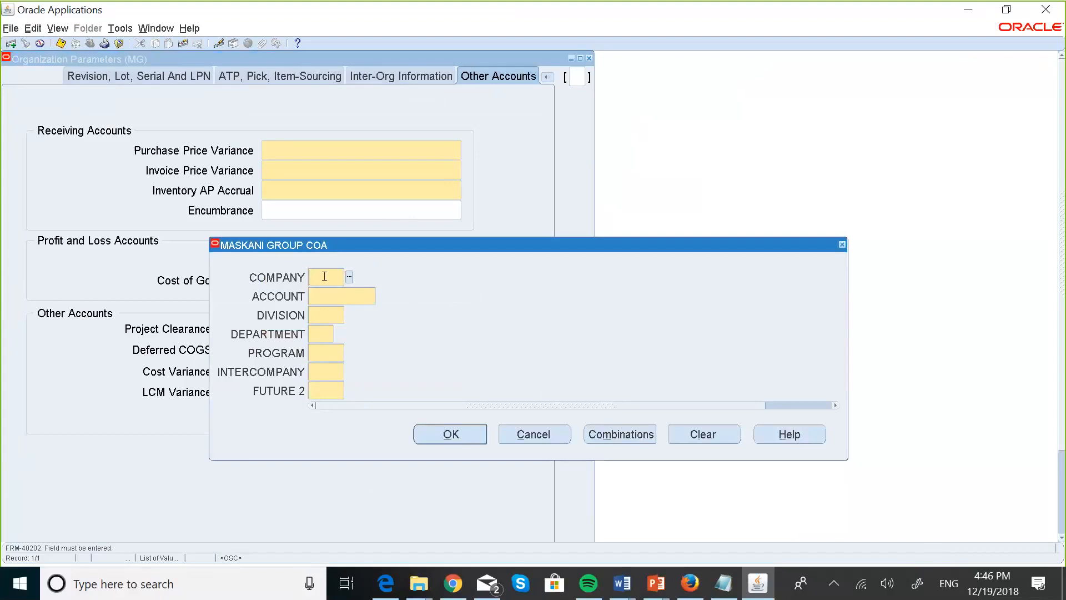
pyautogui.write('001')
pyautogui.press('Tab')
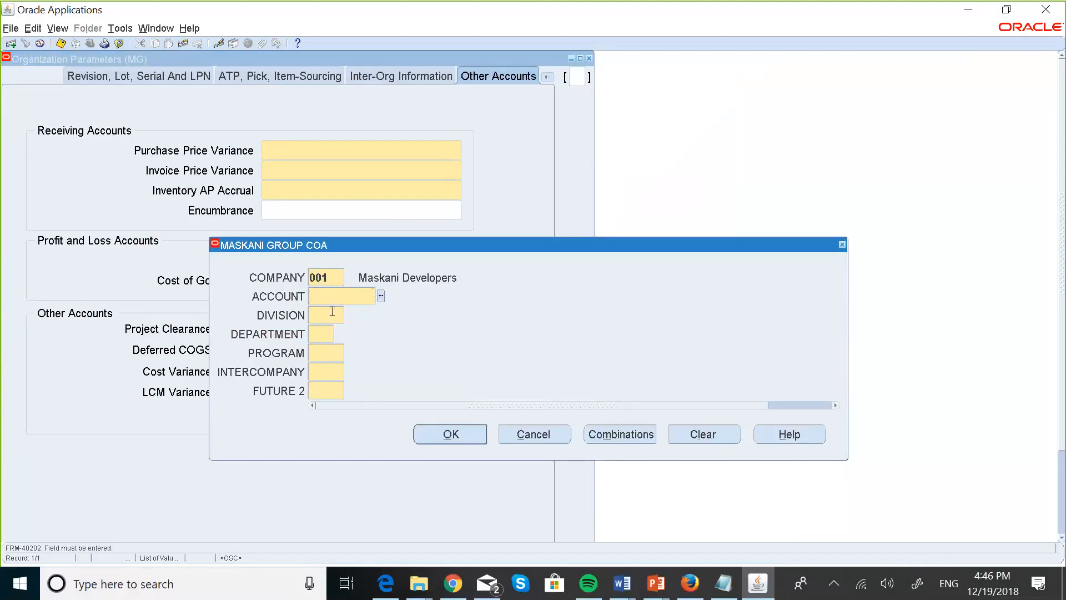
# Bring up the list of account values for the Purchase Price Variance account and browse it.
pyautogui.click(382, 297)
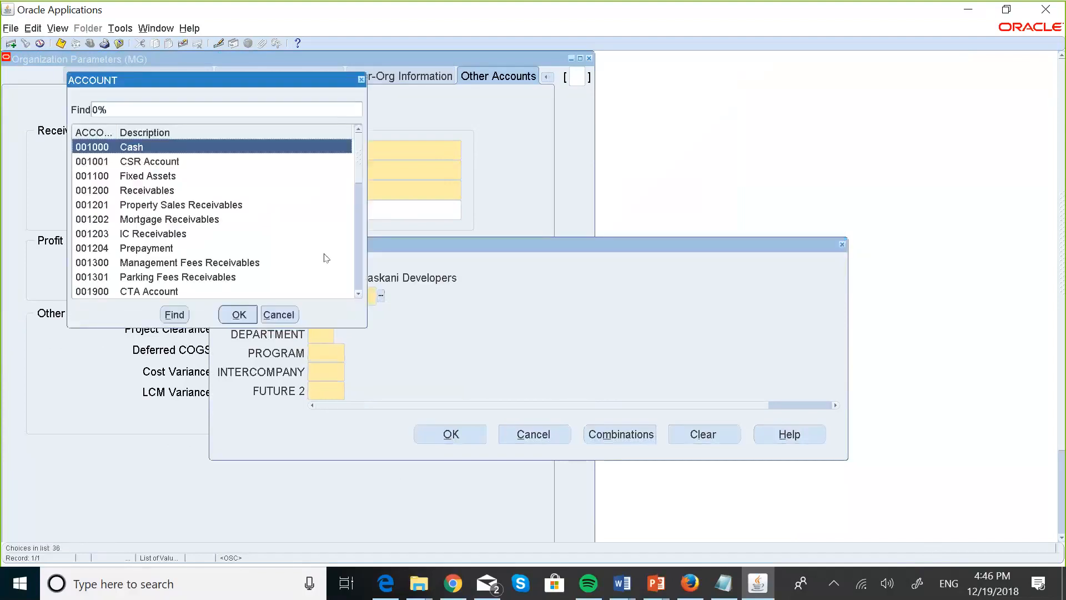
pyautogui.click(273, 314)
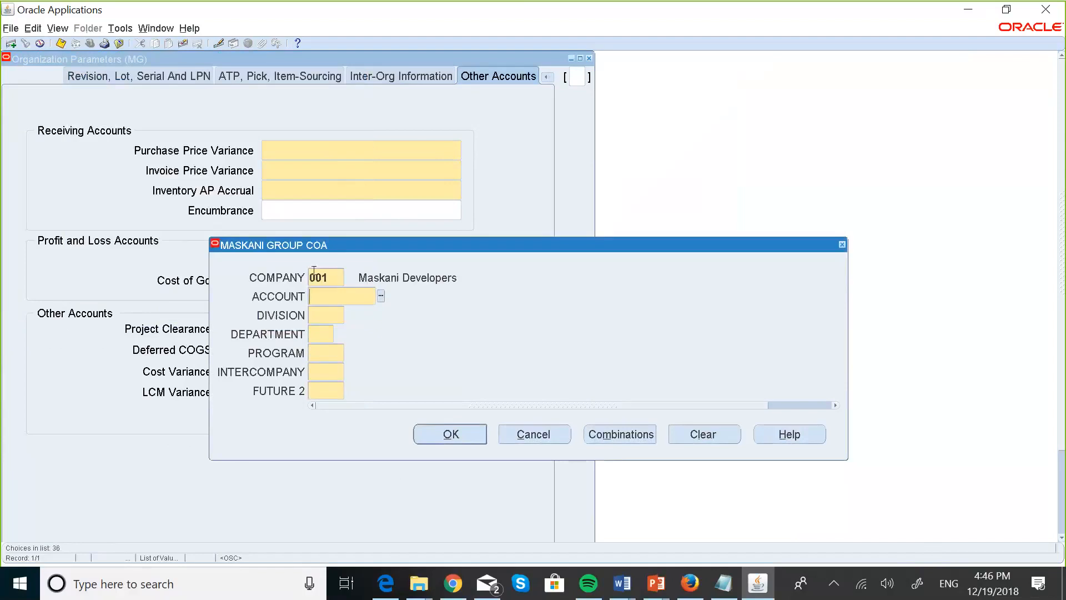
pyautogui.click(381, 296)
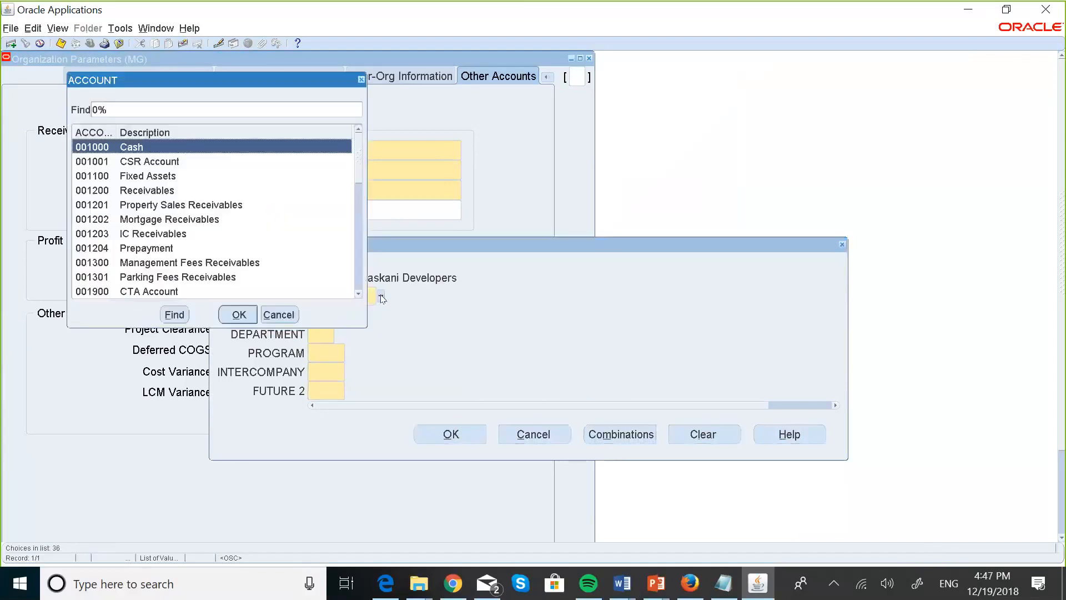
pyautogui.click(358, 294)
pyautogui.click(358, 295)
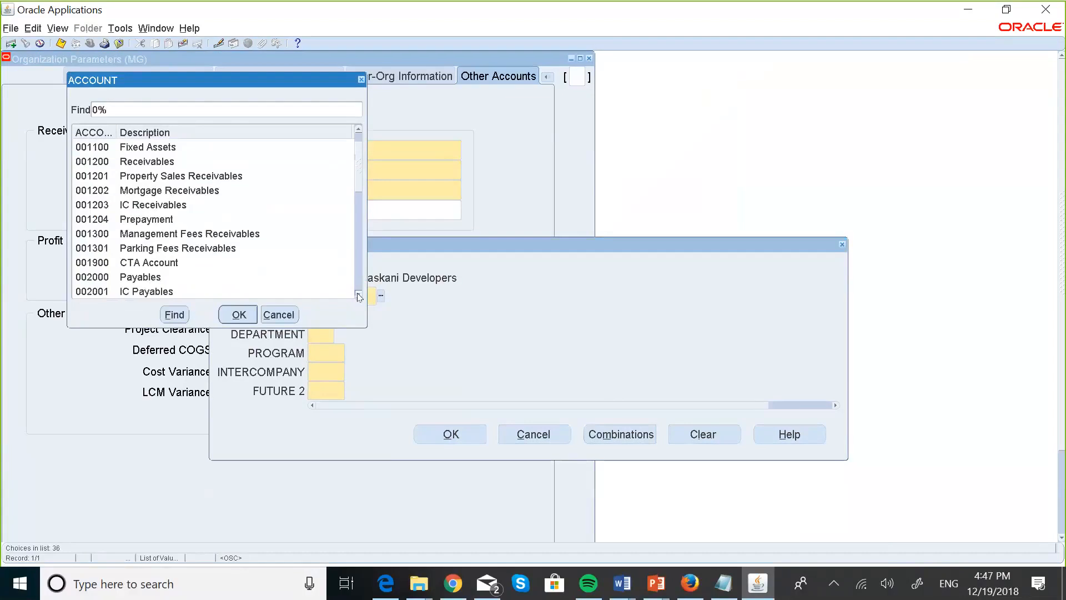
pyautogui.click(358, 295)
pyautogui.scroll(-4, 358, 296)
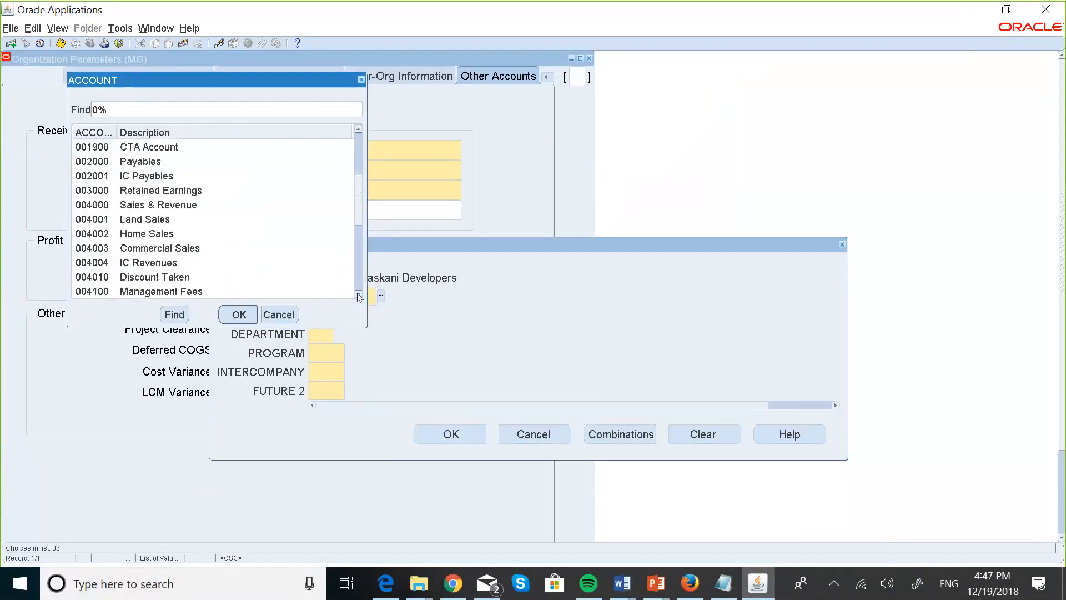
pyautogui.scroll(-3, 359, 296)
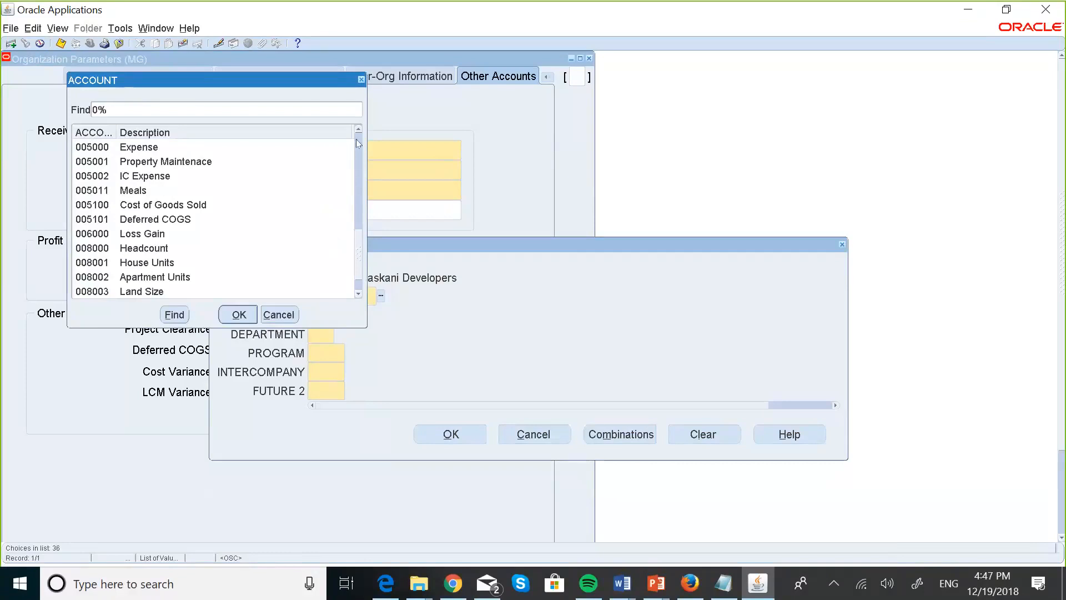
pyautogui.scroll(4, 360, 131)
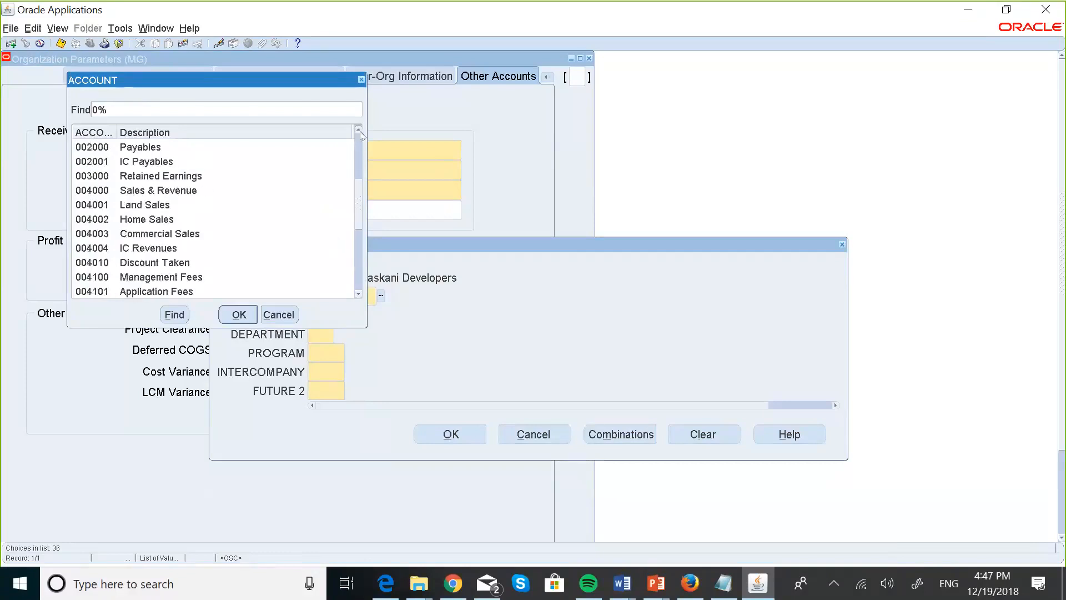
pyautogui.scroll(3, 360, 131)
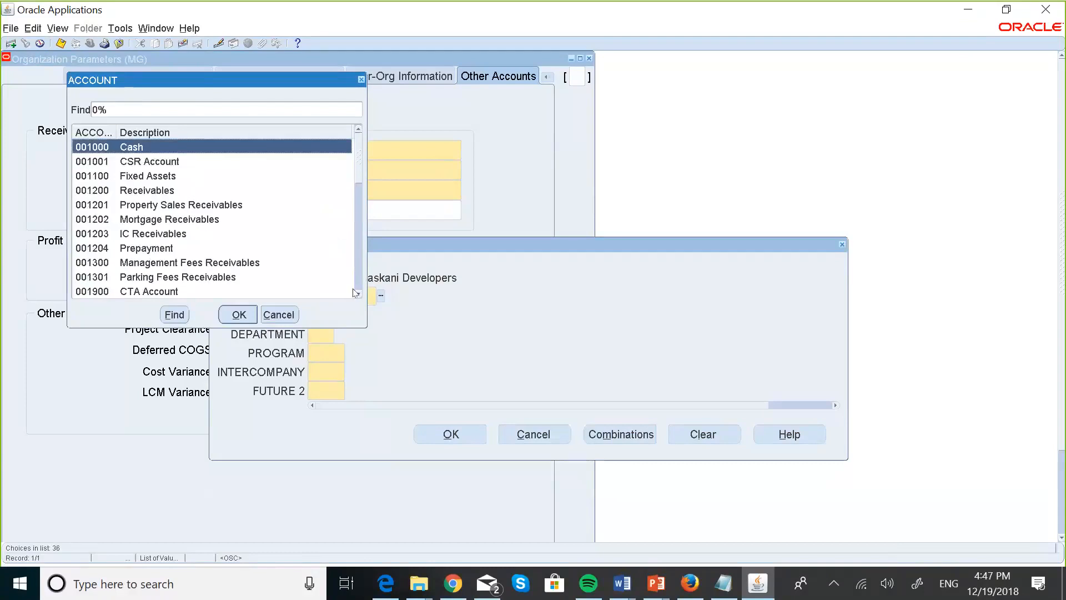
pyautogui.scroll(-8, 356, 293)
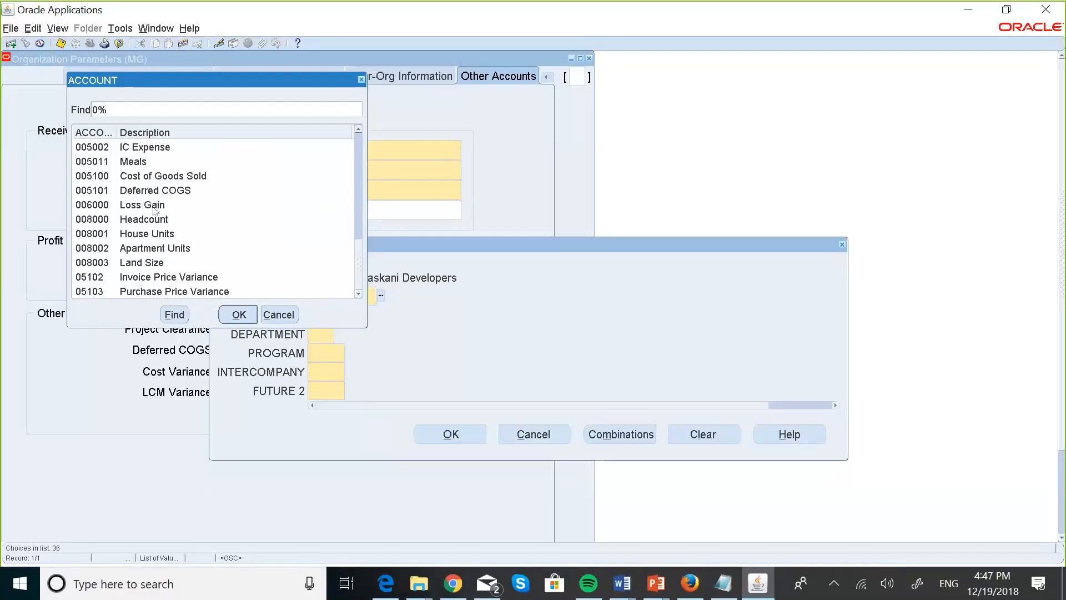
# Cancel the Purchase Price Variance account entry and close Organization Parameters, confirming Yes.
pyautogui.click(279, 315)
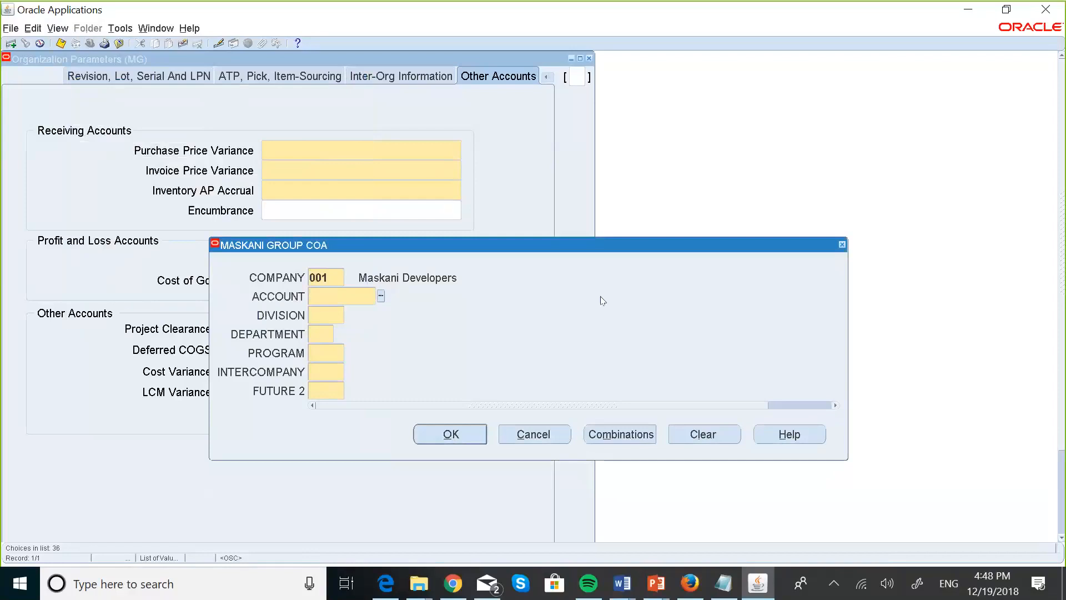
pyautogui.click(551, 438)
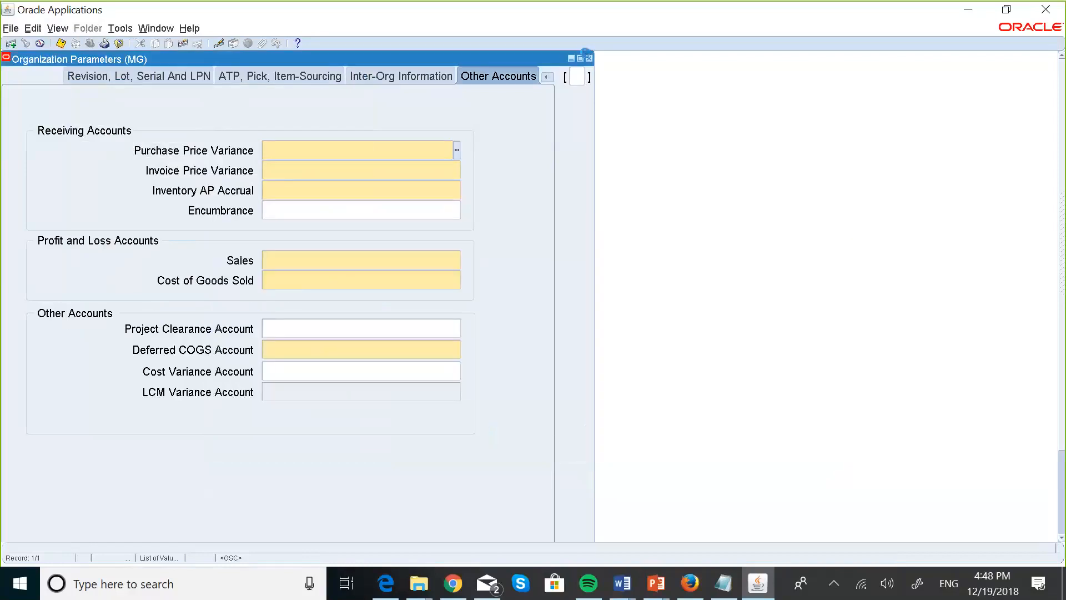
pyautogui.click(589, 58)
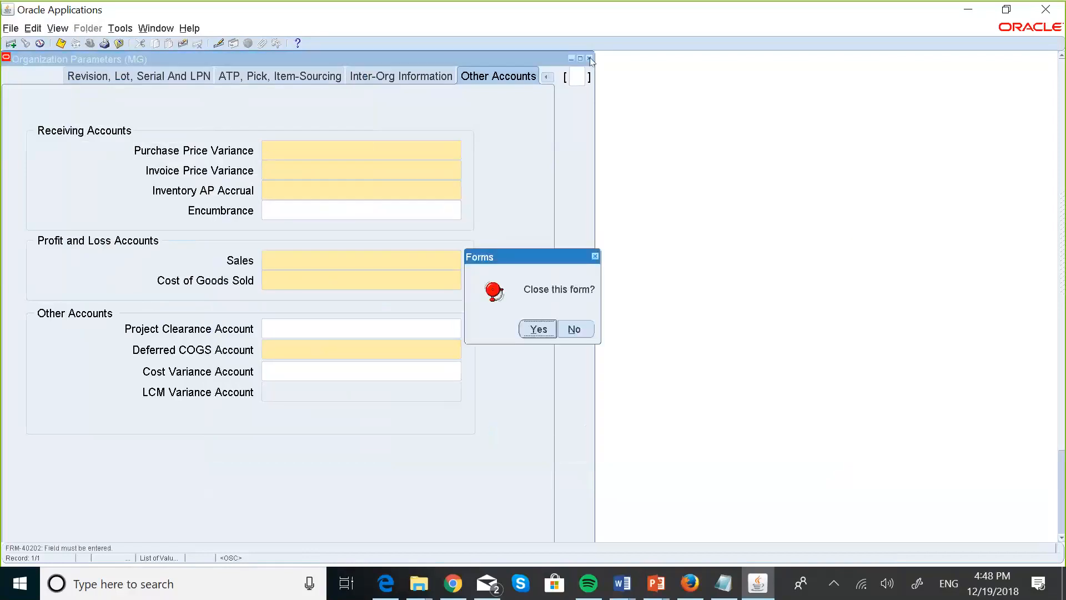
pyautogui.click(538, 329)
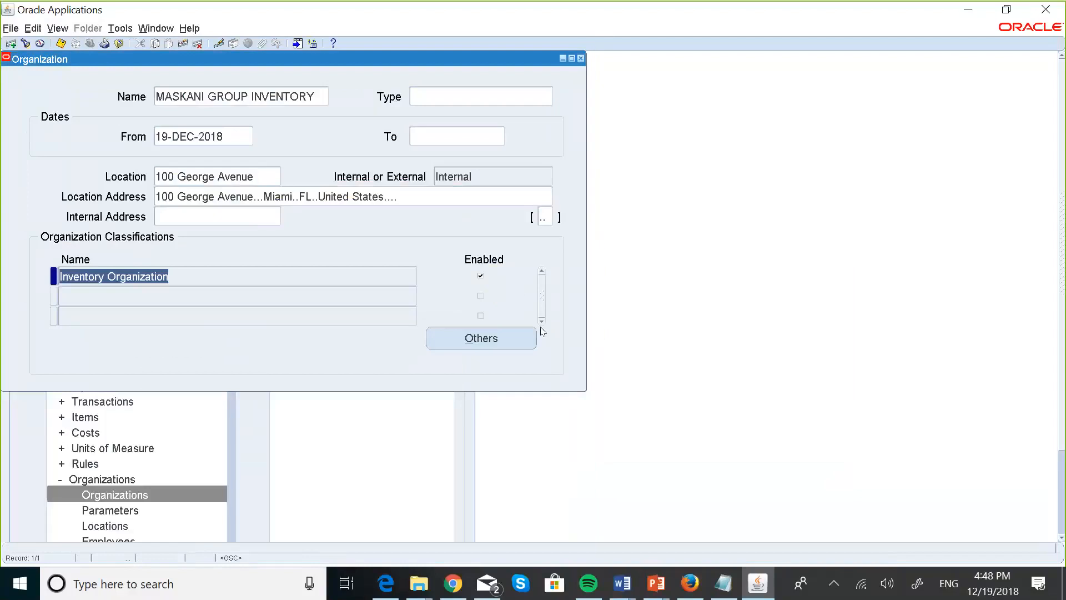
# Close the Organization form and open Setup > Flexfields > Key > Values from the Navigator.
pyautogui.click(580, 58)
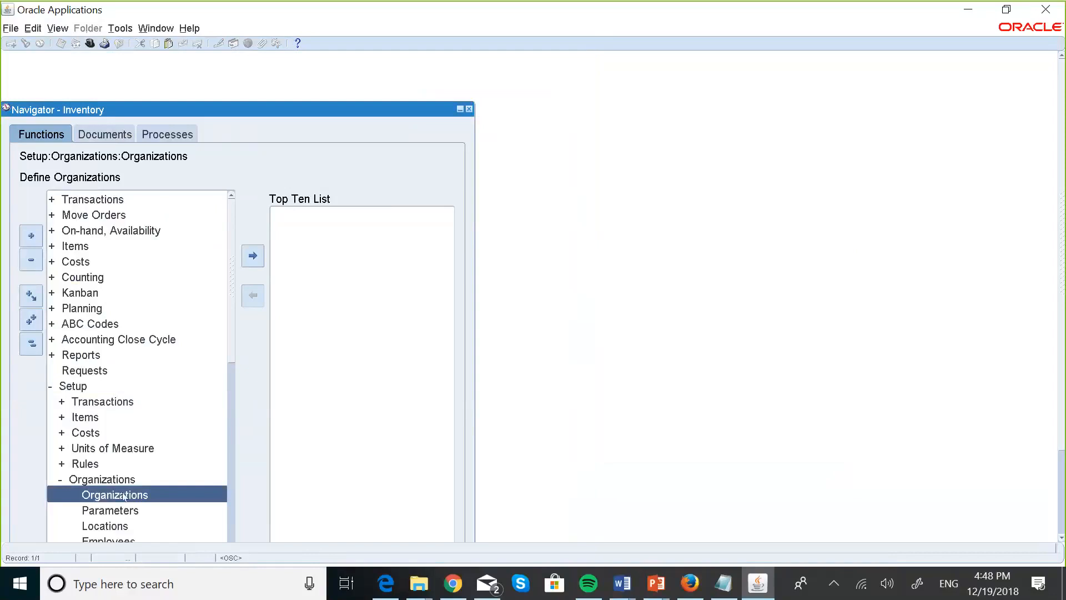
pyautogui.click(32, 345)
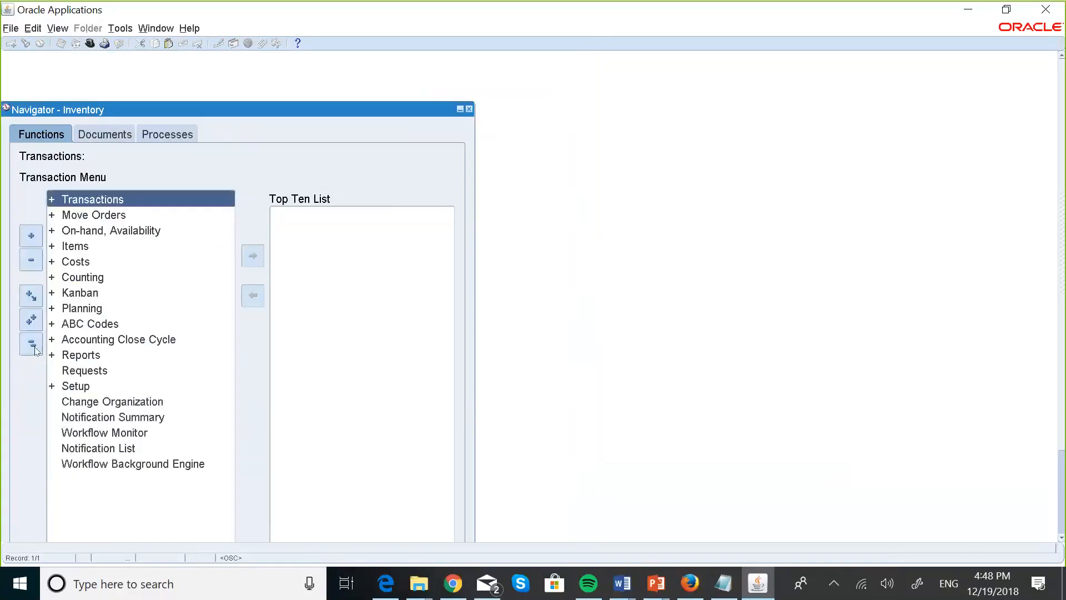
pyautogui.click(85, 389)
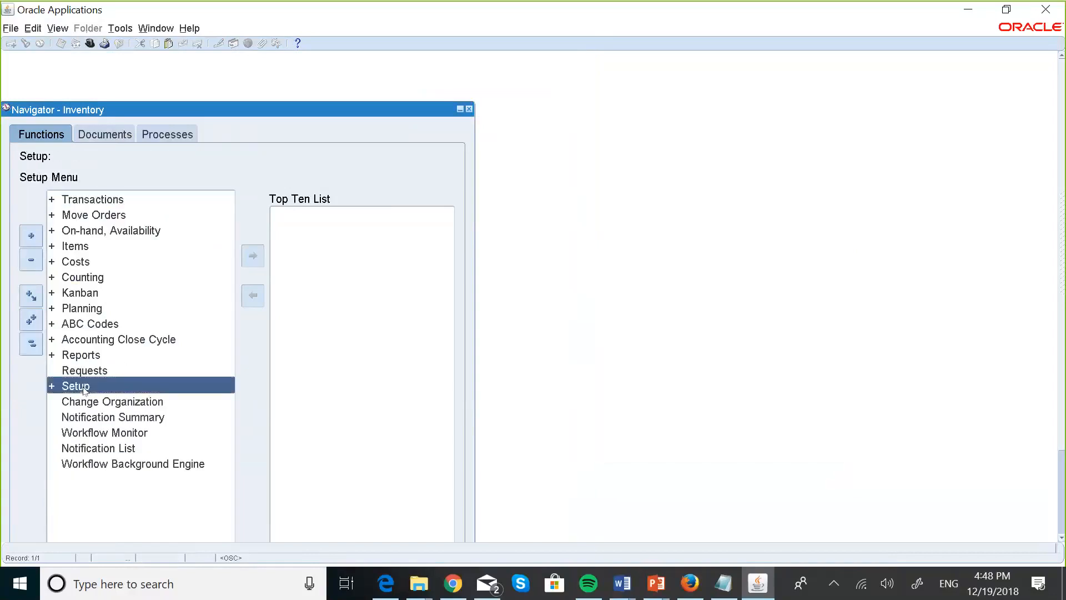
pyautogui.doubleClick(139, 390)
pyautogui.press('Down')
pyautogui.press('Down')
pyautogui.press('Down')
pyautogui.press('Down')
pyautogui.press('Down')
pyautogui.press('Down')
pyautogui.press('Down')
pyautogui.press('Down')
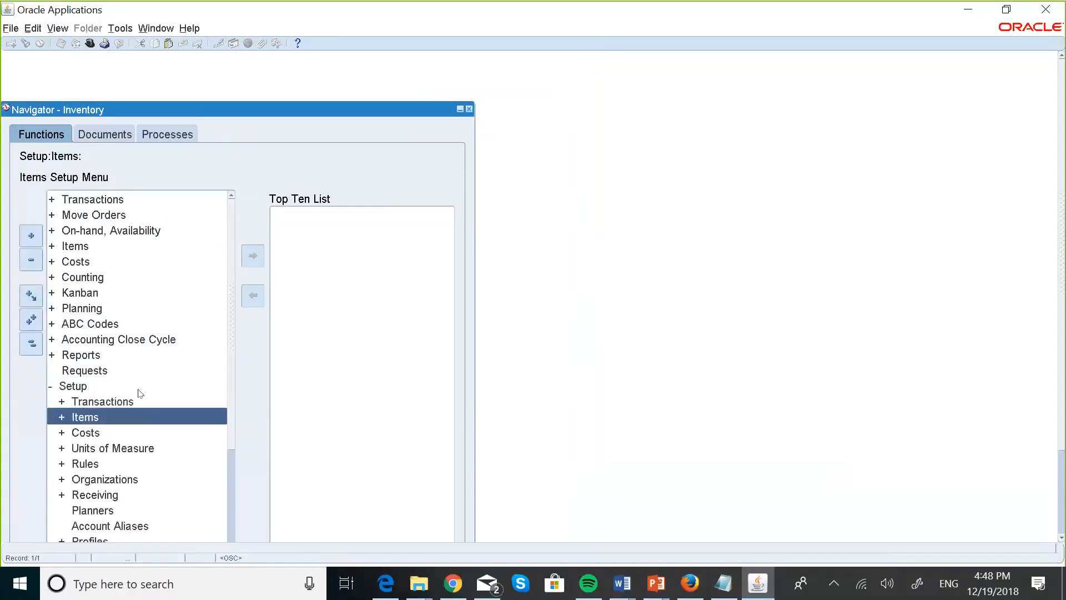
pyautogui.press('Down')
pyautogui.press('Down')
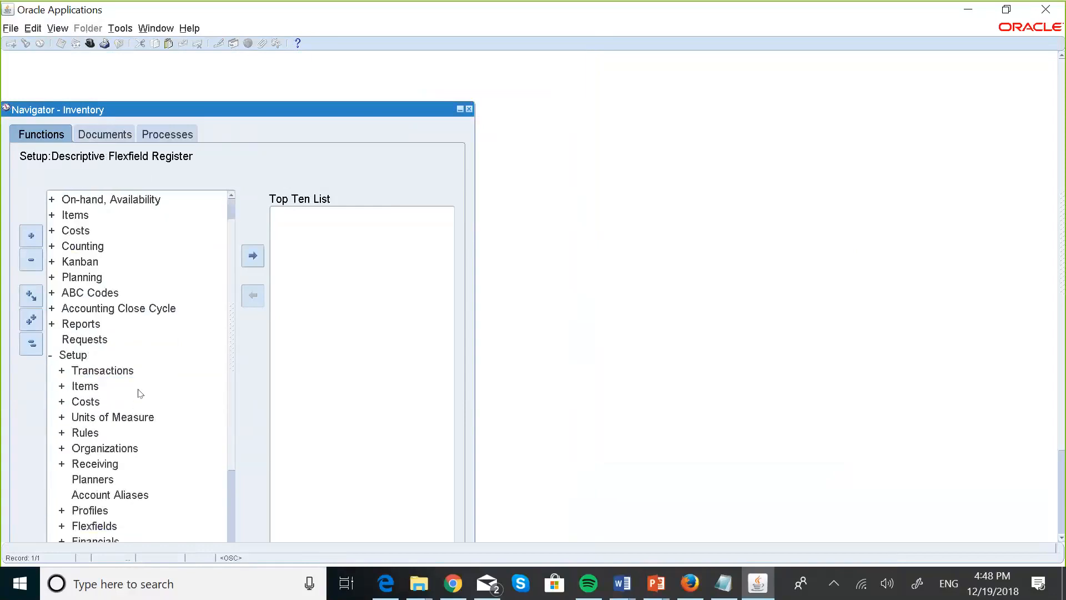
pyautogui.doubleClick(99, 529)
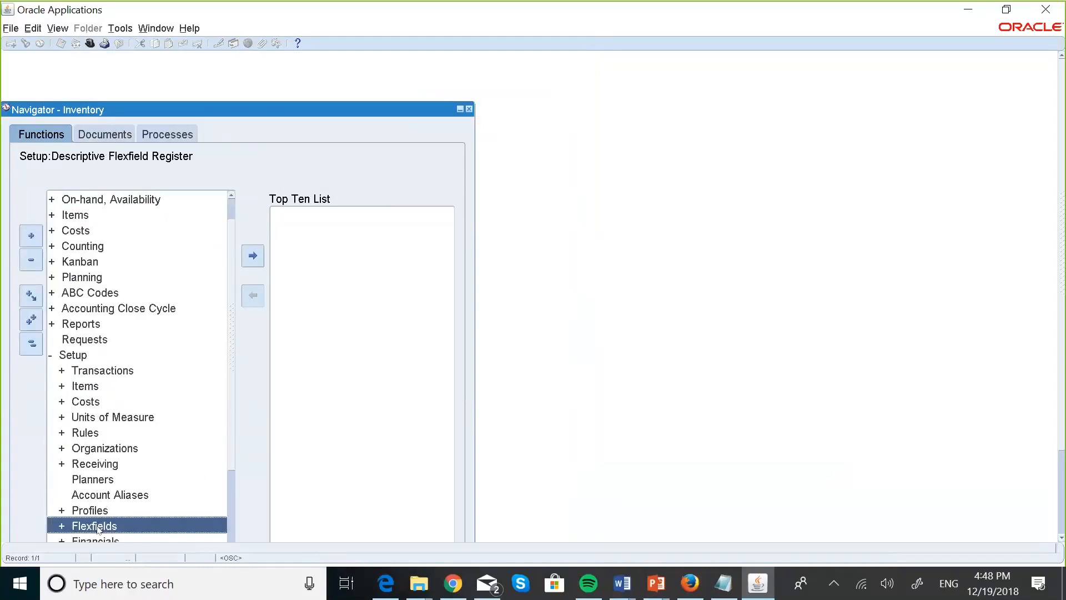
pyautogui.press('Down')
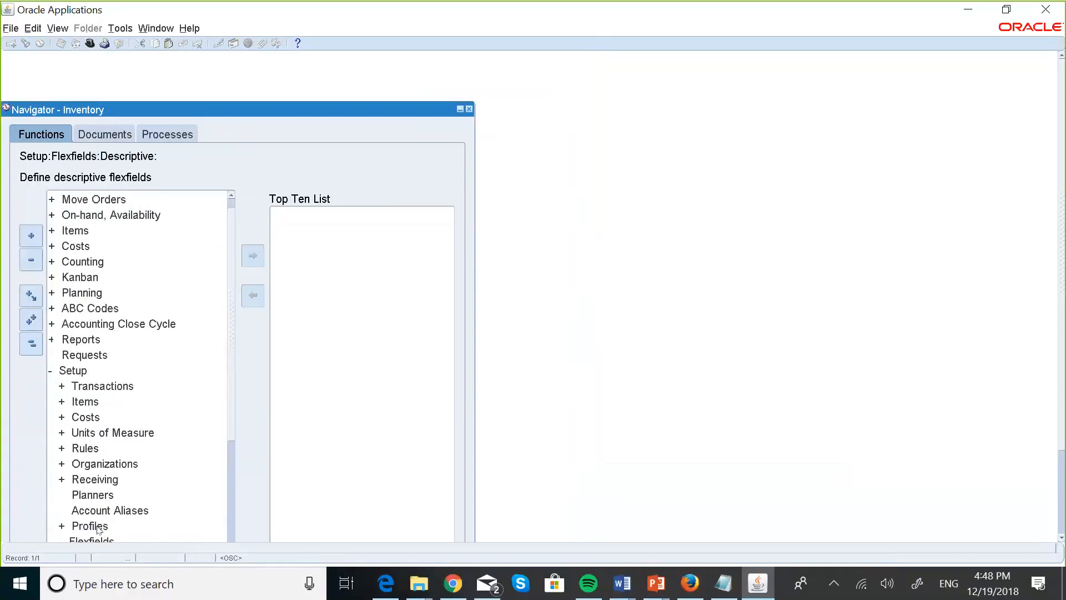
pyautogui.press('Up')
pyautogui.press('Return')
pyautogui.press('Down')
pyautogui.press('Return')
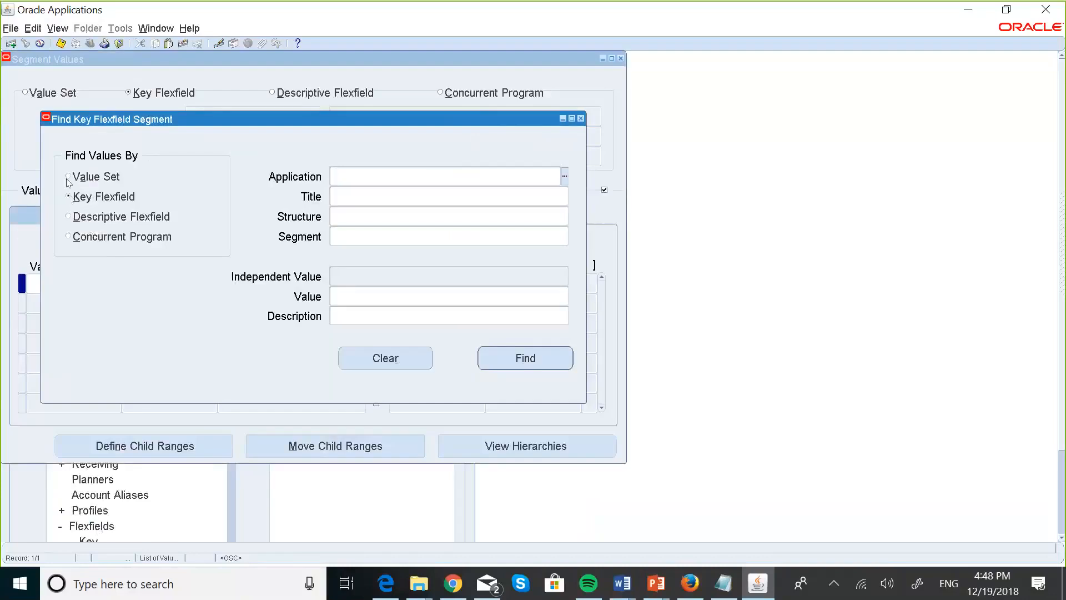
# Find the segment values of the MASKANI GROUP ACCOUNT value set.
pyautogui.click(69, 177)
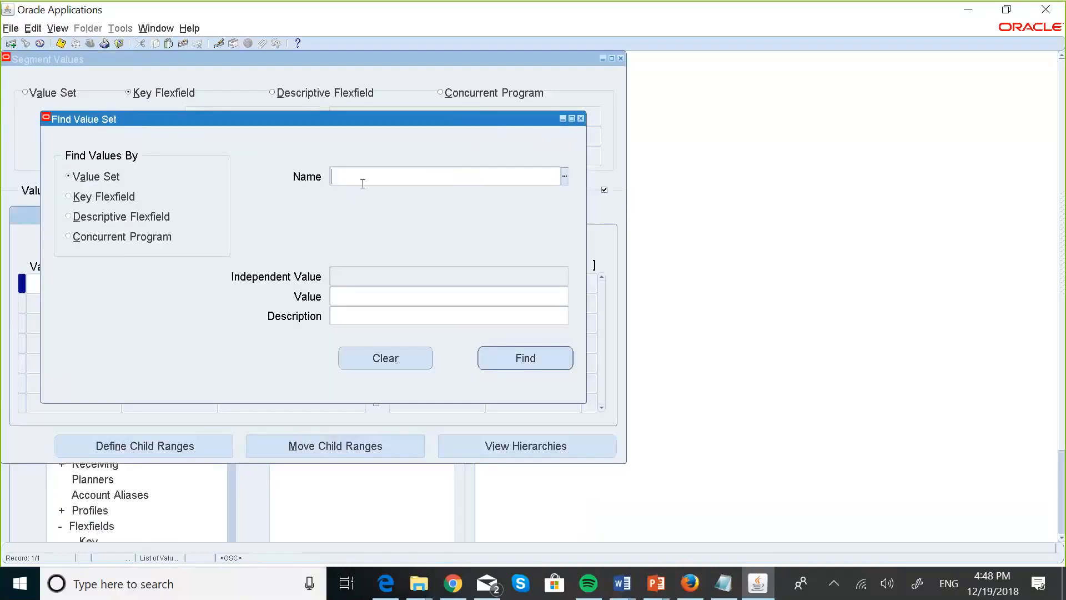
pyautogui.press('capslock')
pyautogui.write('MASKS')
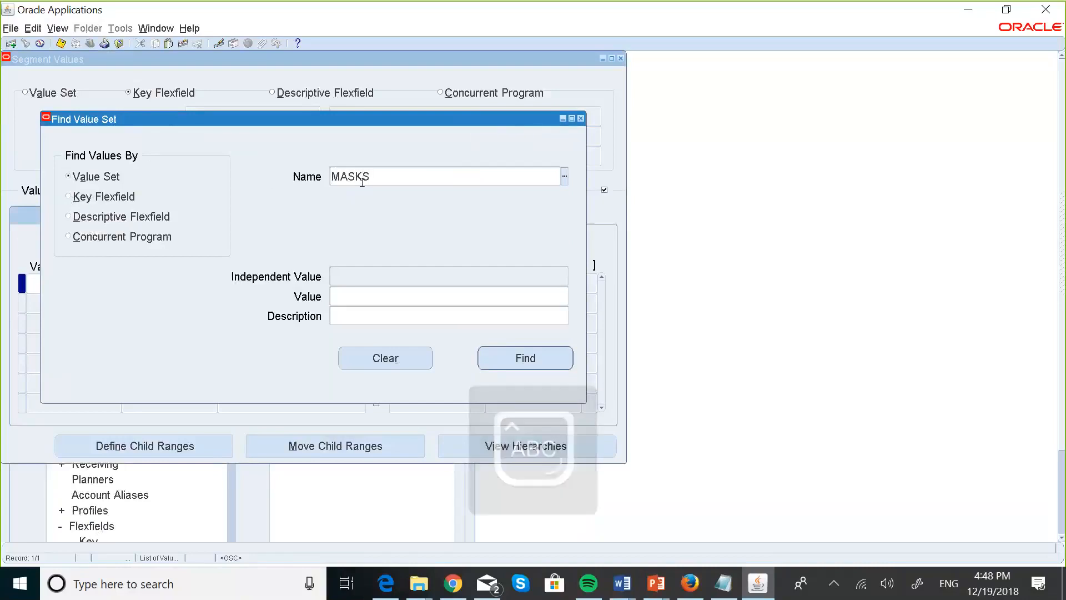
pyautogui.press('BackSpace')
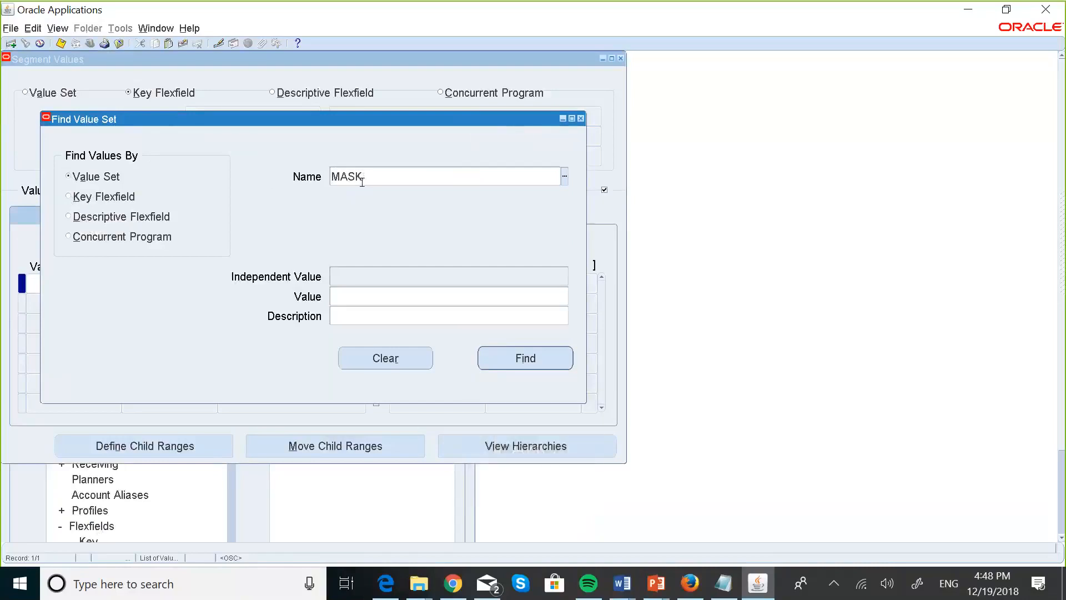
pyautogui.write('A')
pyautogui.press('Tab')
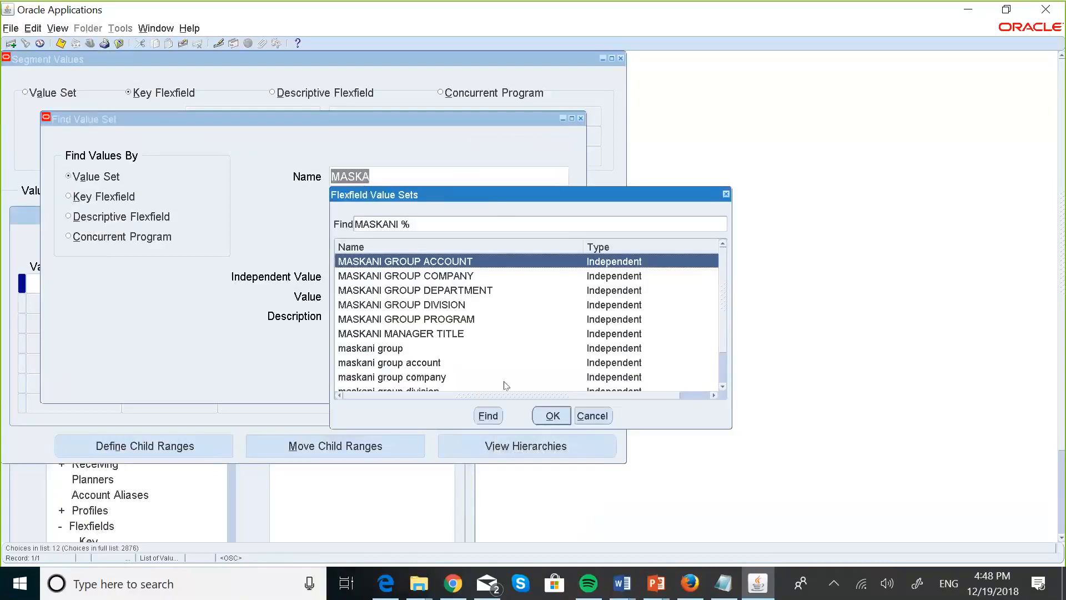
pyautogui.click(560, 420)
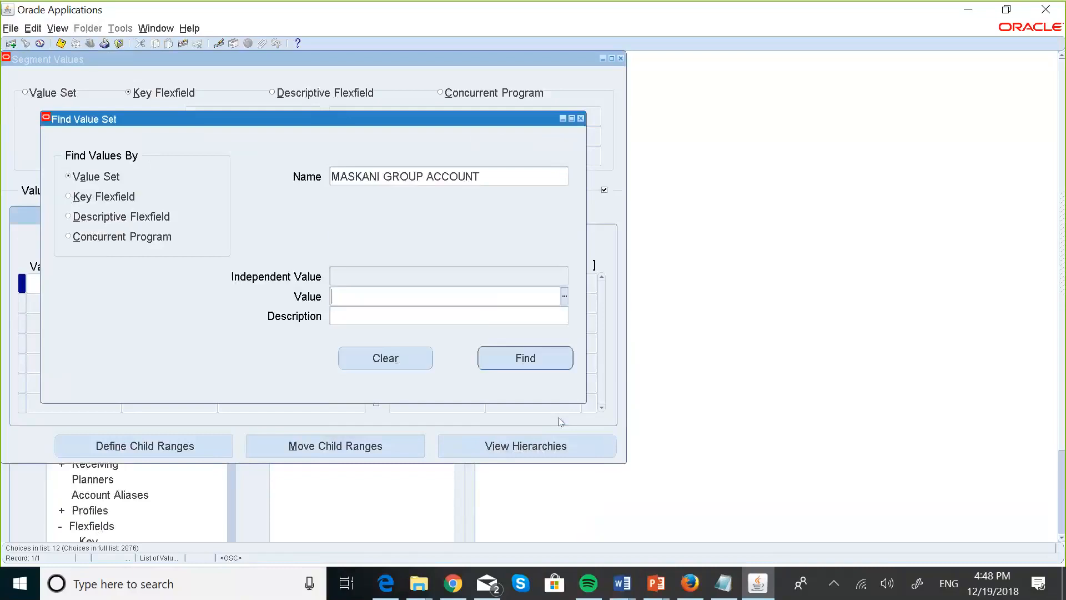
pyautogui.click(521, 362)
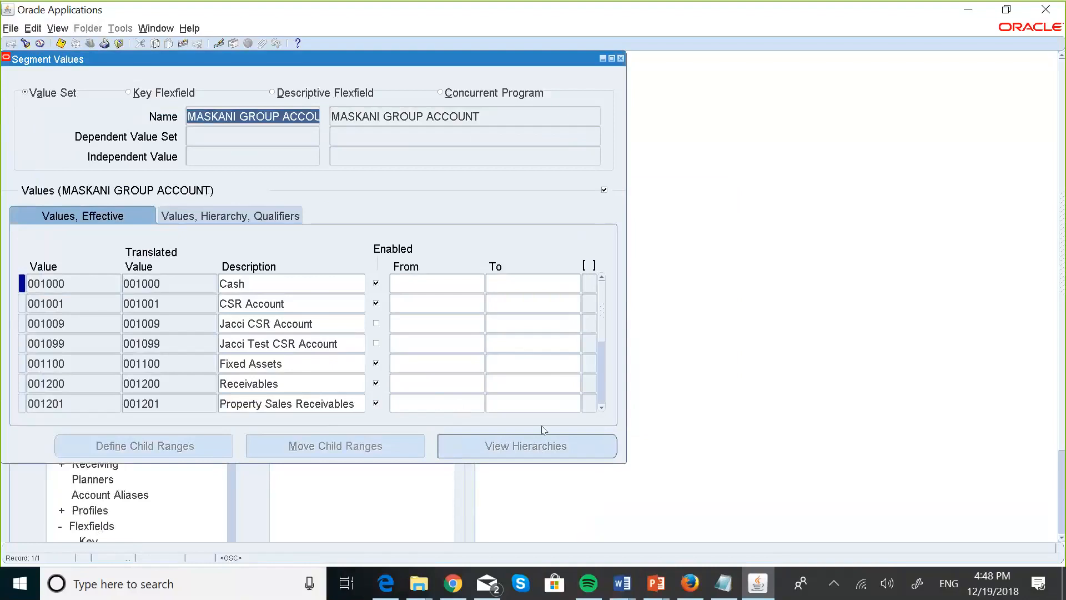
# Uncheck Enabled on values 05102 and 05103 and save.
pyautogui.click(600, 404)
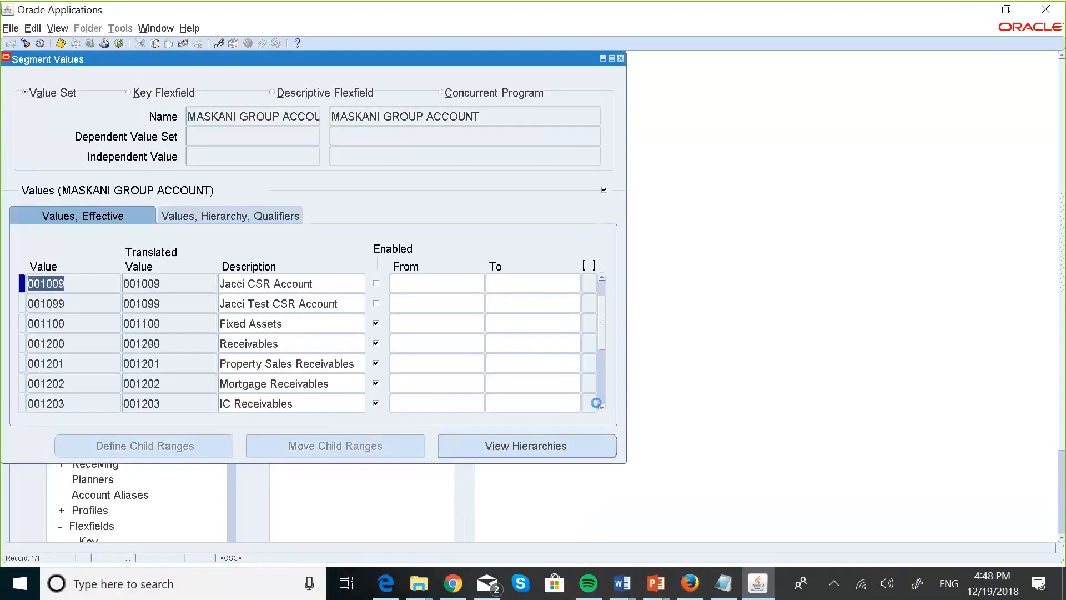
pyautogui.click(601, 407)
pyautogui.click(601, 407)
pyautogui.click(601, 407)
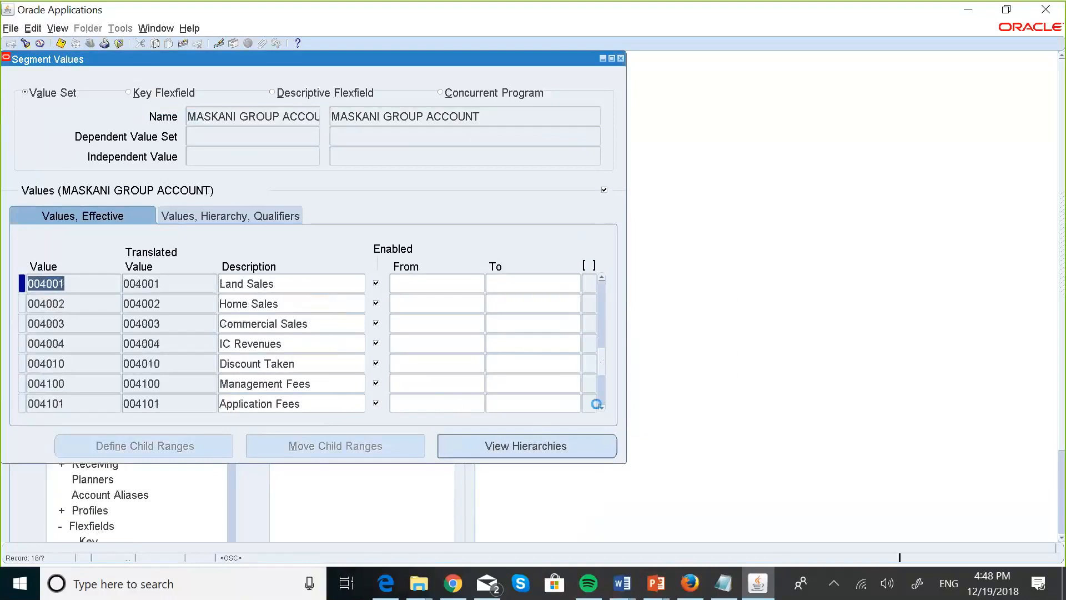
pyautogui.click(601, 407)
pyautogui.click(601, 407)
pyautogui.click(601, 407)
pyautogui.click(601, 406)
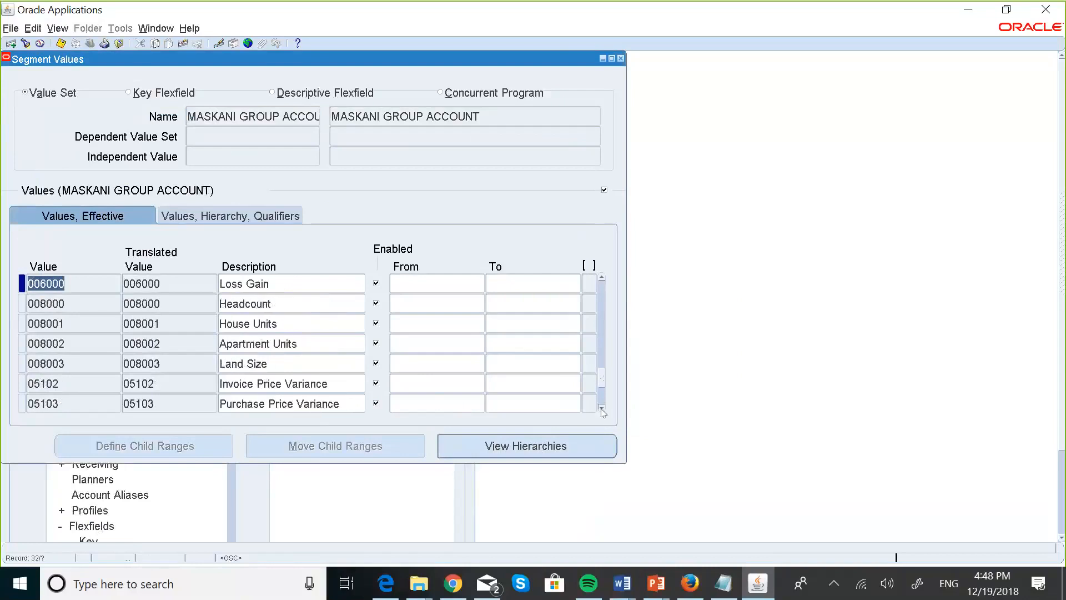
pyautogui.click(601, 407)
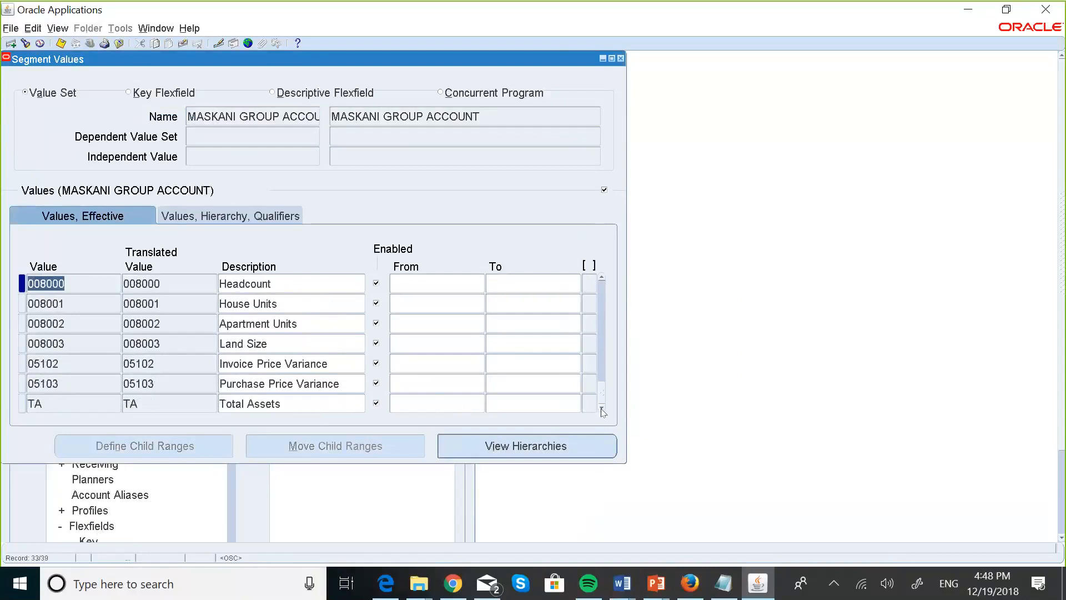
pyautogui.click(376, 365)
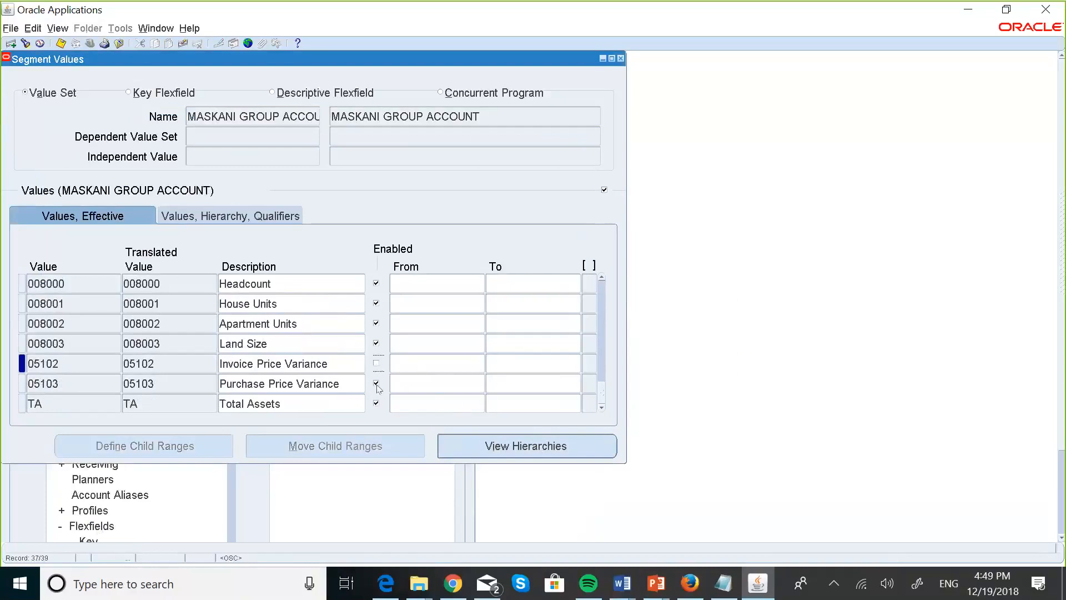
pyautogui.click(377, 384)
pyautogui.click(60, 46)
# Add account value 005102 with the description Invoice Price Variance.
pyautogui.click(76, 280)
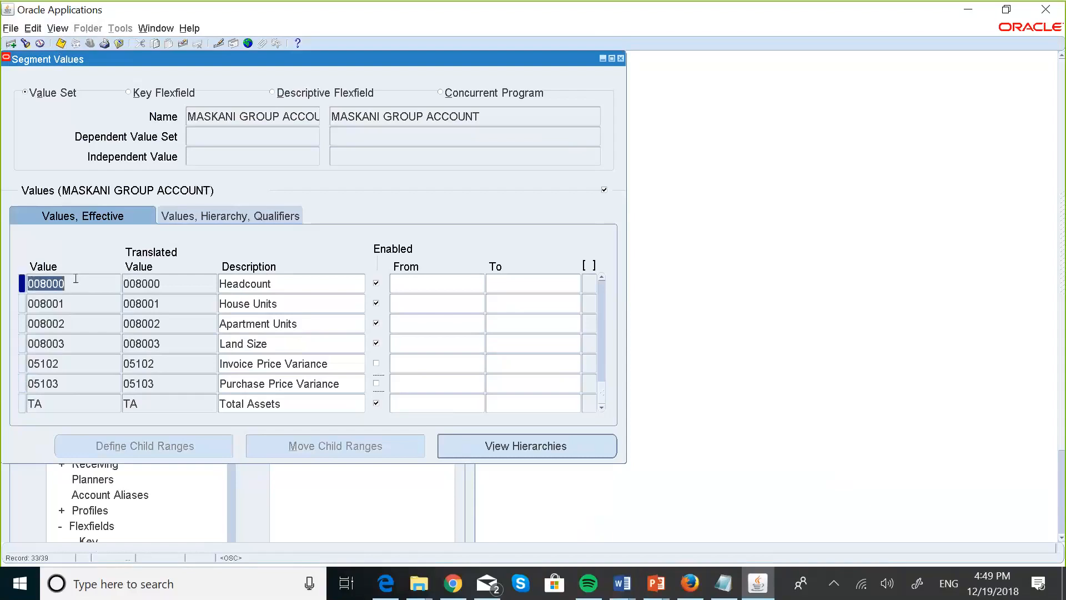
pyautogui.hotkey('ctrl', 'Down')
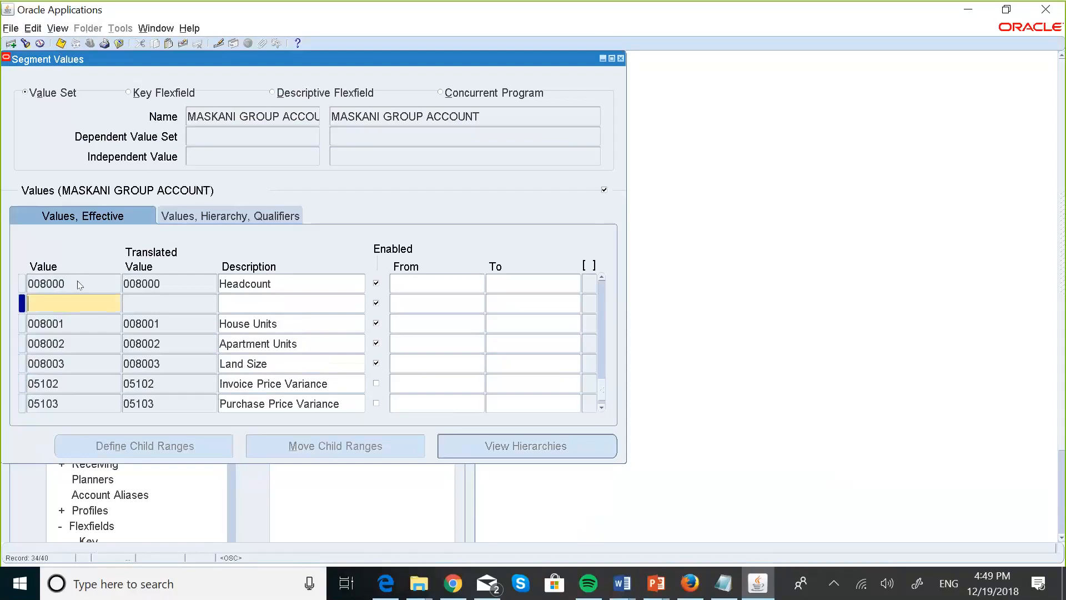
pyautogui.write('00')
pyautogui.write('5102')
pyautogui.click(246, 301)
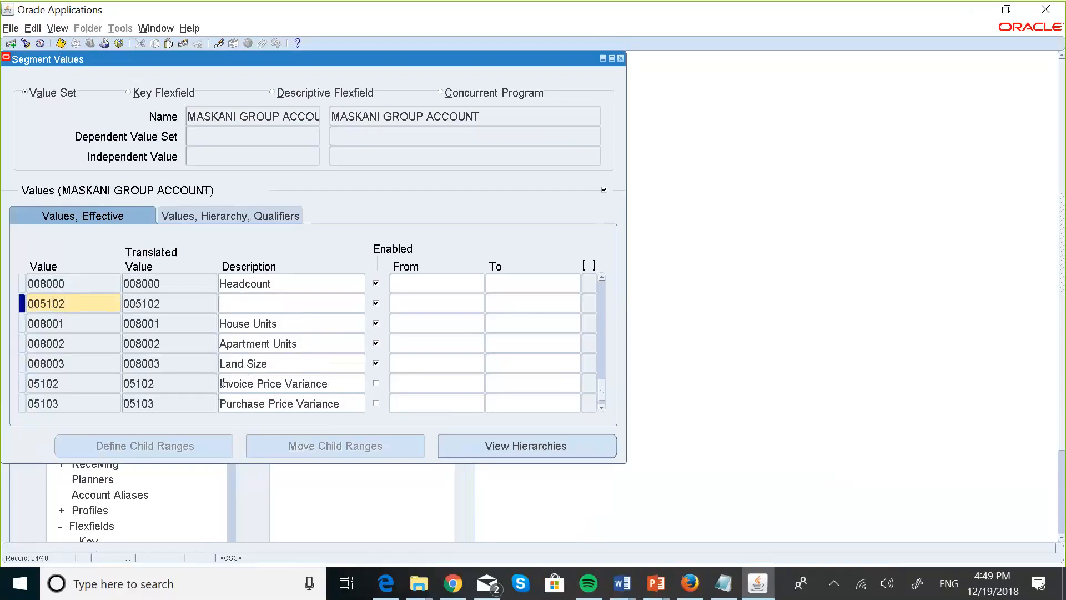
pyautogui.moveTo(222, 383); pyautogui.dragTo(329, 383)
pyautogui.hotkey('ctrl', 'c')
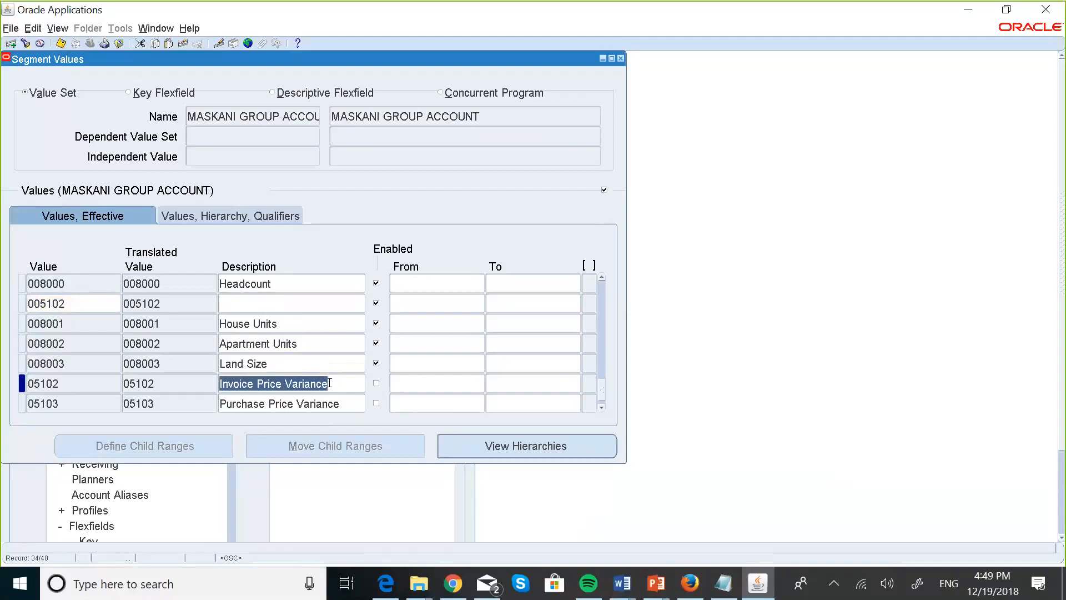
pyautogui.click(242, 303)
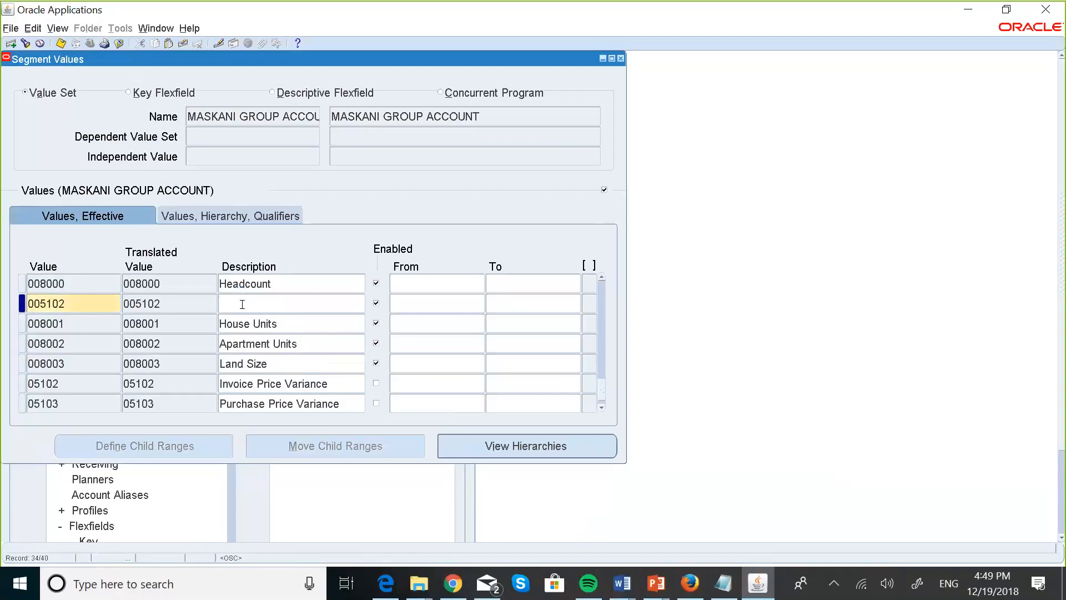
pyautogui.hotkey('ctrl', 'v')
# Add account value 005103 with the description Purchase Price Variance.
pyautogui.hotkey('ctrl', 'Down')
pyautogui.write('00')
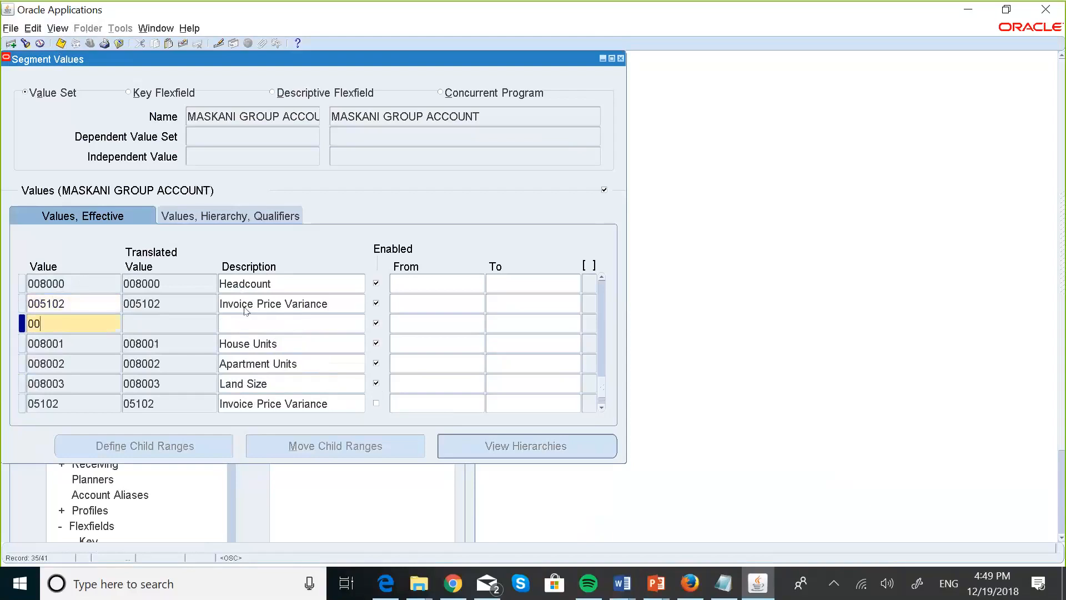
pyautogui.write('5103')
pyautogui.click(256, 320)
pyautogui.write('P')
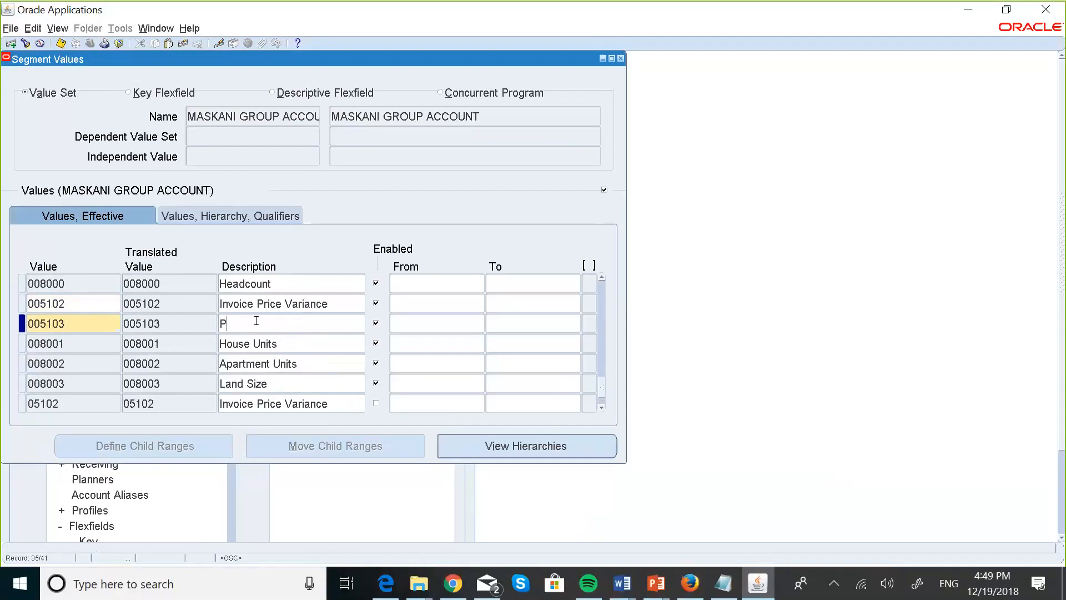
pyautogui.write('urchase ')
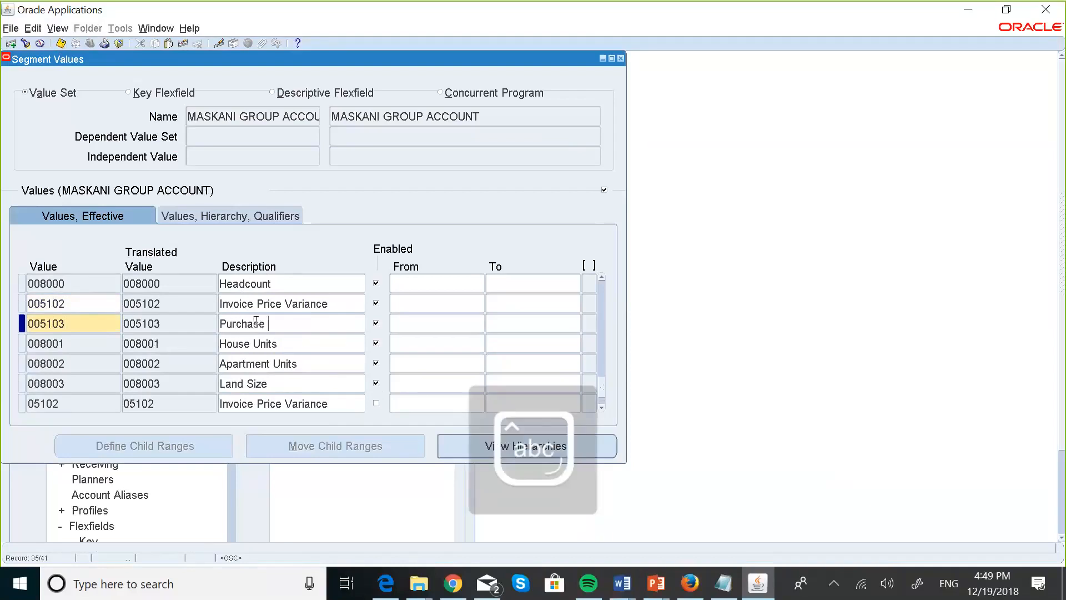
pyautogui.write('Price V')
pyautogui.press('capslock')
pyautogui.write('ariance')
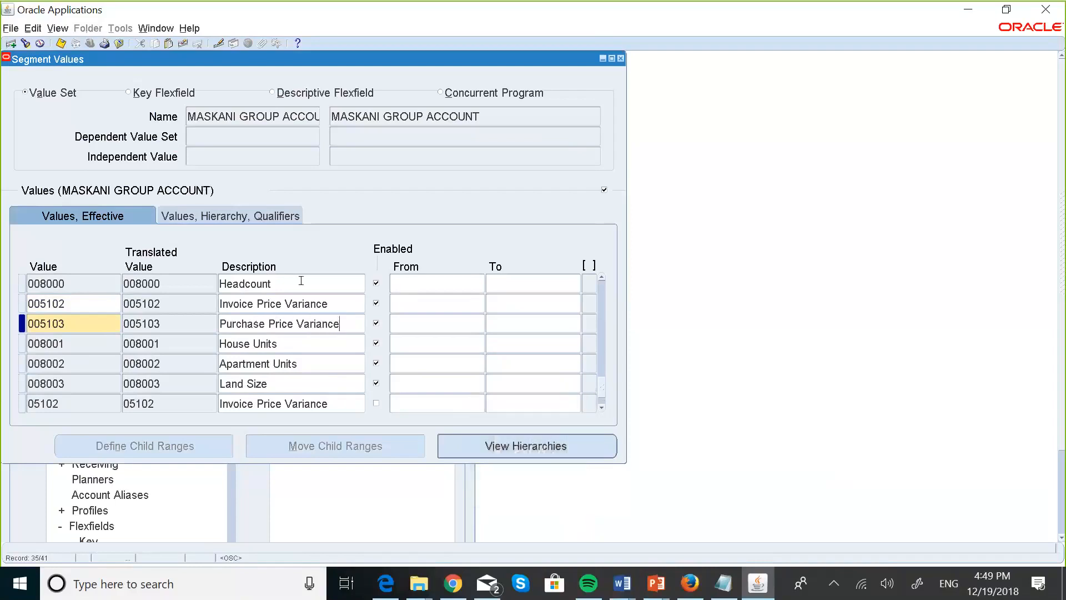
# Accept the default expense qualifiers for accounts 005103 and 005102.
pyautogui.click(268, 220)
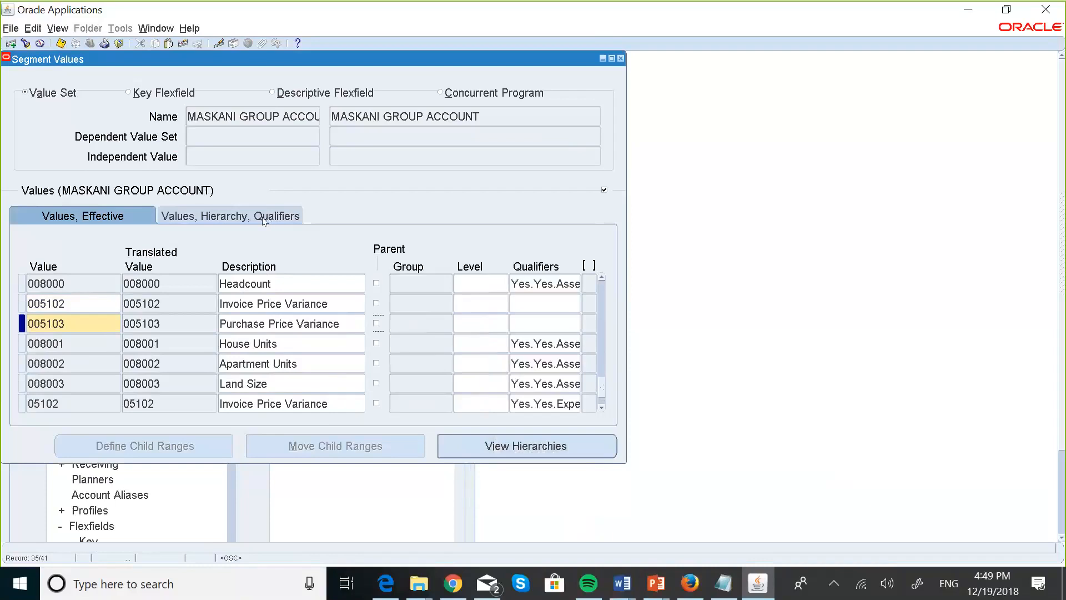
pyautogui.click(524, 324)
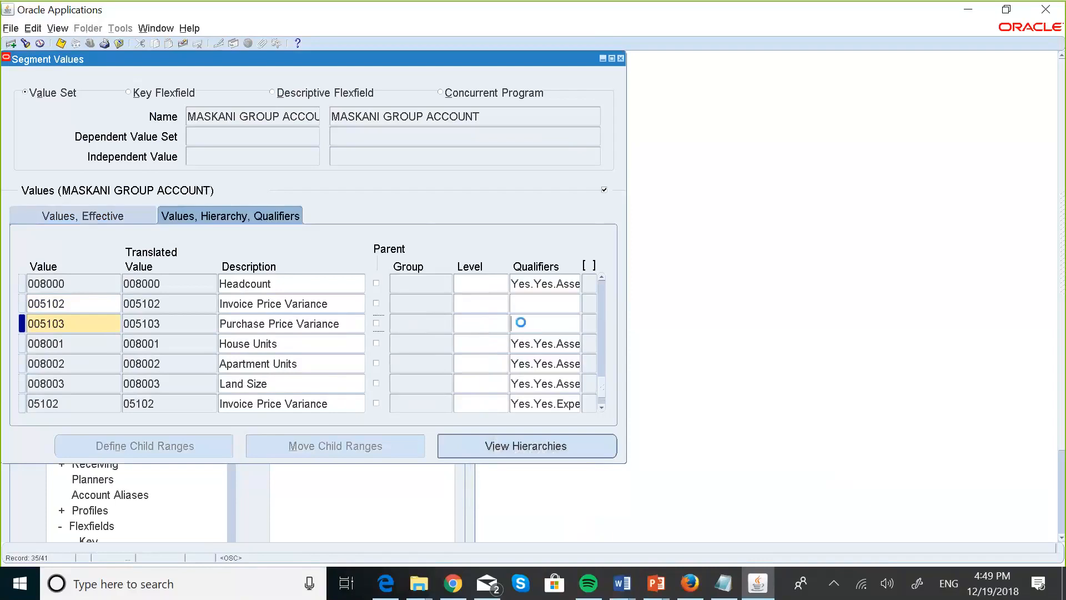
pyautogui.click(458, 409)
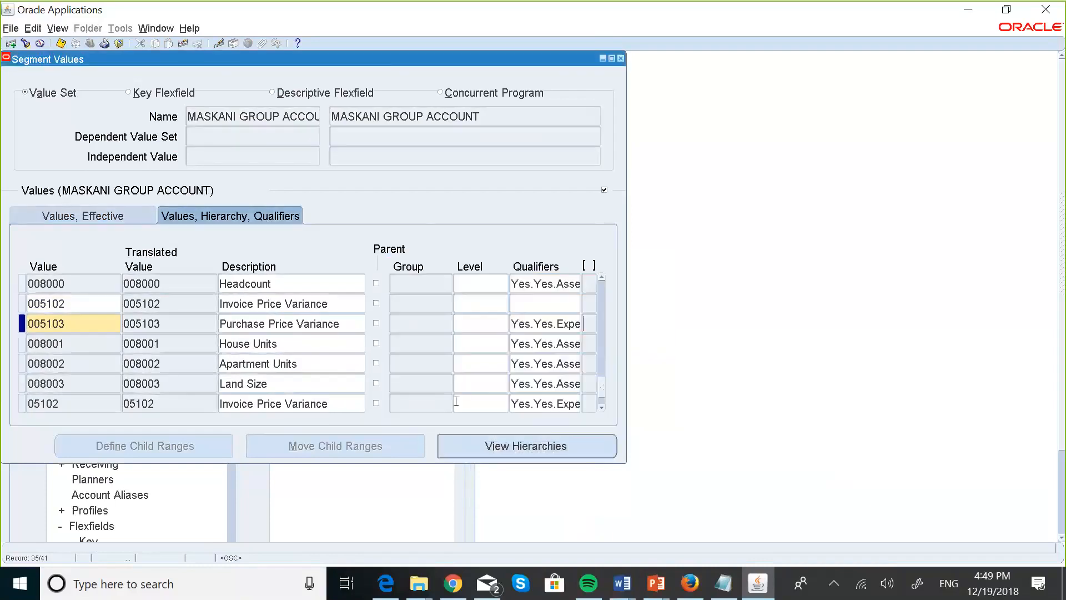
pyautogui.click(520, 303)
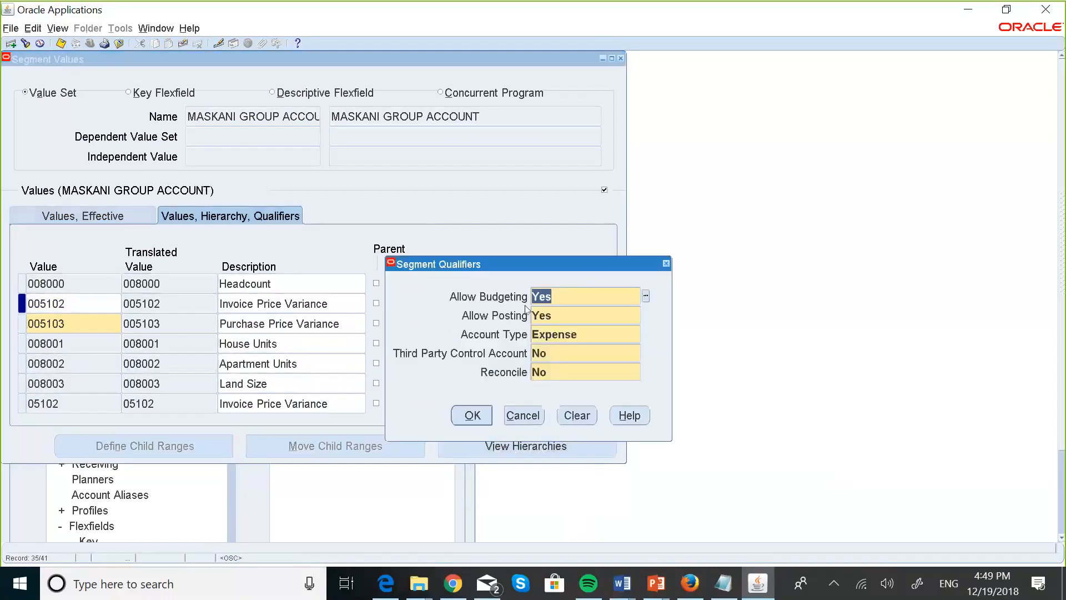
pyautogui.click(473, 415)
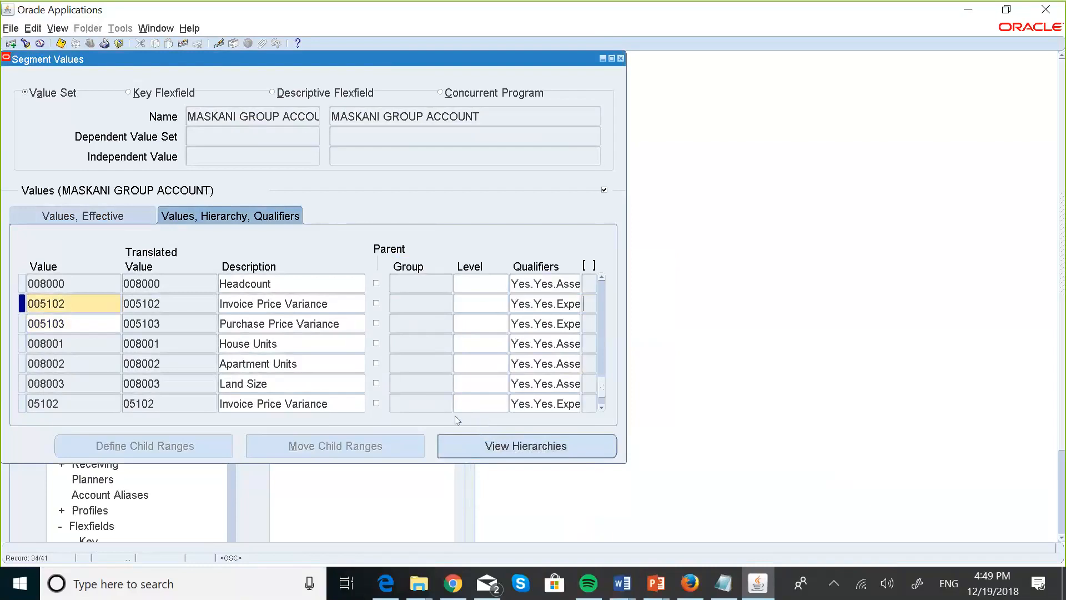
# Save the values, close Segment Values and acknowledge the hierarchy compile request.
pyautogui.click(61, 43)
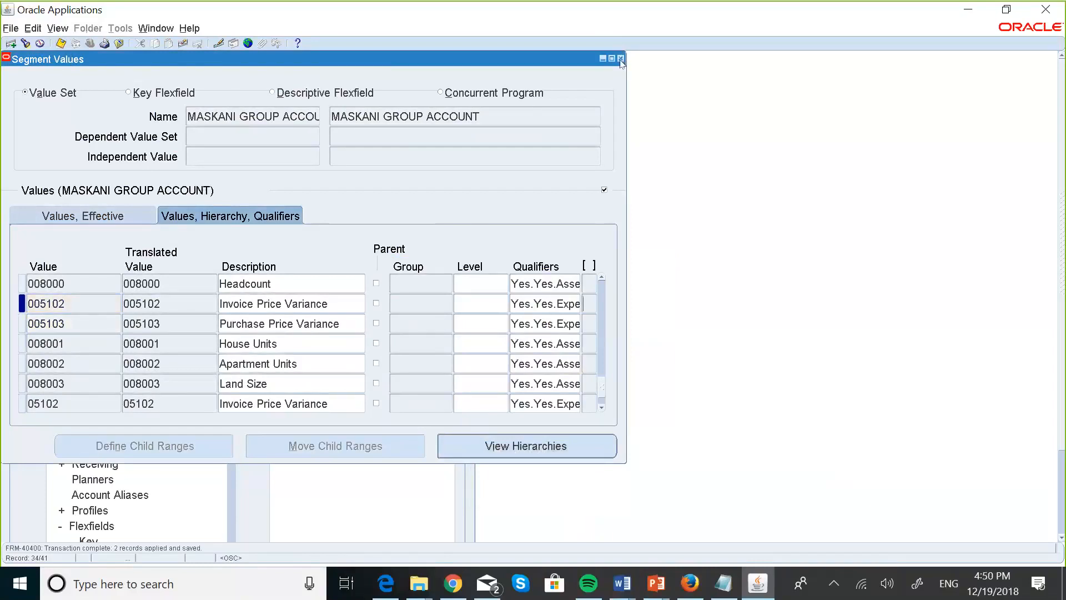
pyautogui.click(621, 59)
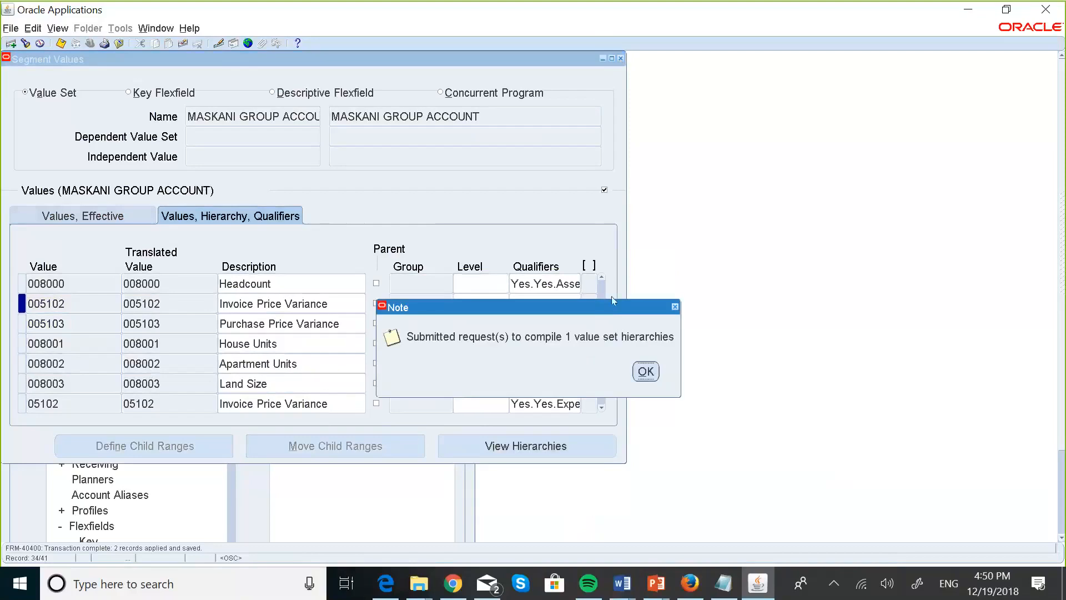
pyautogui.click(645, 371)
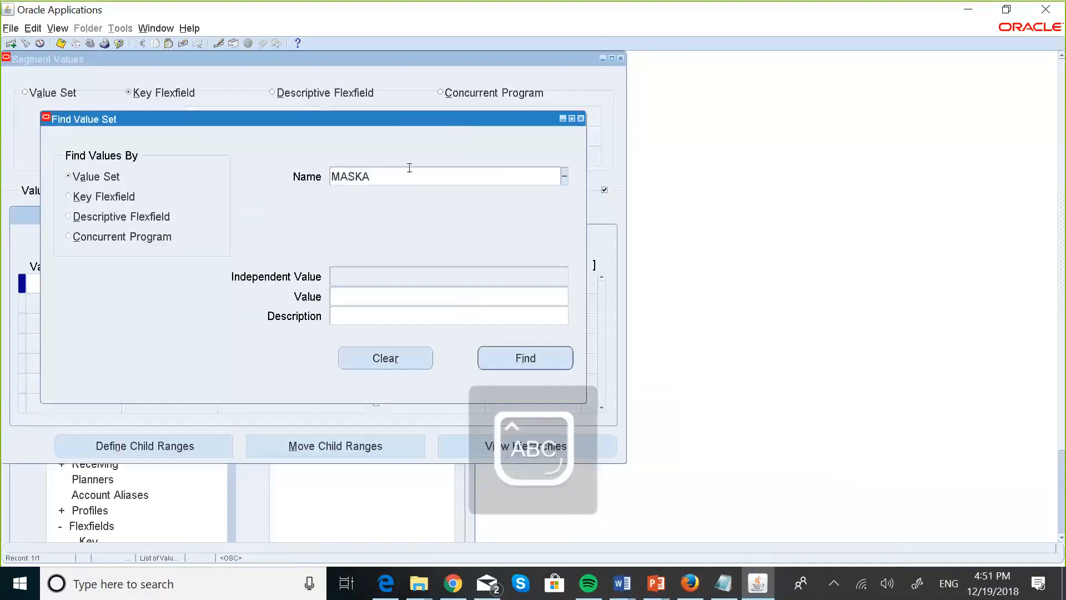
# Find the MASKANI GROUP ACCOUNT value set in Segment Values.
pyautogui.press('Tab')
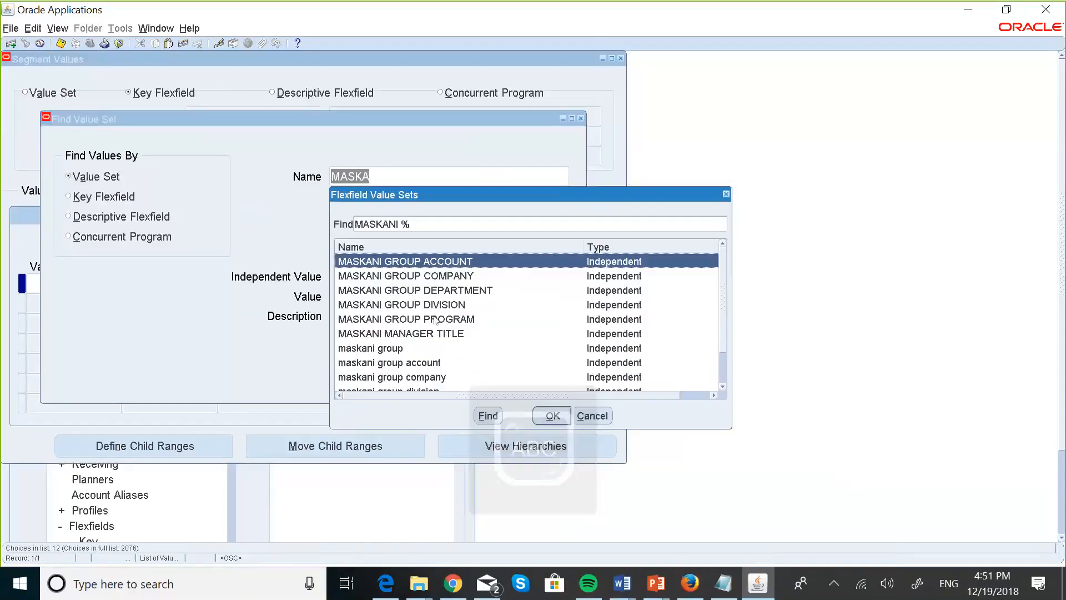
pyautogui.click(552, 415)
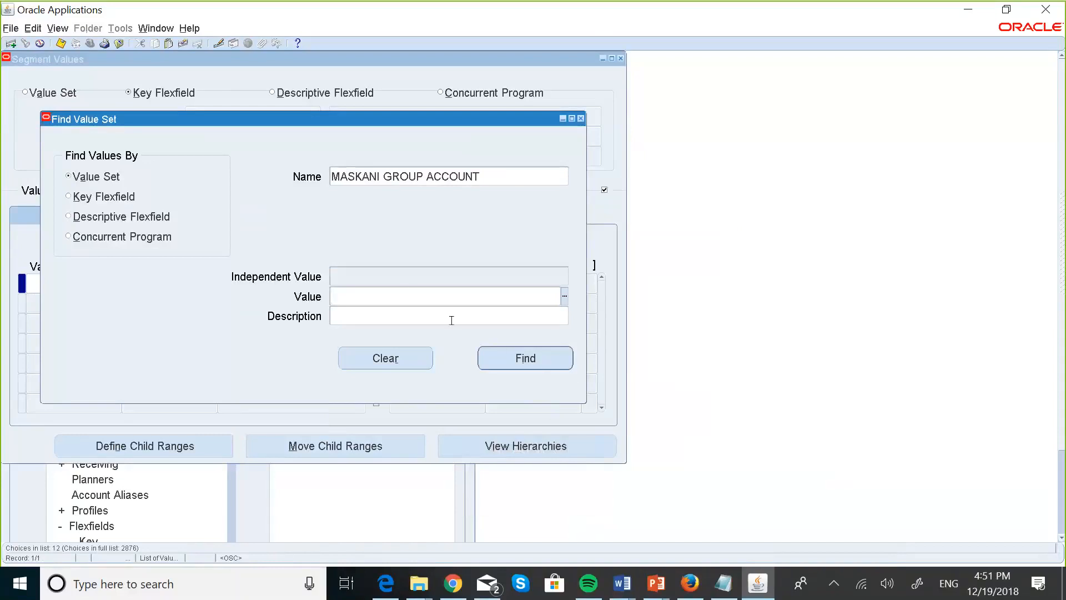
pyautogui.click(511, 358)
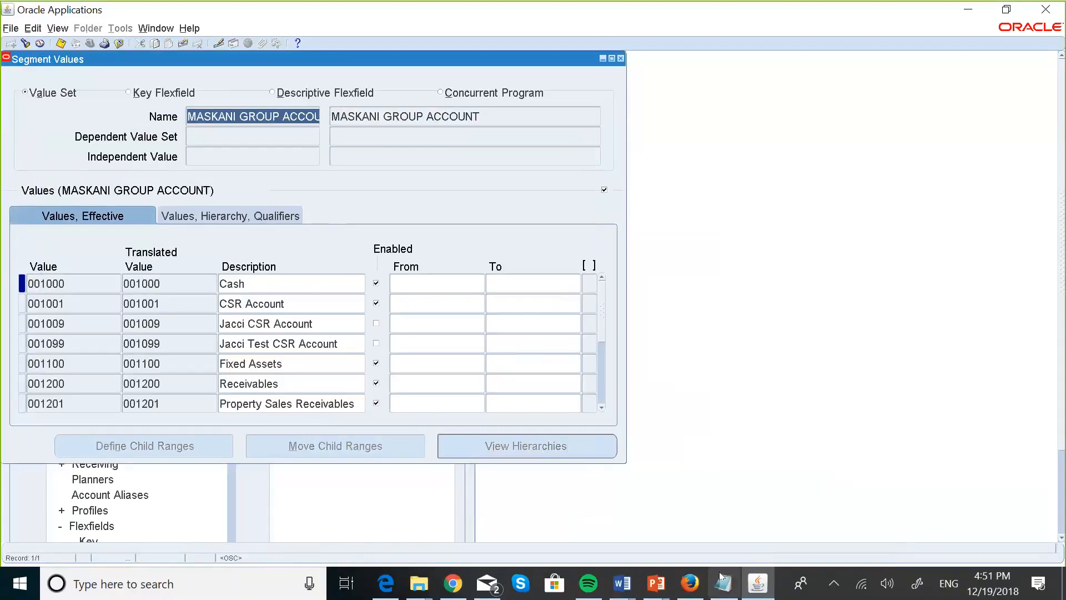
# Check the account-number notes, then scroll down to value 002001 IC Payables.
pyautogui.click(732, 527)
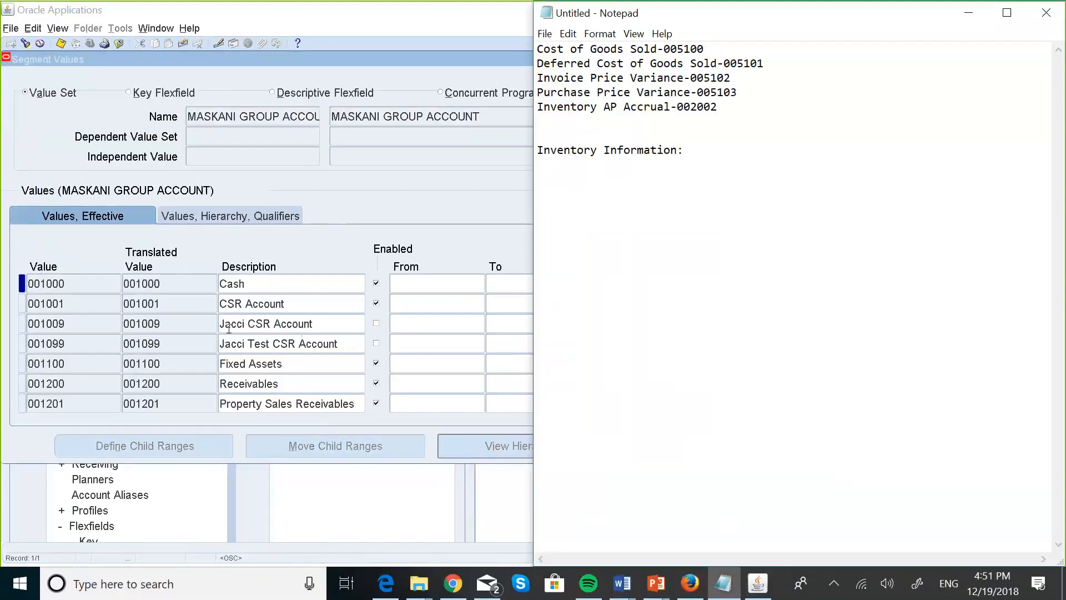
pyautogui.click(53, 298)
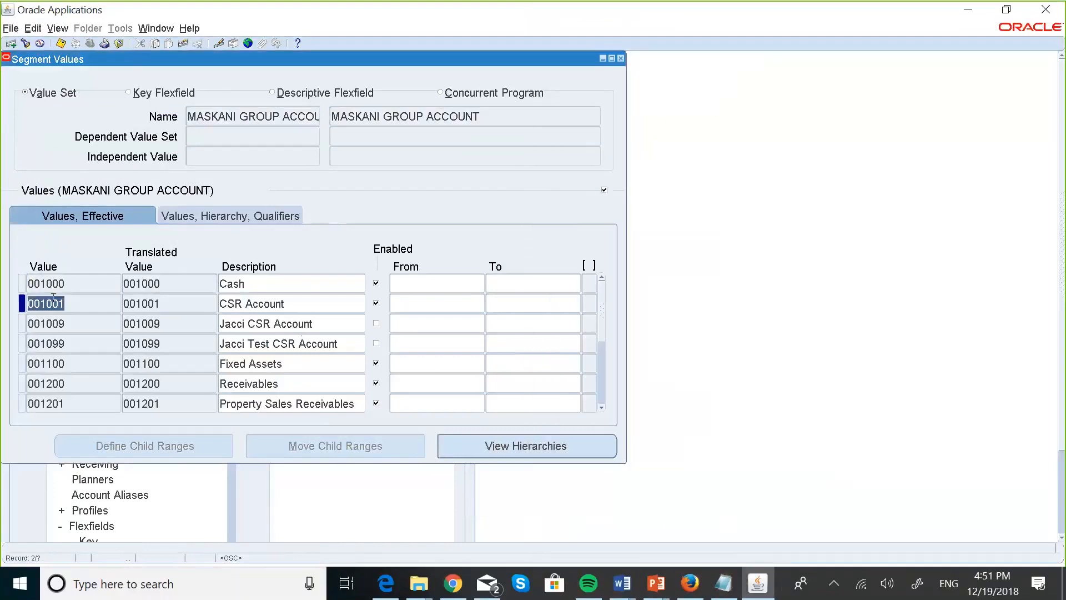
pyautogui.hotkey('ctrl', 'Down')
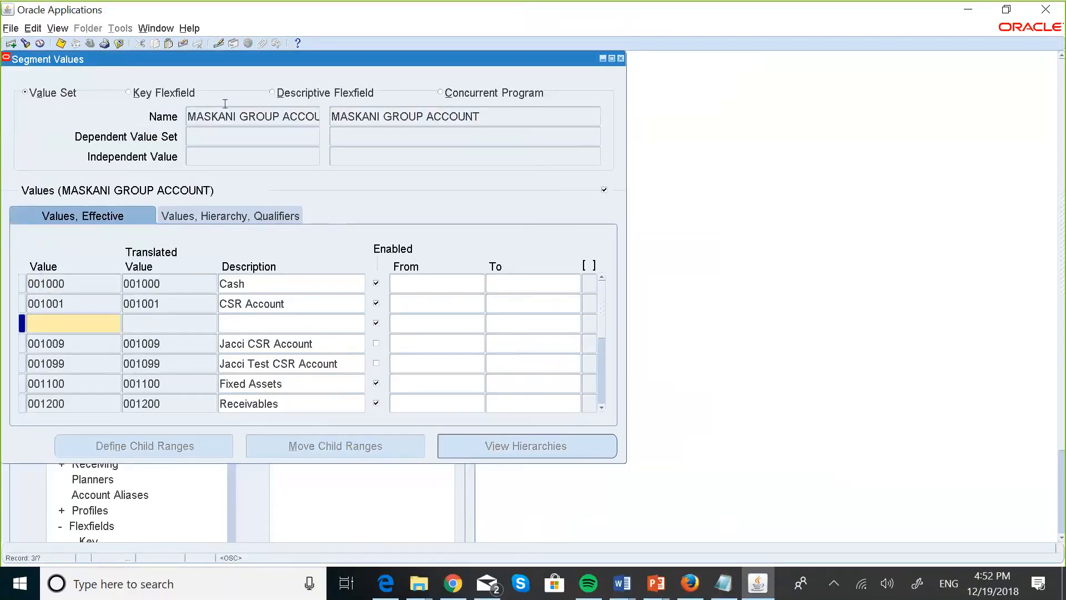
pyautogui.click(184, 43)
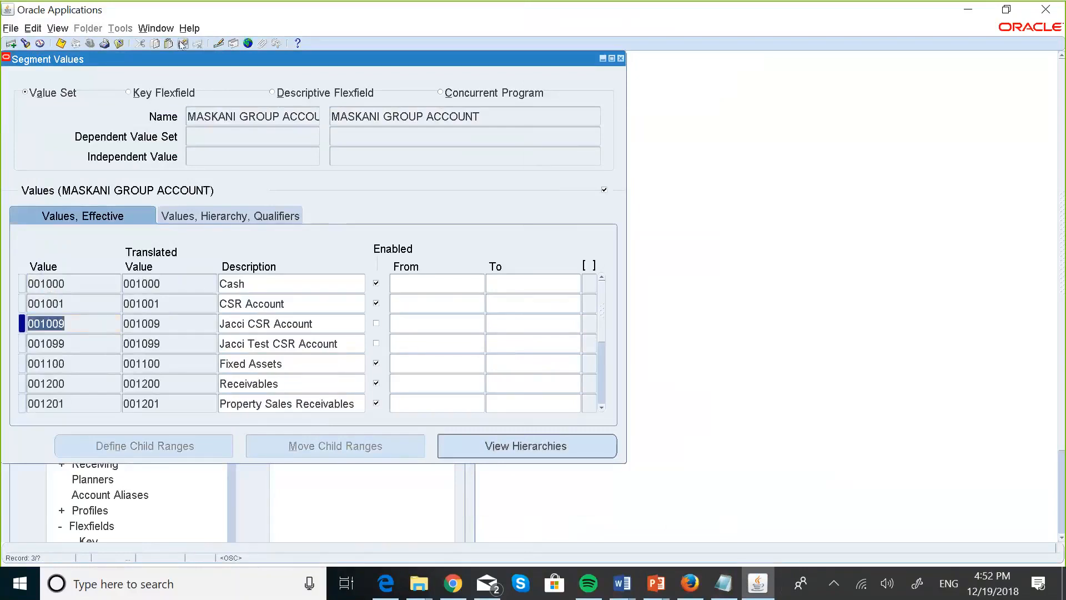
pyautogui.click(603, 408)
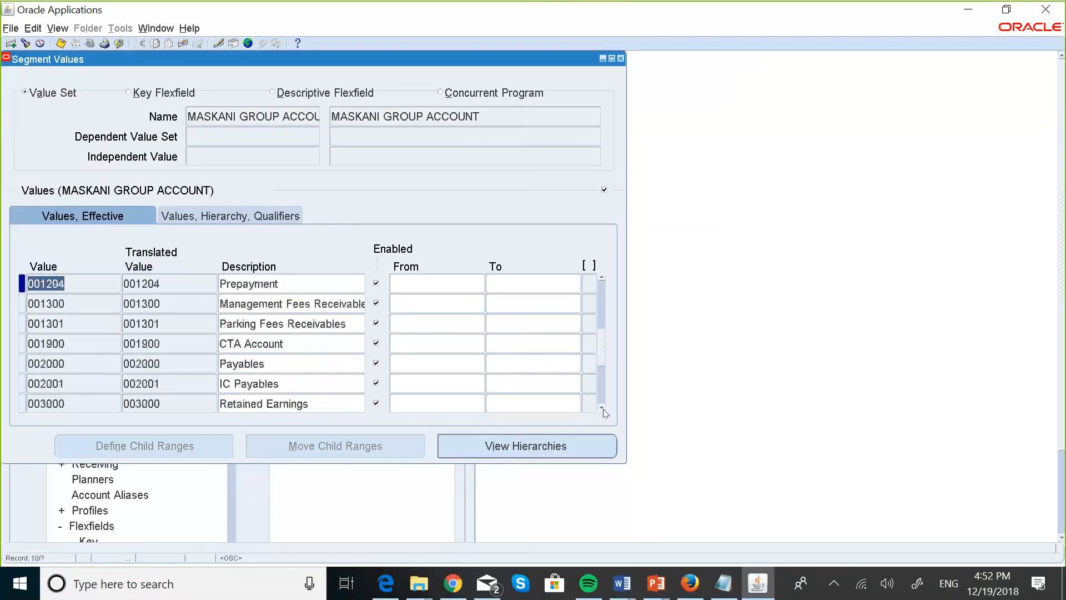
pyautogui.click(603, 409)
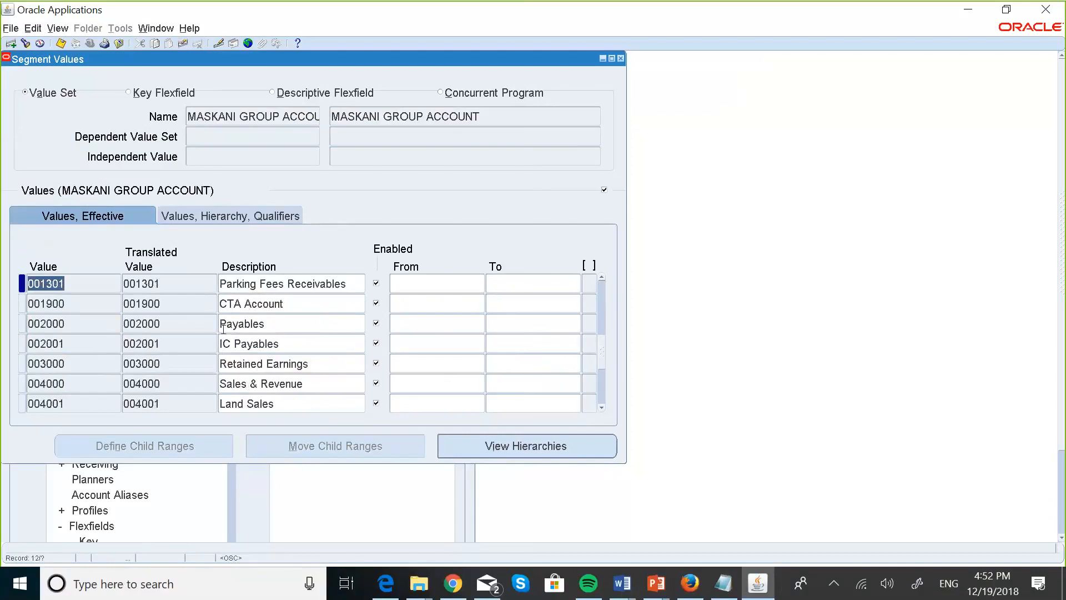
pyautogui.click(71, 343)
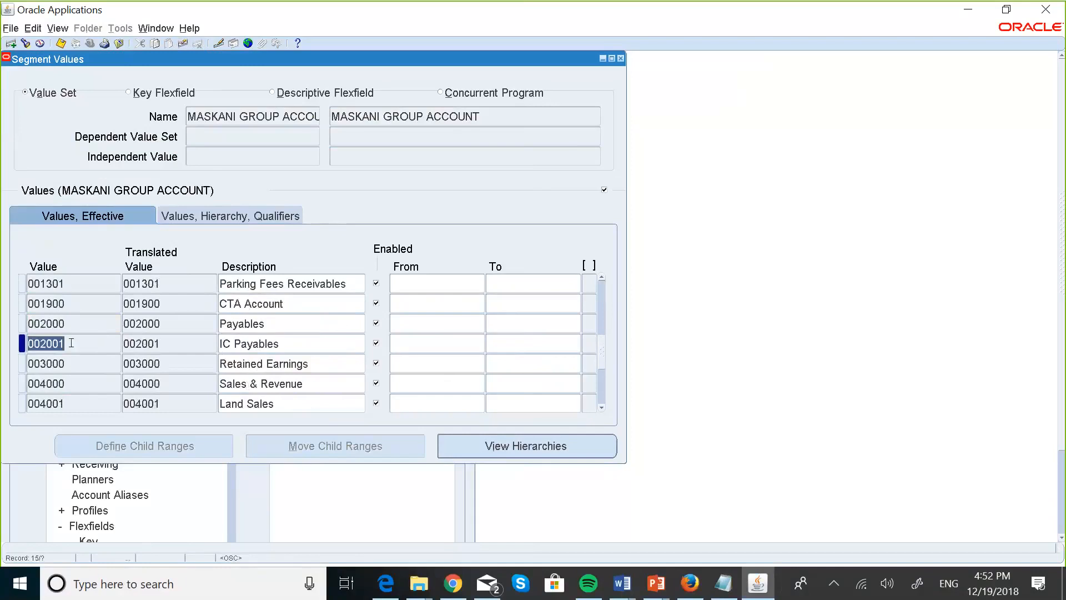
# Add account value 002002 with the description Inventory AP Accrual.
pyautogui.hotkey('ctrl', 'Down')
pyautogui.write('002')
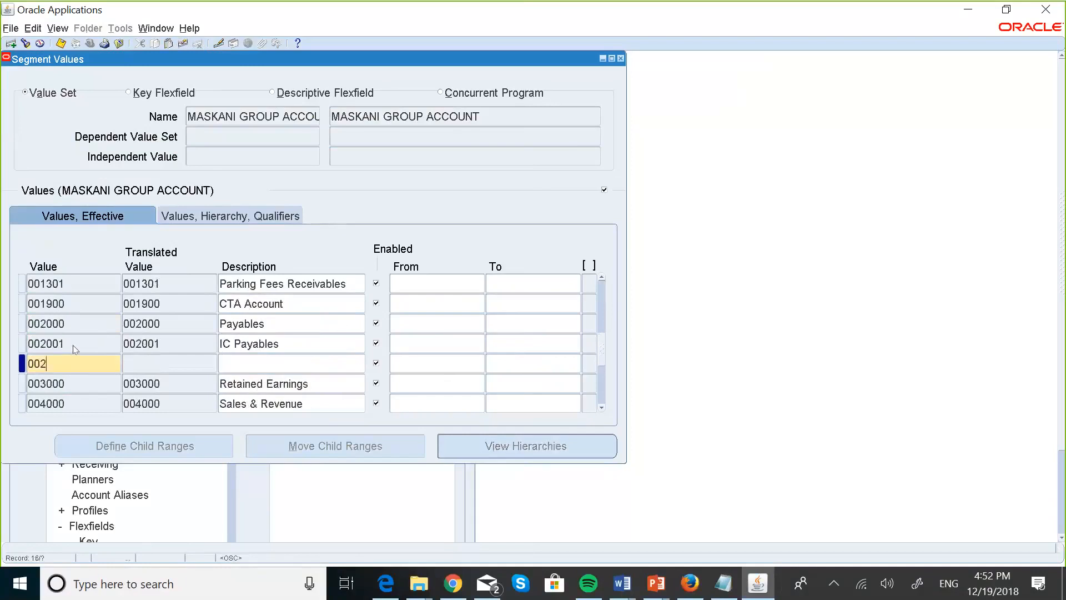
pyautogui.write('002')
pyautogui.click(234, 361)
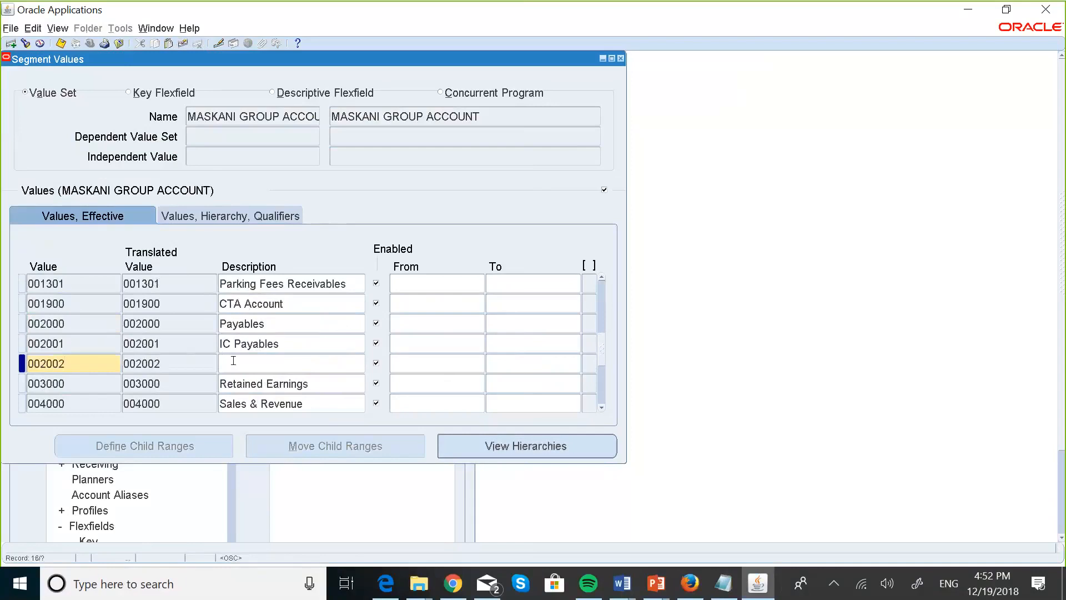
pyautogui.write('Inventry')
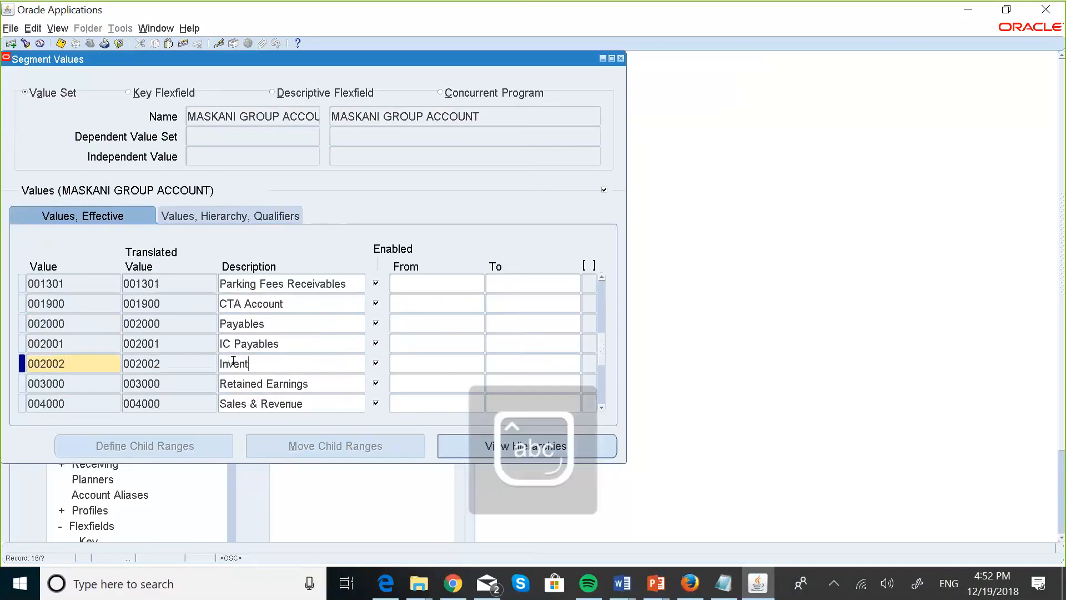
pyautogui.press('BackSpace')
pyautogui.press('BackSpace')
pyautogui.press('BackSpace')
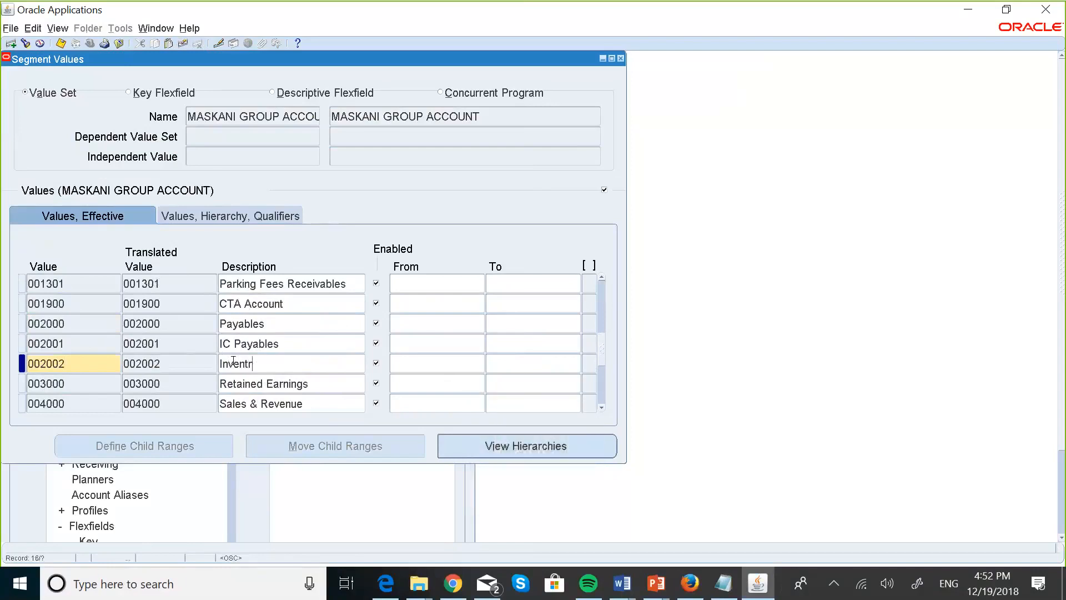
pyautogui.write('tory')
pyautogui.press('capslock')
pyautogui.write('AP ')
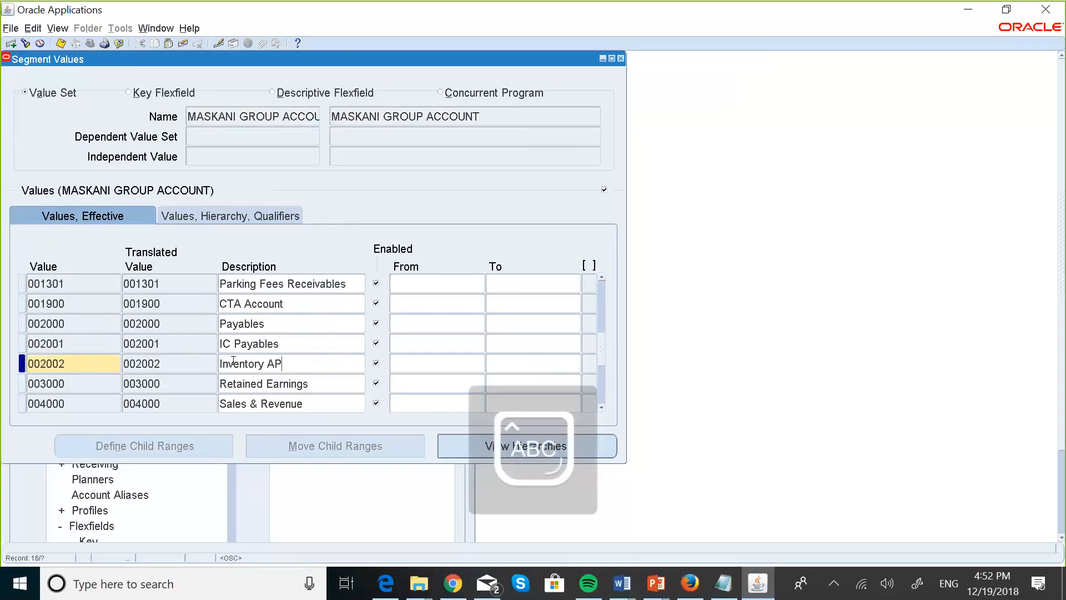
pyautogui.write('A')
pyautogui.press('capslock')
pyautogui.write('ccru')
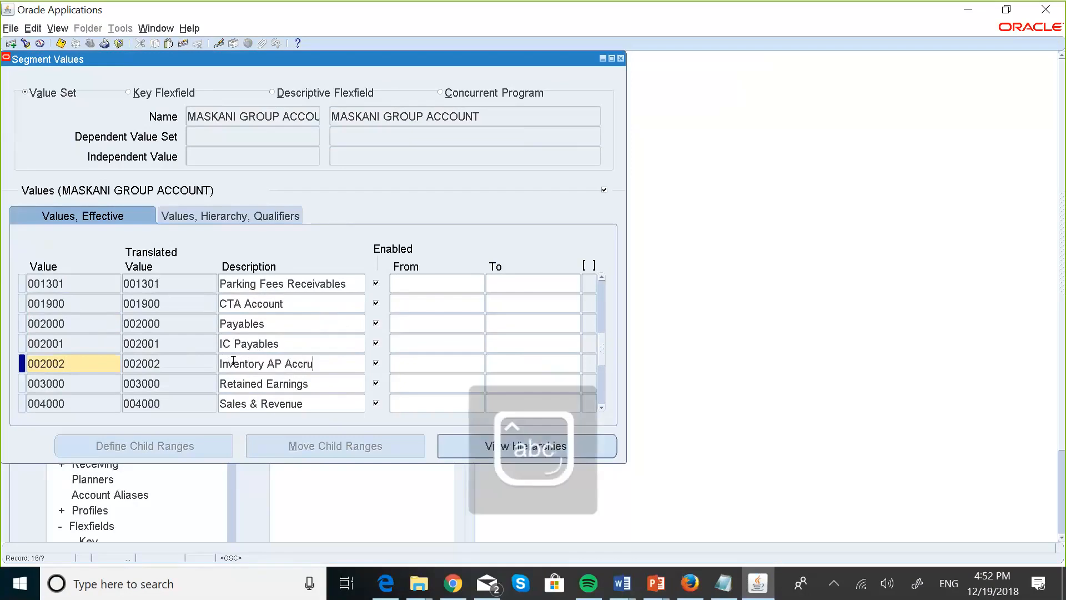
pyautogui.write('al')
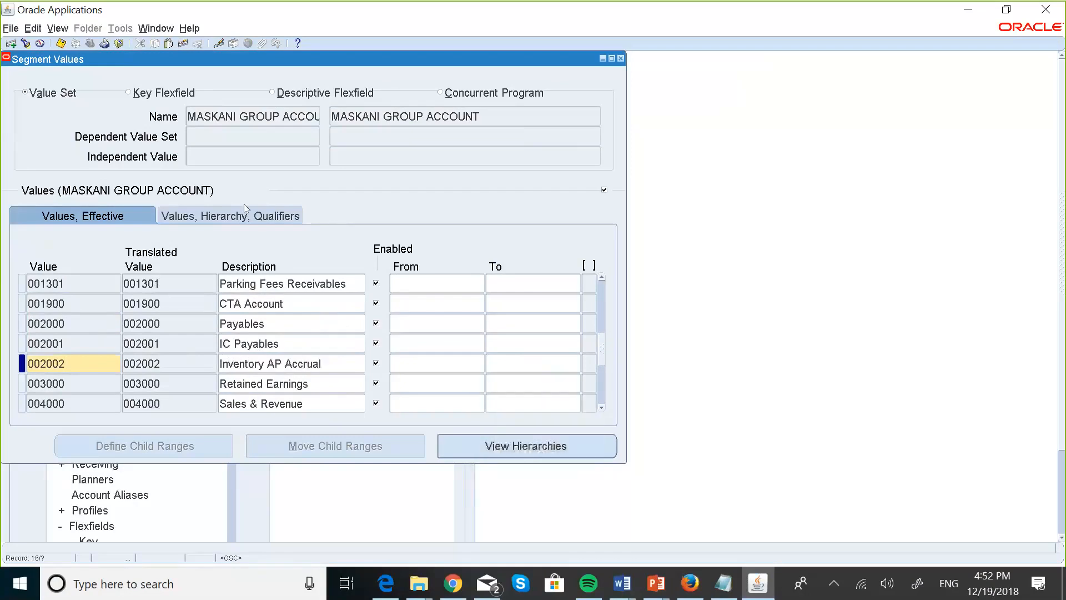
# Set account 002002's qualifier account type to Liability.
pyautogui.click(236, 216)
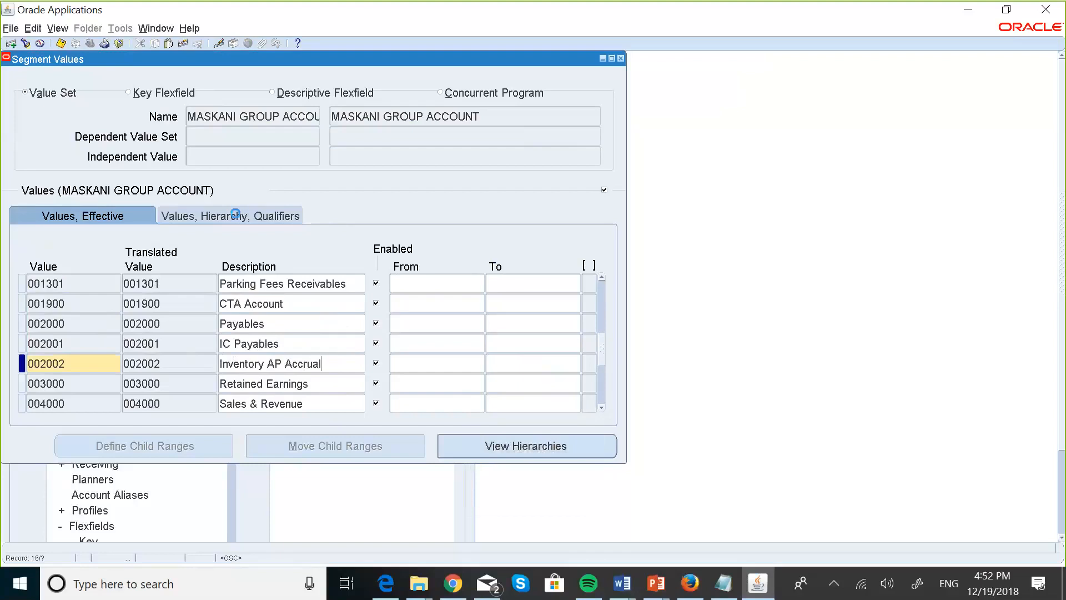
pyautogui.click(550, 364)
pyautogui.click(583, 334)
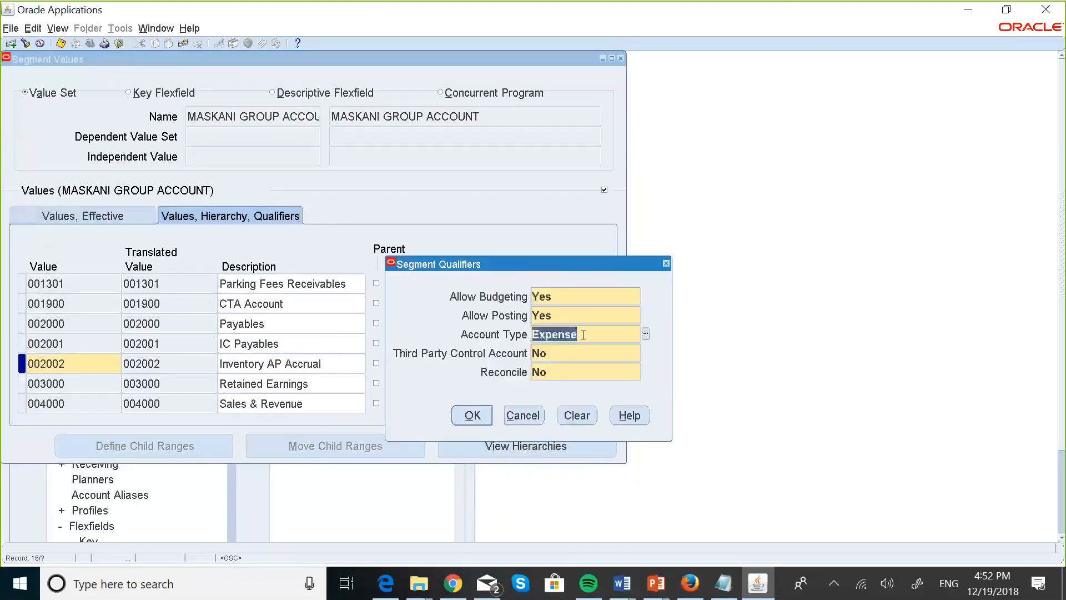
pyautogui.click(644, 333)
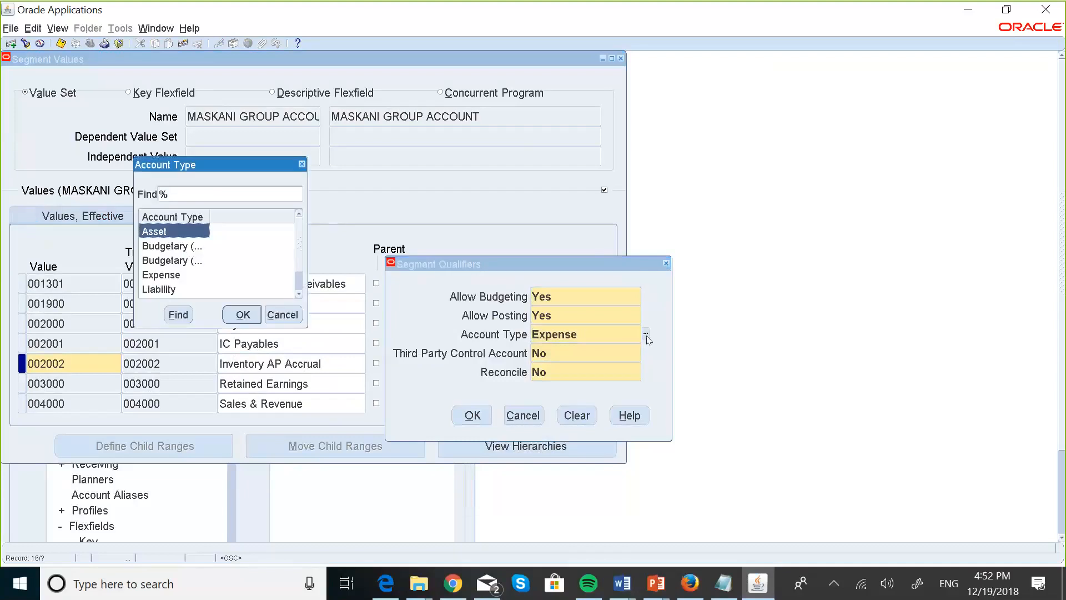
pyautogui.click(181, 292)
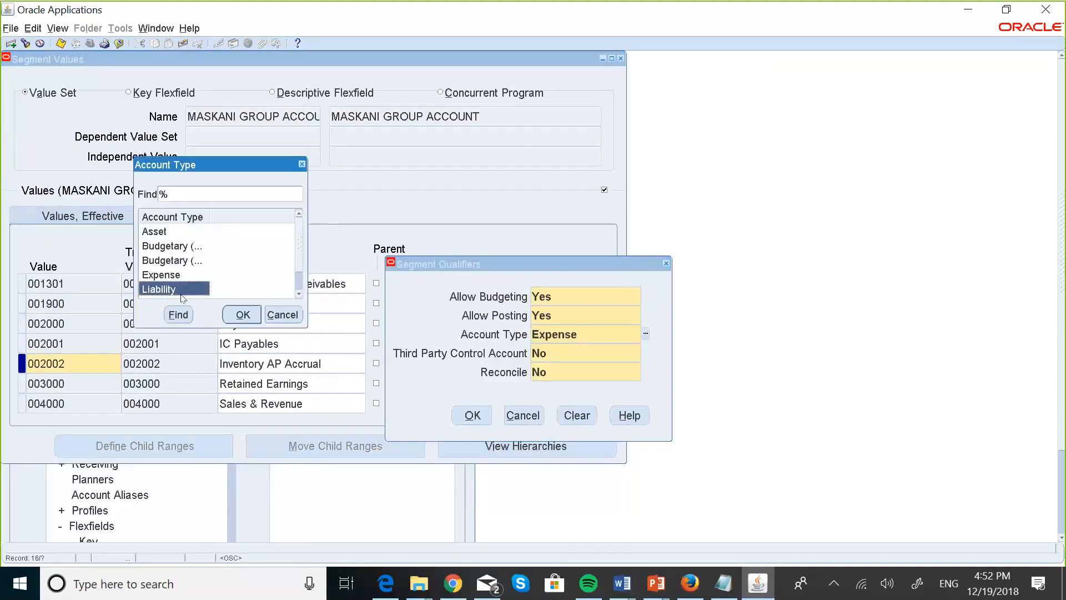
pyautogui.click(240, 314)
pyautogui.click(460, 414)
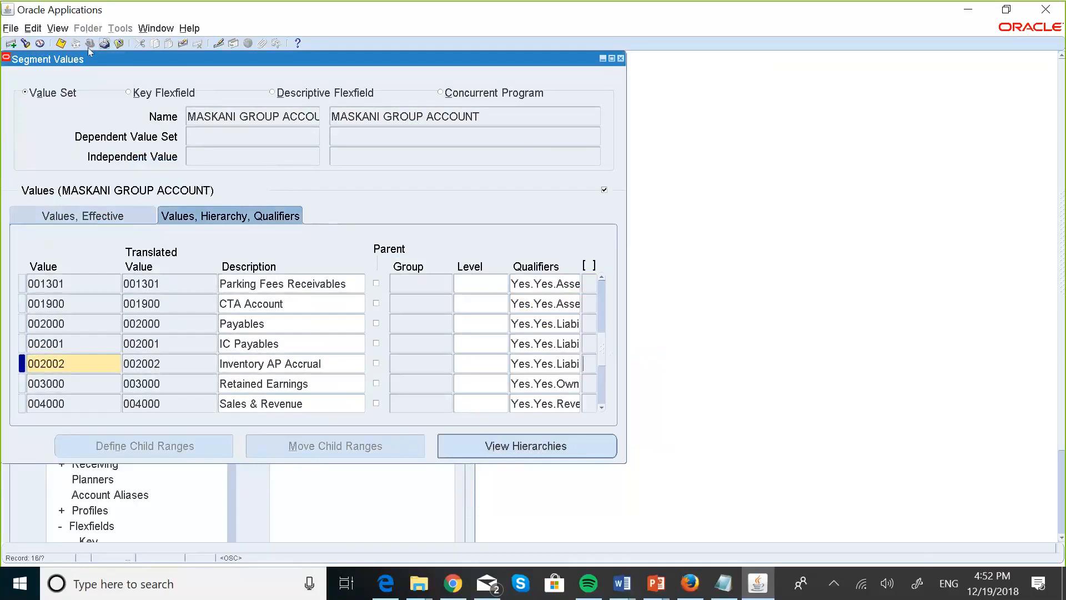
# Save the values, close Segment Values and acknowledge the hierarchy compile notice.
pyautogui.click(61, 44)
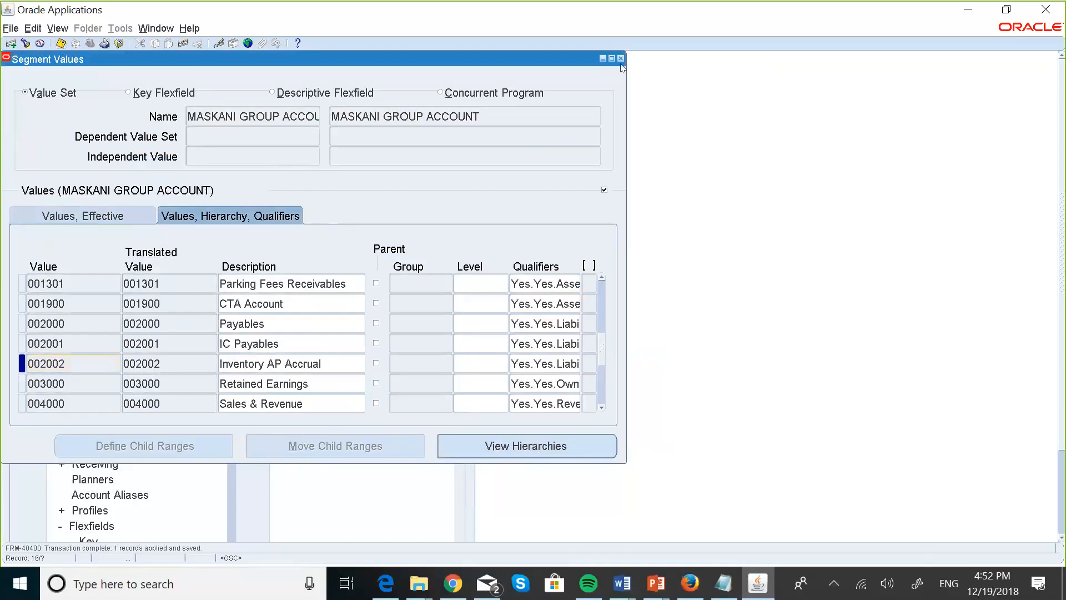
pyautogui.click(621, 58)
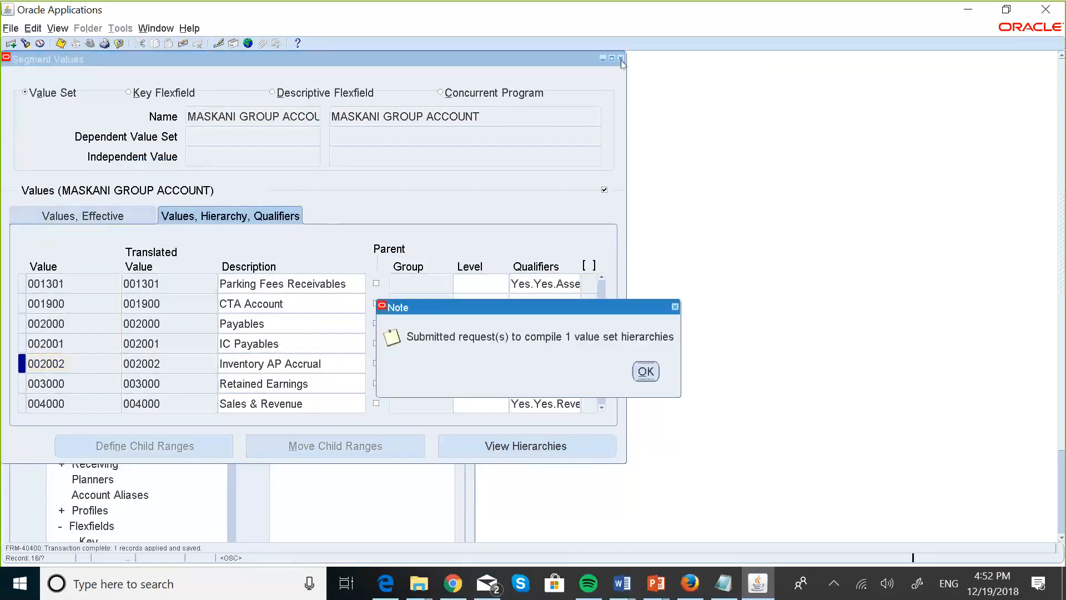
pyautogui.click(644, 373)
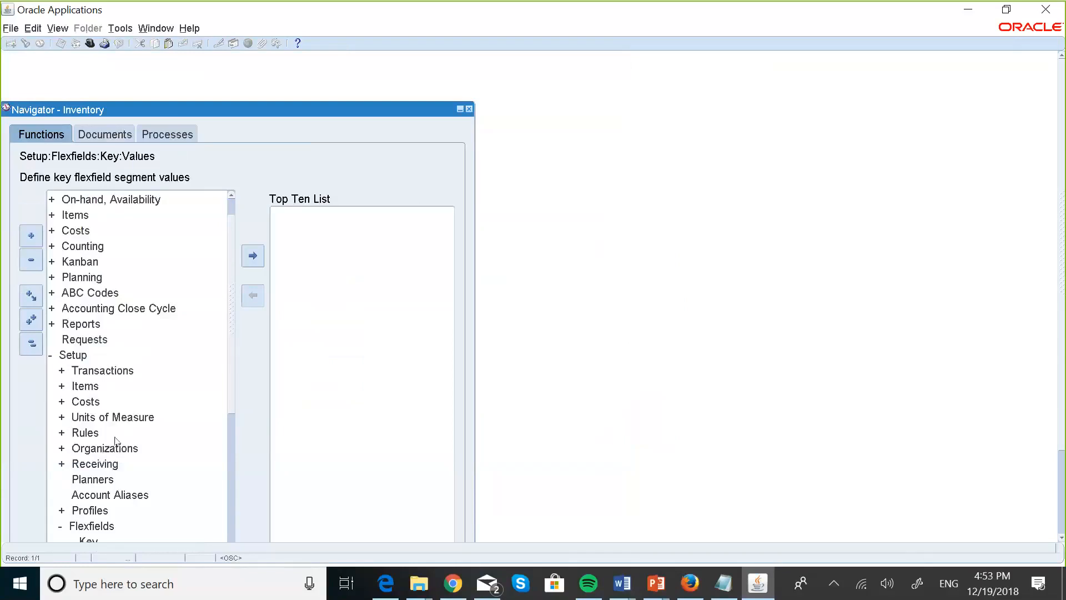
# Load the MASKANI GROUP INVENTORY record in the Organizations form.
pyautogui.doubleClick(104, 448)
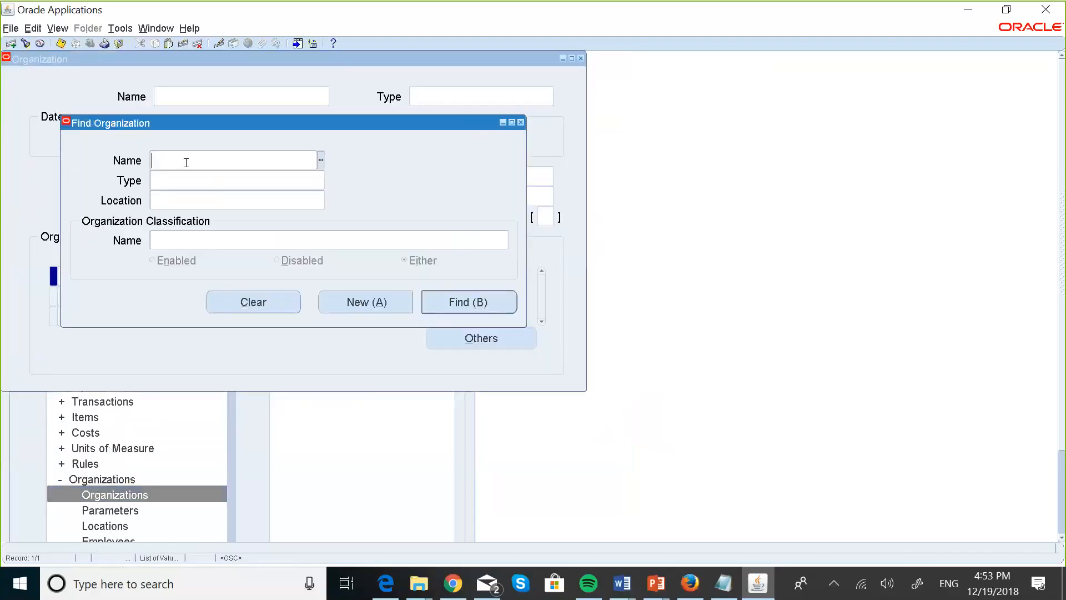
pyautogui.press('capslock')
pyautogui.write('MASKA')
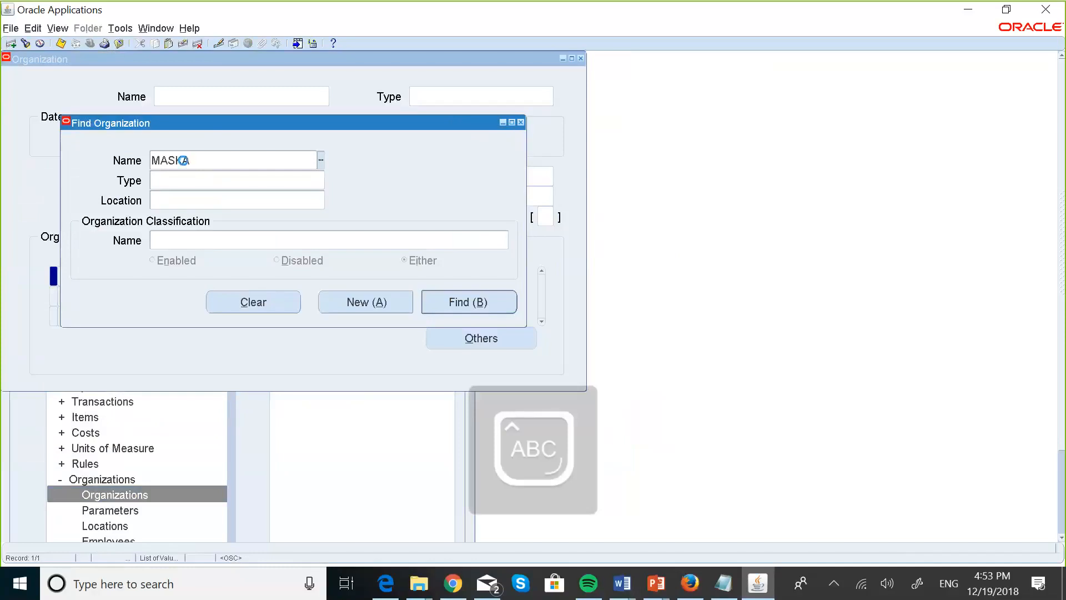
pyautogui.press('Tab')
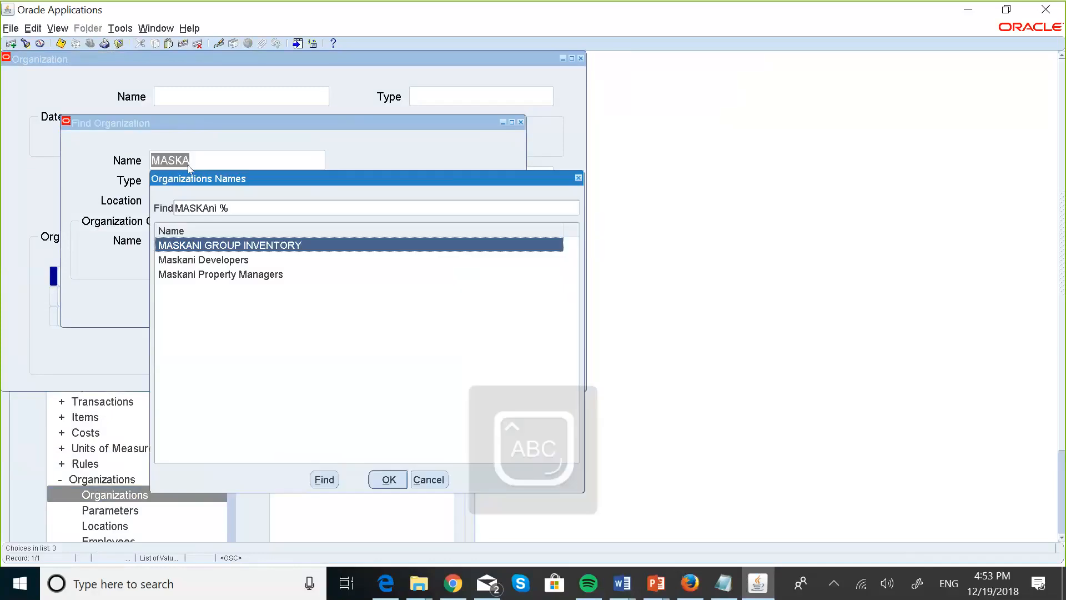
pyautogui.click(395, 476)
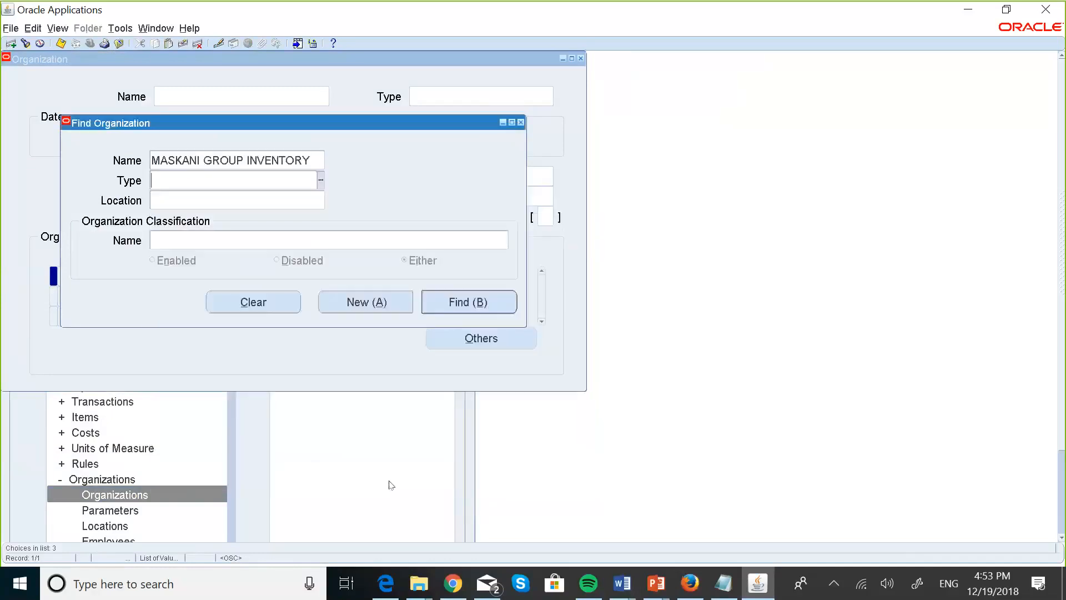
pyautogui.click(464, 304)
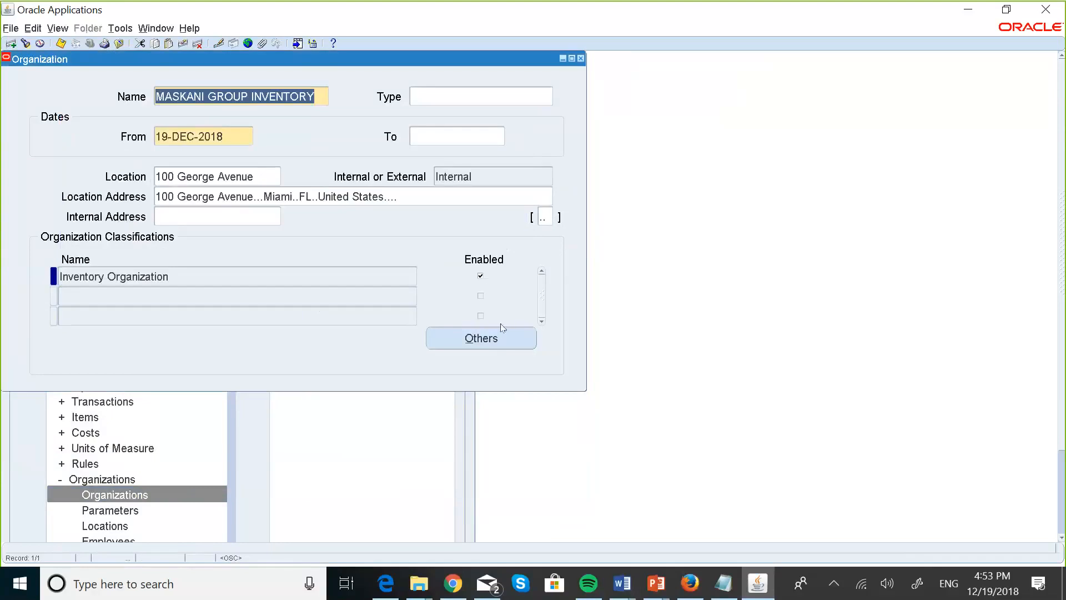
# Open the organization's Inventory Information.
pyautogui.click(496, 333)
pyautogui.click(464, 285)
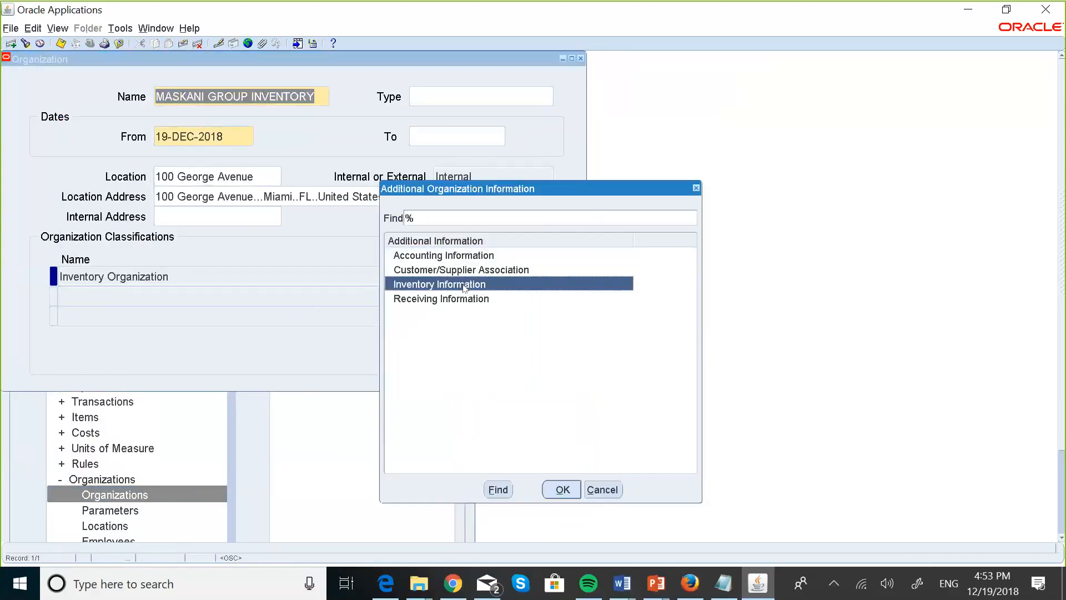
pyautogui.click(562, 489)
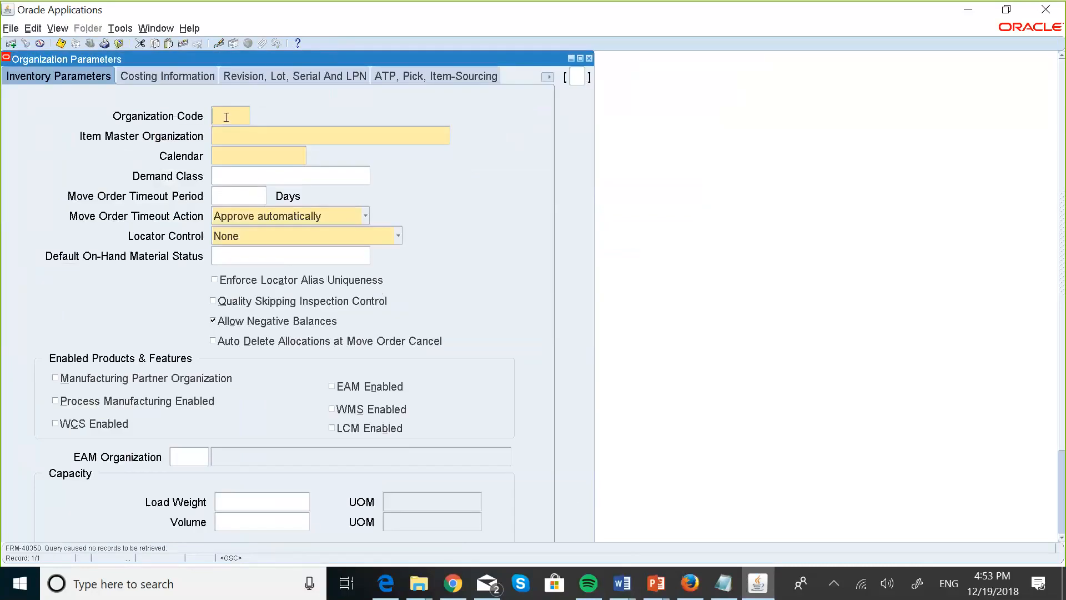
# Enter organization code MG, item master MASKANI GROUP INVENTORY and calendar KEN1.
pyautogui.write('MG')
pyautogui.click(60, 43)
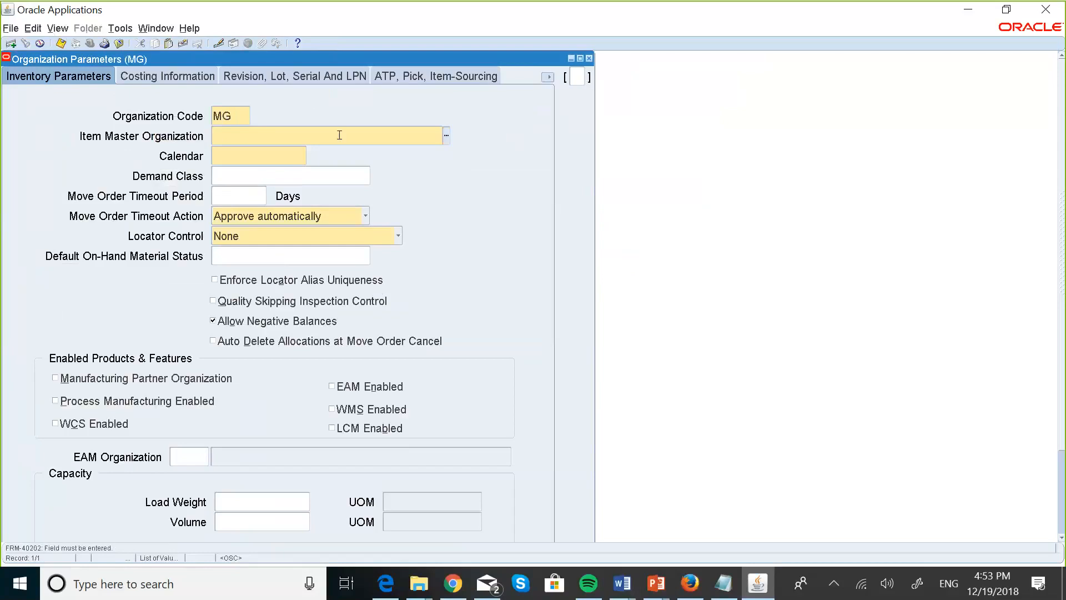
pyautogui.write('MASKA')
pyautogui.press('Tab')
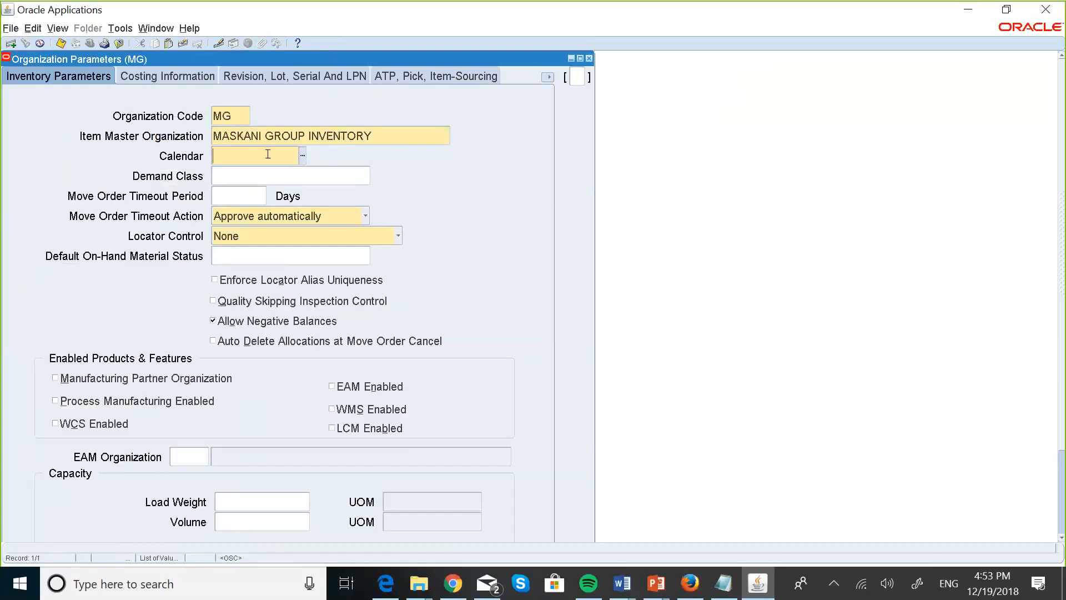
pyautogui.click(303, 155)
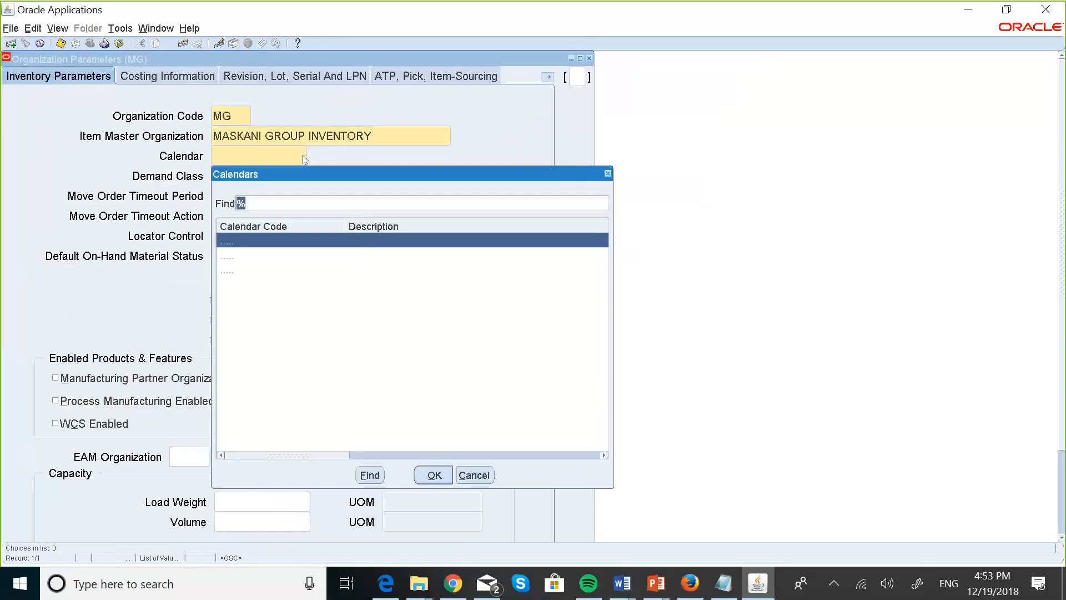
pyautogui.click(434, 475)
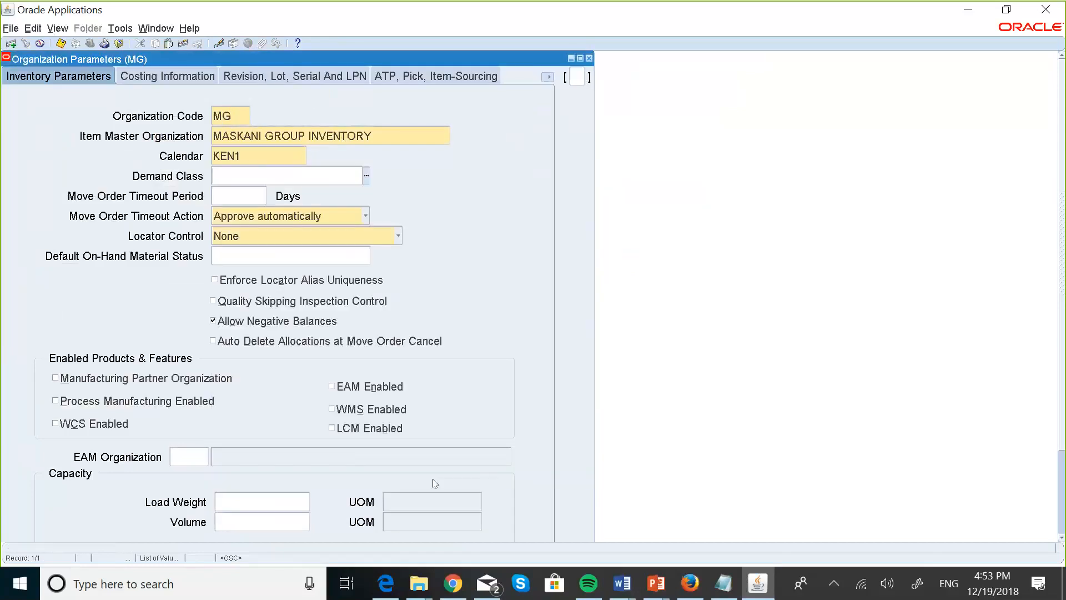
pyautogui.click(61, 43)
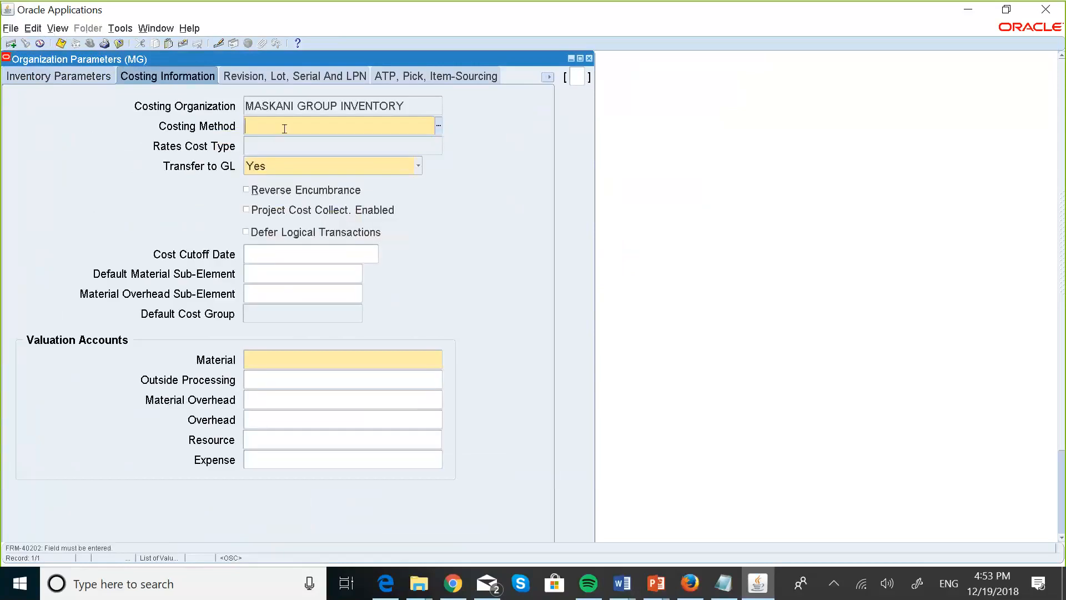
# Set the costing method to Standard.
pyautogui.write('Stand')
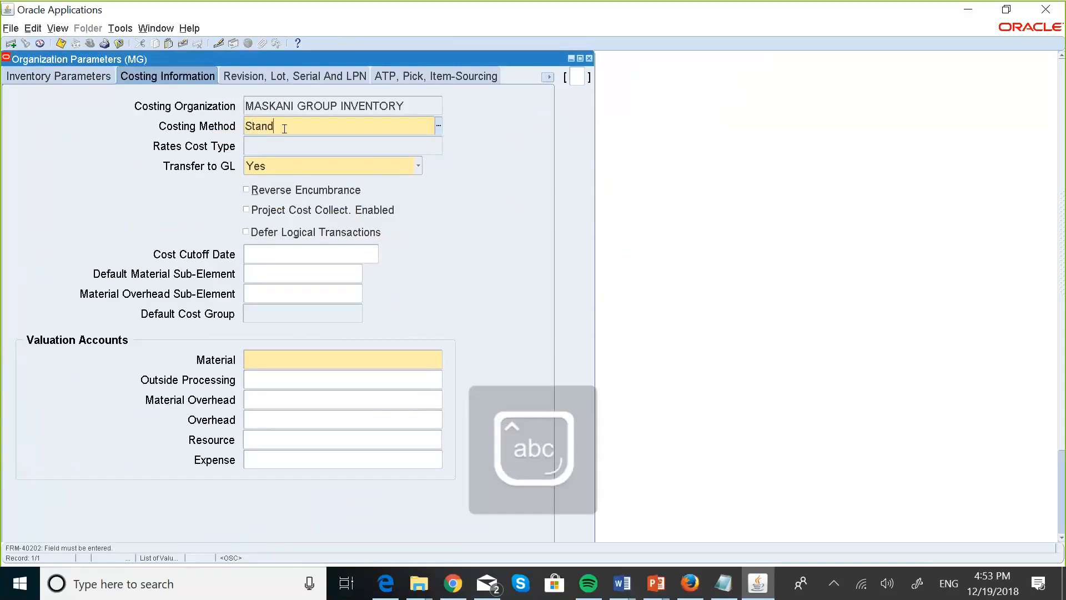
pyautogui.press('Tab')
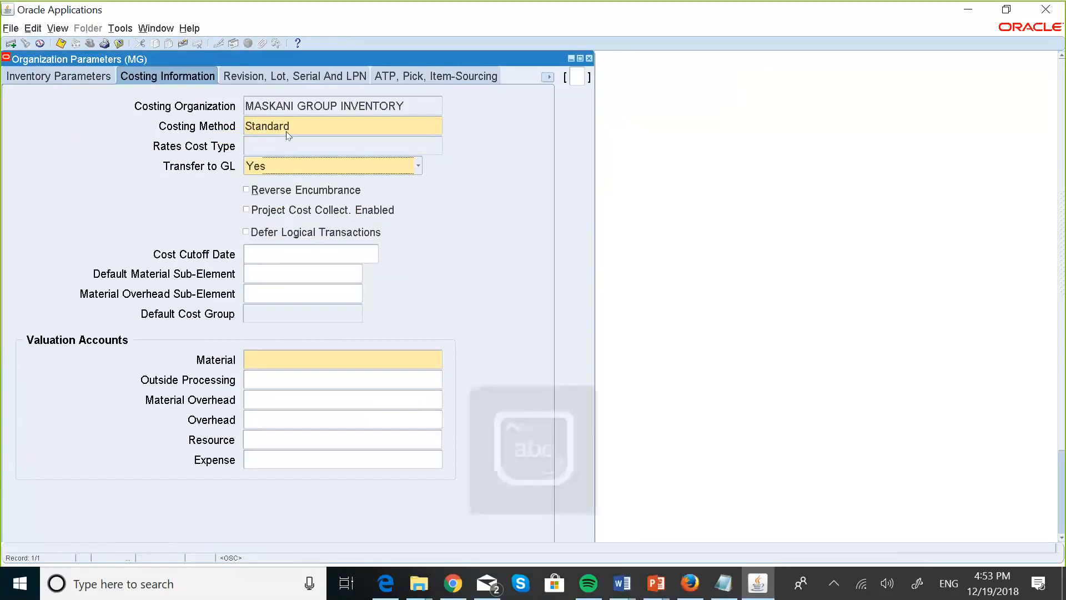
pyautogui.click(286, 362)
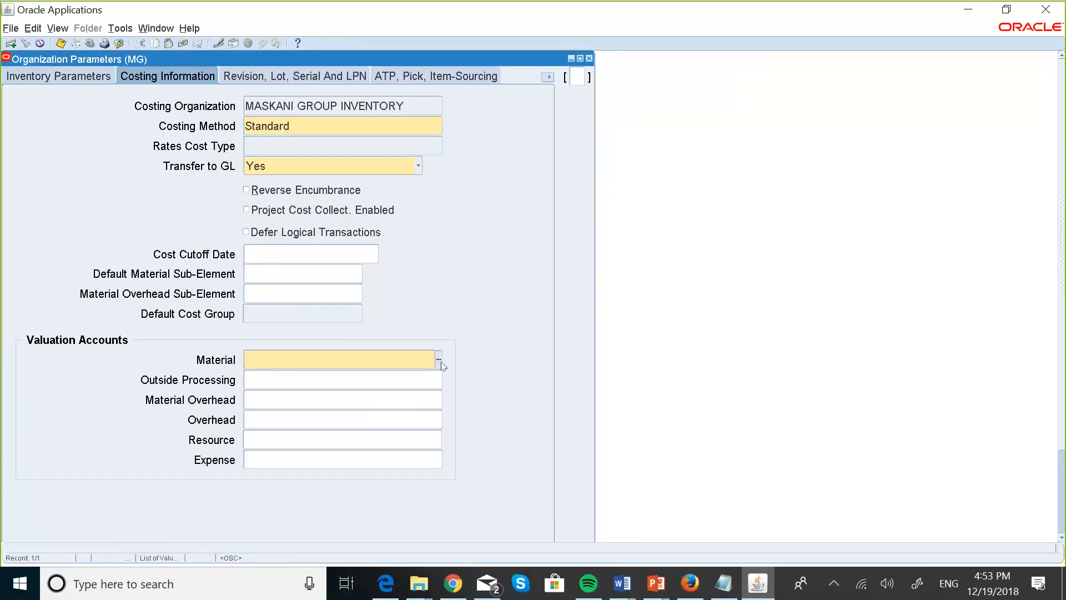
pyautogui.click(439, 359)
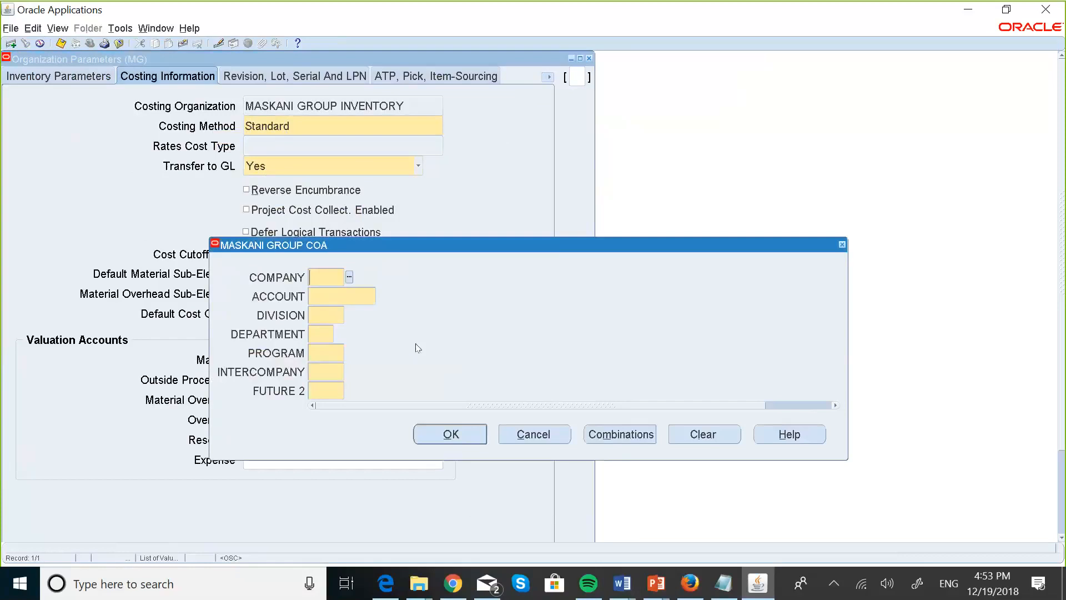
# Enter Material account 001.003000.000.00.000.000.000 and save the parameters twice.
pyautogui.write('001')
pyautogui.press('Tab')
pyautogui.write('003000')
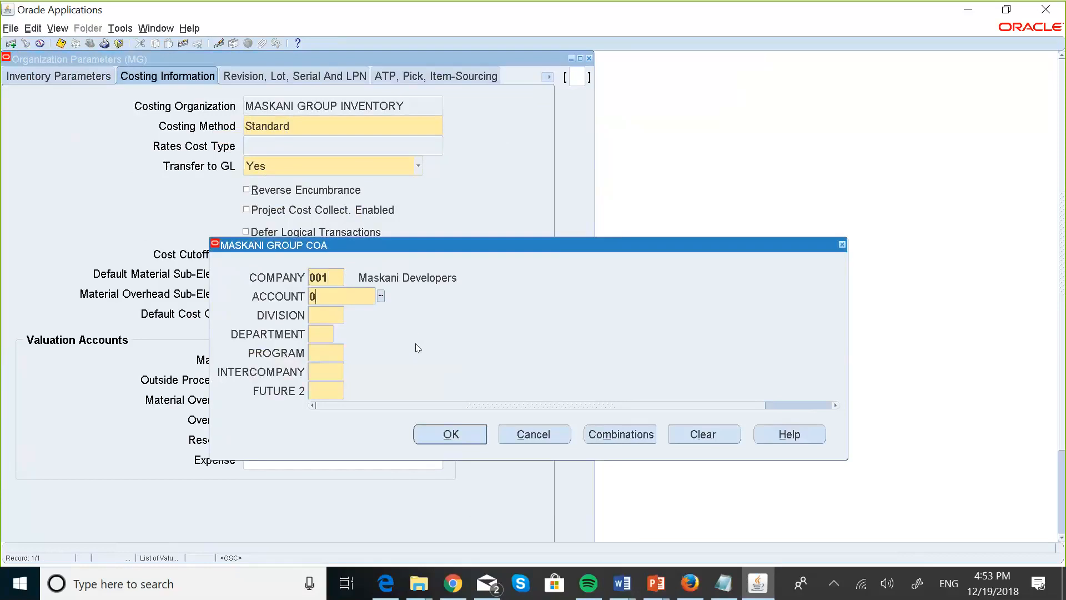
pyautogui.press('Tab')
pyautogui.write('0000000000000')
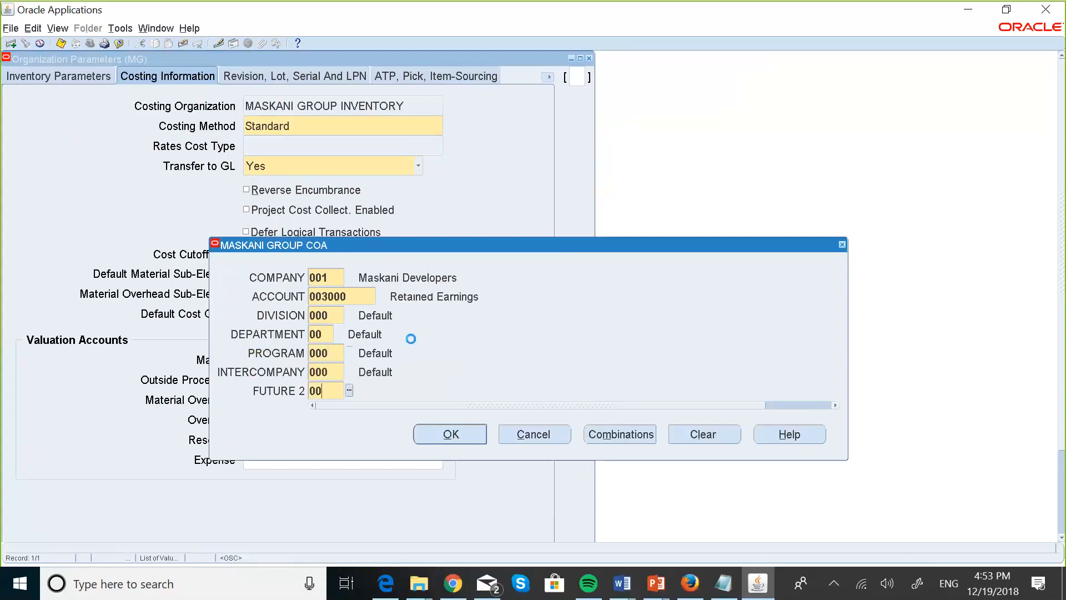
pyautogui.click(453, 433)
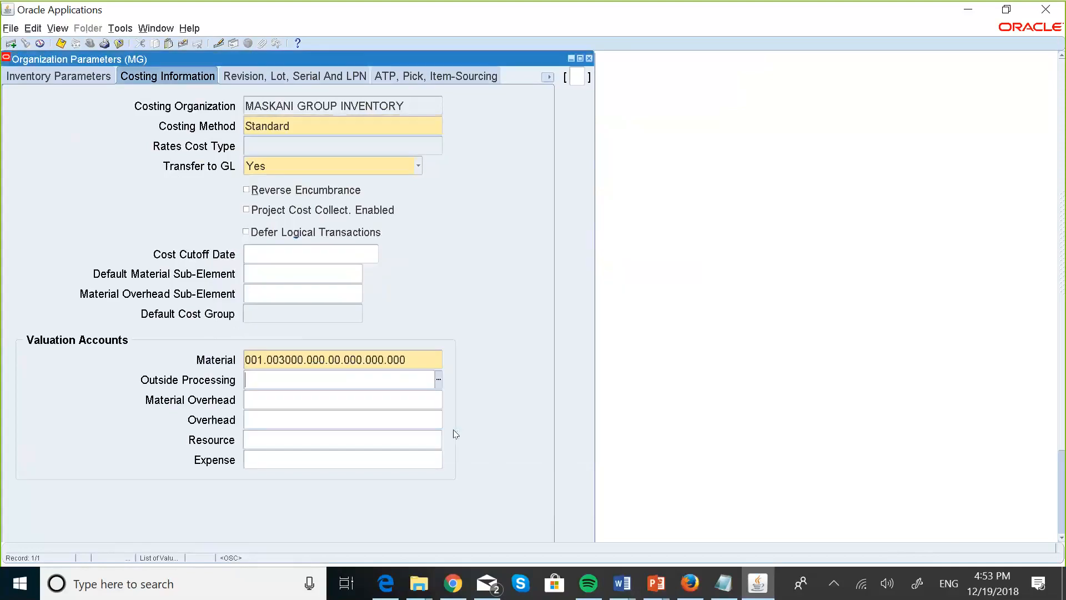
pyautogui.click(60, 43)
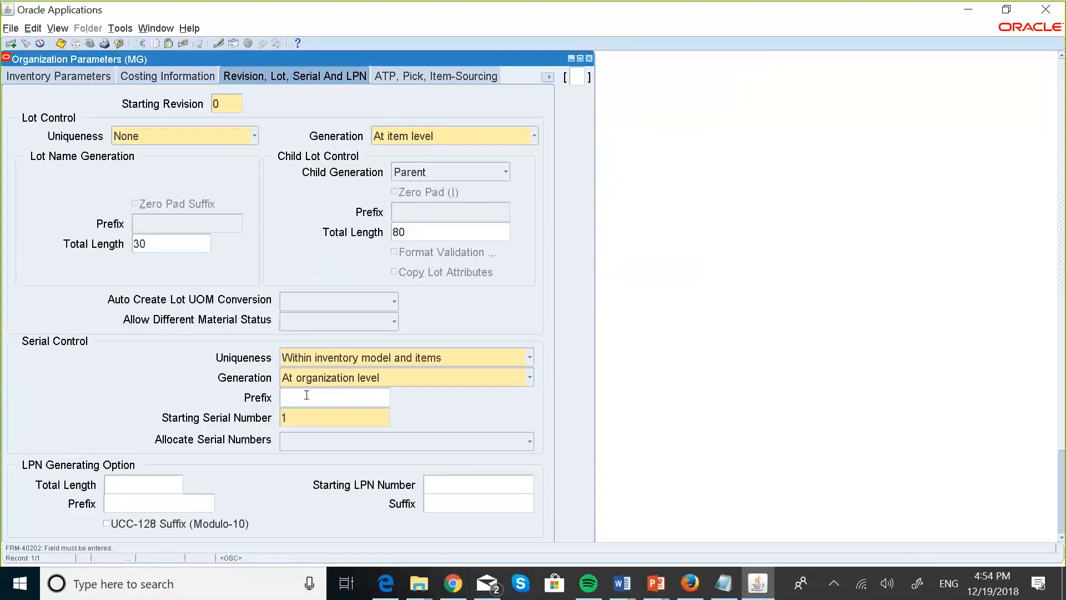
pyautogui.click(62, 43)
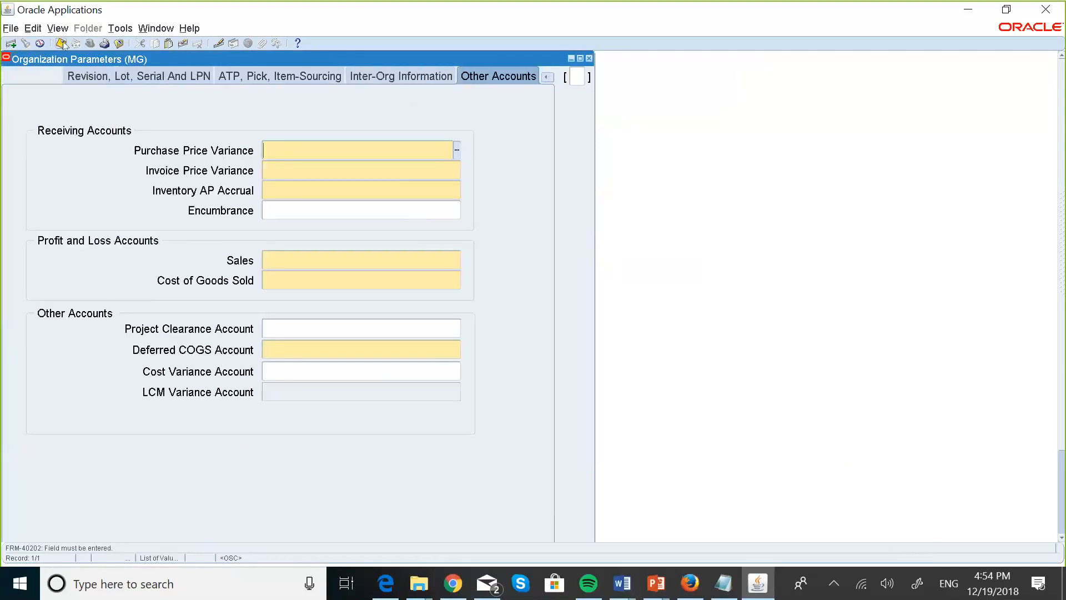
# Enter company 001 and pick account 005103 Purchase Price Variance from the list.
pyautogui.click(457, 148)
pyautogui.write('001')
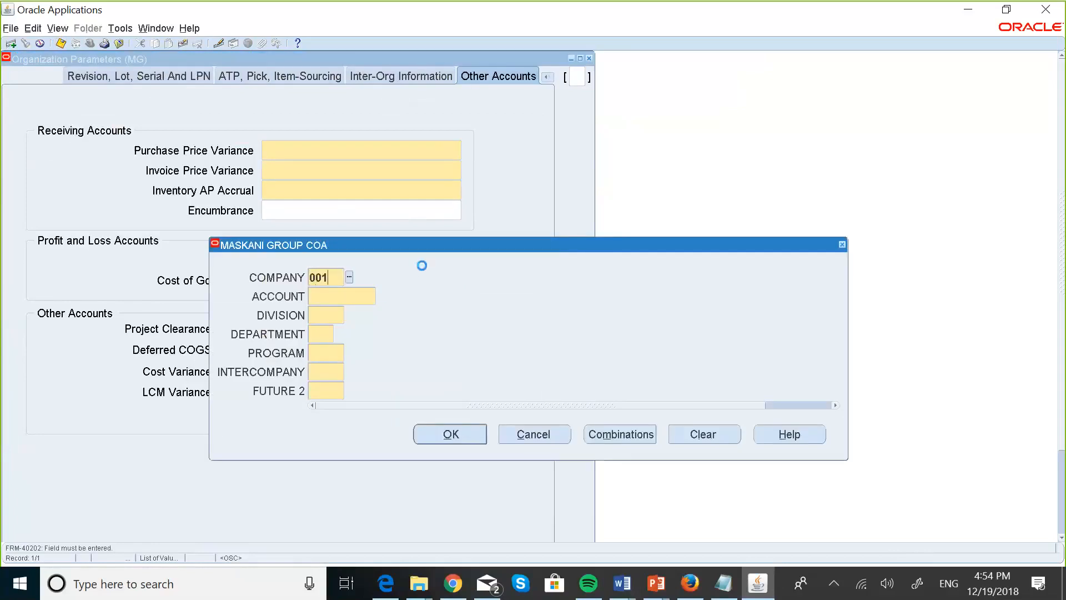
pyautogui.press('Tab')
pyautogui.write('00')
pyautogui.click(382, 296)
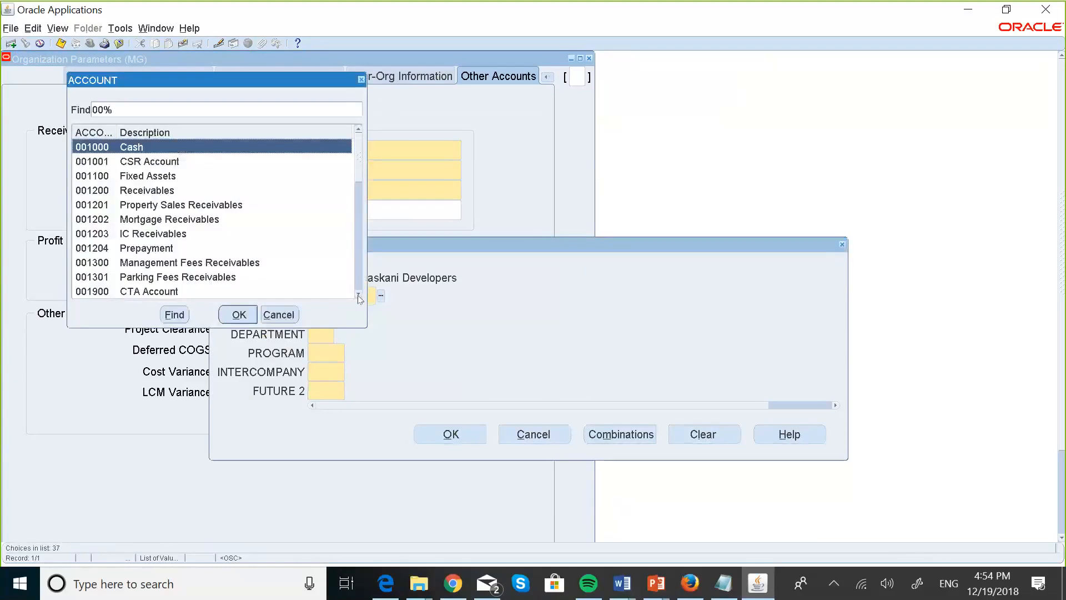
pyautogui.click(358, 294)
pyautogui.click(358, 298)
pyautogui.click(358, 298)
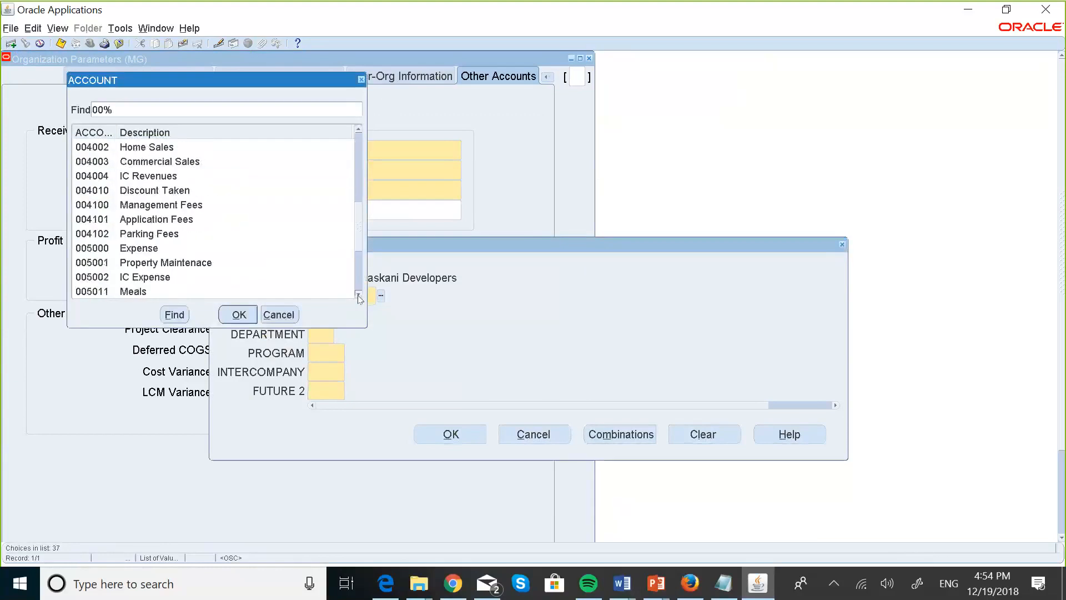
pyautogui.click(358, 297)
pyautogui.click(358, 298)
pyautogui.scroll(-1, 358, 299)
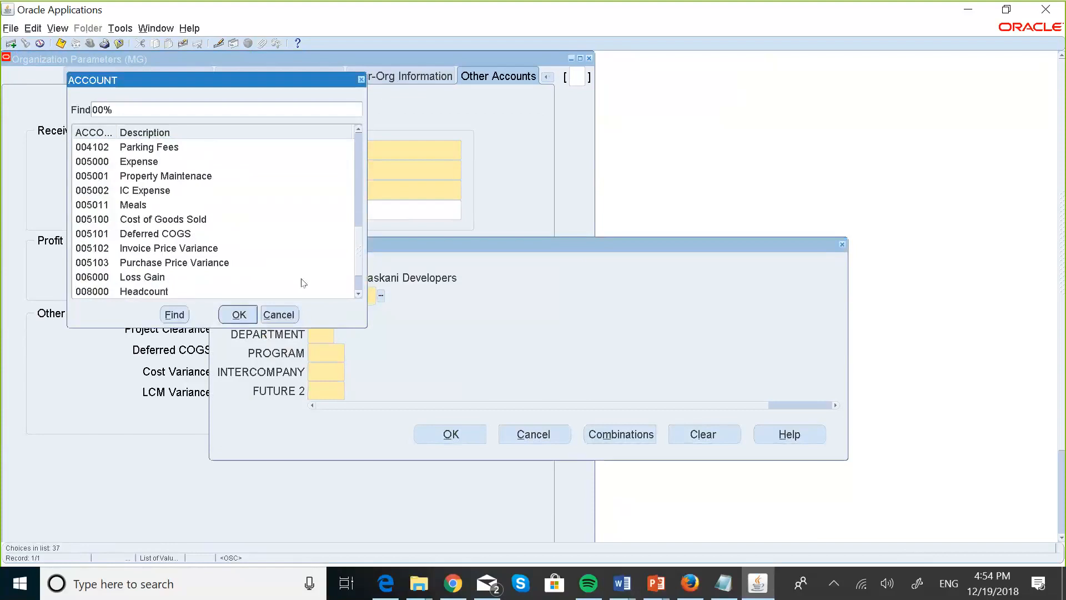
pyautogui.click(201, 267)
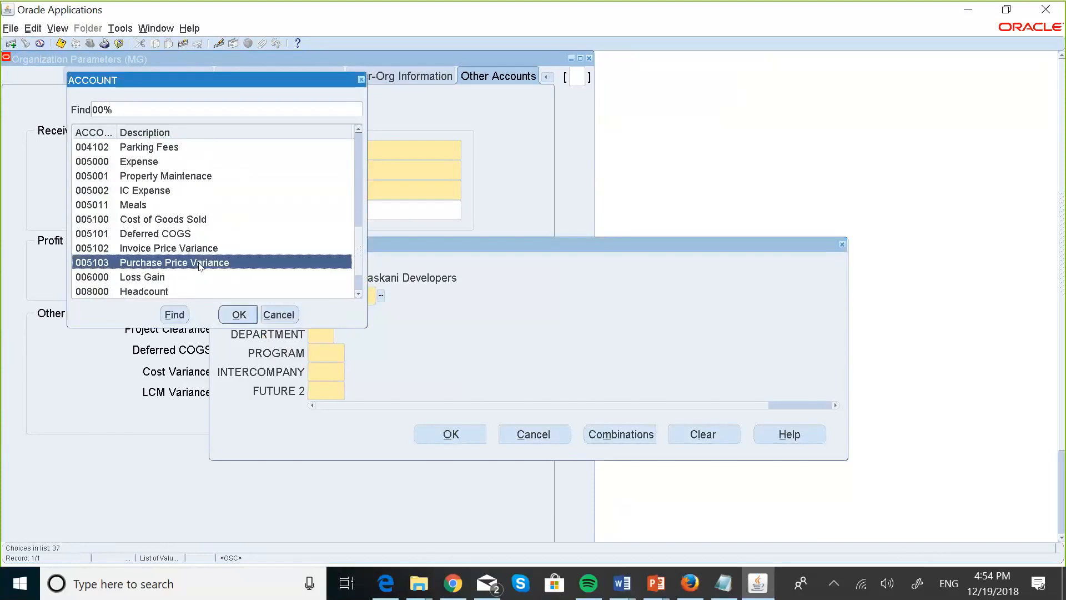
pyautogui.click(224, 312)
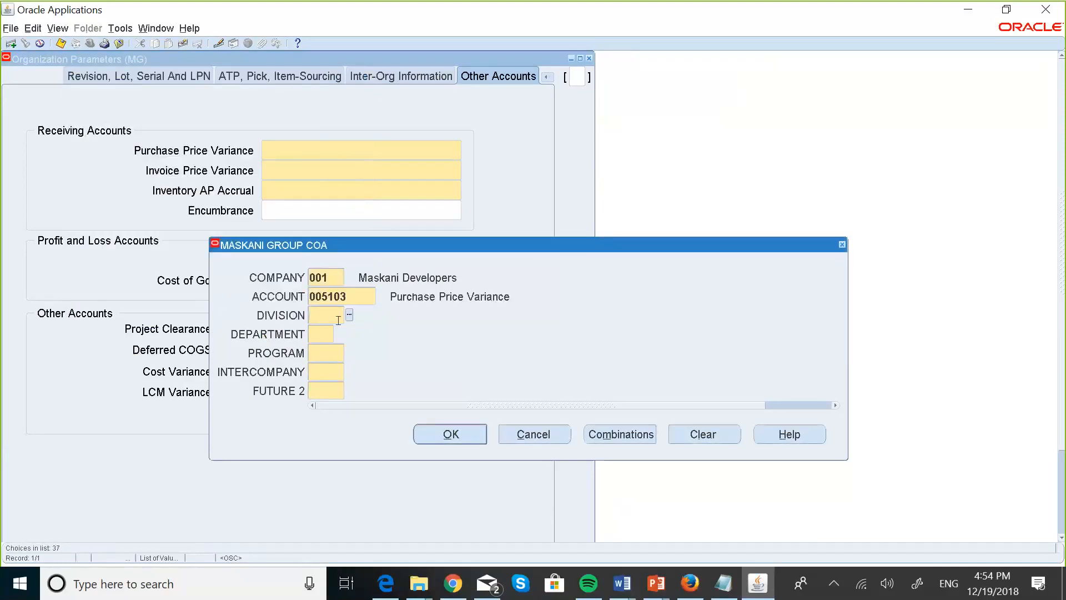
# Fill the remaining segments with zeros to complete Purchase Price Variance 001.005103.000.00.000.000.000.
pyautogui.write('000')
pyautogui.press('Tab')
pyautogui.write('00')
pyautogui.press('Tab')
pyautogui.write('000')
pyautogui.press('Tab')
pyautogui.write('00')
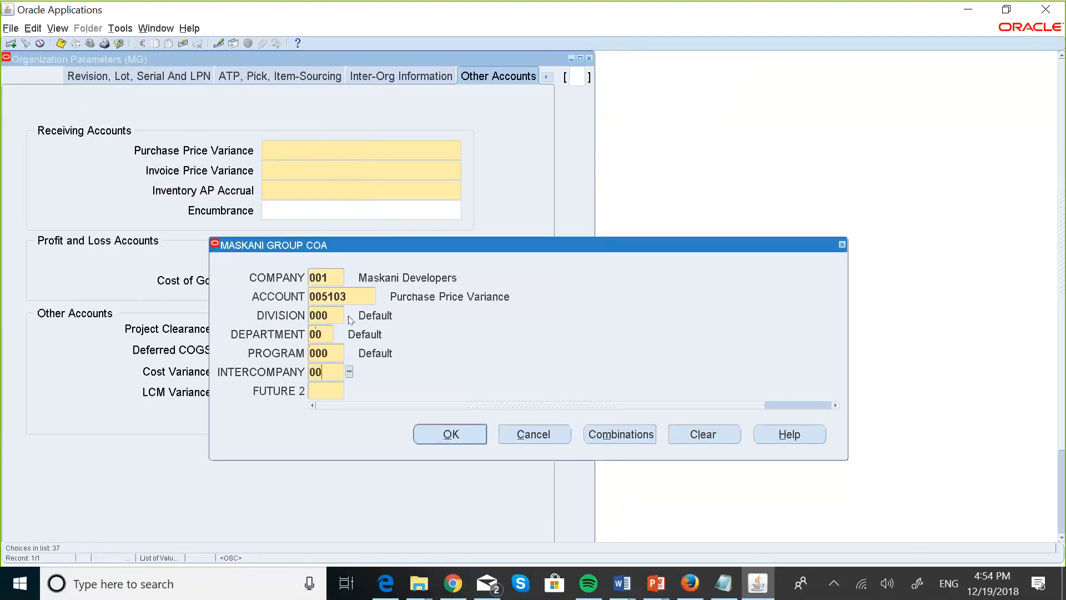
pyautogui.write('0')
pyautogui.press('Tab')
pyautogui.write('000')
pyautogui.press('Tab')
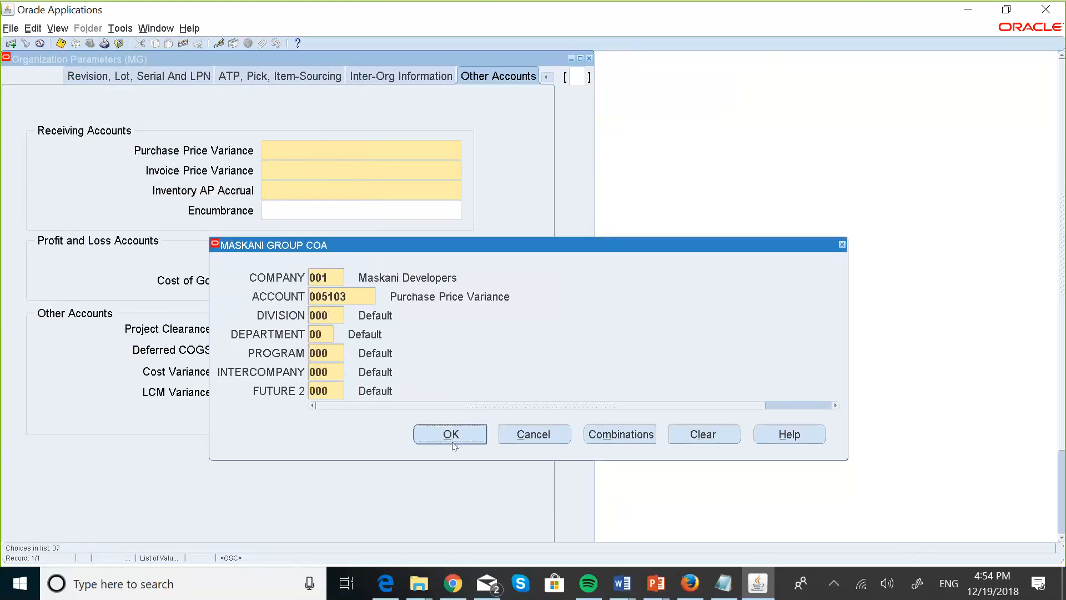
pyautogui.click(448, 435)
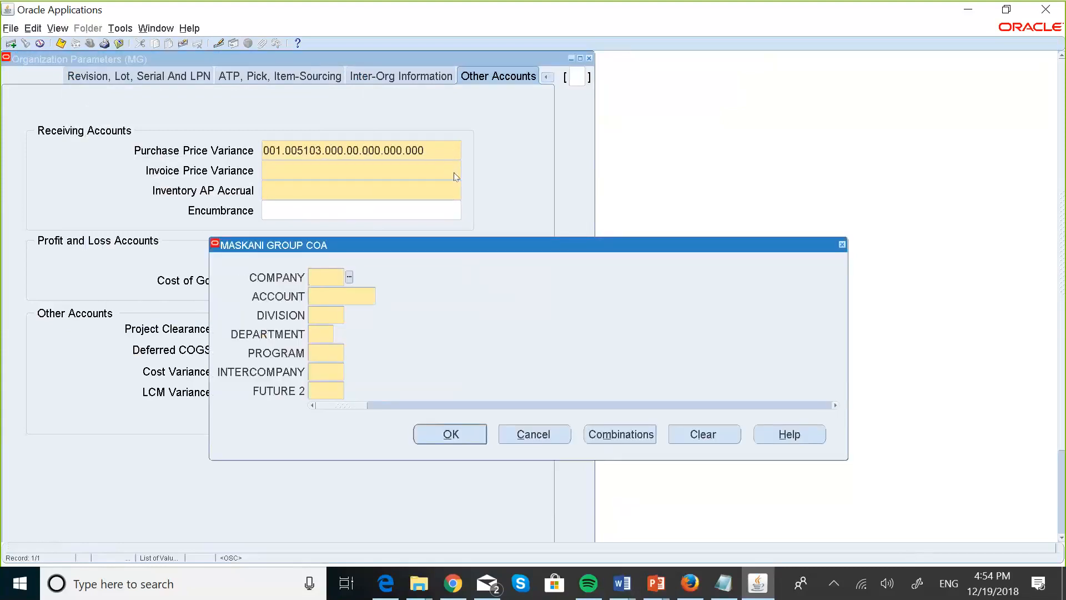
# Set Invoice Price Variance to 001.005102.000.00.000.000.000.
pyautogui.write('001')
pyautogui.press('Tab')
pyautogui.write('00')
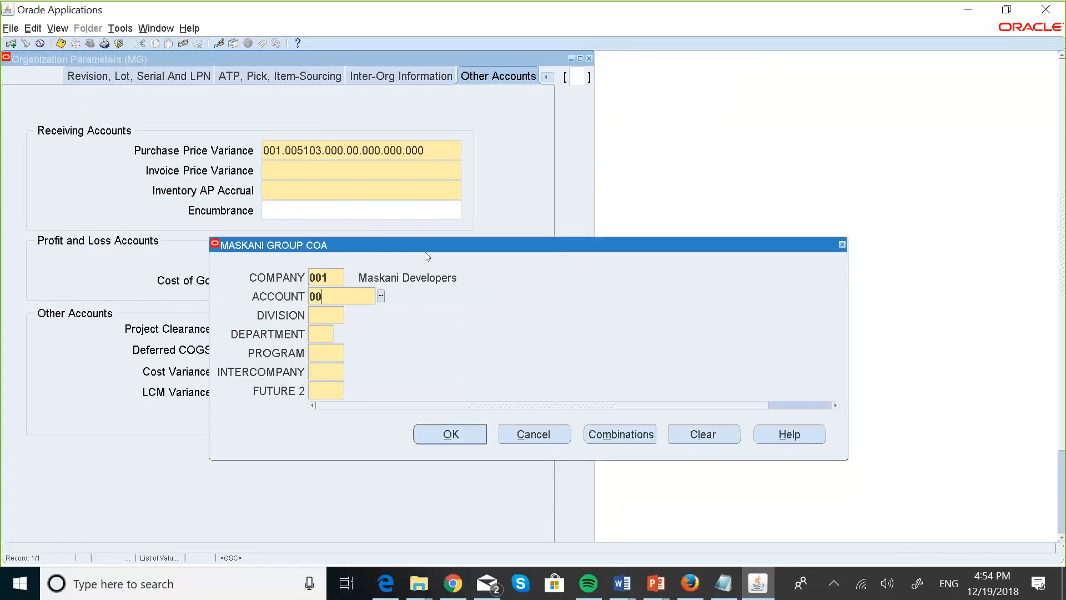
pyautogui.write('5102')
pyautogui.press('Tab')
pyautogui.write('000.00.000.000.00')
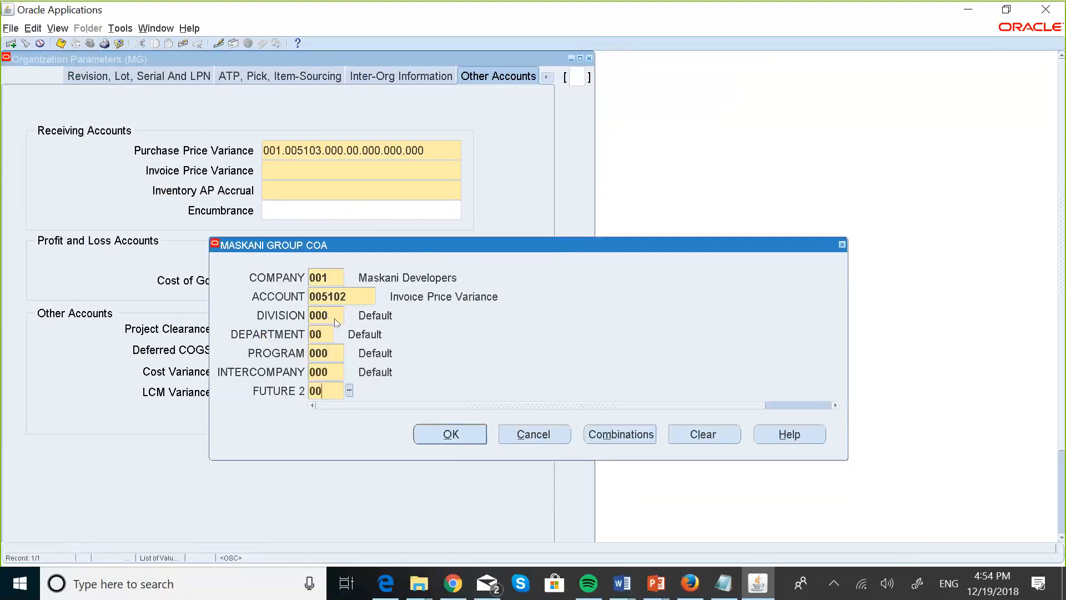
pyautogui.write('0')
pyautogui.click(451, 434)
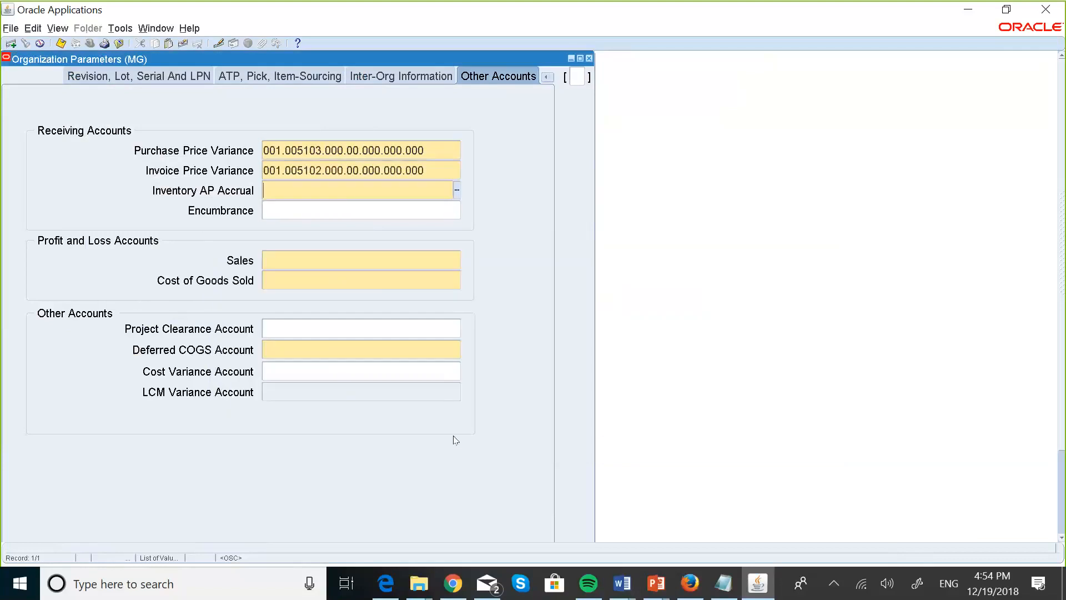
# For Inventory AP Accrual, enter company 001 and pick account 002002 from the list.
pyautogui.click(456, 190)
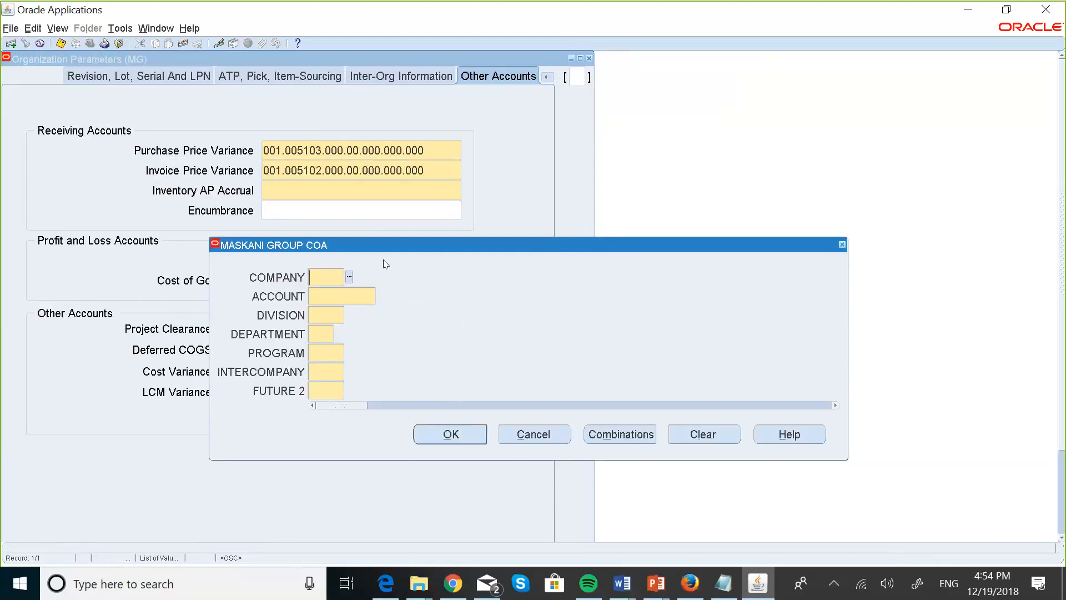
pyautogui.write('001')
pyautogui.press('Tab')
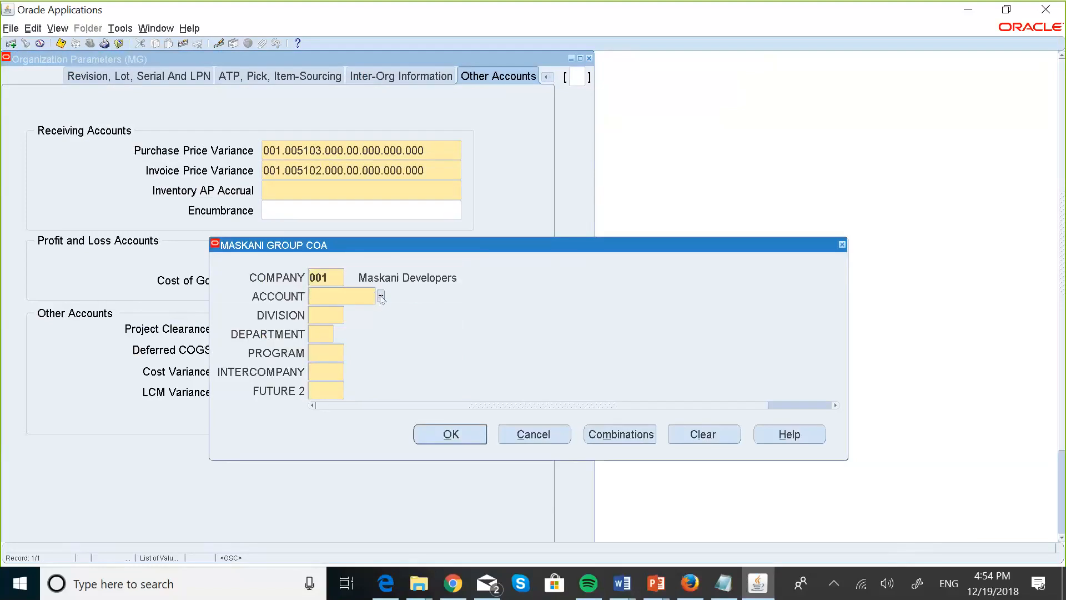
pyautogui.click(381, 298)
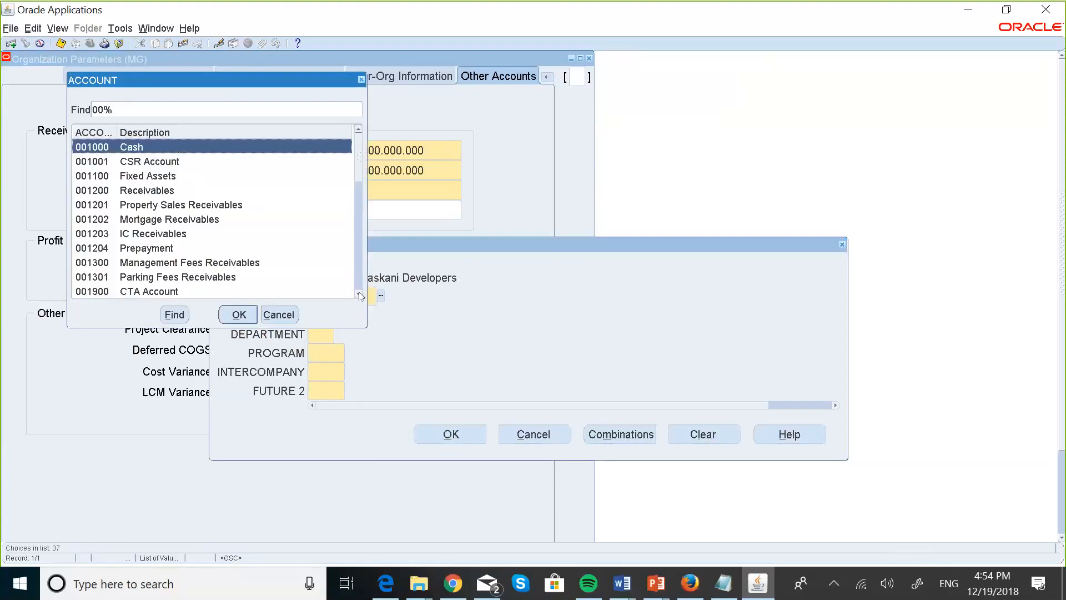
pyautogui.click(360, 296)
pyautogui.click(360, 295)
pyautogui.click(359, 296)
pyautogui.click(202, 294)
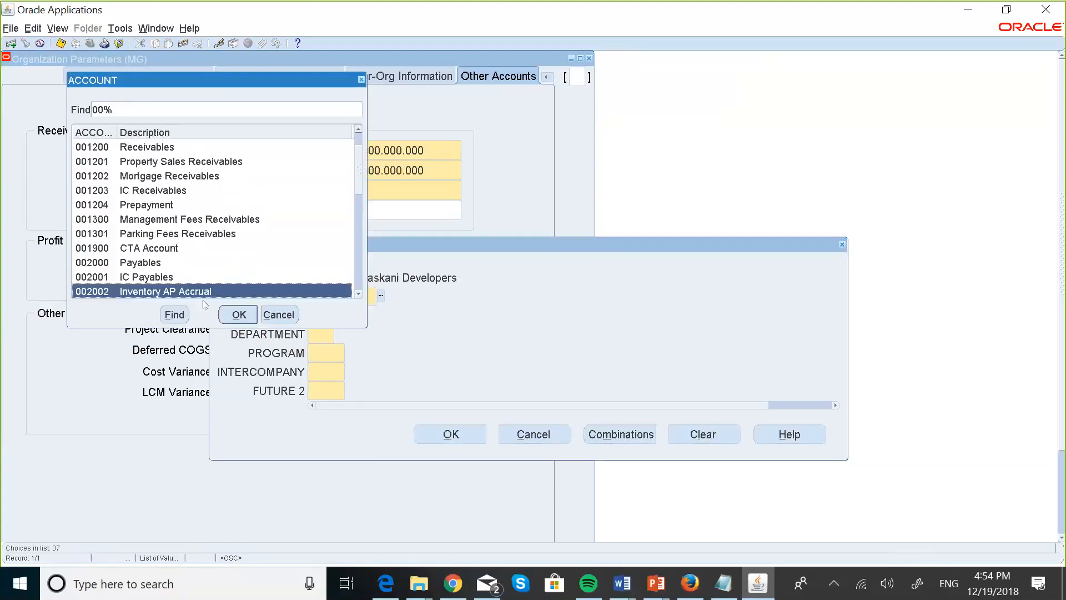
pyautogui.click(232, 318)
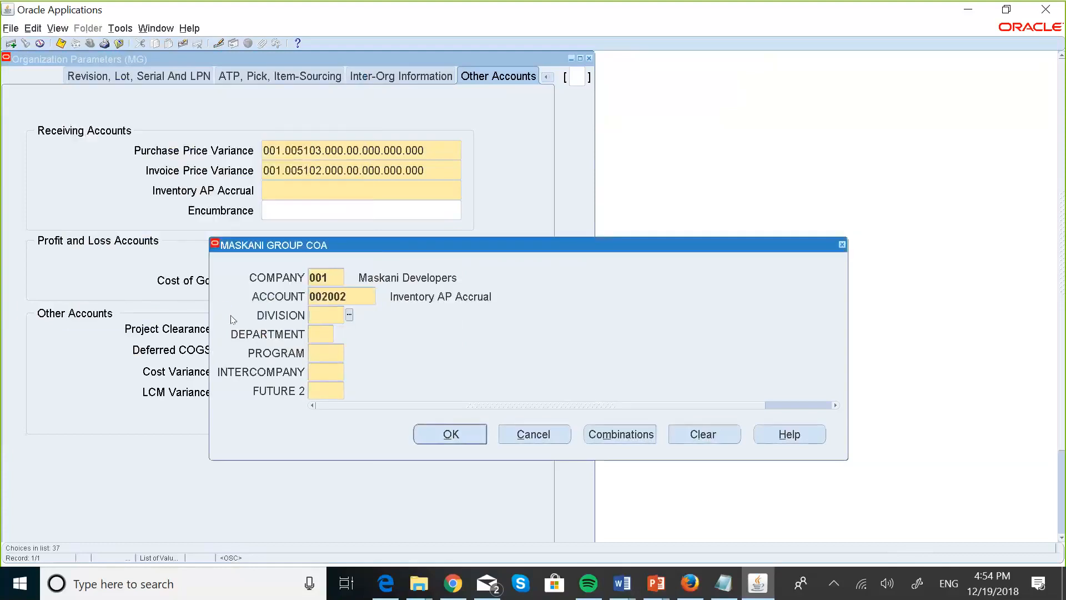
# Fill the remaining segments with zeros to complete 001.002002.000.00.000.000.000.
pyautogui.write('000')
pyautogui.press('Tab')
pyautogui.write('00')
pyautogui.press('Tab')
pyautogui.write('000')
pyautogui.press('Tab')
pyautogui.write('000')
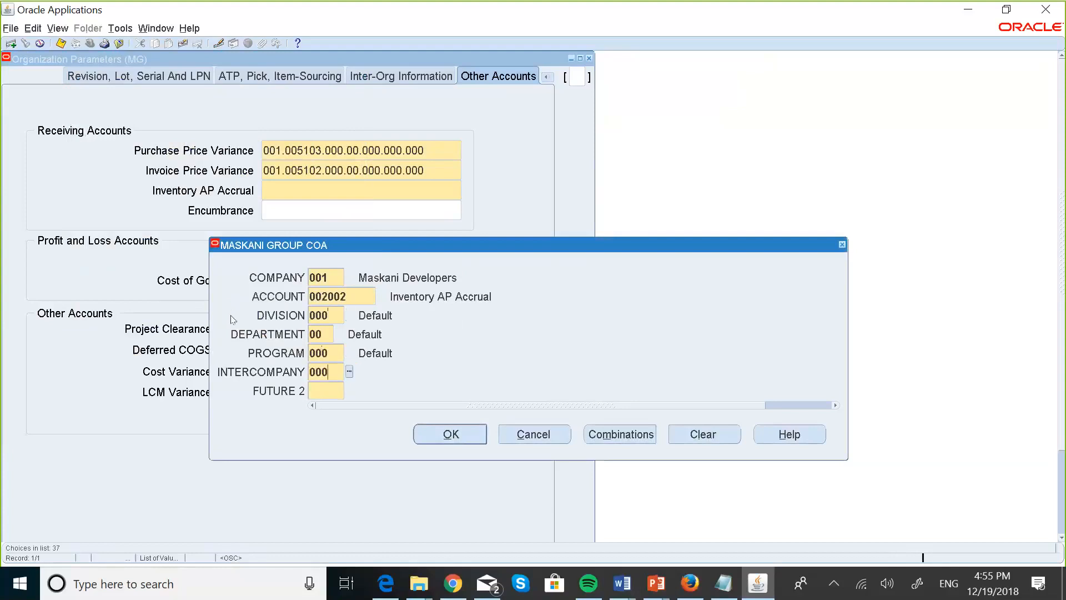
pyautogui.press('Tab')
pyautogui.write('000')
pyautogui.press('Tab')
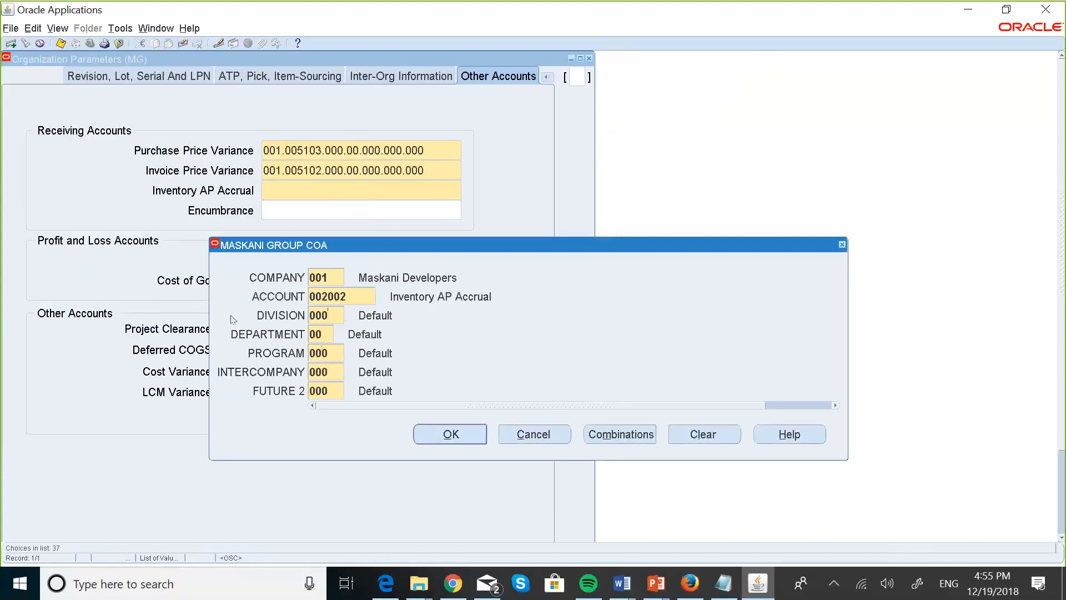
pyautogui.click(451, 429)
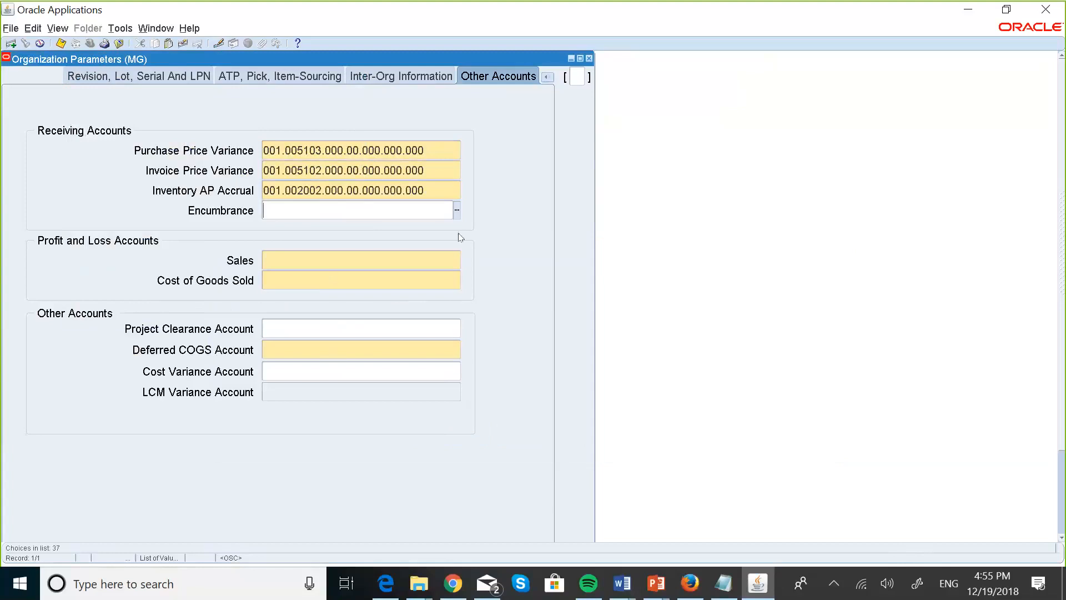
# For the Sales account, enter company 001 and pick 004000 Sales & Revenue from the list.
pyautogui.click(344, 258)
pyautogui.click(457, 259)
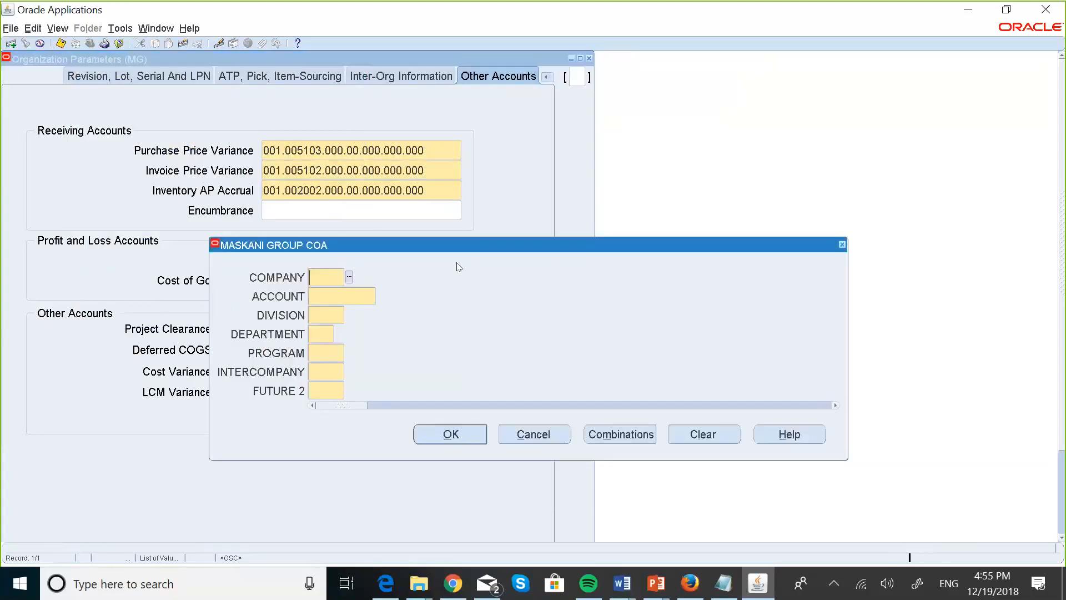
pyautogui.write('00')
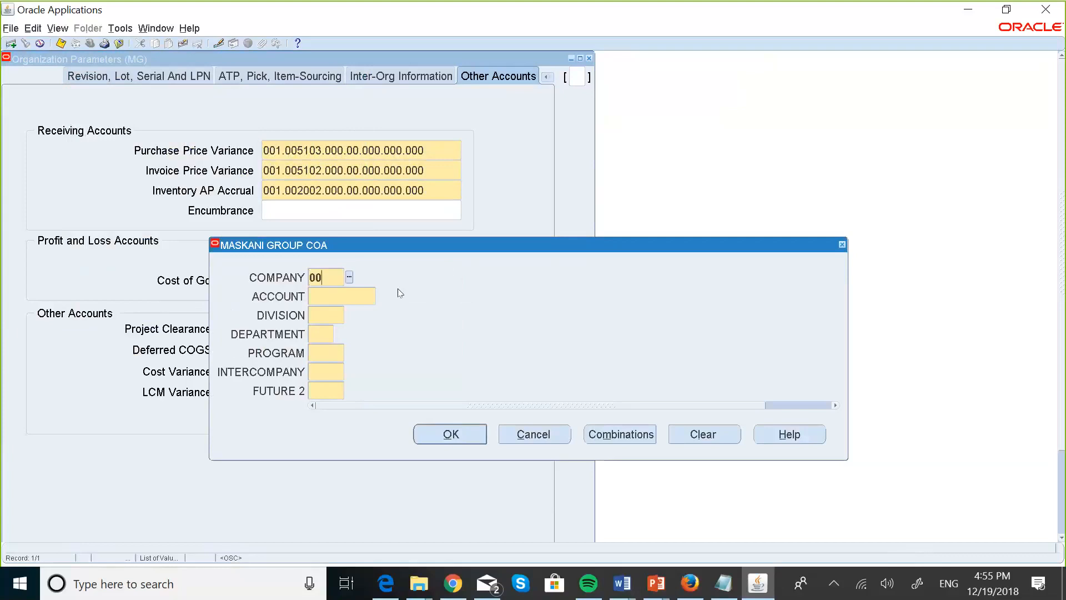
pyautogui.write('1')
pyautogui.press('Tab')
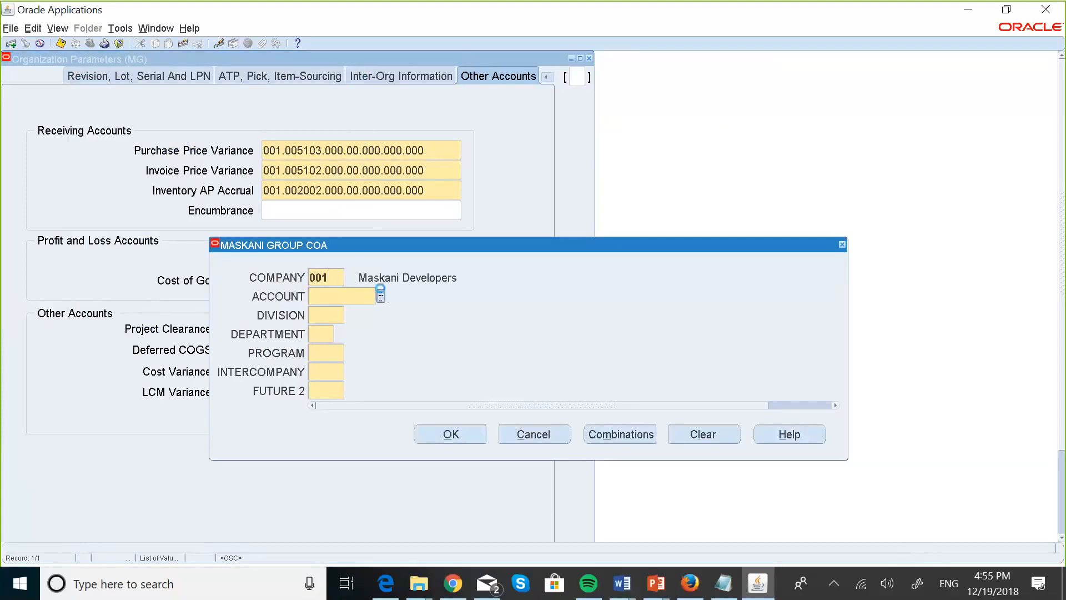
pyautogui.click(380, 295)
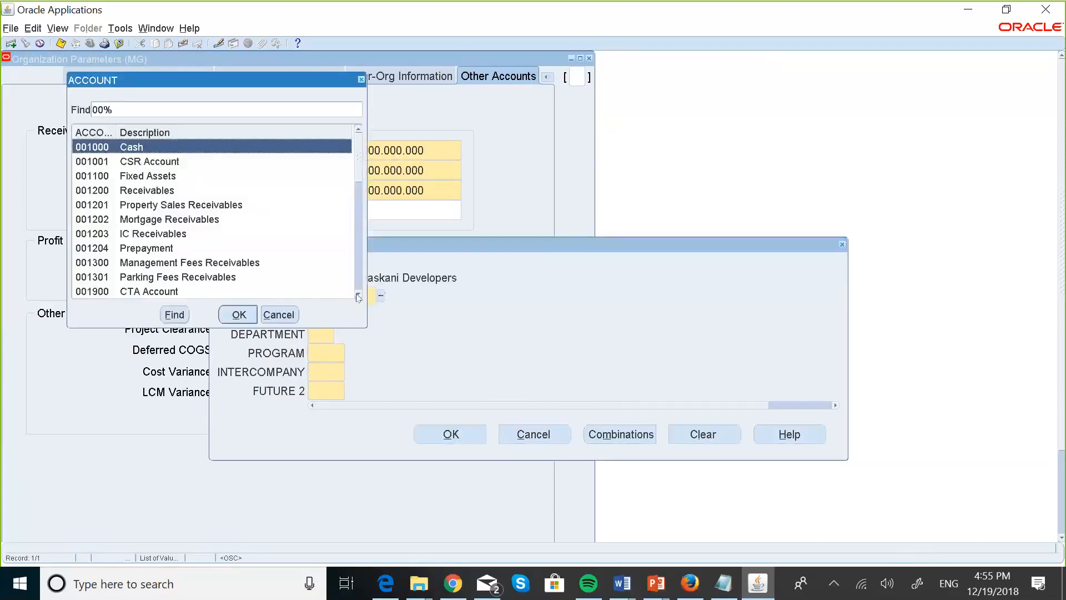
pyautogui.click(358, 297)
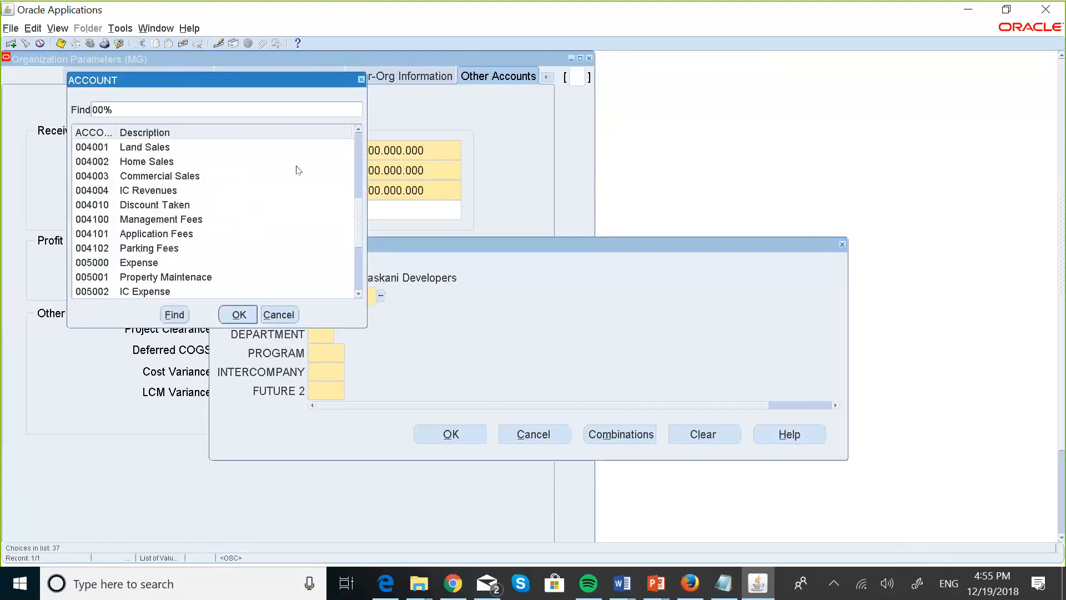
pyautogui.click(359, 129)
pyautogui.click(358, 128)
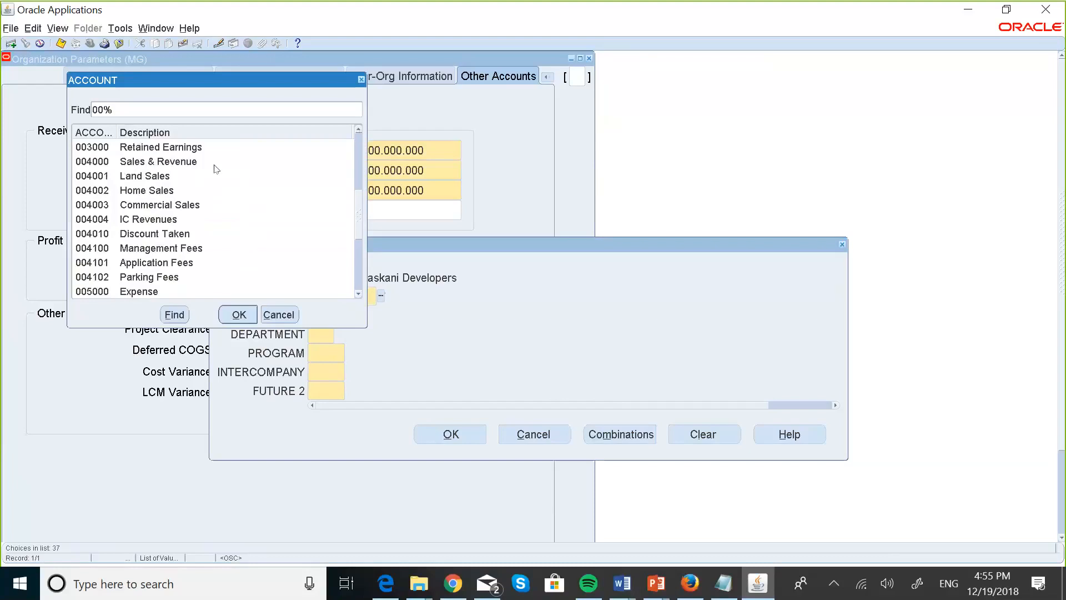
pyautogui.click(175, 164)
pyautogui.click(238, 314)
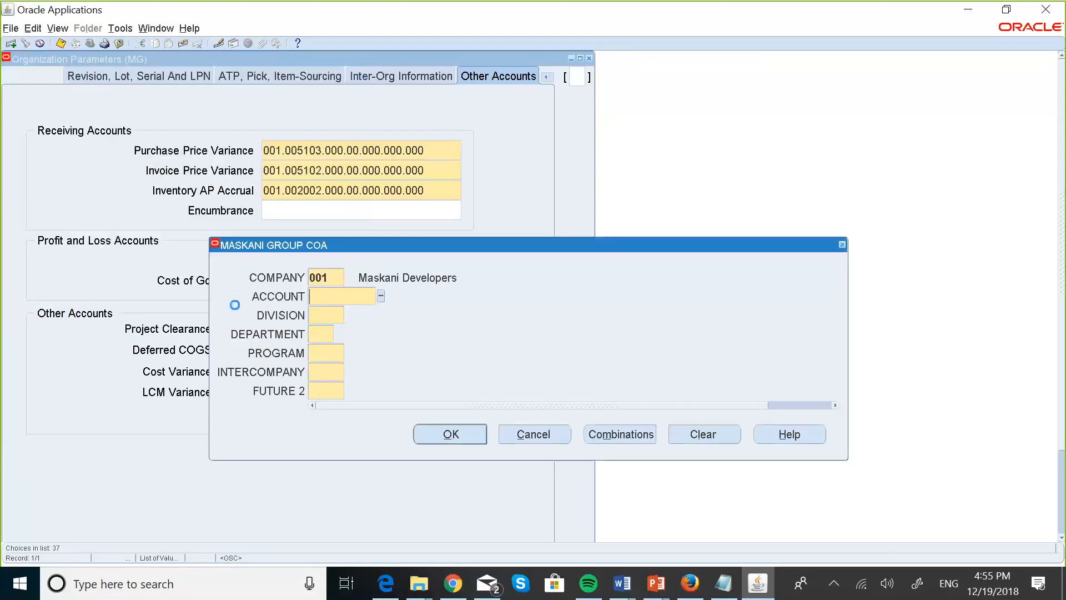
# Fill the remaining segments with zeros to complete Sales 001.004000.000.00.000.000.000.
pyautogui.write('000')
pyautogui.press('Tab')
pyautogui.write('00')
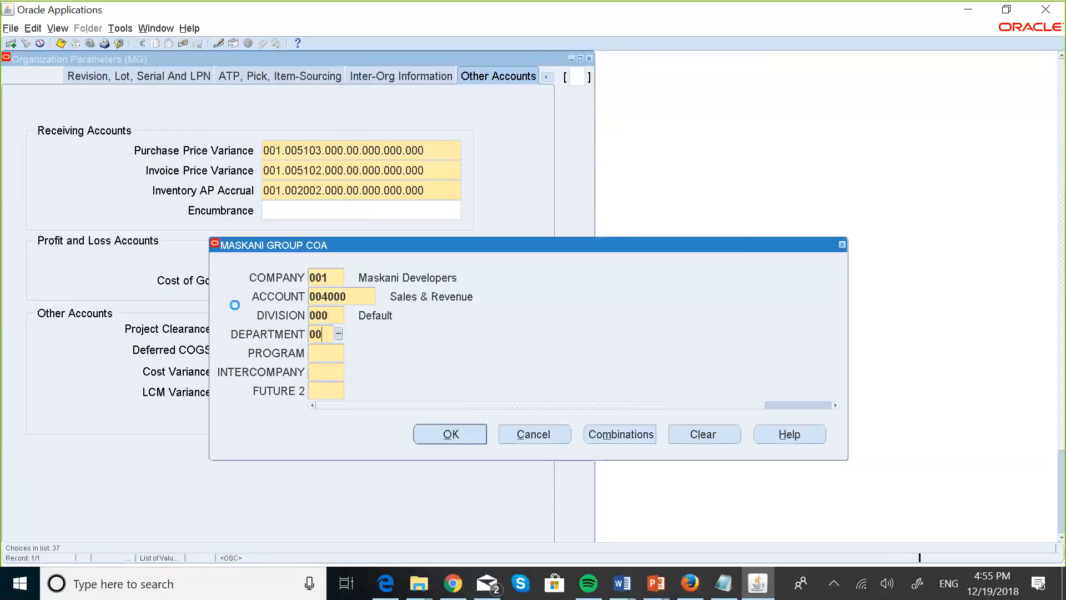
pyautogui.press('Tab')
pyautogui.write('000')
pyautogui.press('Tab')
pyautogui.write('000')
pyautogui.press('Tab')
pyautogui.write('000')
pyautogui.press('Tab')
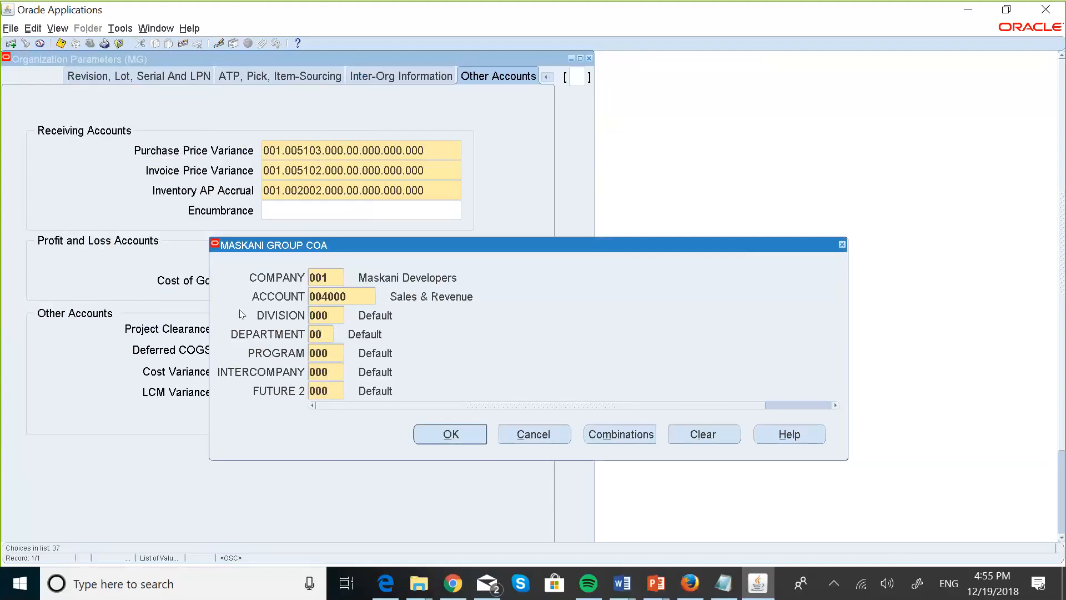
pyautogui.click(437, 434)
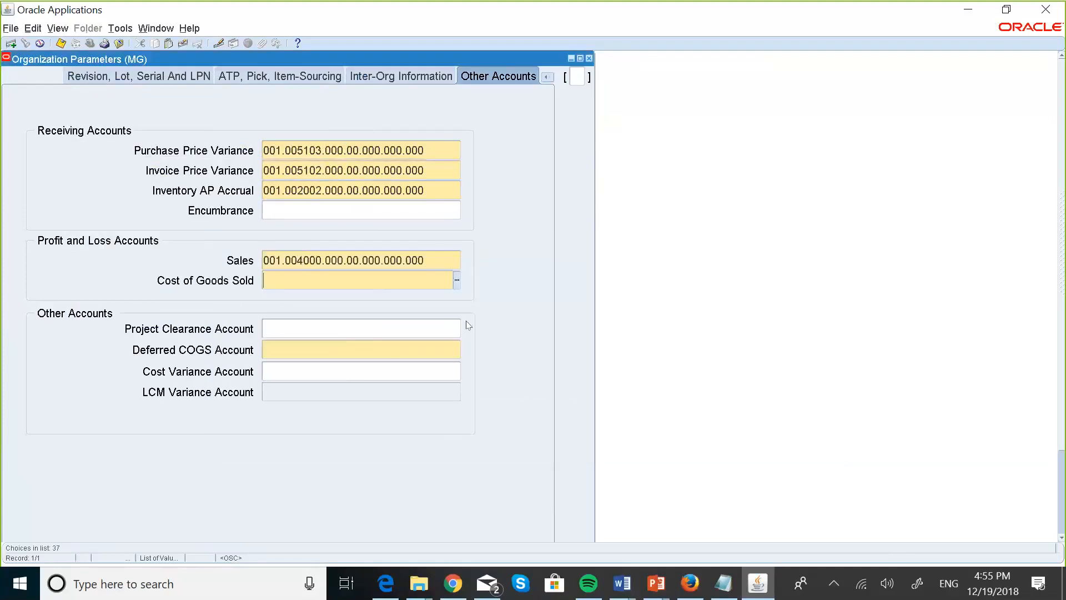
# Set Cost of Goods Sold to 001.005100.000.00.000.000.000, picking account 005100 from the list.
pyautogui.click(456, 280)
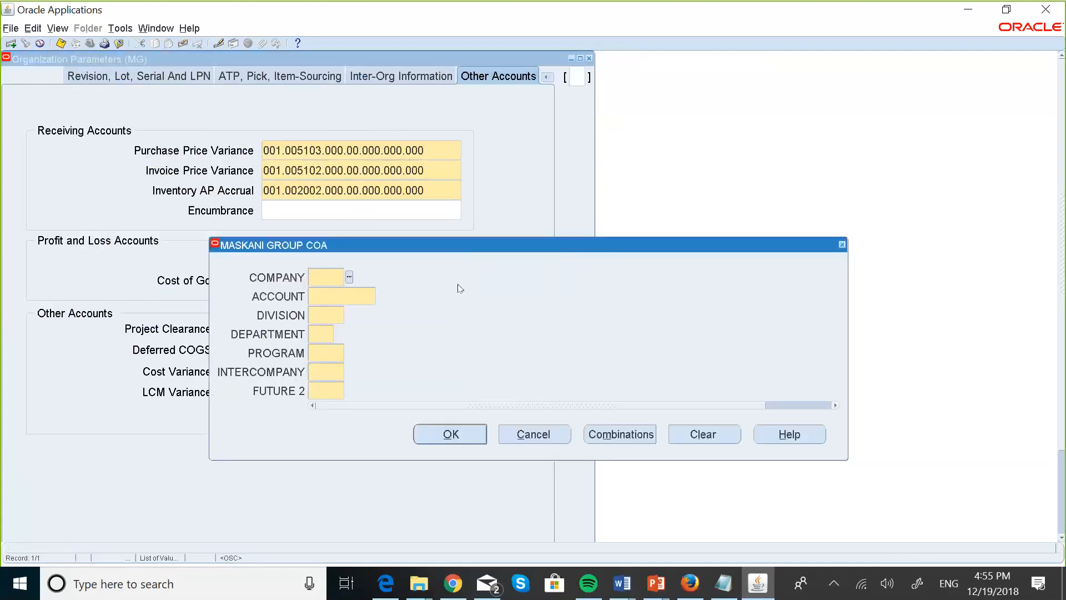
pyautogui.write('001')
pyautogui.press('Tab')
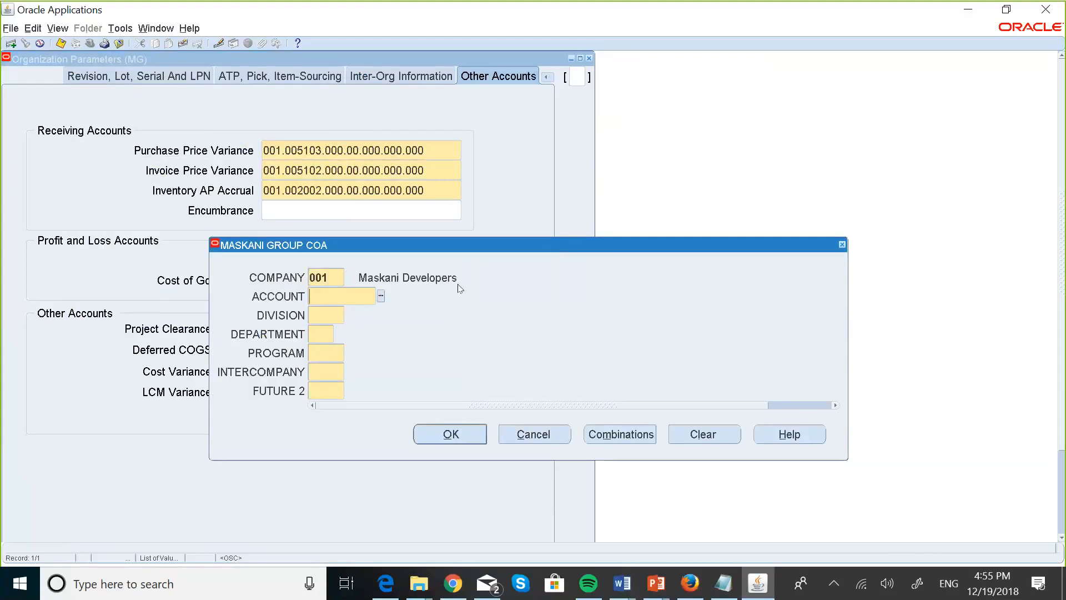
pyautogui.click(381, 296)
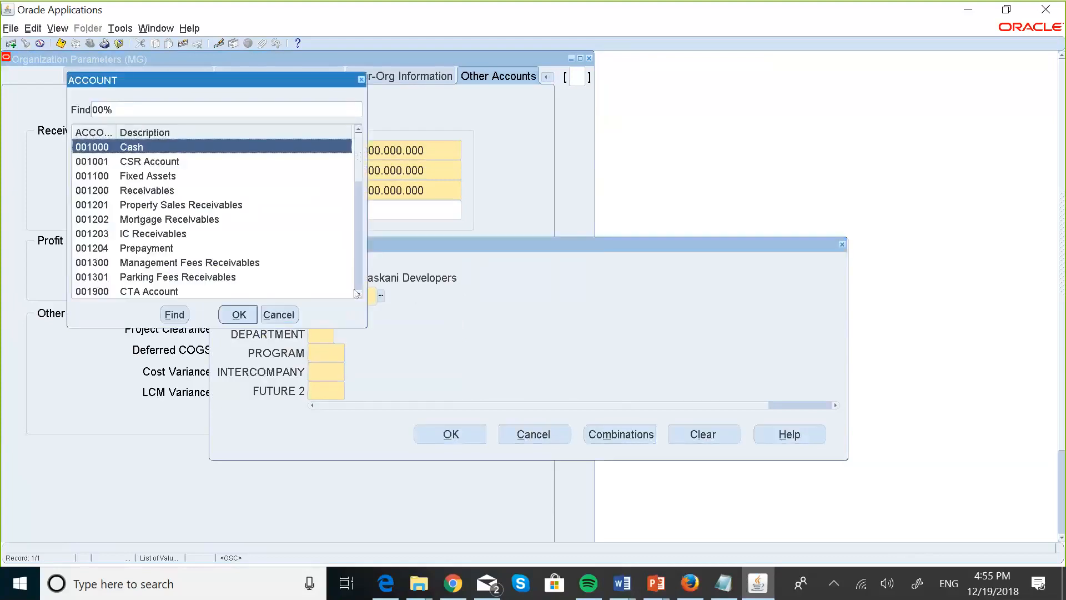
pyautogui.click(360, 294)
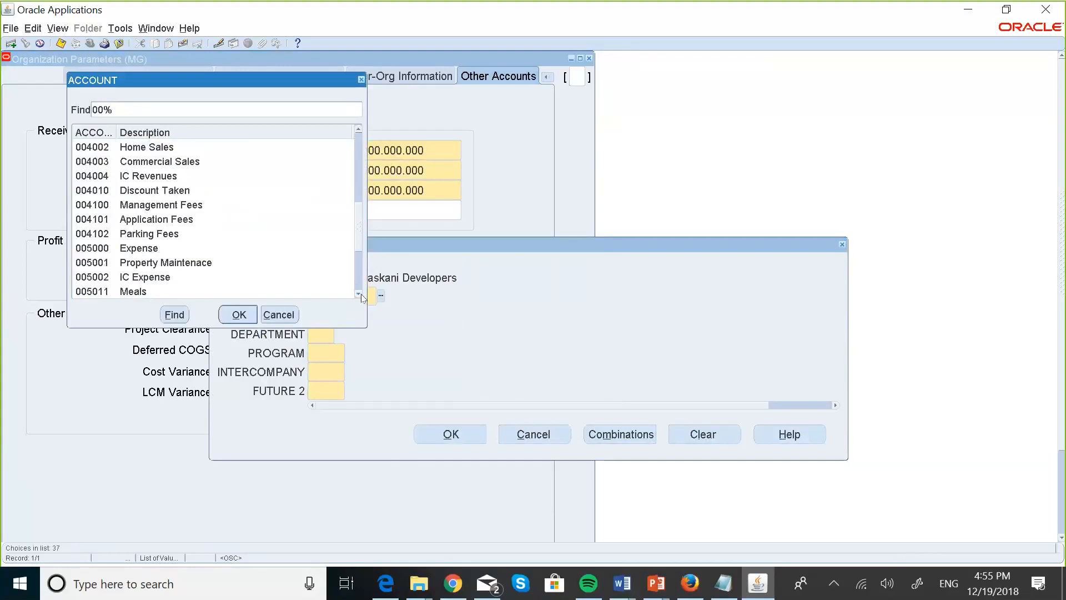
pyautogui.click(359, 294)
pyautogui.click(359, 295)
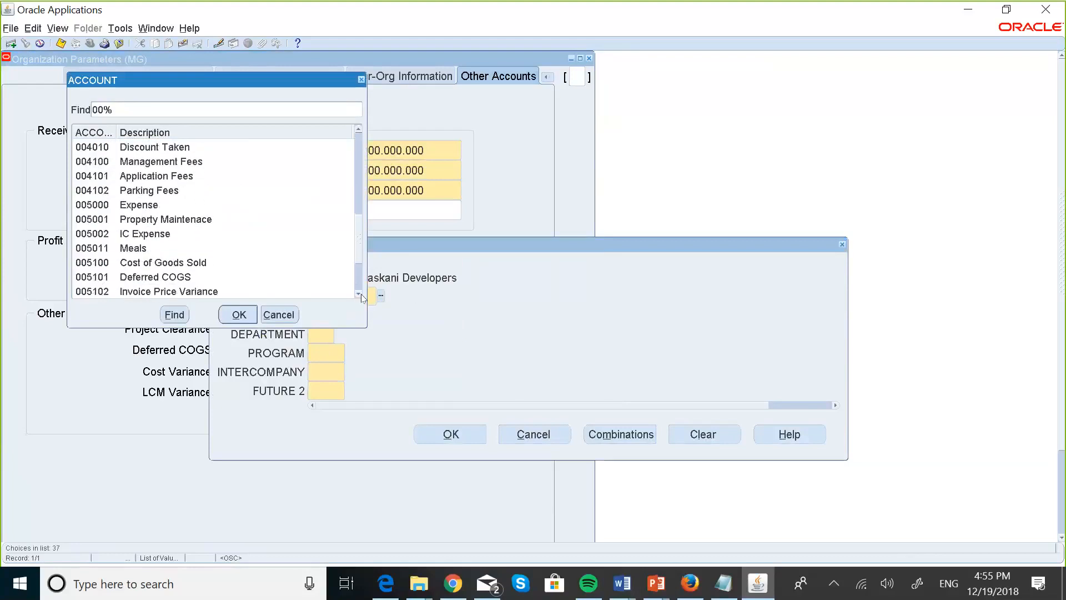
pyautogui.click(174, 262)
pyautogui.click(234, 319)
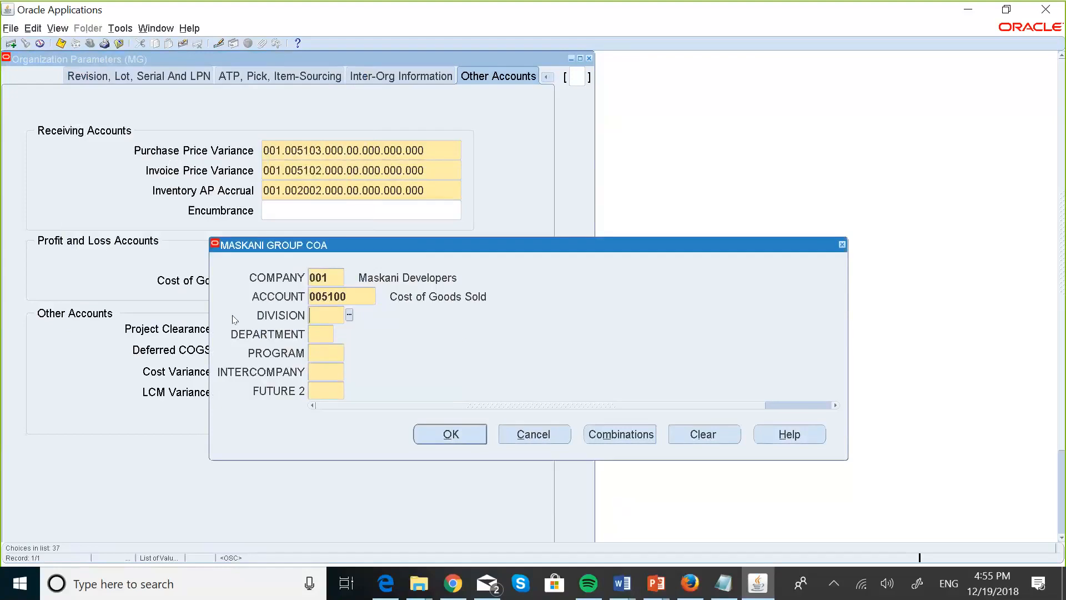
pyautogui.write('00000000000000')
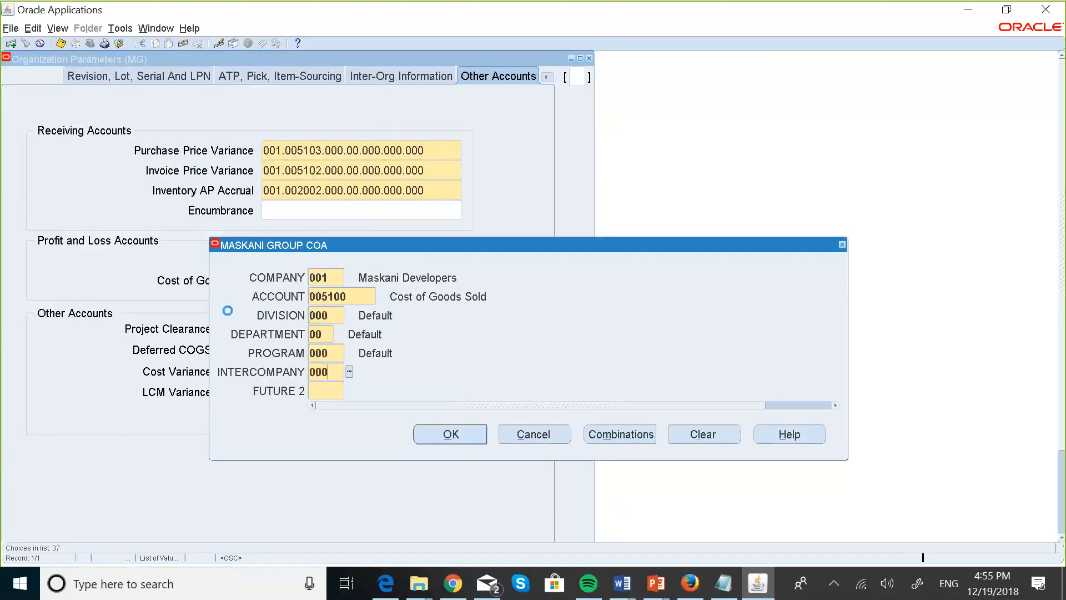
pyautogui.click(453, 437)
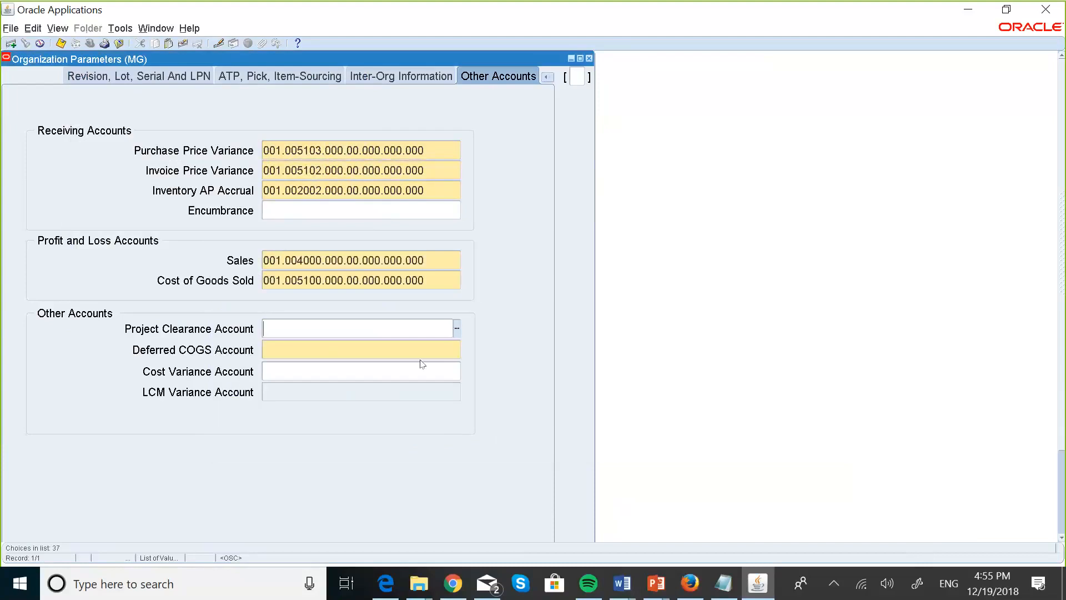
pyautogui.click(412, 345)
# For Deferred COGS, enter company 001 and pick account 005101 from the list.
pyautogui.click(458, 350)
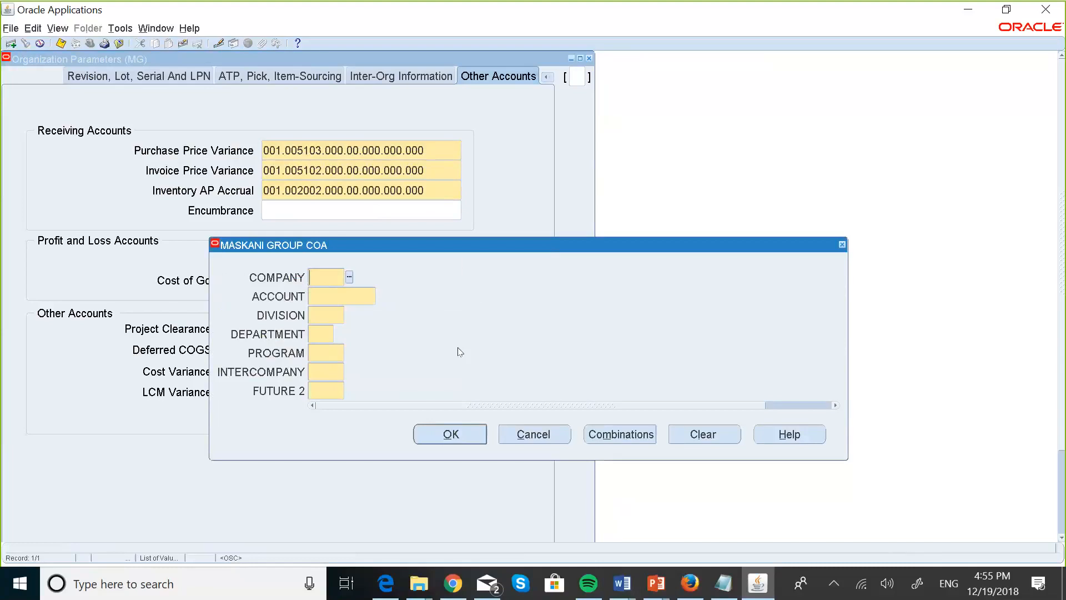
pyautogui.write('001')
pyautogui.press('Tab')
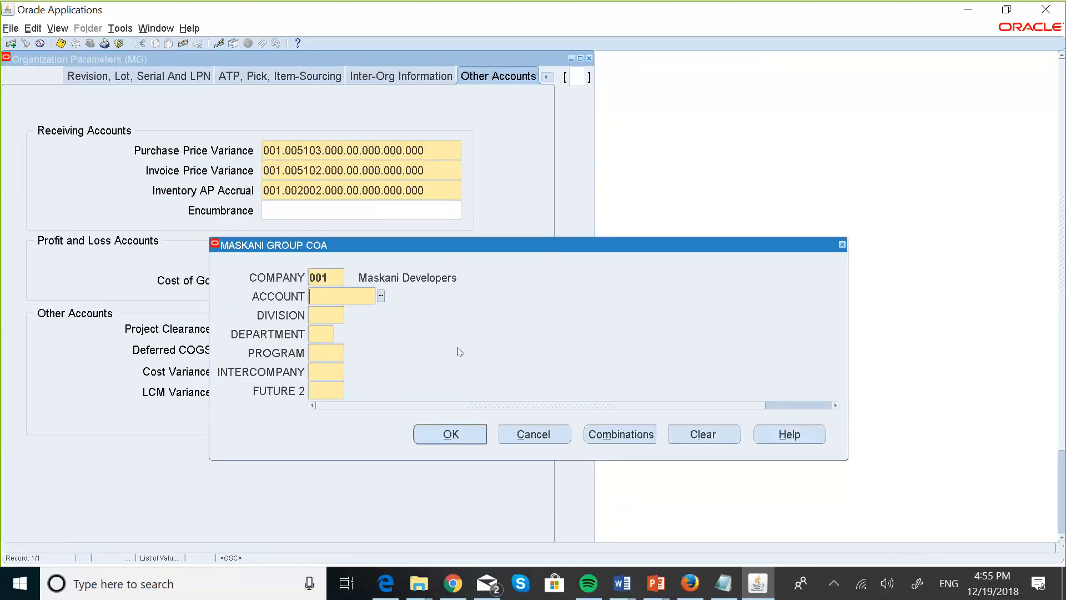
pyautogui.click(380, 296)
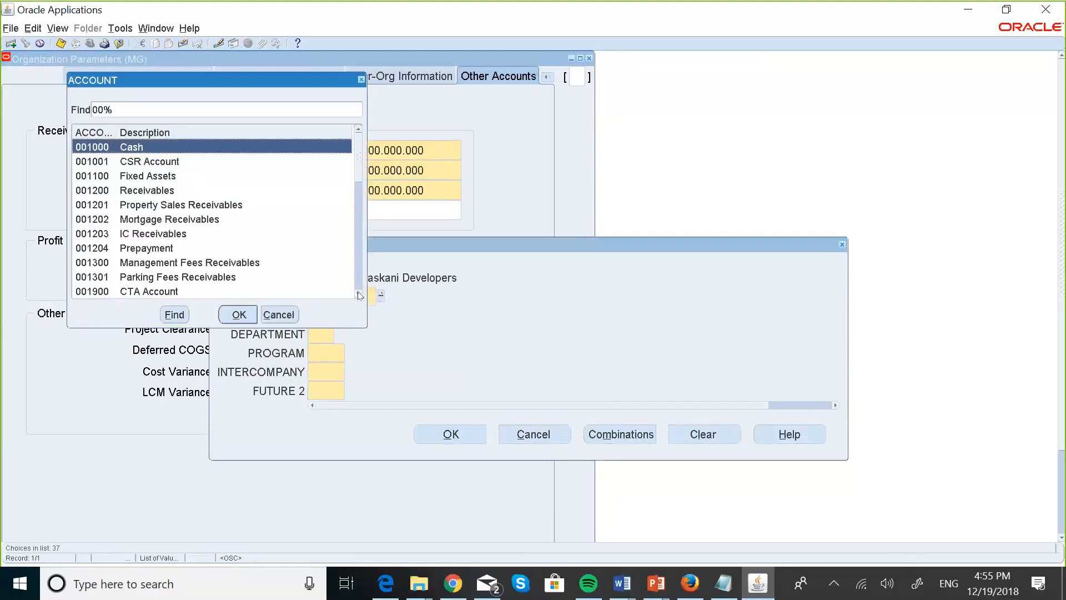
pyautogui.scroll(-8, 359, 295)
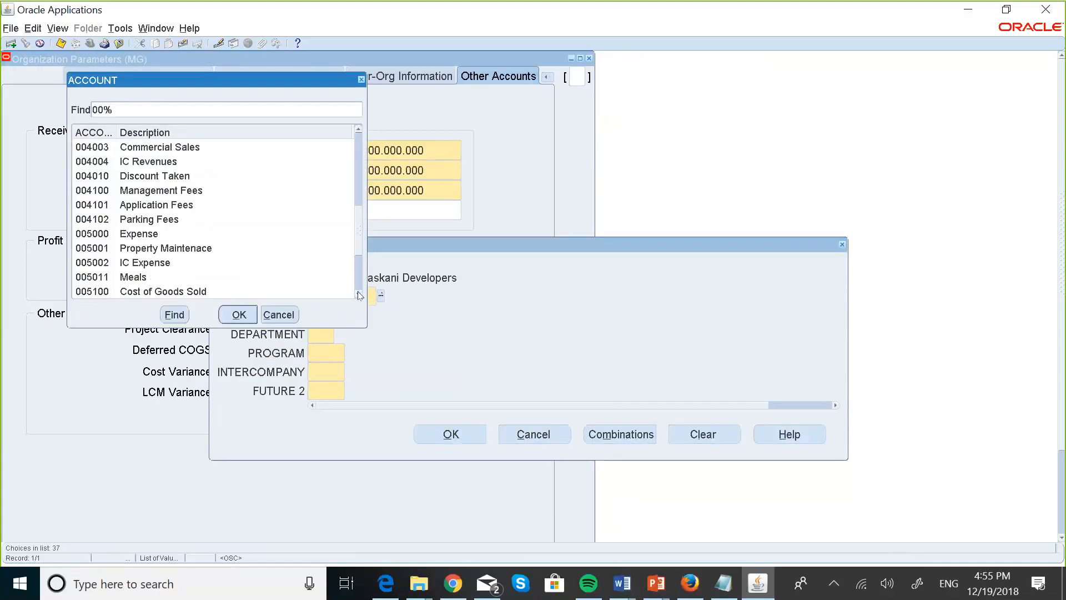
pyautogui.click(359, 295)
pyautogui.click(359, 295)
pyautogui.click(359, 295)
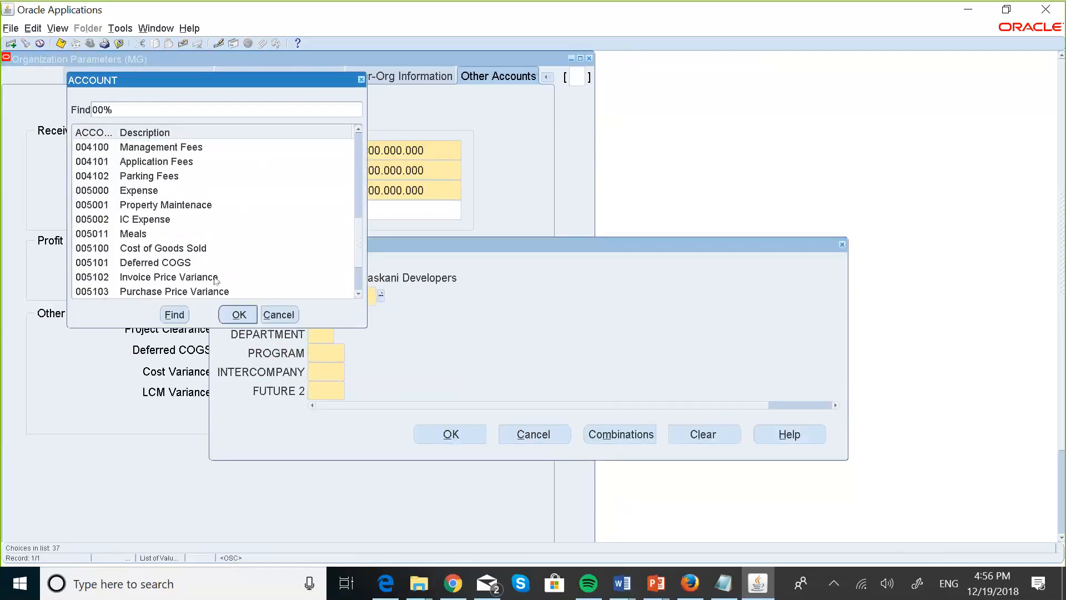
pyautogui.click(174, 267)
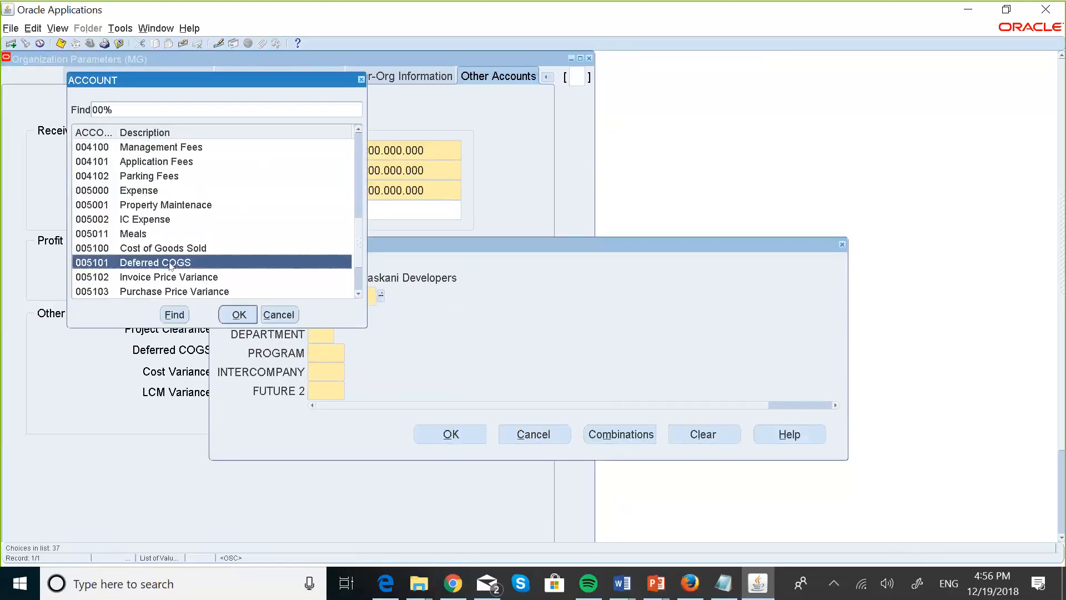
pyautogui.click(238, 321)
# Fill the remaining segments with zeros to complete 001.005101.000.00.000.000.000.
pyautogui.write('000')
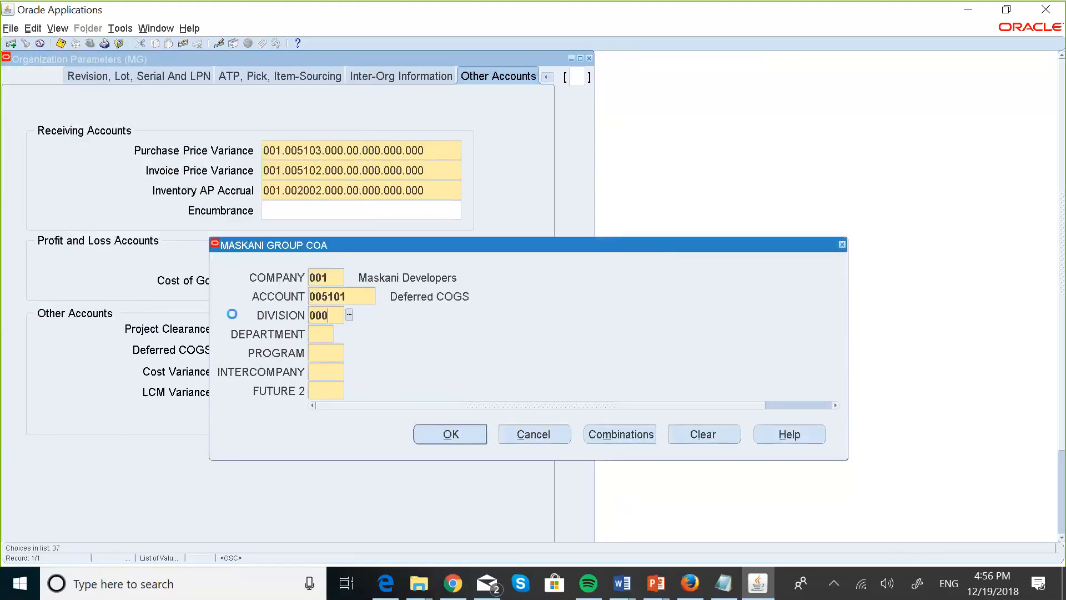
pyautogui.press('Tab')
pyautogui.write('00')
pyautogui.press('Tab')
pyautogui.write('000')
pyautogui.press('Tab')
pyautogui.write('000')
pyautogui.press('Tab')
pyautogui.write('000')
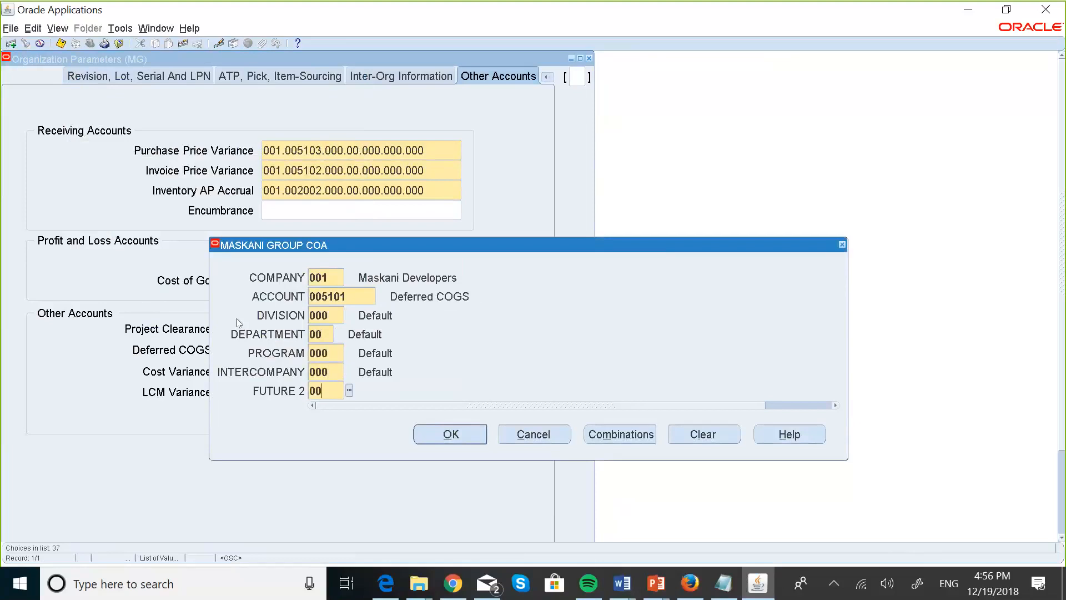
pyautogui.press('Tab')
pyautogui.click(451, 437)
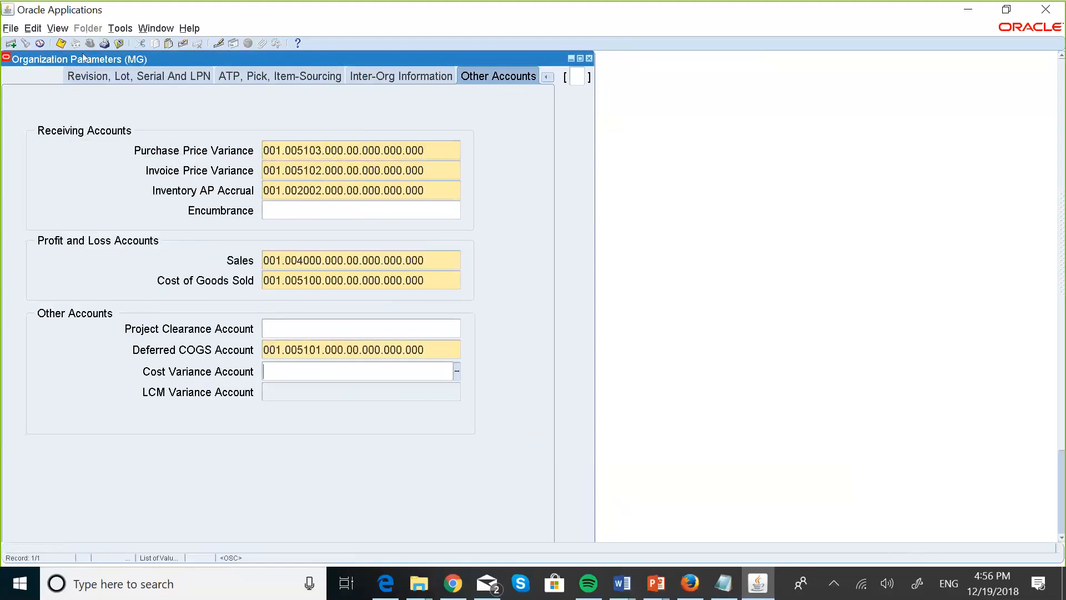
# Save the organization parameters, acknowledge the costing note, and return to Revision, Lot, Serial And LPN.
pyautogui.click(61, 43)
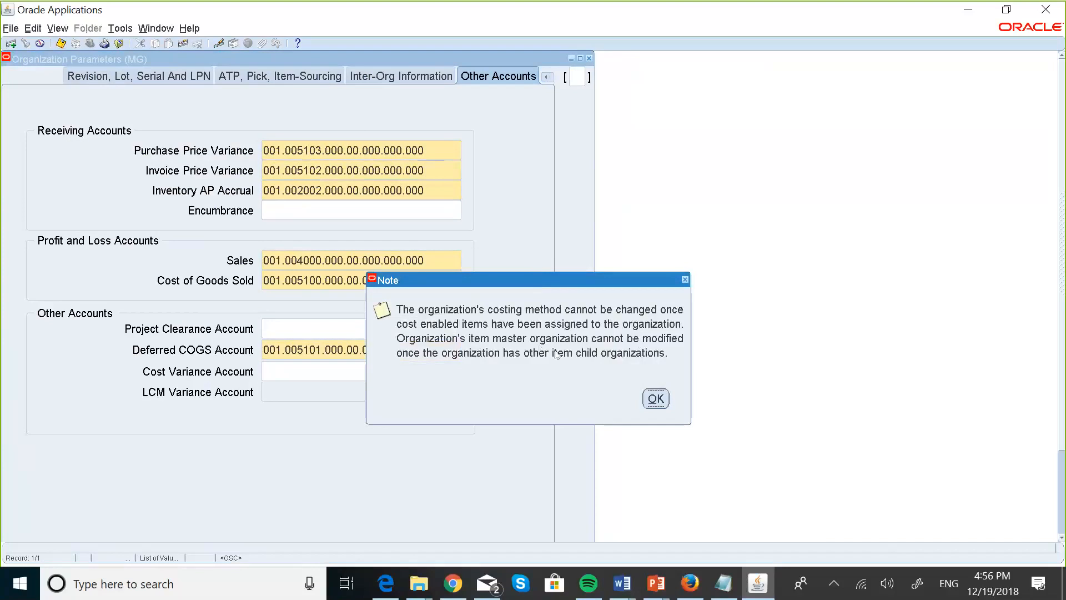
pyautogui.click(654, 396)
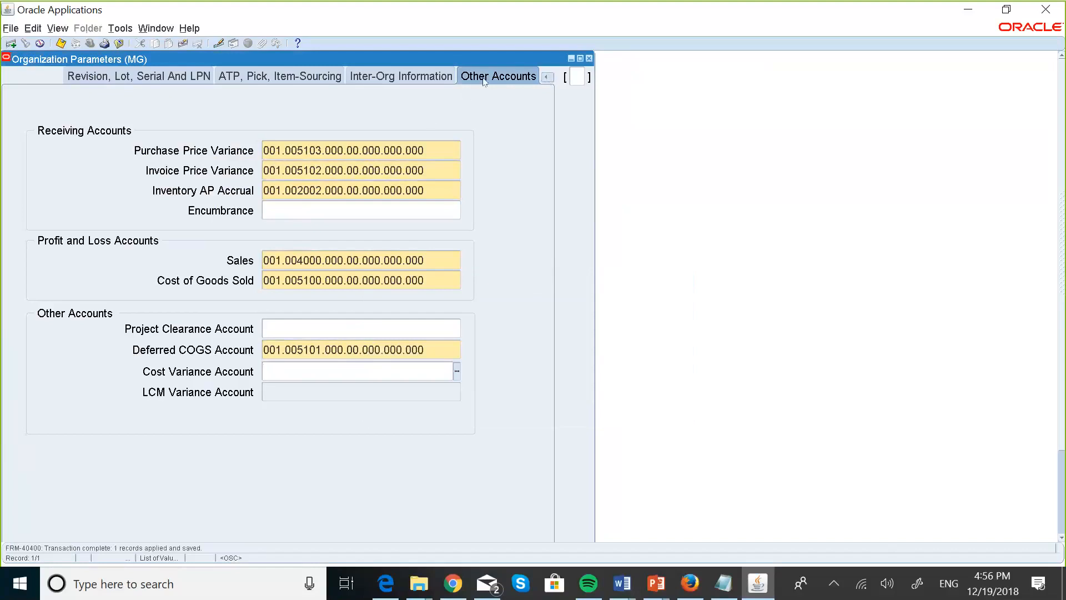
pyautogui.click(358, 75)
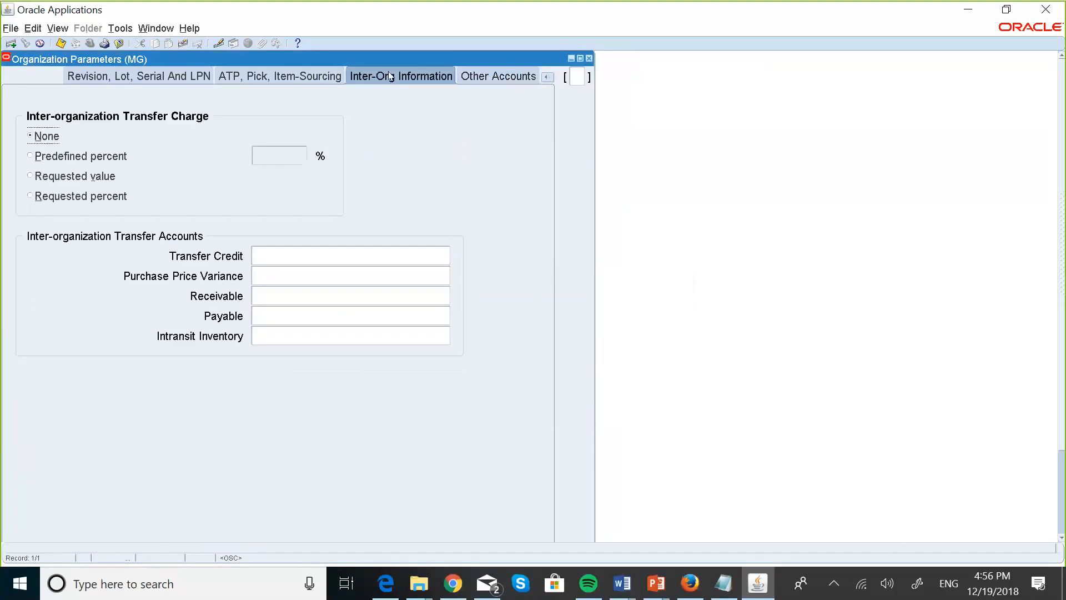
pyautogui.click(272, 75)
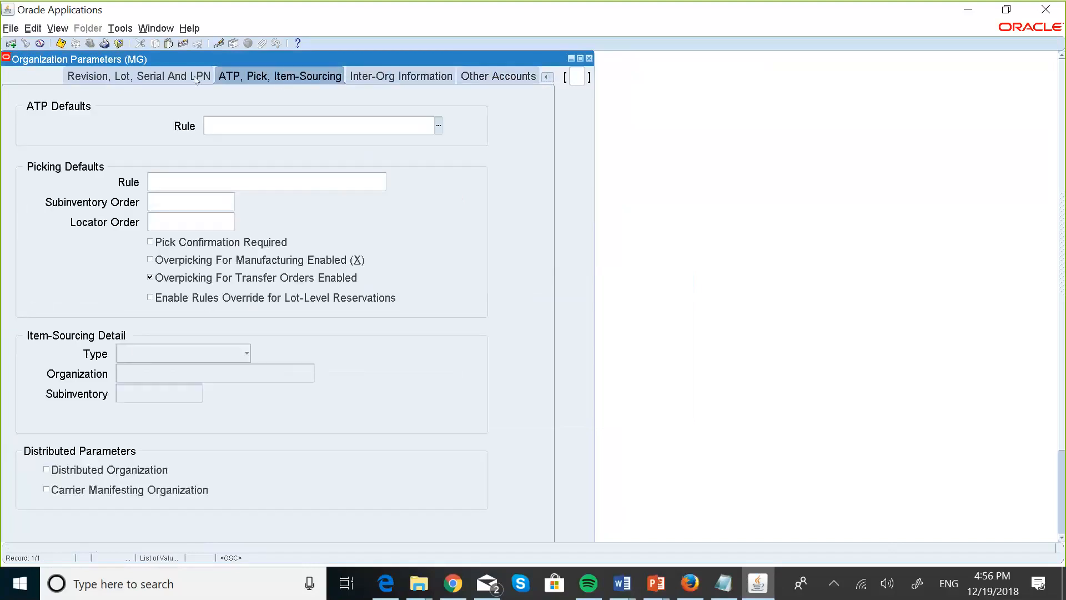
pyautogui.click(155, 75)
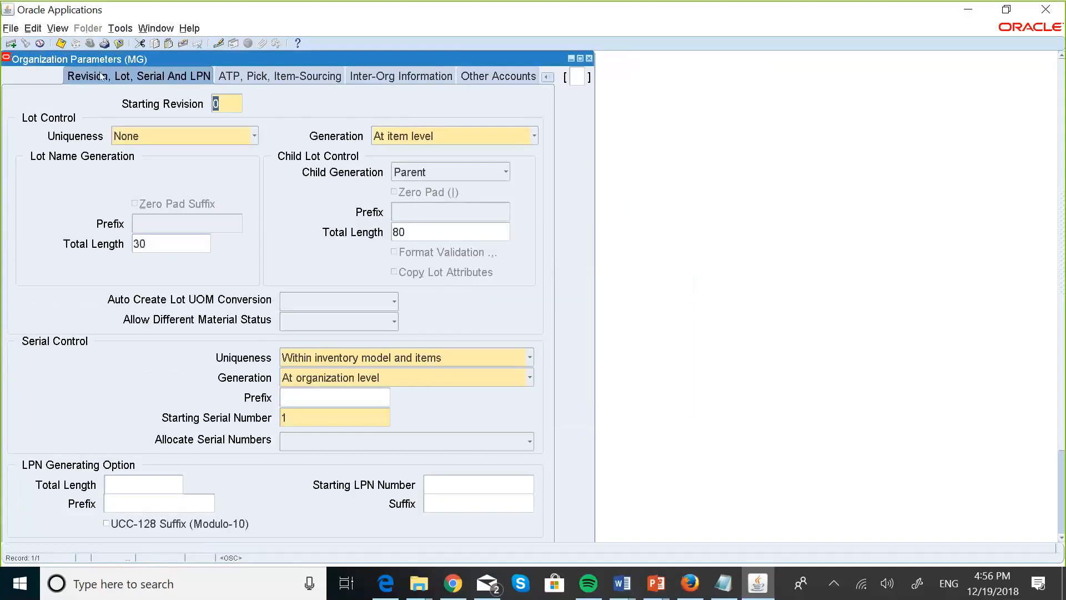
# Save again and close the Organization Parameters and Organization windows.
pyautogui.click(61, 44)
pyautogui.click(589, 58)
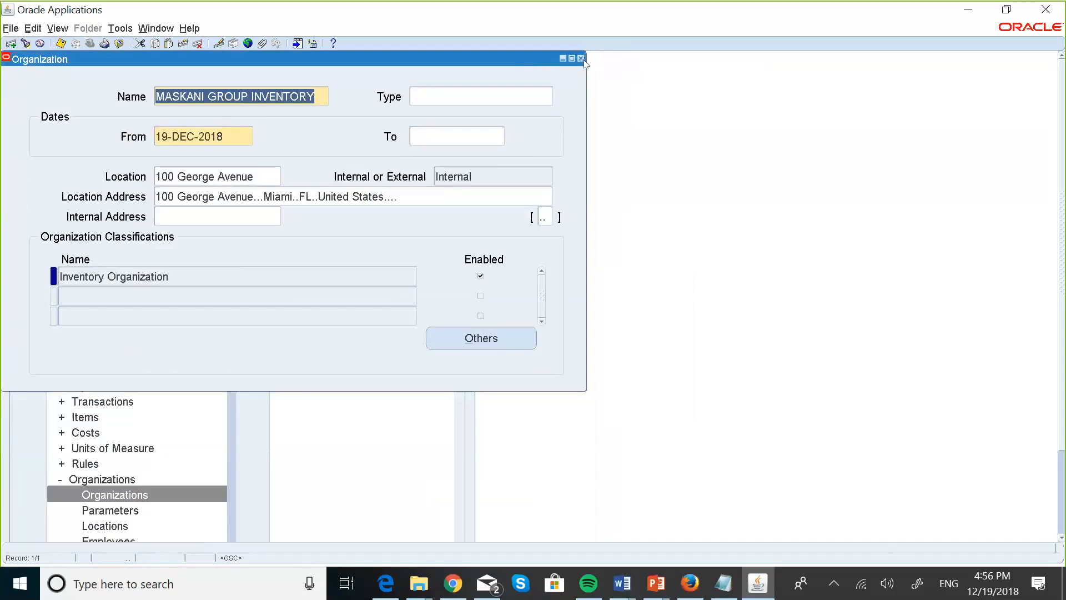
pyautogui.click(580, 59)
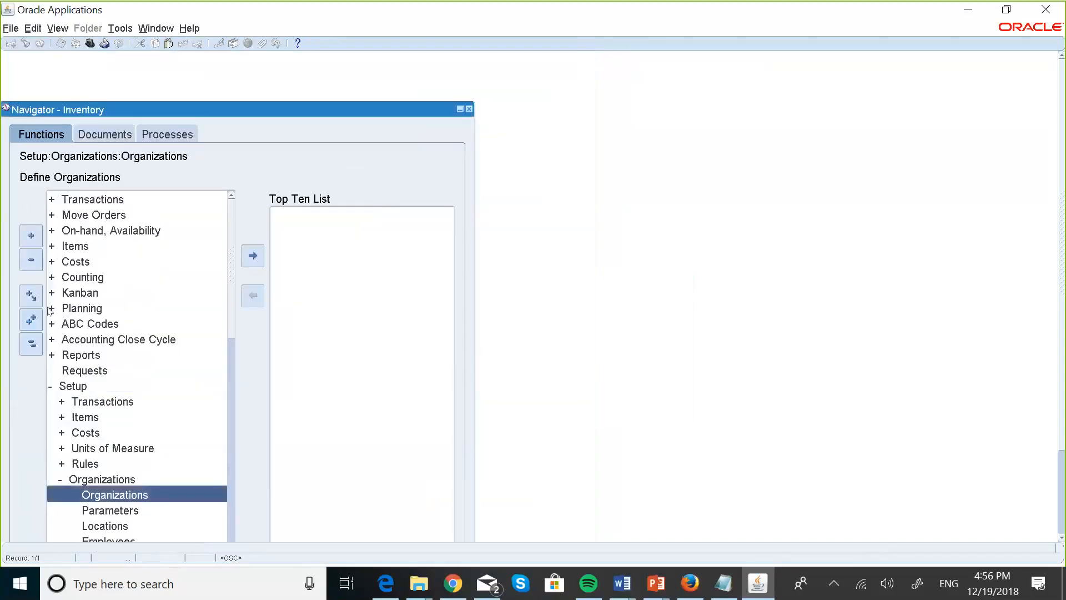
pyautogui.click(10, 31)
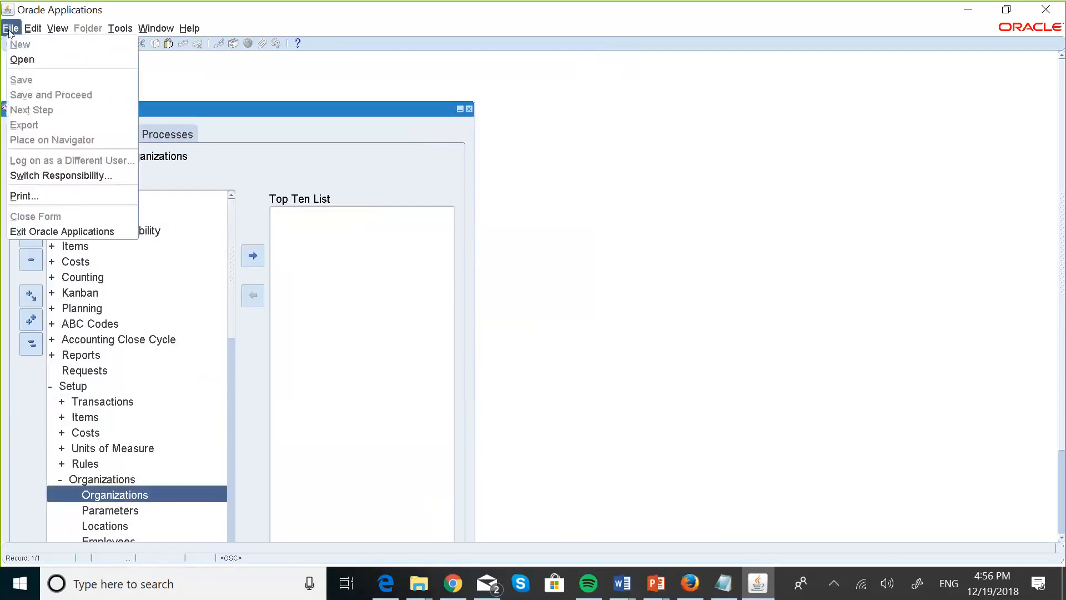
# Switch to MASKANI DEVELOPERS PAYABLES MANAGER and open Setup > Options > Financials Options.
pyautogui.click(92, 175)
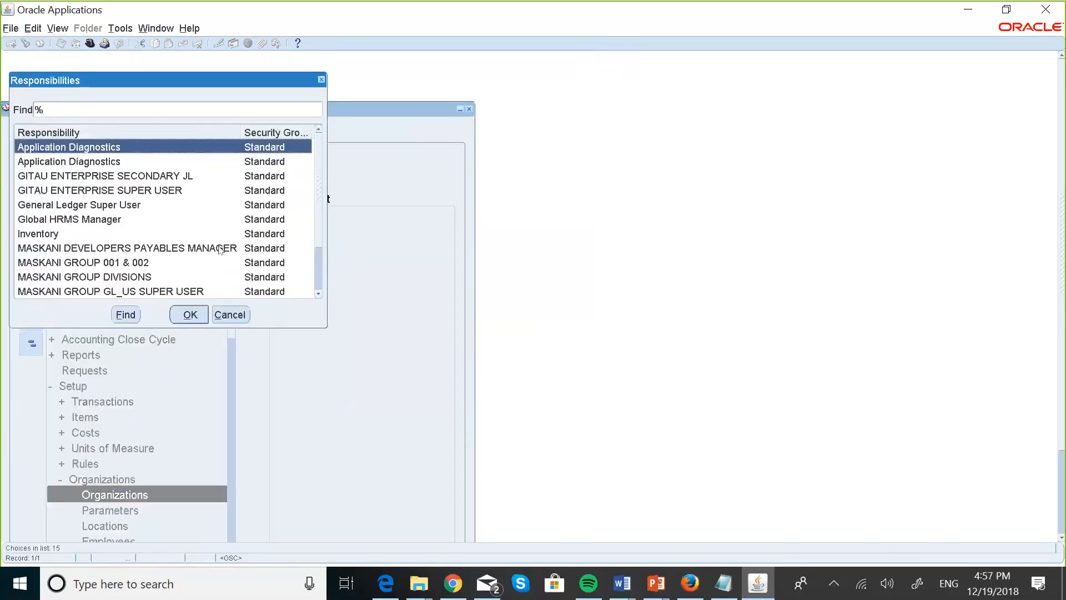
pyautogui.click(220, 250)
pyautogui.doubleClick(220, 250)
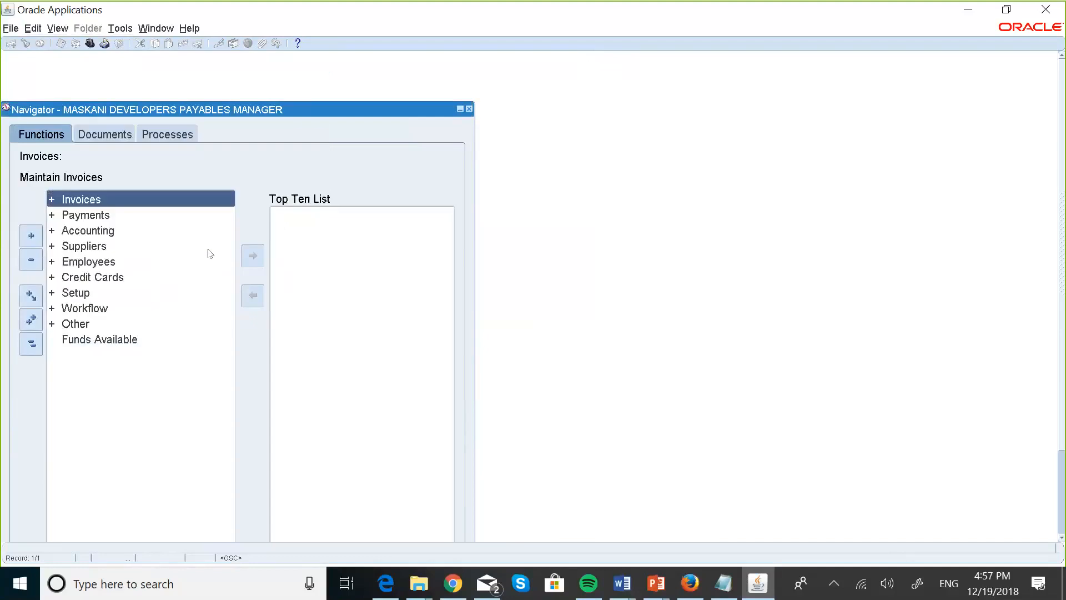
pyautogui.click(81, 293)
pyautogui.doubleClick(80, 293)
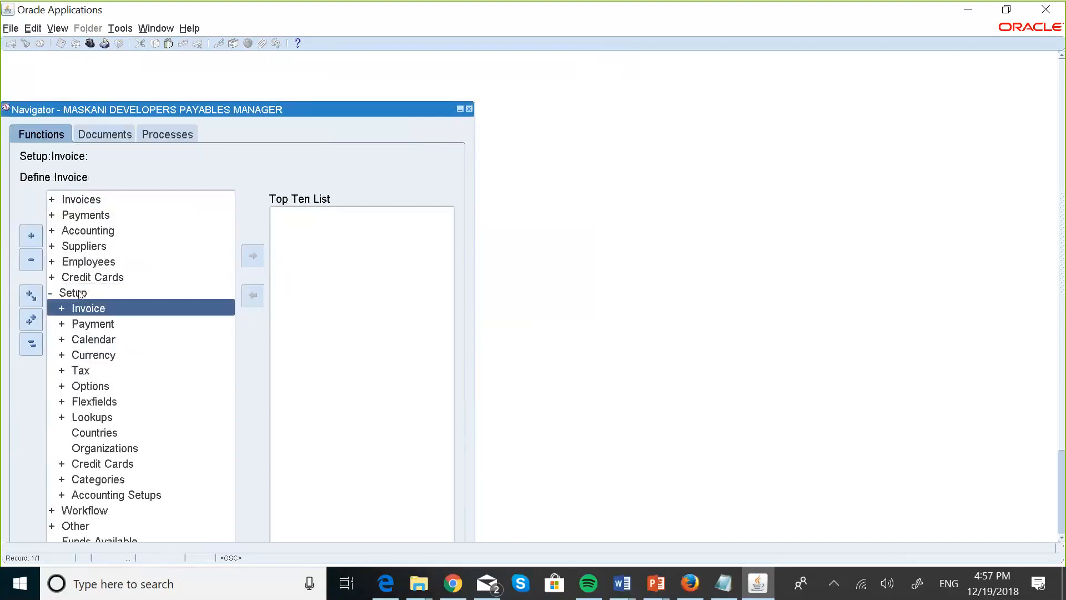
pyautogui.press('Down')
pyautogui.press('Down')
pyautogui.press('Down')
pyautogui.press('Down')
pyautogui.press('Down')
pyautogui.press('Down')
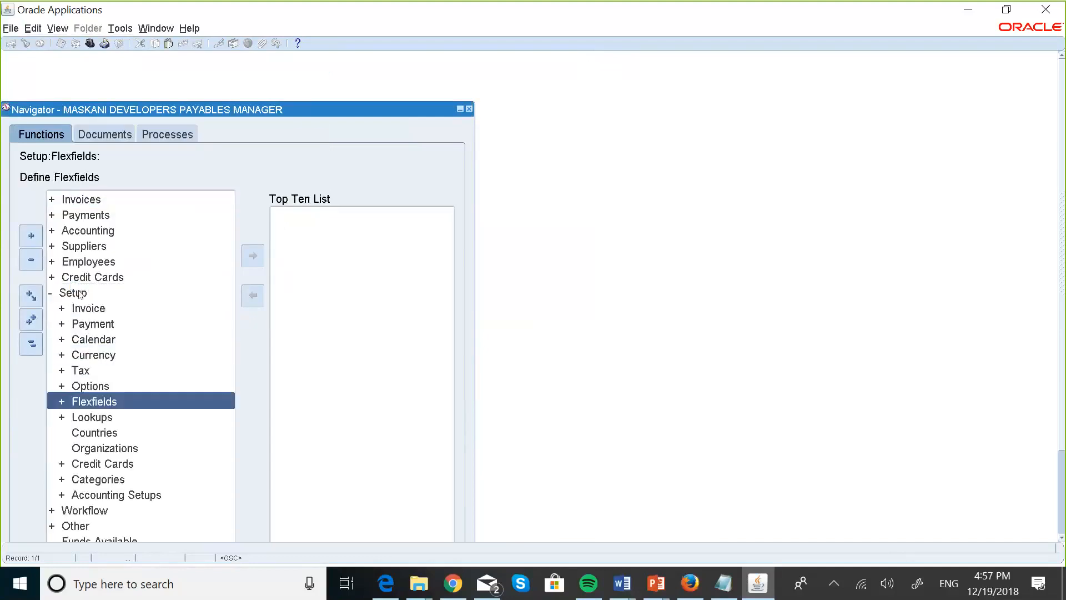
pyautogui.press('Up')
pyautogui.press('Return')
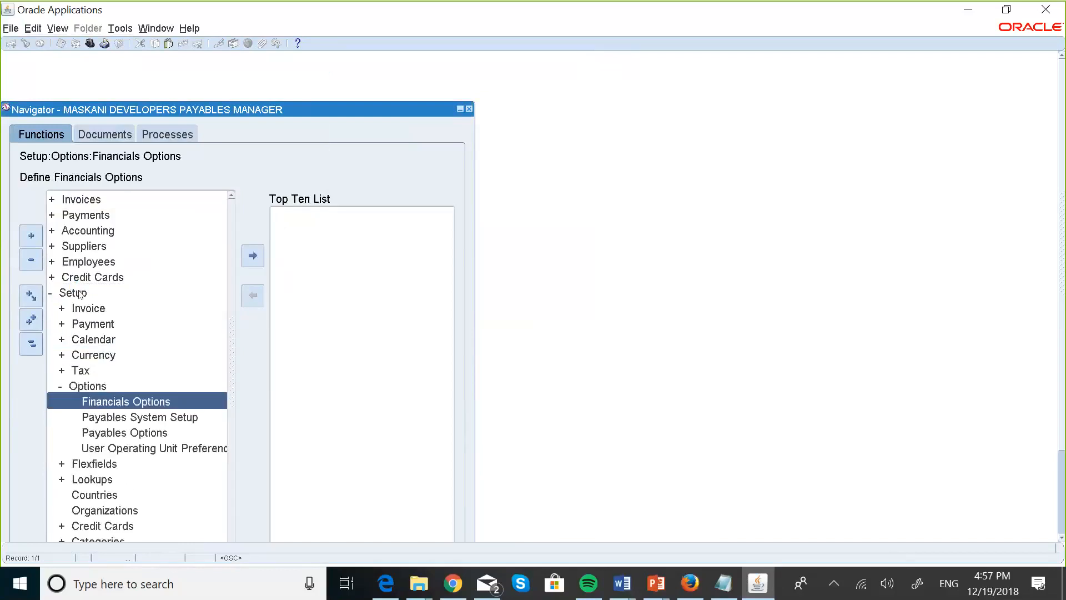
pyautogui.press('Return')
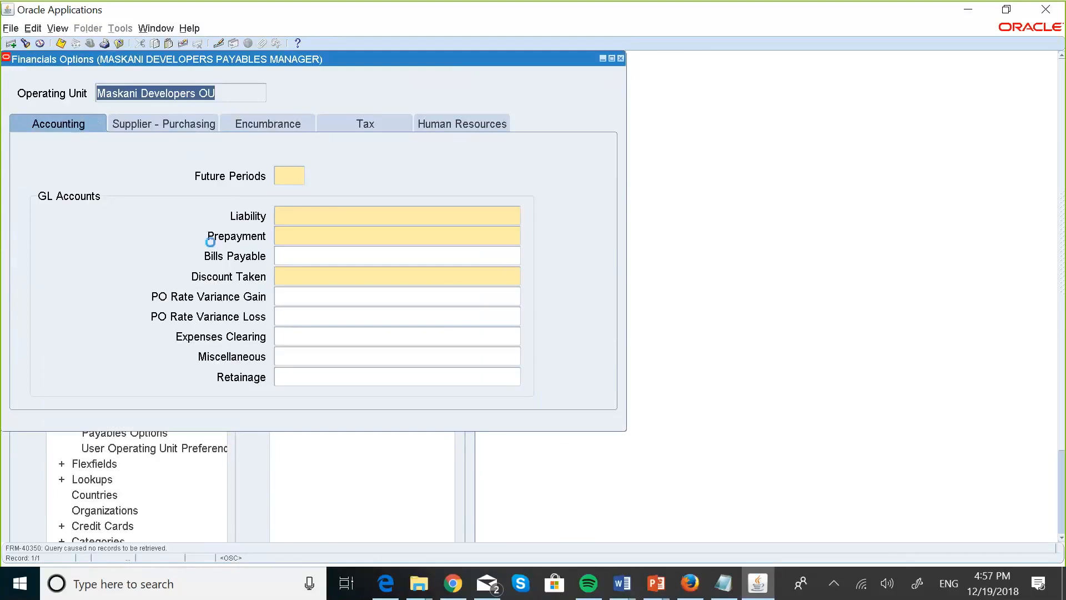
# Set the Liability account to 001.002000.000.00.000.000.000 using Payables account 002000.
pyautogui.click(299, 171)
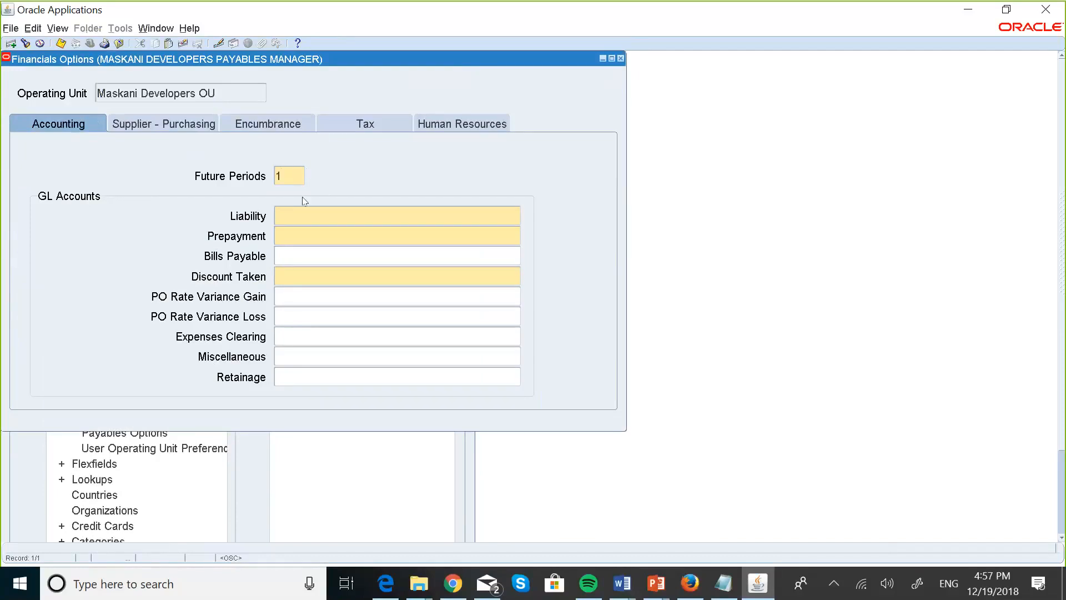
pyautogui.click(287, 212)
pyautogui.click(516, 215)
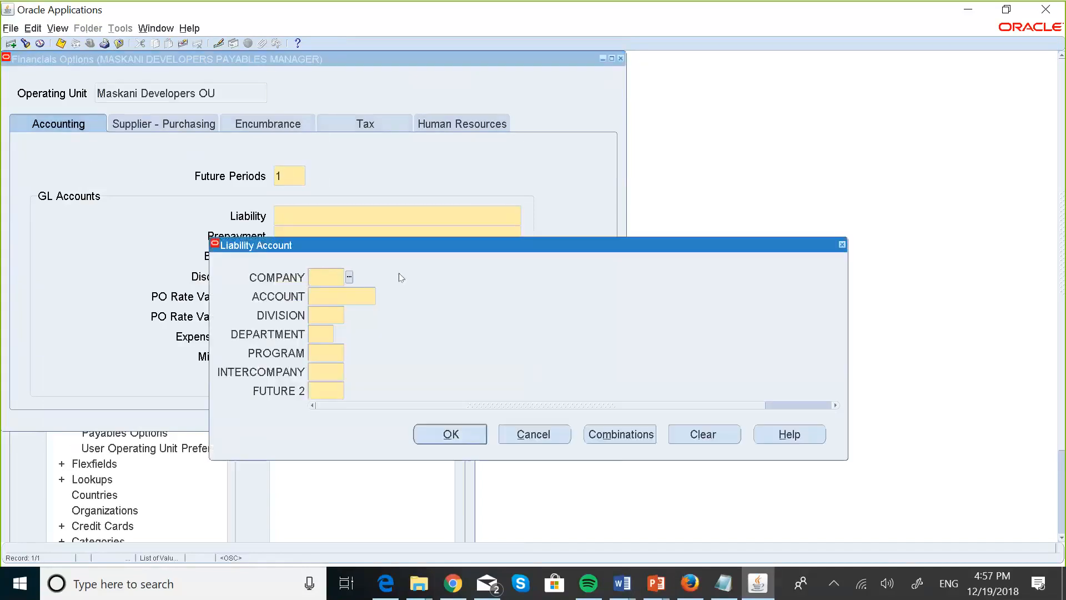
pyautogui.write('001')
pyautogui.press('Tab')
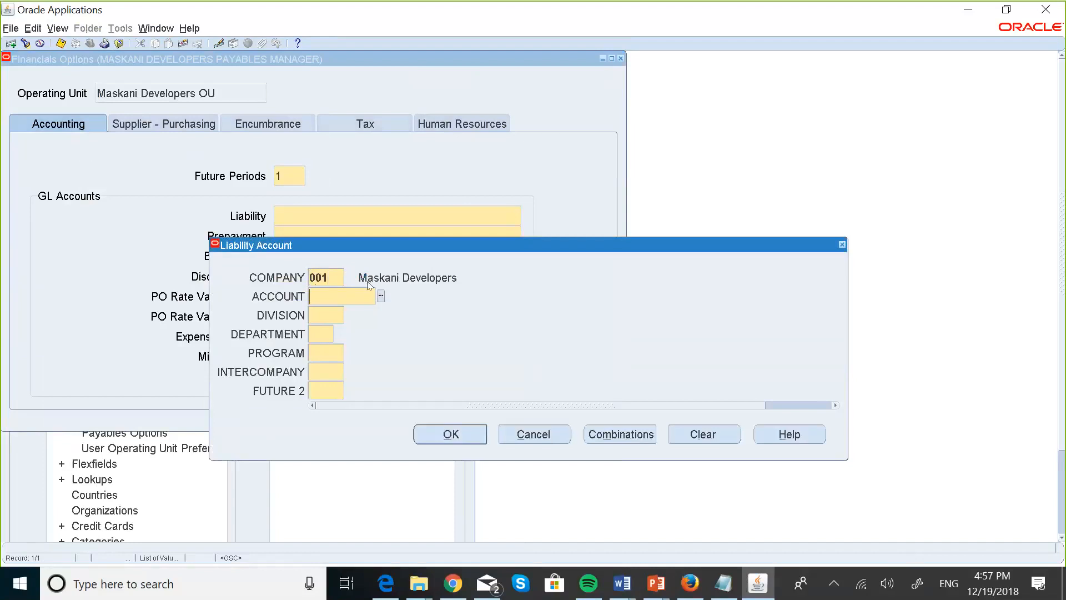
pyautogui.write('00200')
pyautogui.click(381, 296)
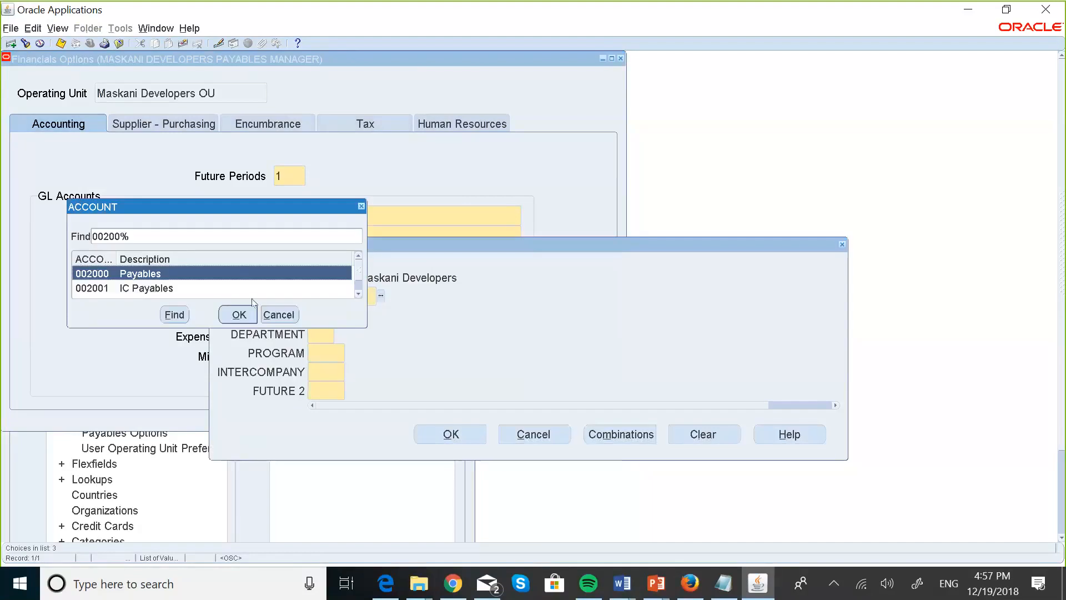
pyautogui.click(239, 314)
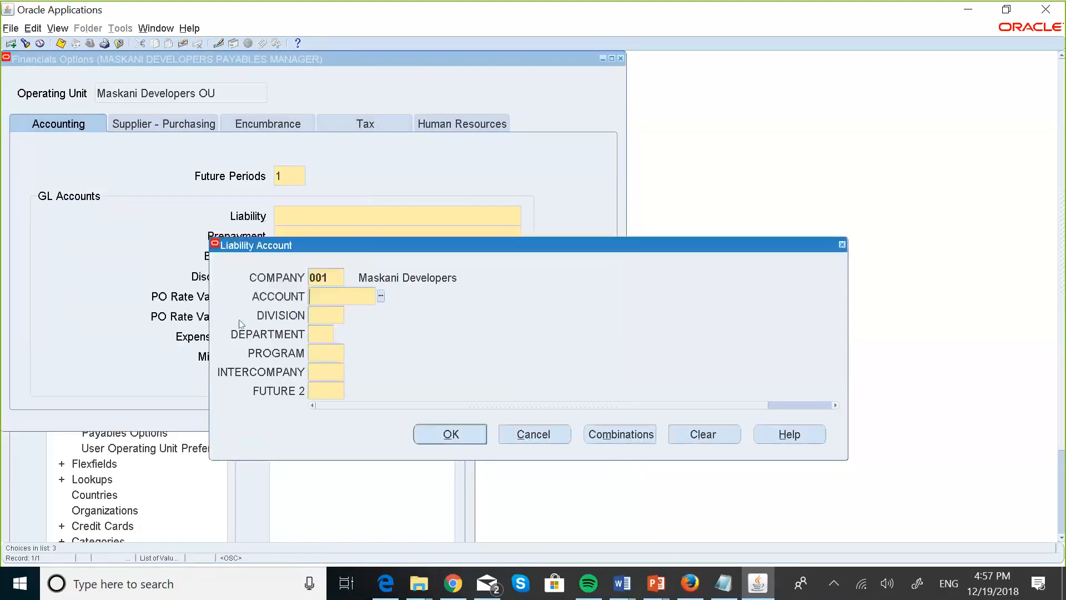
pyautogui.write('000.00')
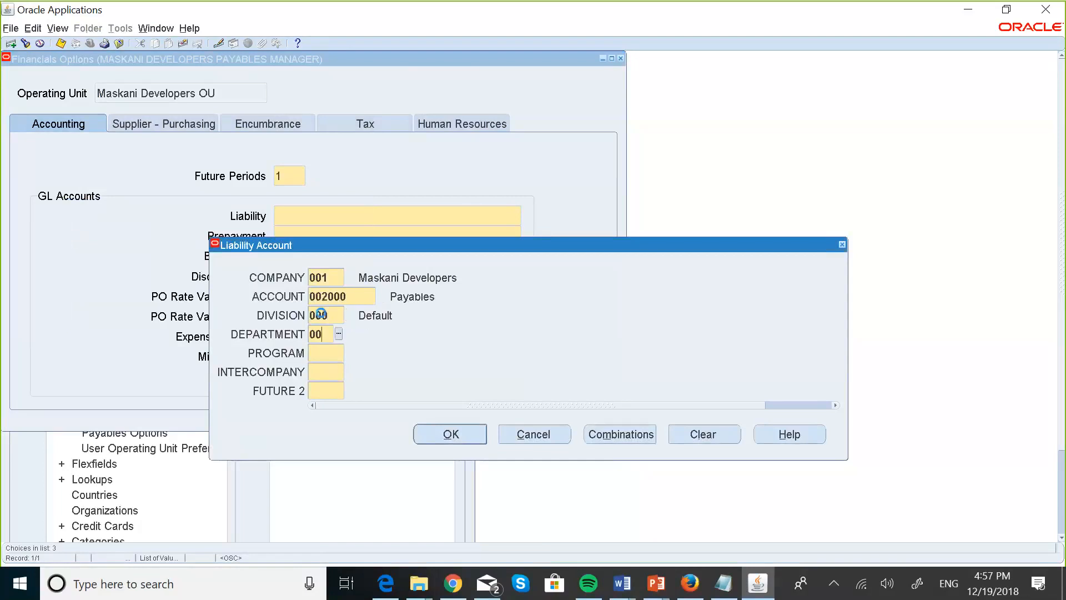
pyautogui.write('0.00.000.000.000')
pyautogui.click(459, 441)
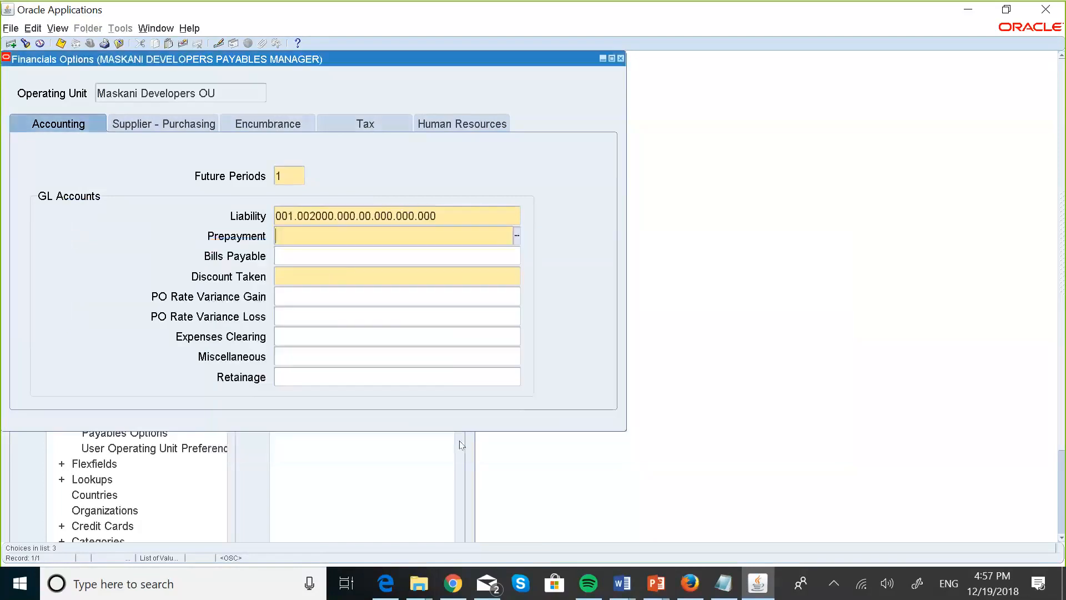
# For the Prepayment account, enter company 001 and choose account 001204 Prepayment.
pyautogui.click(518, 237)
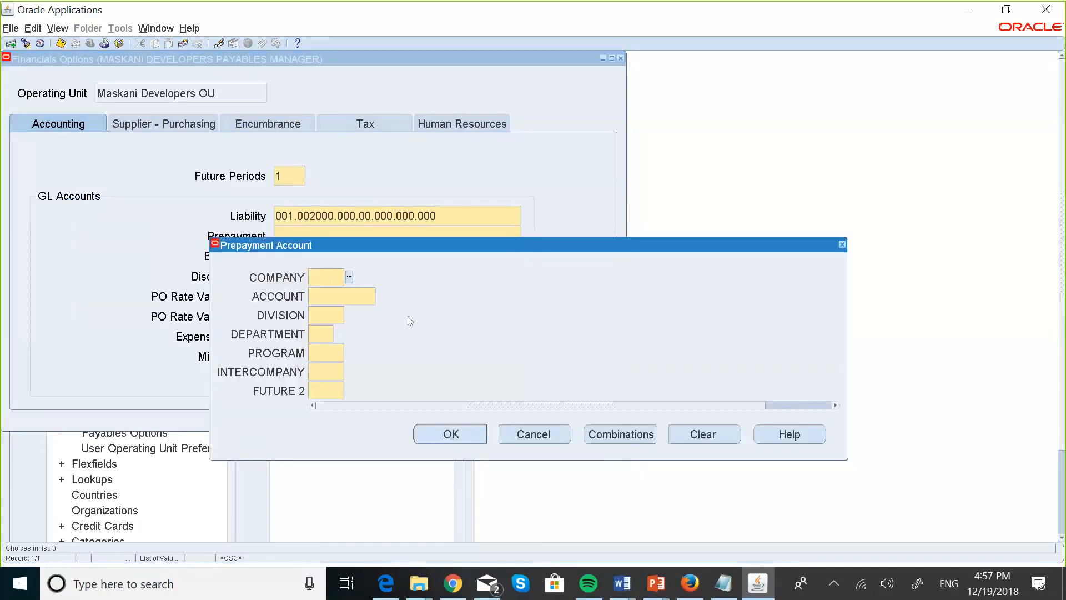
pyautogui.write('001')
pyautogui.press('Tab')
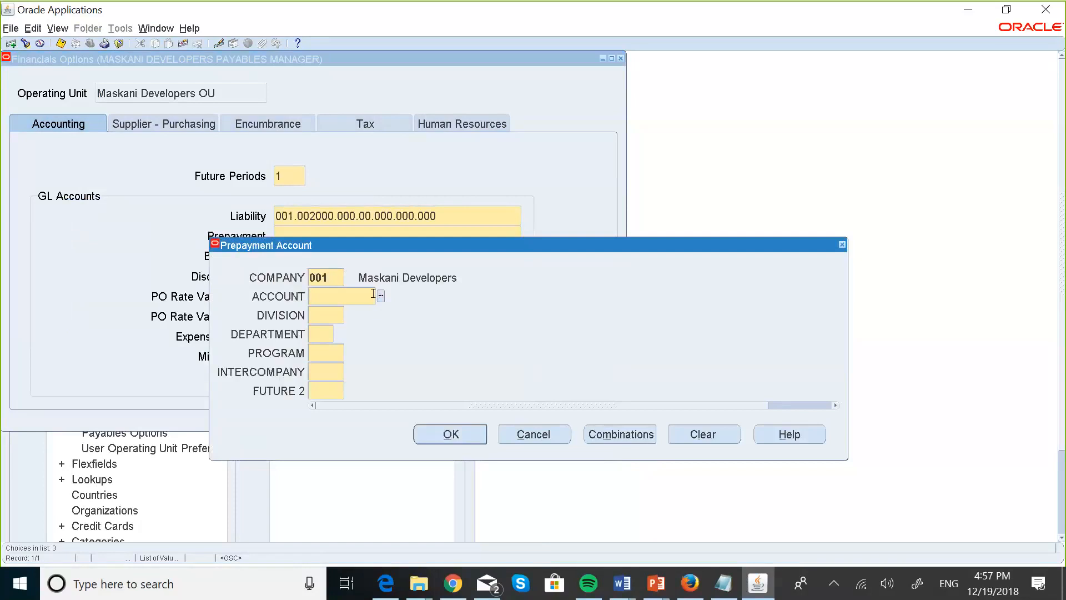
pyautogui.click(382, 296)
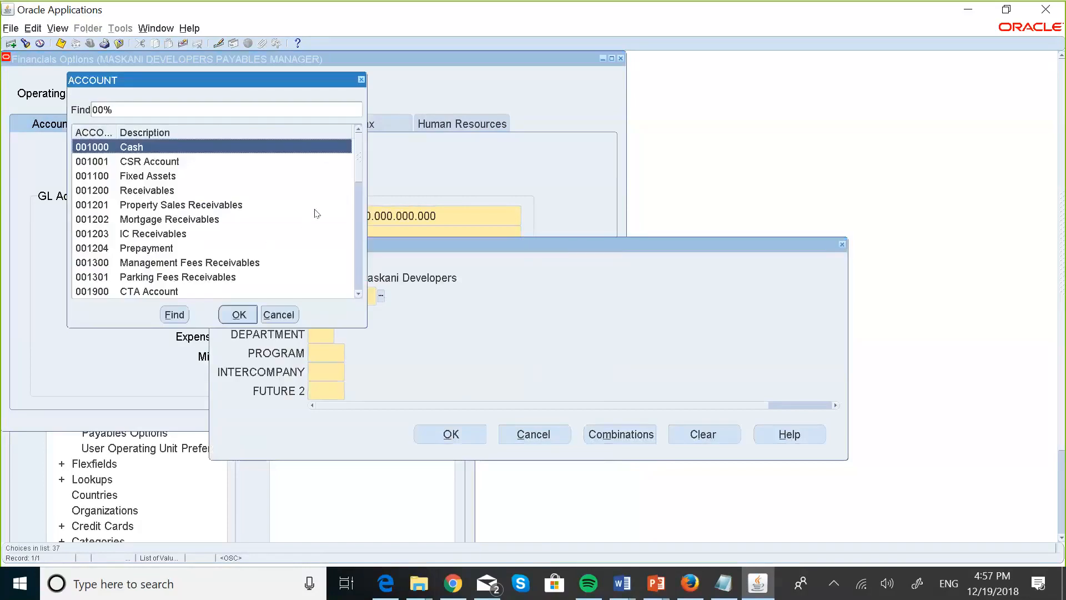
pyautogui.click(157, 248)
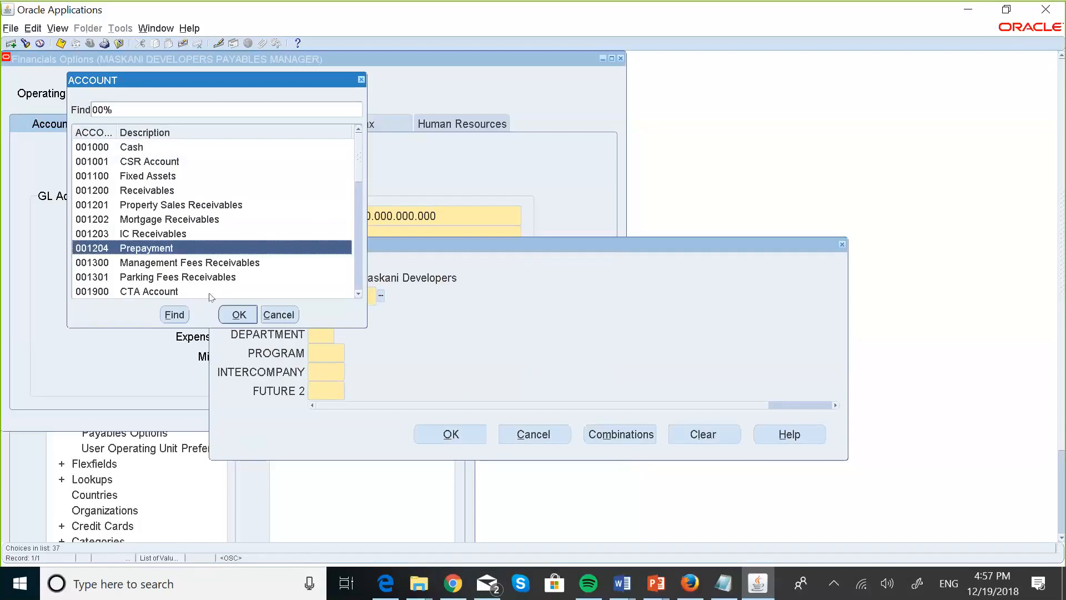
pyautogui.click(236, 315)
# Fill the remaining segments with zeros to complete Prepayment 001.001204.000.00.000.000.000.
pyautogui.write('000')
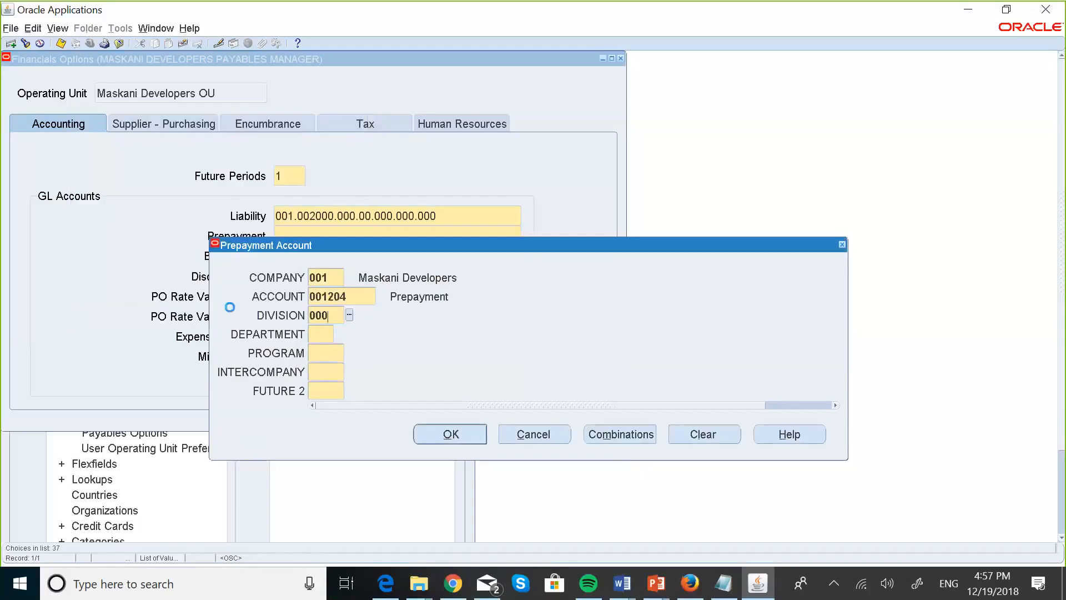
pyautogui.press('Tab')
pyautogui.write('00')
pyautogui.press('Tab')
pyautogui.write('000')
pyautogui.press('Tab')
pyautogui.write('000')
pyautogui.press('Tab')
pyautogui.write('000')
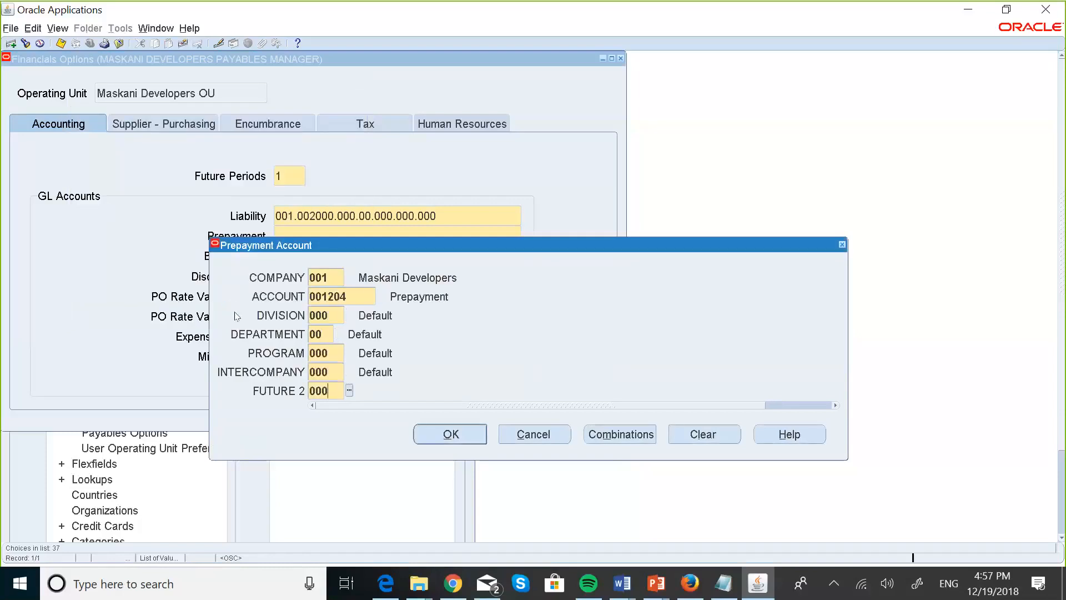
pyautogui.press('Tab')
pyautogui.click(478, 433)
pyautogui.click(332, 269)
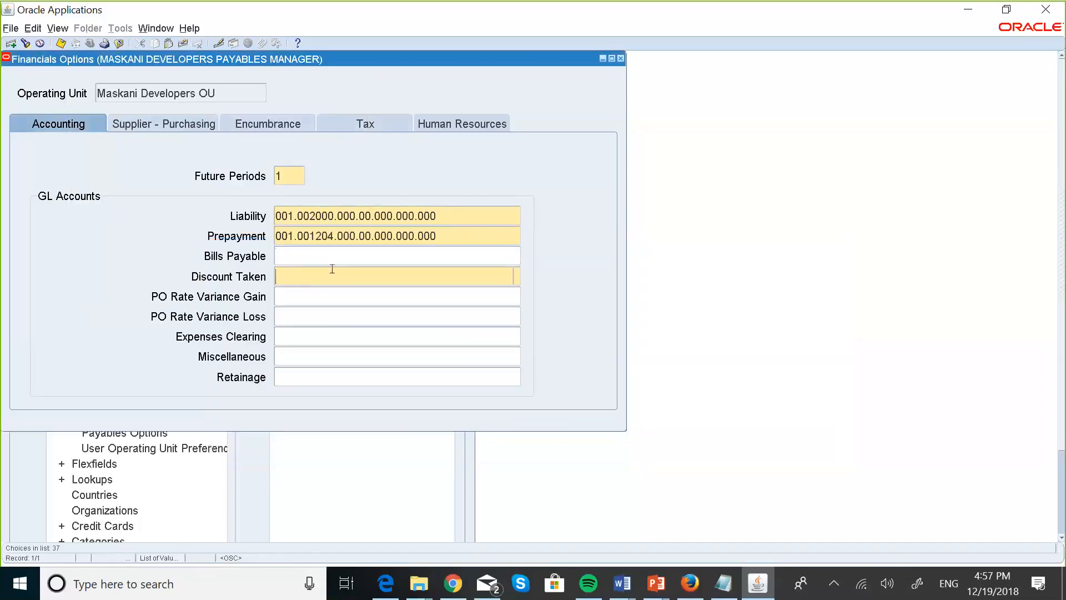
# In the Discount Taken account, enter company 001 and pick natural account 004010 Discount Taken.
pyautogui.click(517, 276)
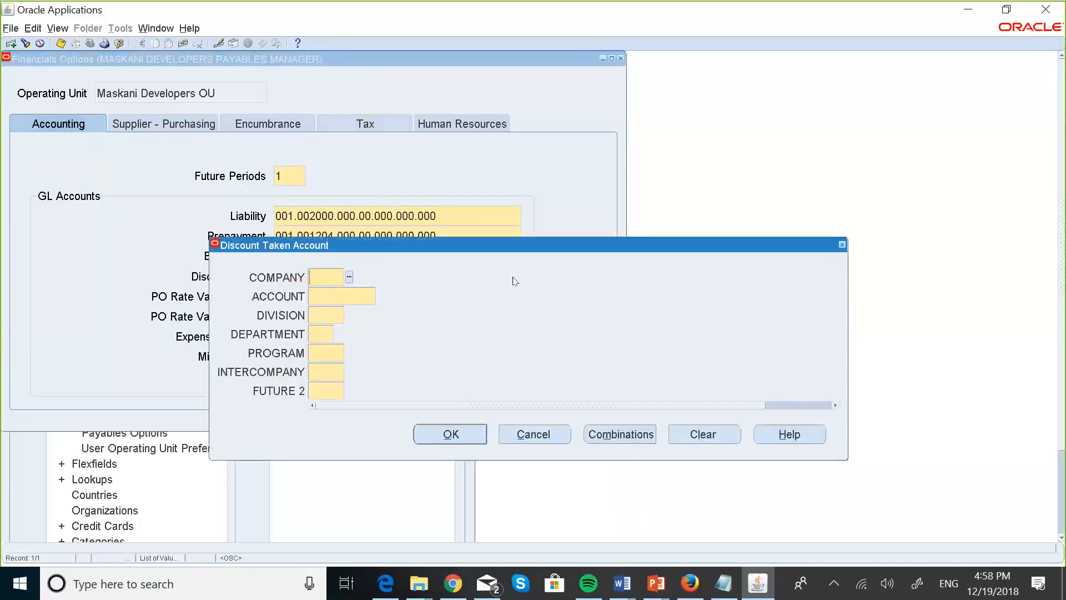
pyautogui.write('001')
pyautogui.press('Tab')
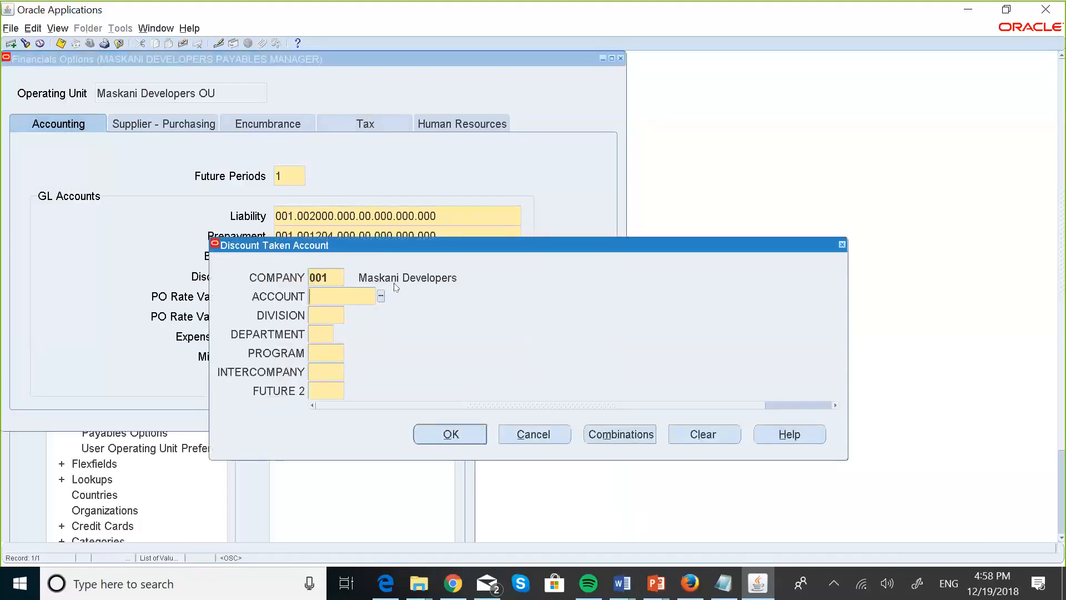
pyautogui.click(382, 297)
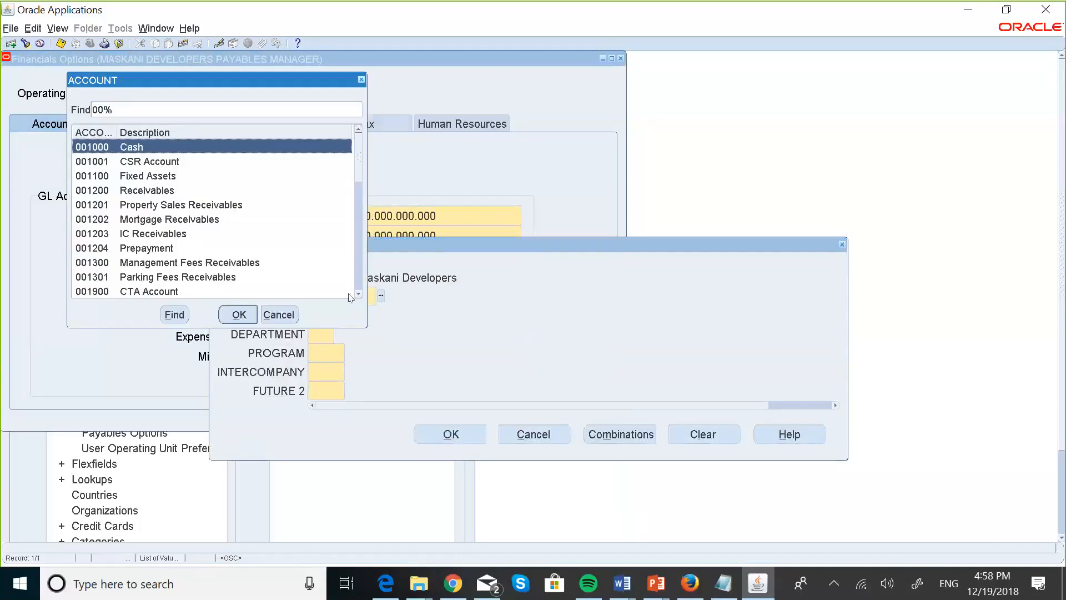
pyautogui.scroll(-5, 353, 285)
pyautogui.scroll(-3, 354, 289)
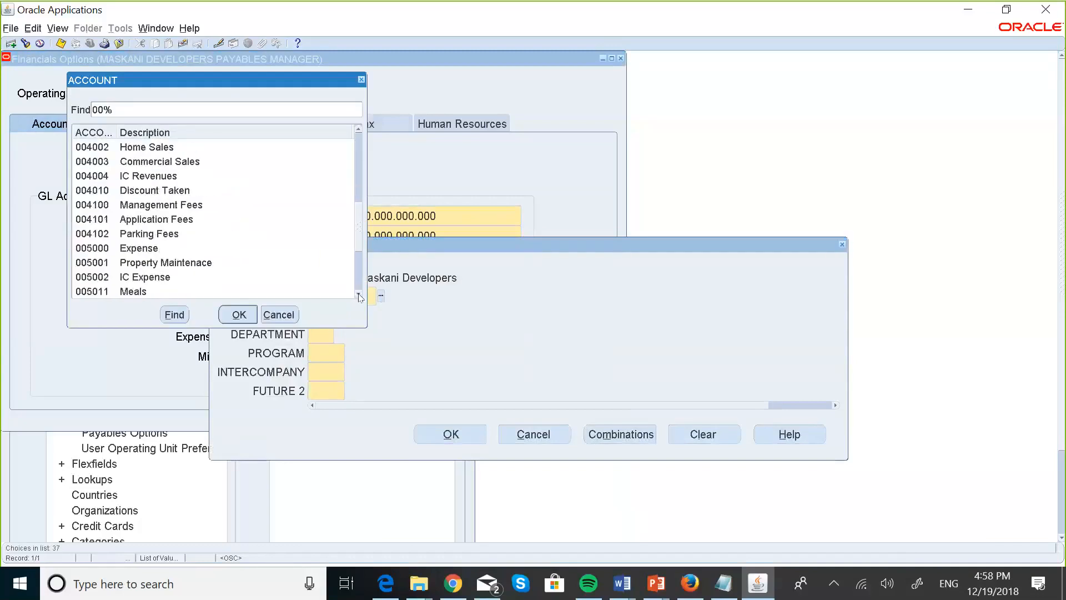
pyautogui.click(178, 192)
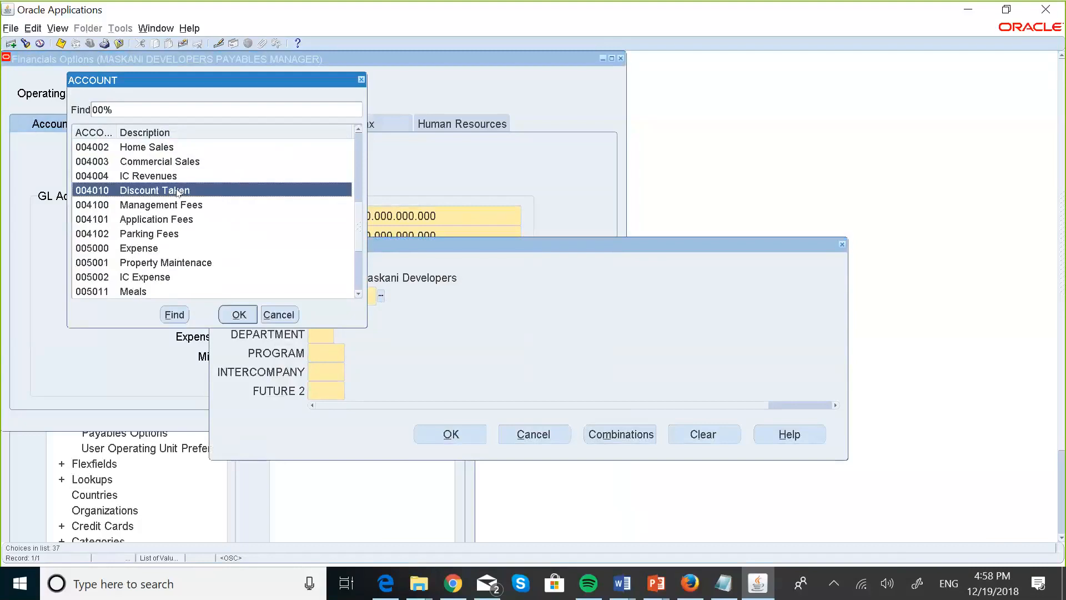
pyautogui.click(236, 314)
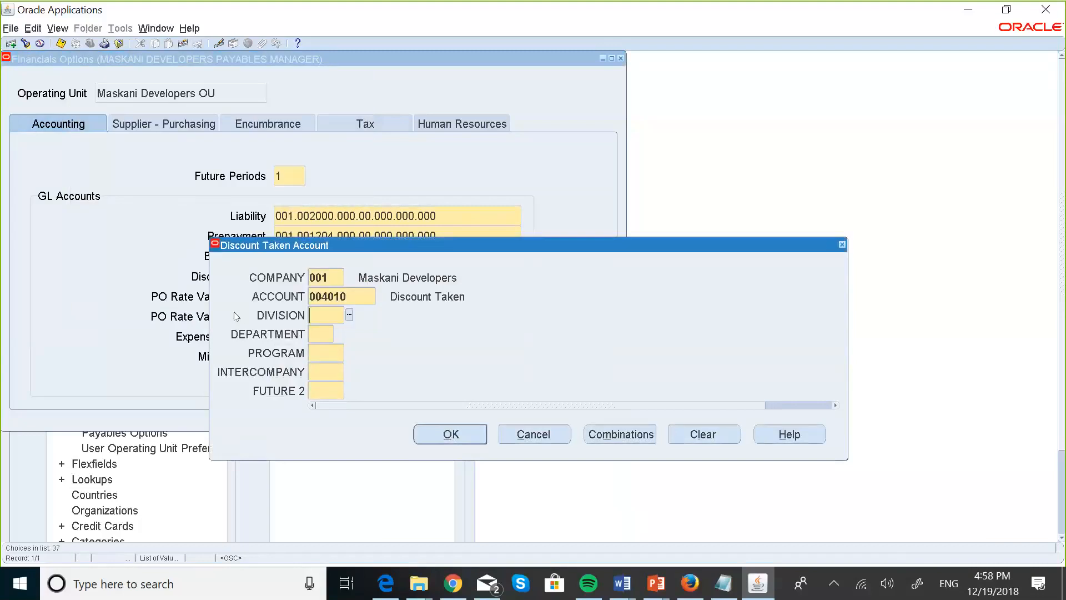
# Fill the remaining segments with 000, 00, 000, 000 and apply the 001.004010.000.00.000.000.000 combination.
pyautogui.write('000')
pyautogui.press('Tab')
pyautogui.write('00')
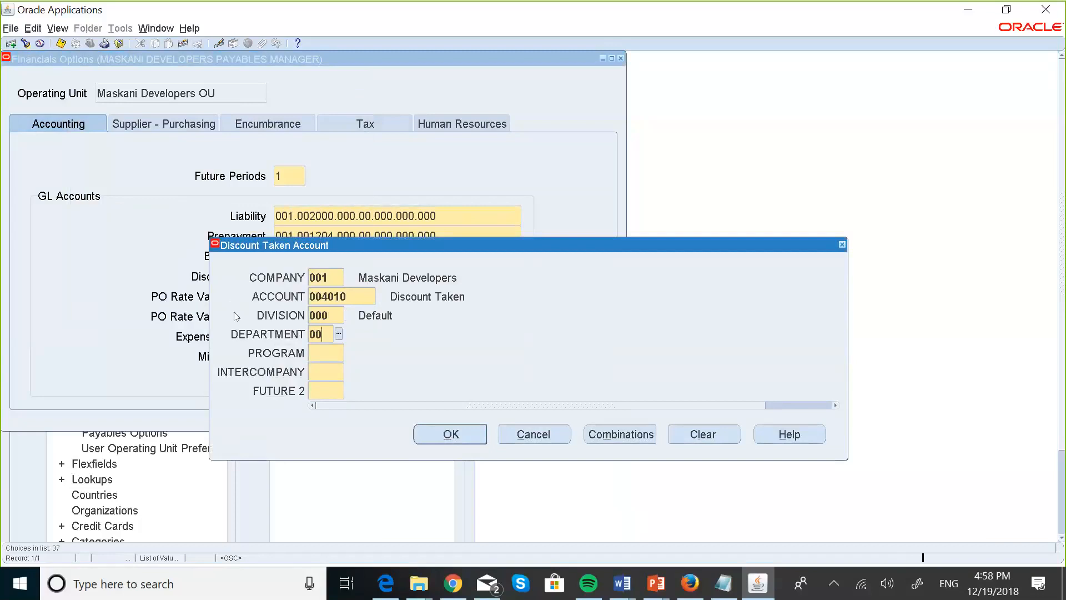
pyautogui.press('Tab')
pyautogui.write('000')
pyautogui.press('Tab')
pyautogui.write('000')
pyautogui.press('Tab')
pyautogui.write('000')
pyautogui.press('Tab')
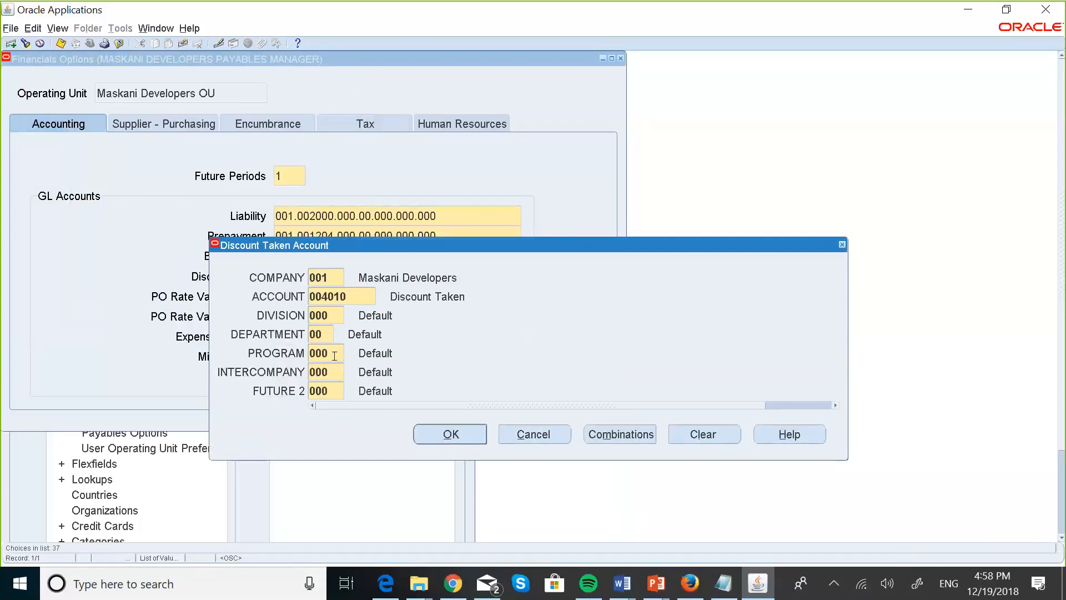
pyautogui.click(451, 433)
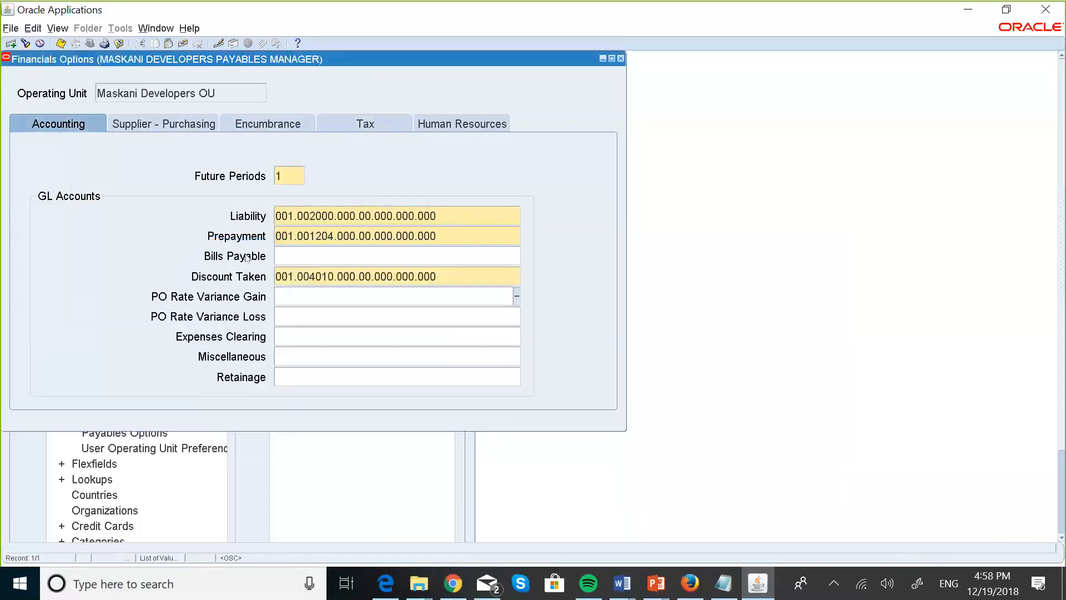
# Set the Inventory Organization to MG - MASKANI GROUP INVENTORY under Supplier - Purchasing.
pyautogui.click(165, 128)
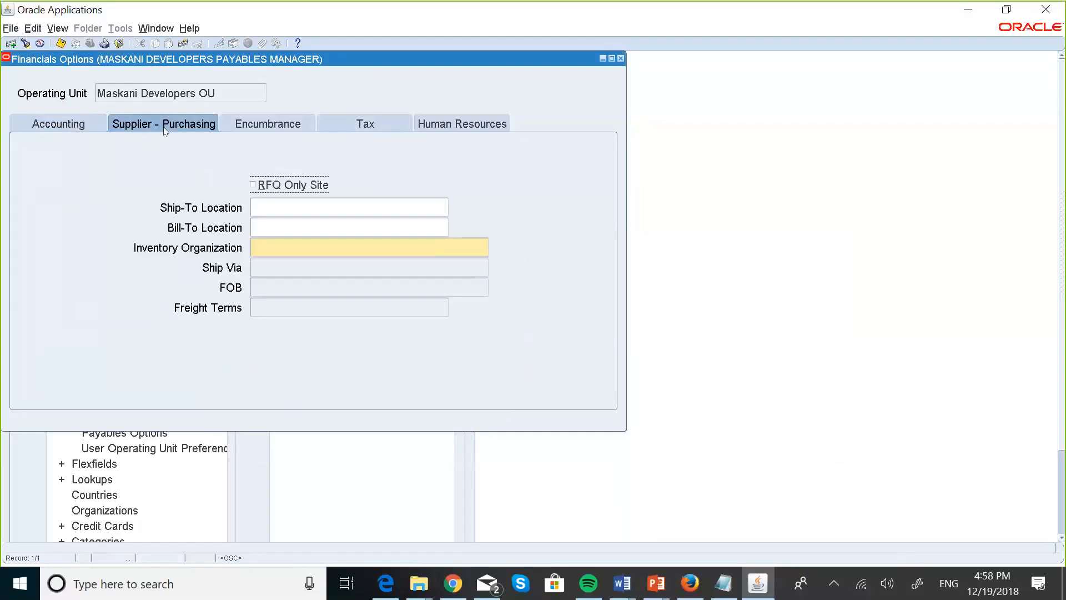
pyautogui.click(281, 245)
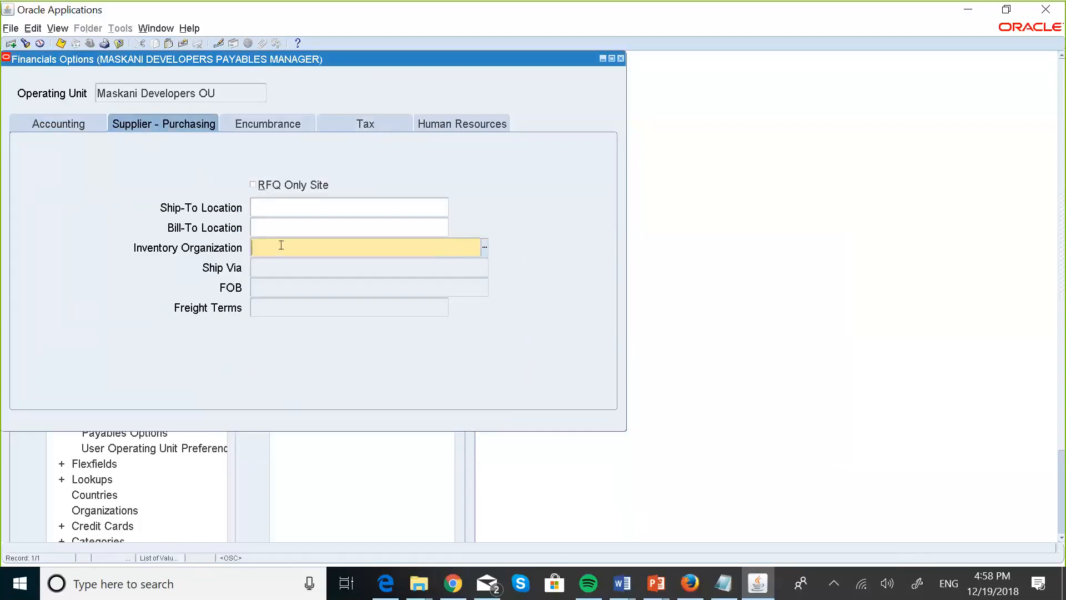
pyautogui.click(487, 247)
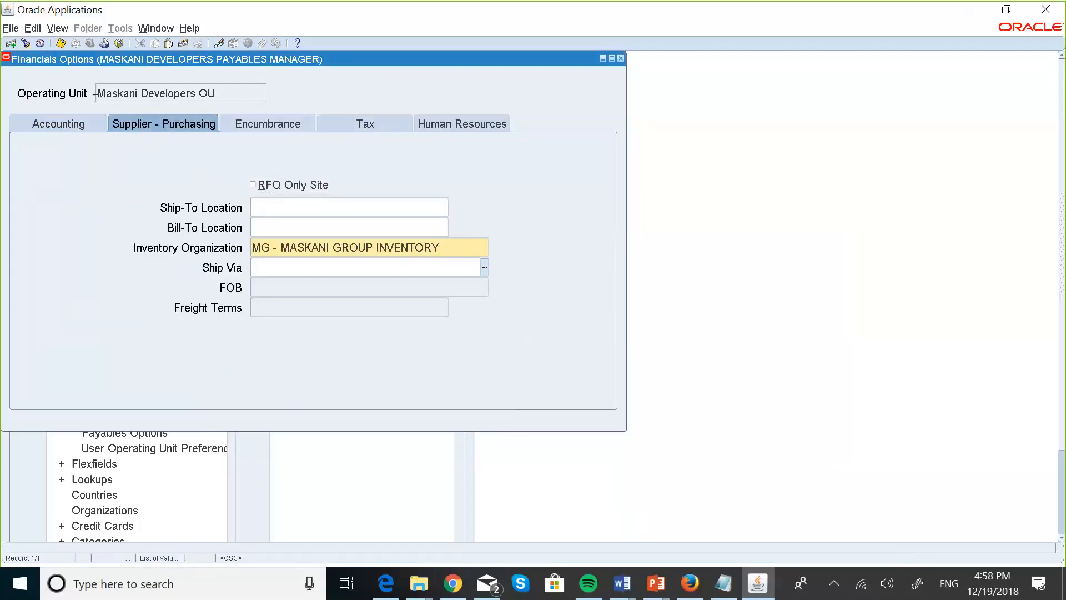
# Review the encumbrance, tax and human resources options, then save the Financials Options.
pyautogui.click(268, 124)
pyautogui.click(335, 125)
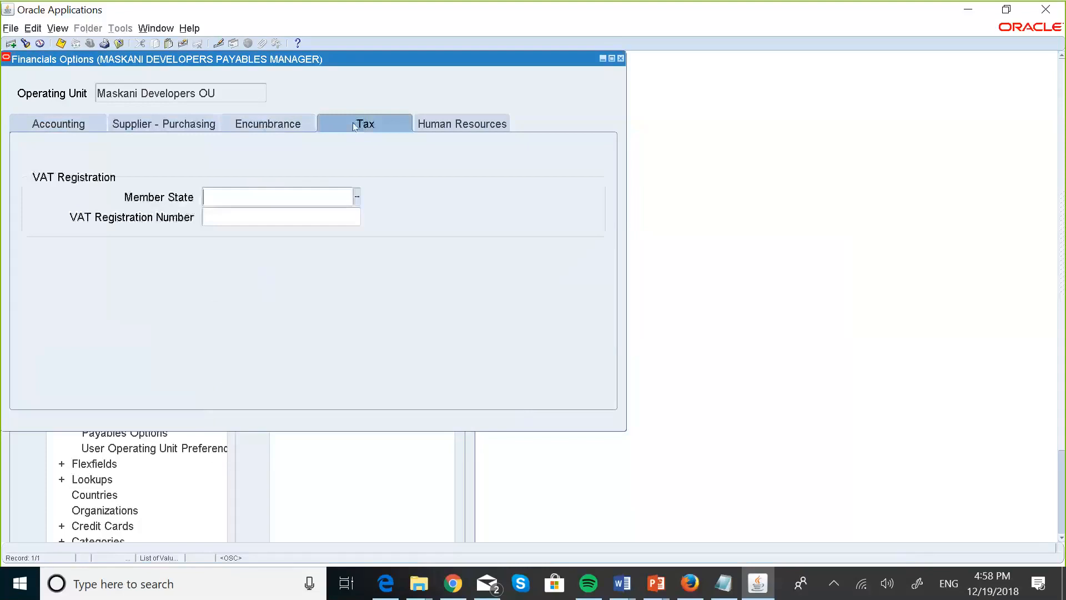
pyautogui.click(461, 125)
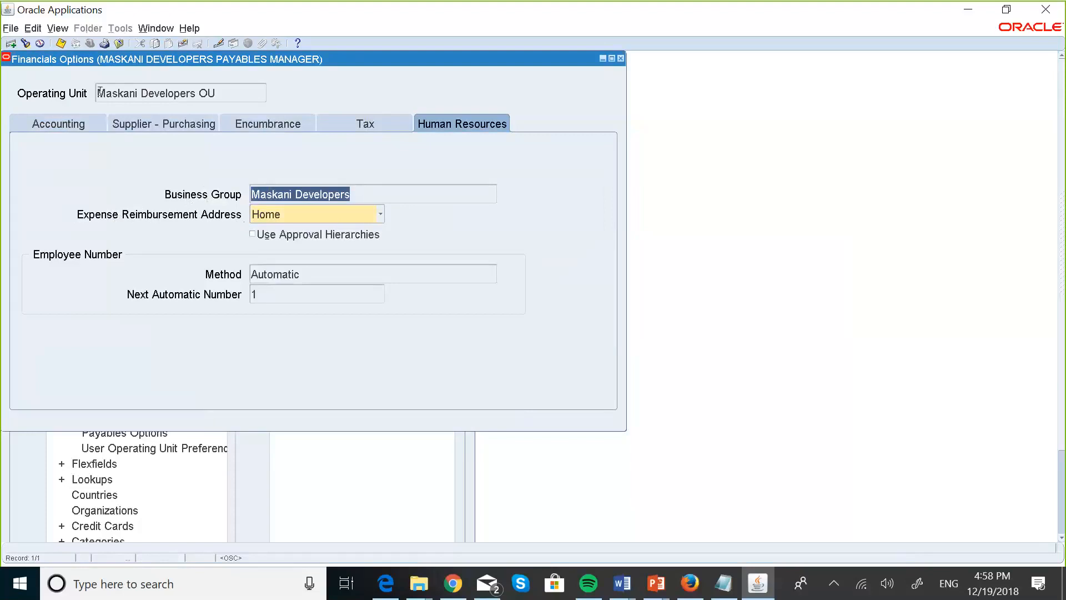
pyautogui.click(63, 48)
pyautogui.click(64, 48)
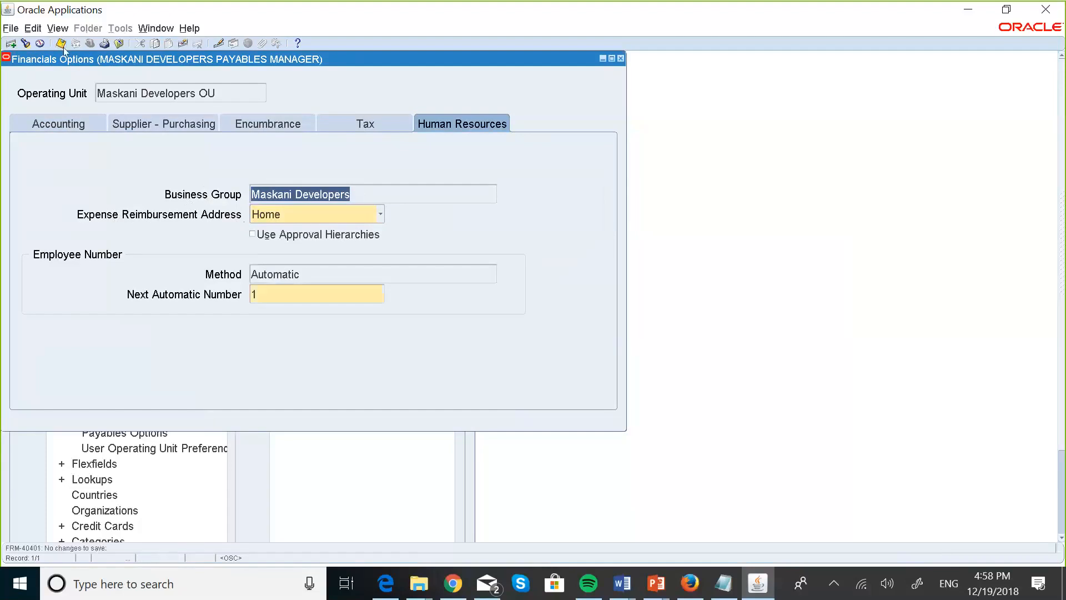
pyautogui.click(148, 118)
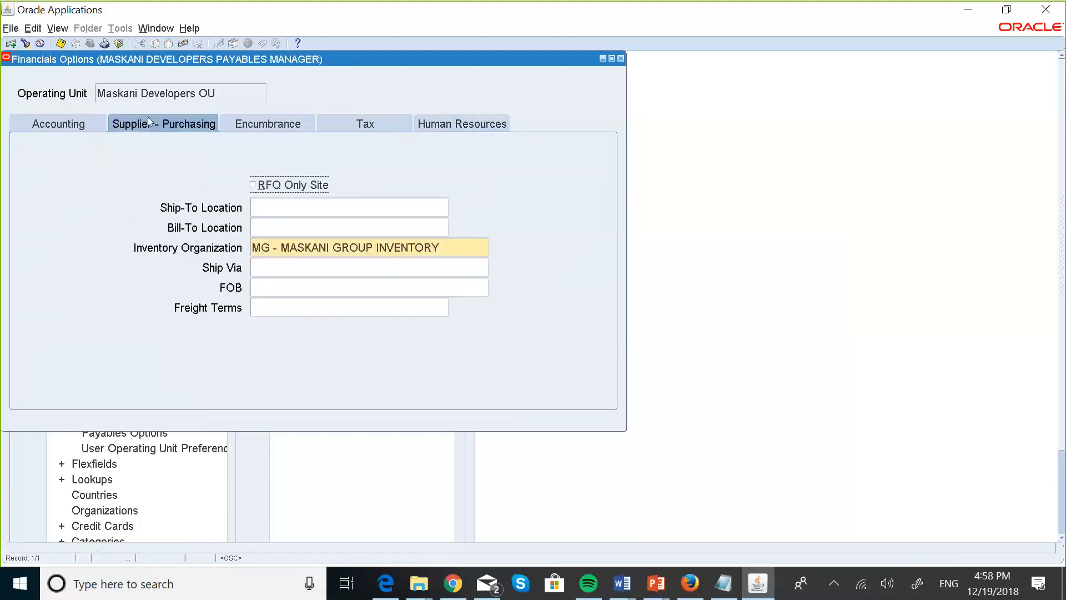
pyautogui.click(82, 130)
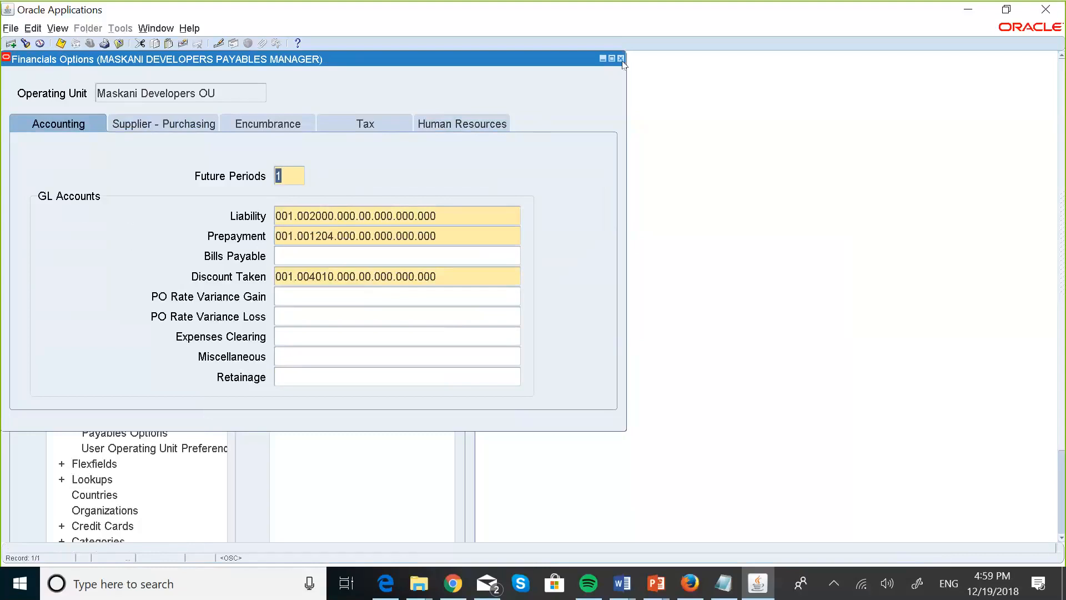
pyautogui.click(62, 47)
# Close Financials Options and advance the slide show to 'GL Accounts for Financial Options'.
pyautogui.click(620, 58)
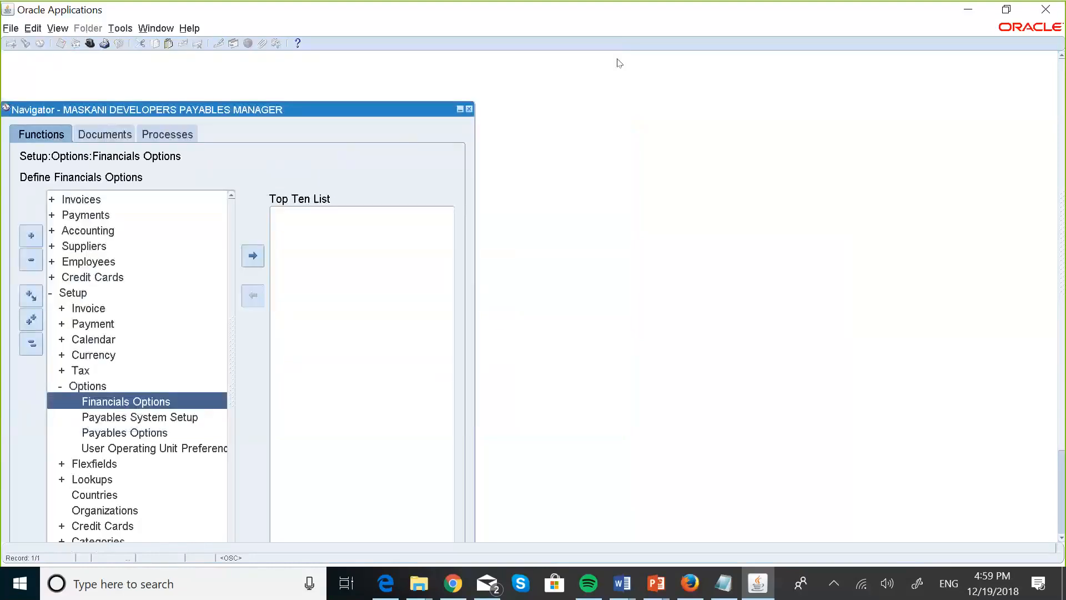
pyautogui.press('super+Tab')
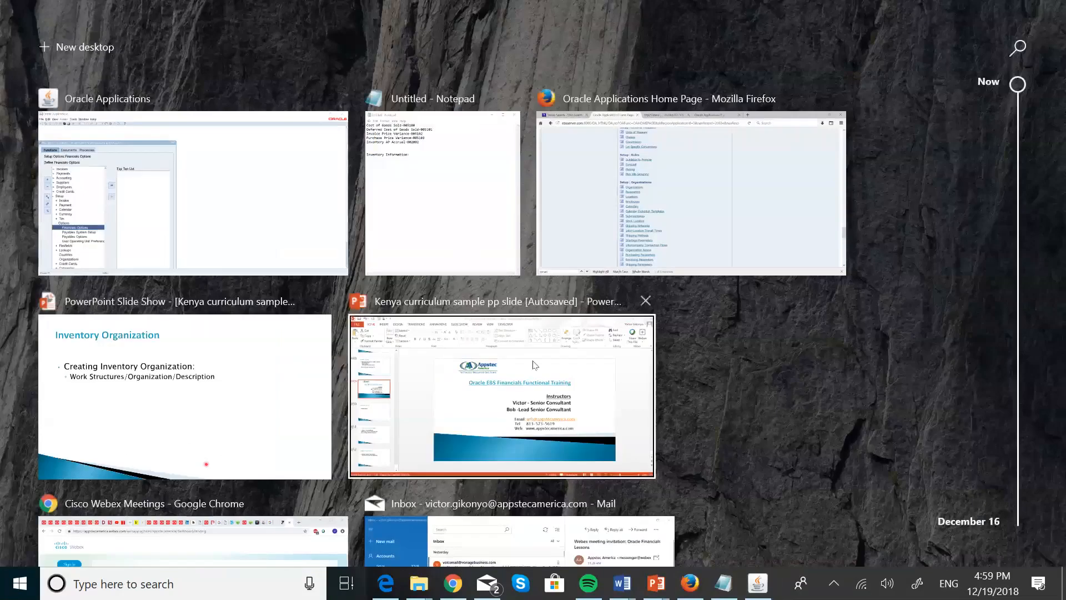
pyautogui.click(225, 399)
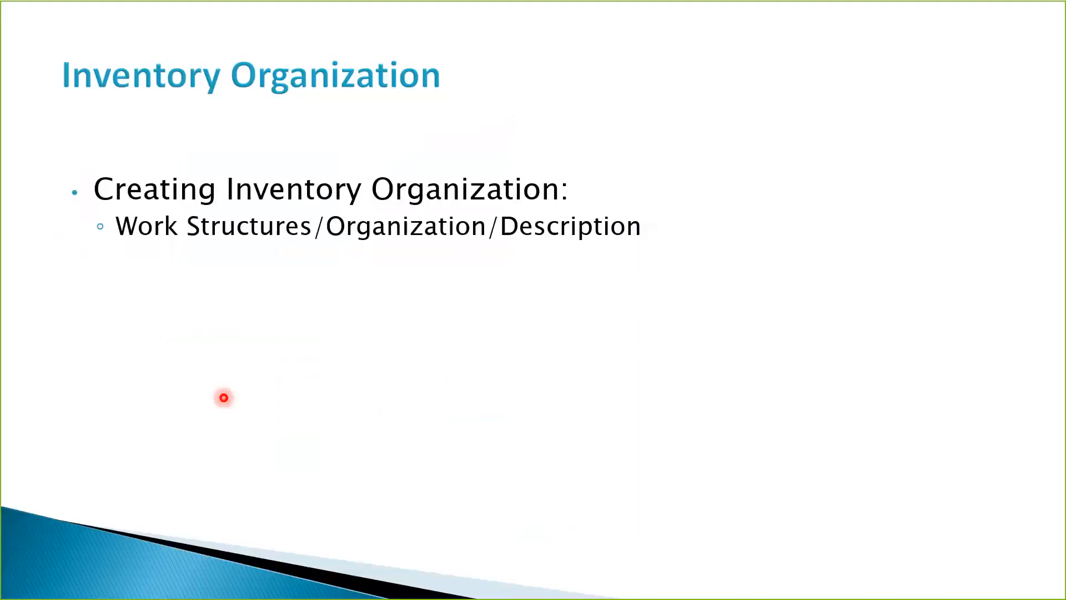
pyautogui.press('Right')
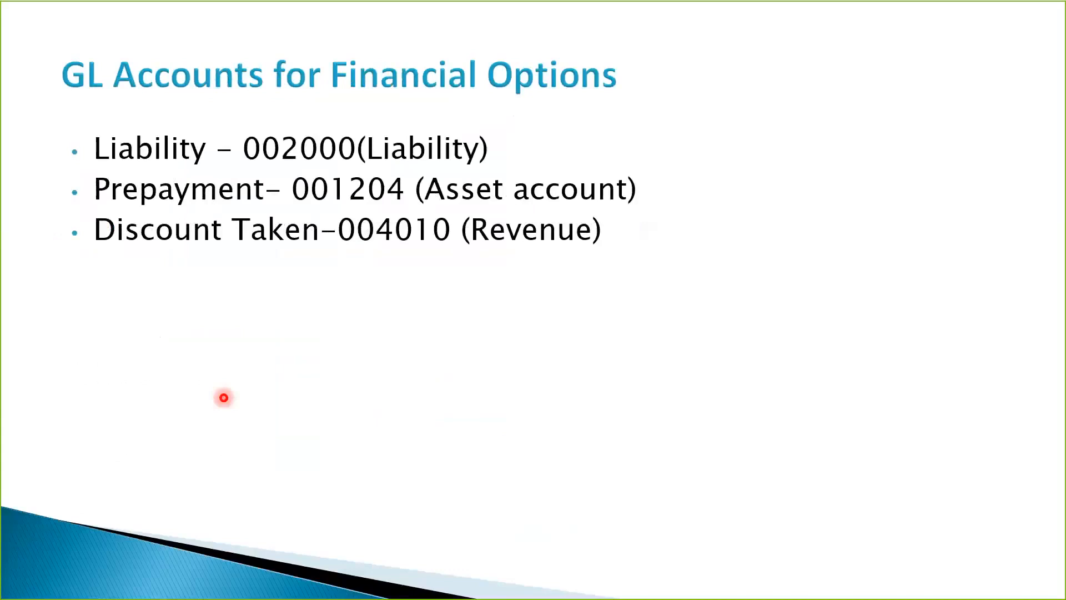